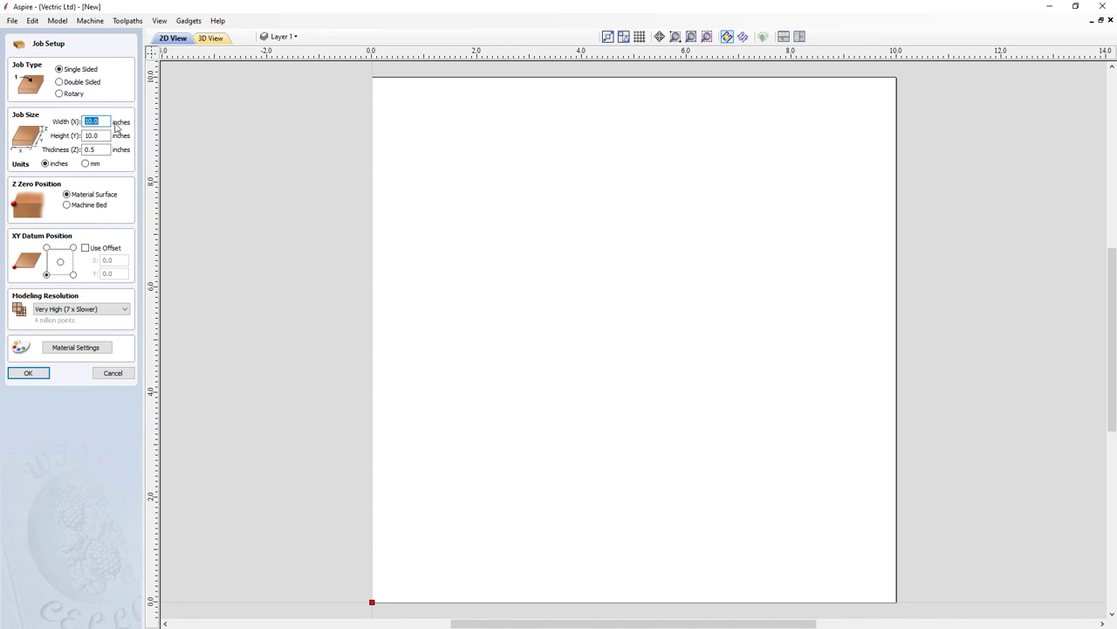
Enter width 12, height 3 and thickness 0.75 in Job Setup, centre the XY datum, and accept
{"action": "type", "text": "12"}
{"action": "key", "text": "Tab"}
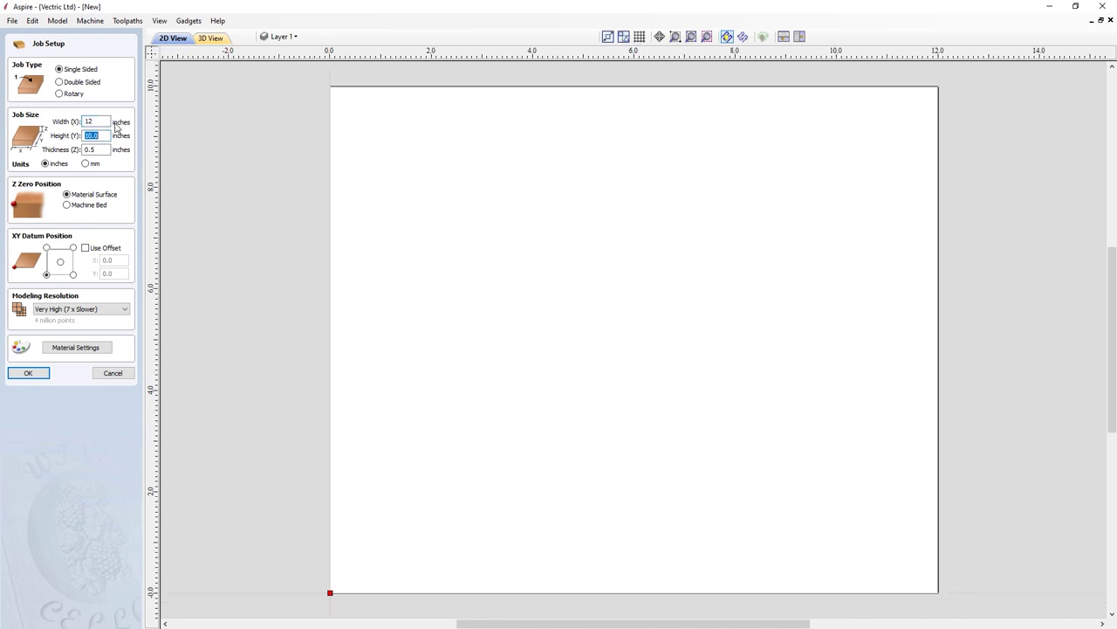
{"action": "type", "text": "3"}
{"action": "key", "text": "Tab"}
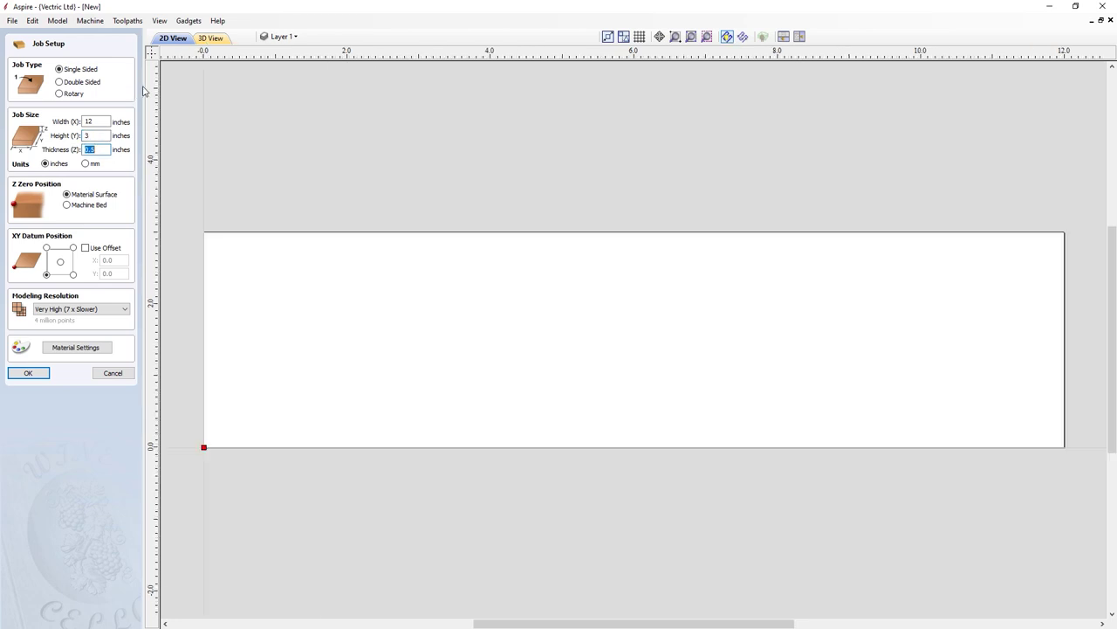
{"action": "type", "text": "0"}
{"action": "left_click", "coordinate": [61, 263]}
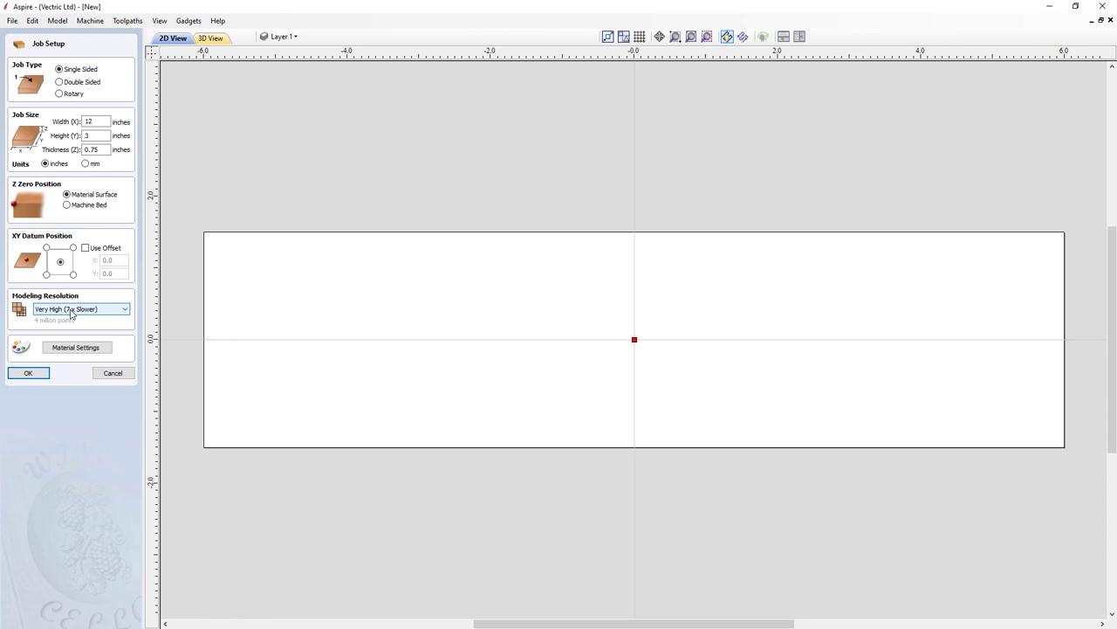
{"action": "left_click", "coordinate": [28, 373]}
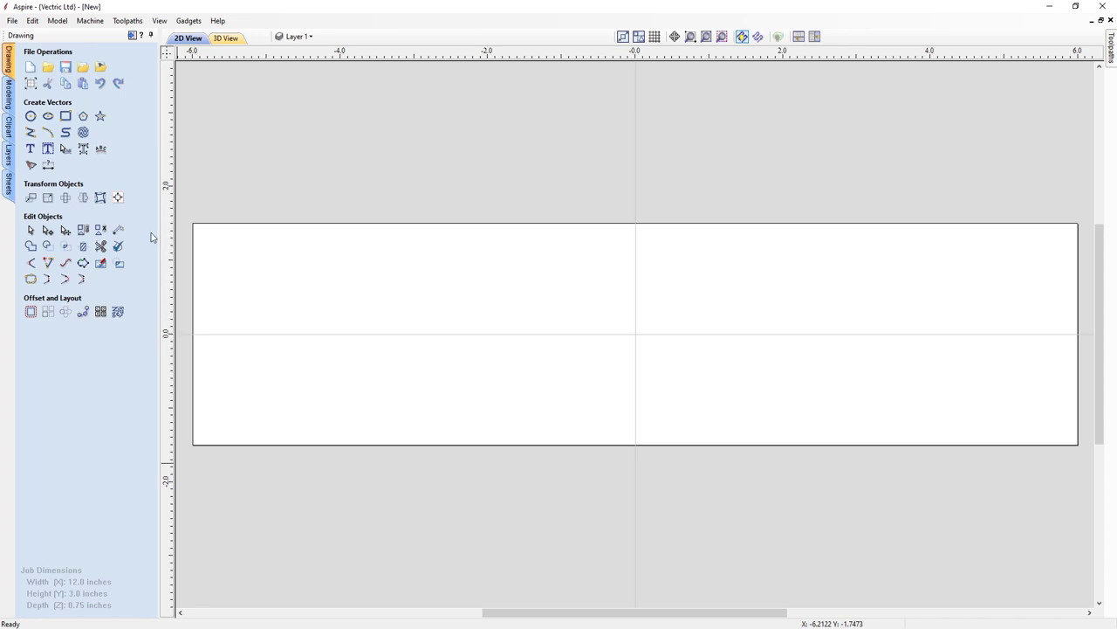
Import the Oak-Leaves-Sketch bitmap, move it to the job's left edge and enlarge it
{"action": "left_click", "coordinate": [101, 68]}
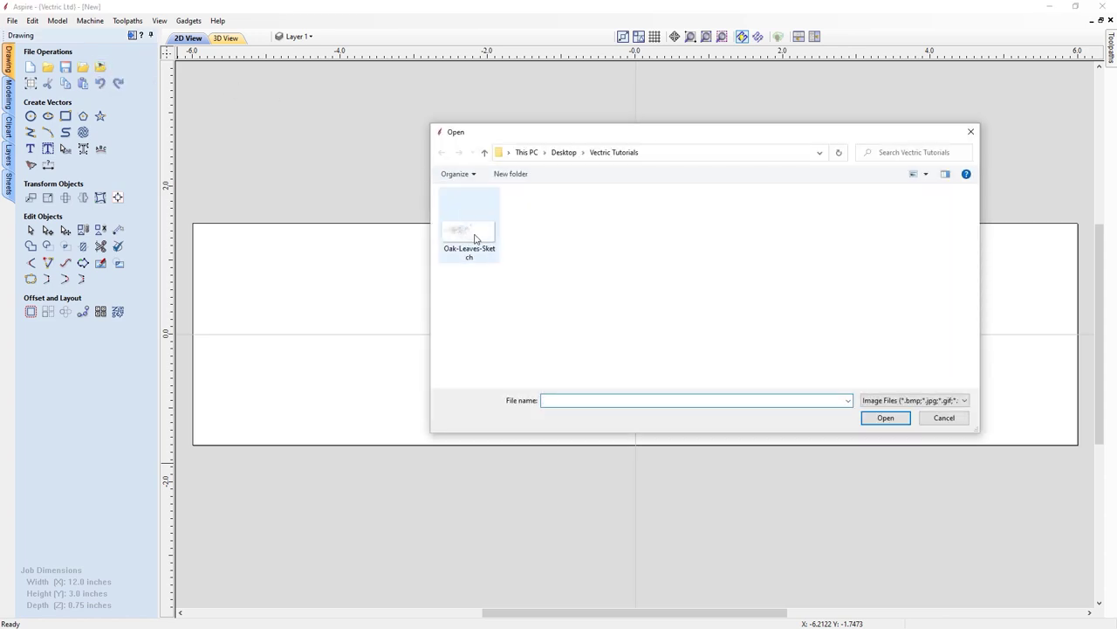
{"action": "left_click", "coordinate": [475, 239]}
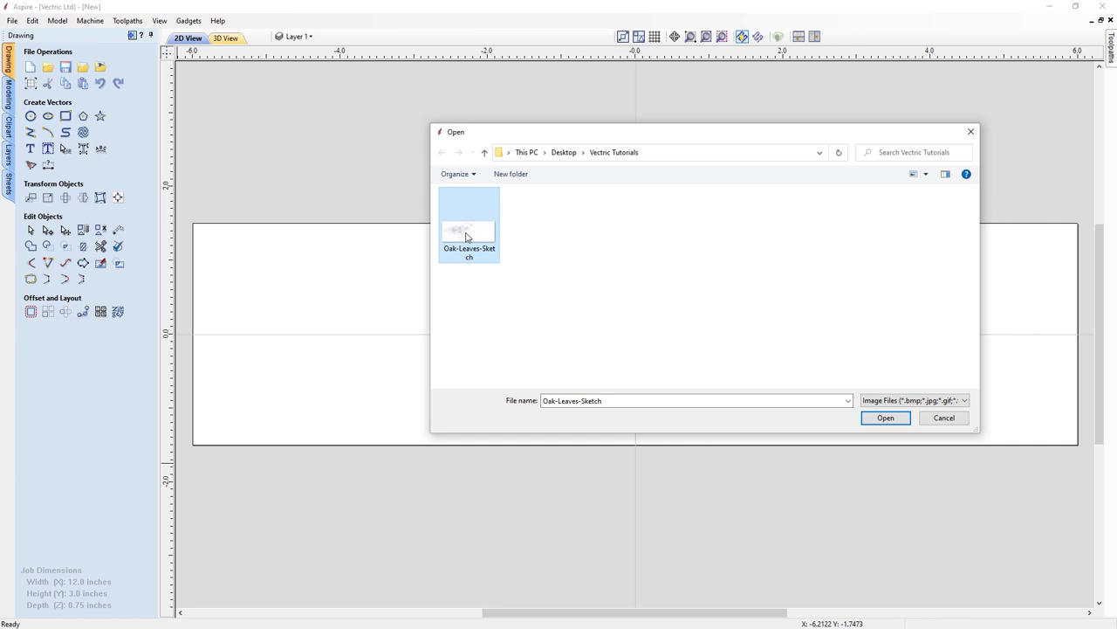
{"action": "left_click", "coordinate": [886, 419]}
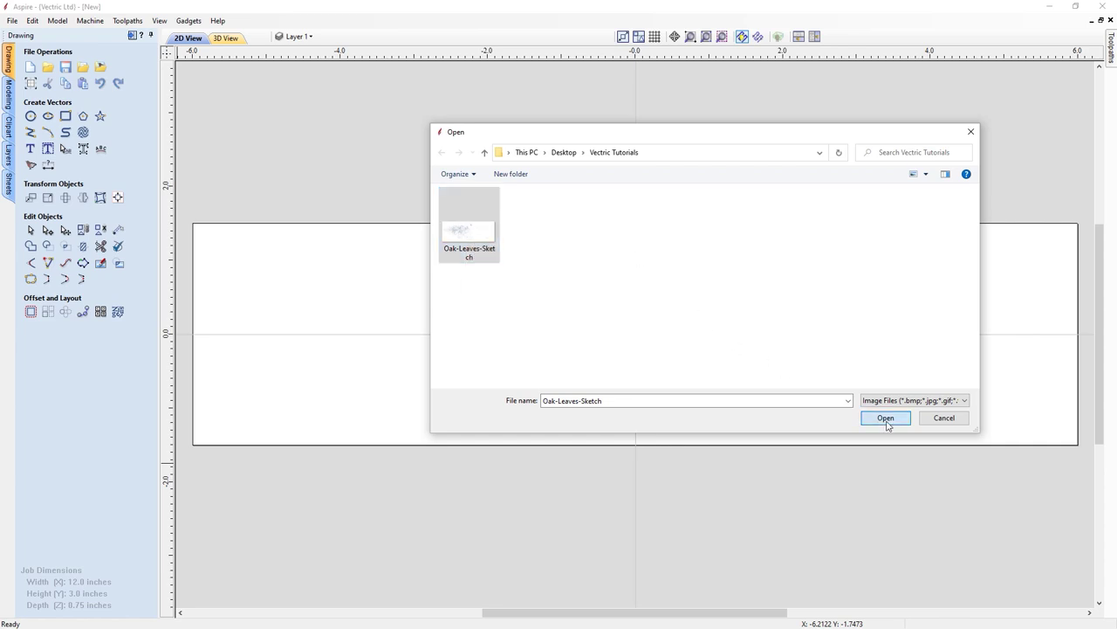
{"action": "left_click_drag", "start_coordinate": [597, 321], "coordinate": [353, 287]}
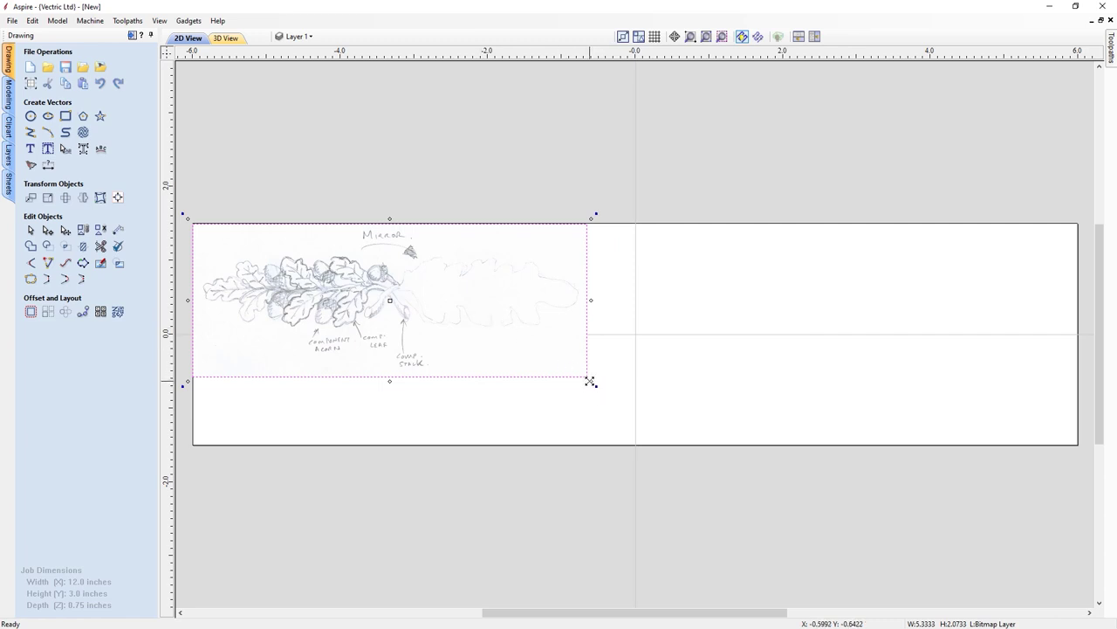
{"action": "mouse_move", "coordinate": [590, 381]}
{"action": "left_mouse_down"}
{"action": "mouse_move", "coordinate": [981, 438]}
{"action": "mouse_move", "coordinate": [1109, 483]}
{"action": "mouse_move", "coordinate": [1011, 469]}
{"action": "left_mouse_up"}
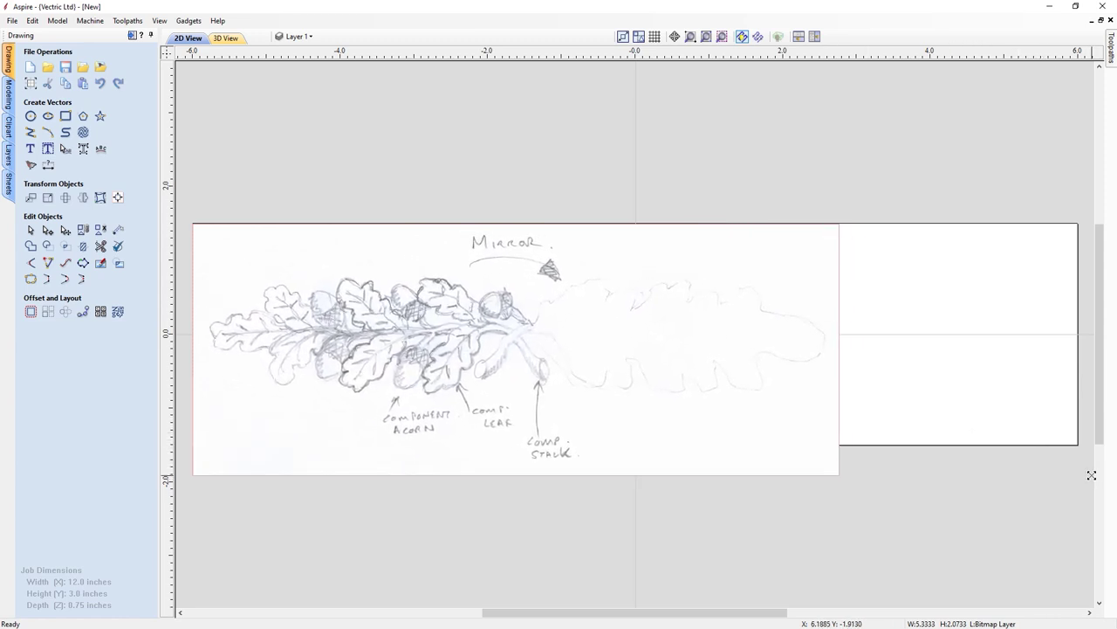
{"action": "scroll", "coordinate": [286, 345], "scroll_direction": "up", "scroll_amount": 3}
{"action": "scroll", "coordinate": [432, 334], "scroll_direction": "up", "scroll_amount": 1}
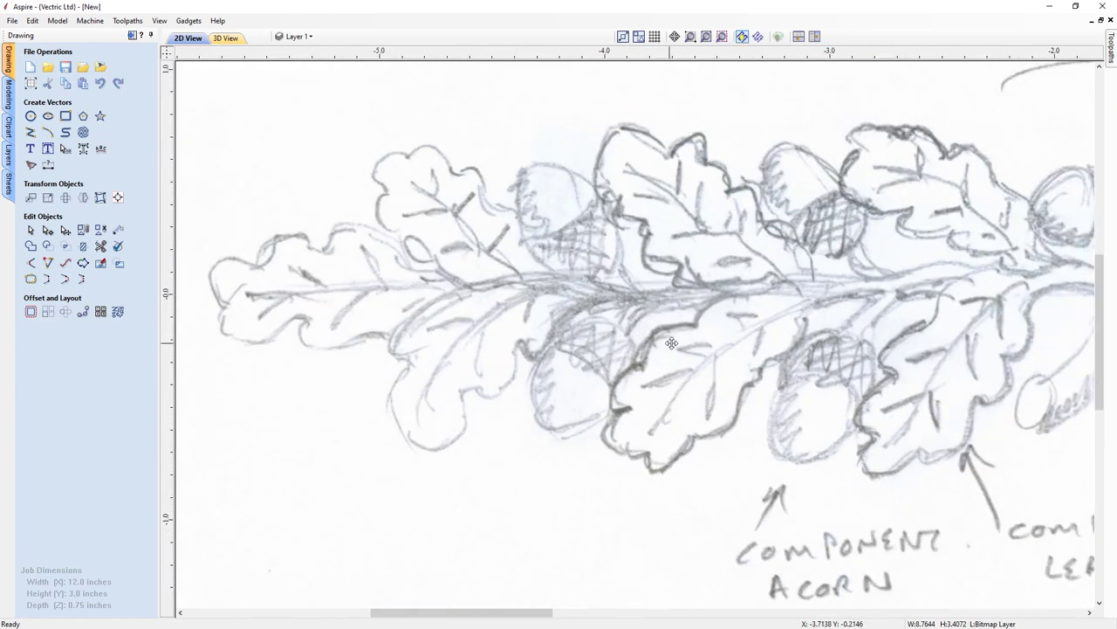
{"action": "scroll", "coordinate": [672, 345], "scroll_direction": "down", "scroll_amount": 1}
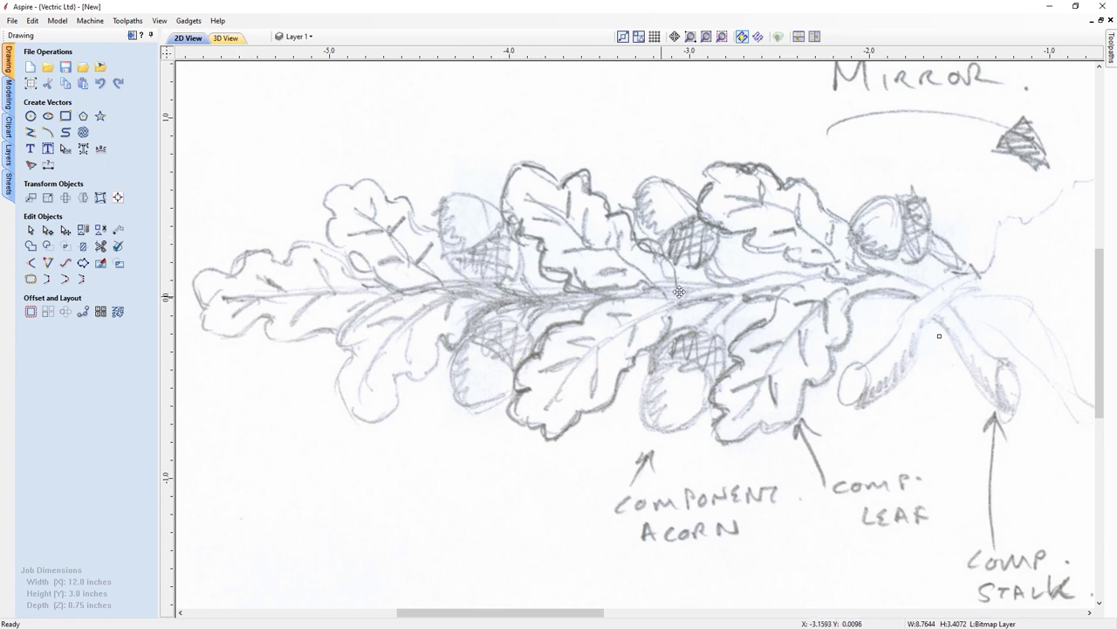
{"action": "left_click_drag", "start_coordinate": [947, 339], "coordinate": [641, 319]}
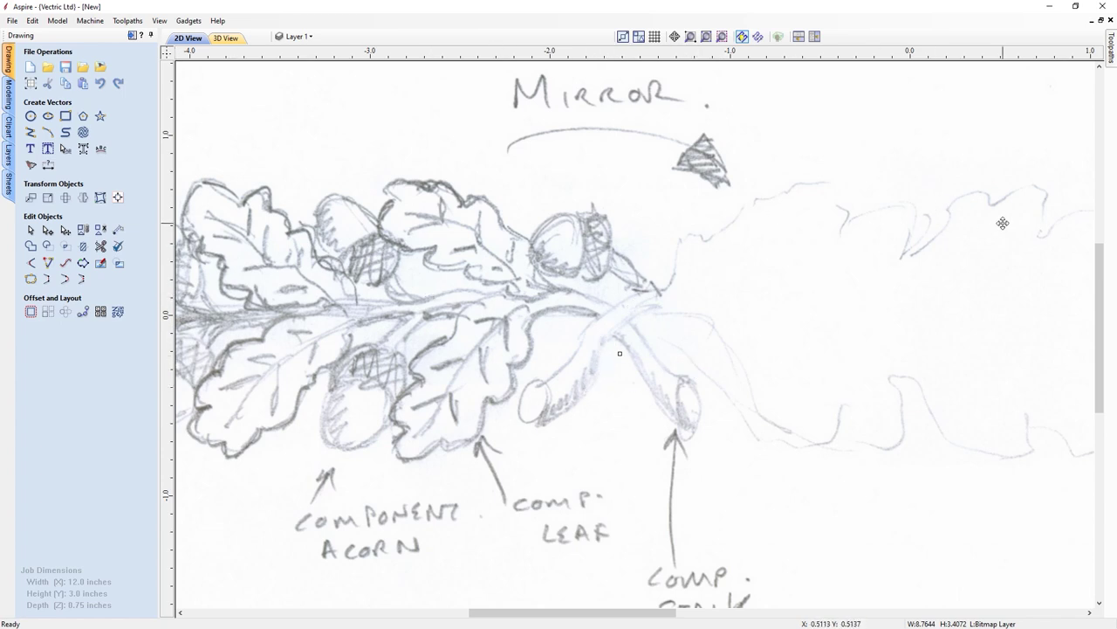
{"action": "scroll", "coordinate": [626, 406], "scroll_direction": "down", "scroll_amount": 2}
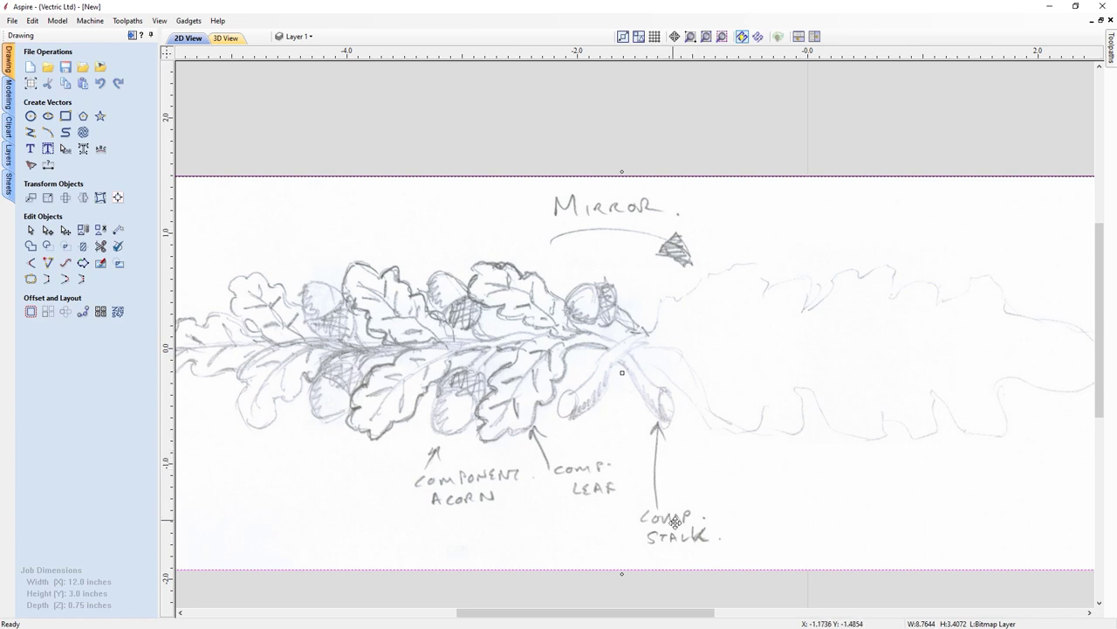
{"action": "left_click", "coordinate": [705, 37]}
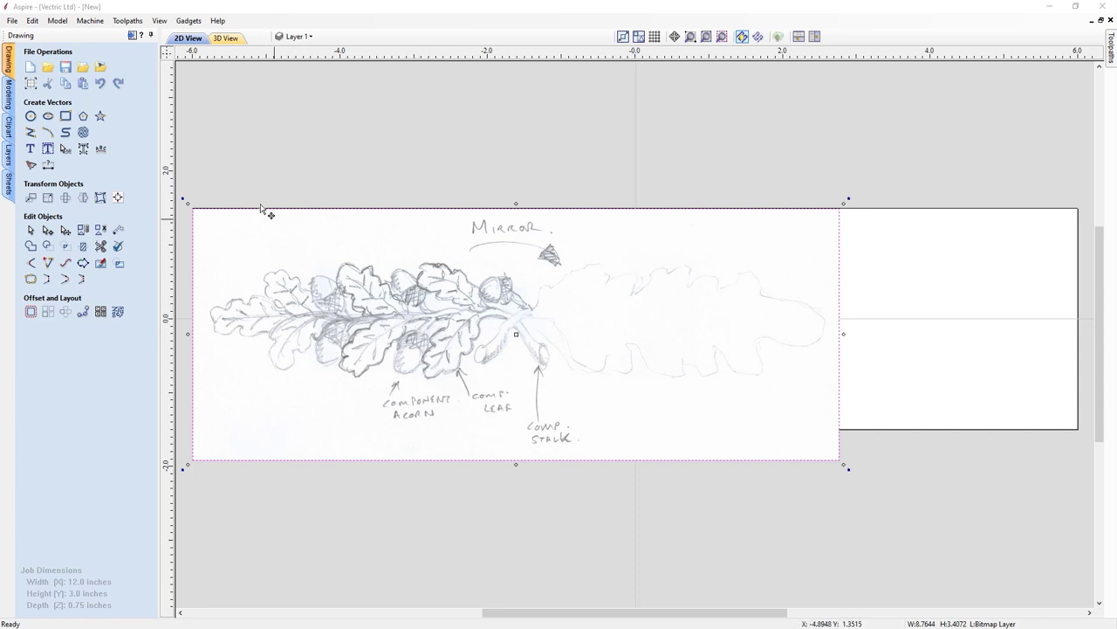
Import the Oak-Leaves-Vectors outlines into the job
{"action": "left_click", "coordinate": [84, 70]}
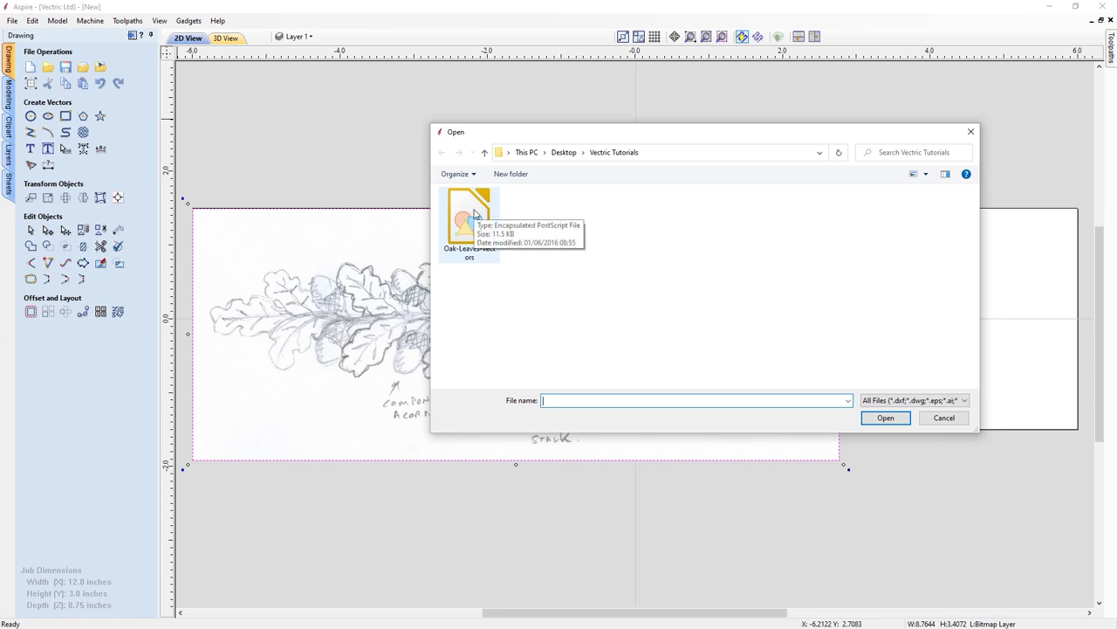
{"action": "left_click", "coordinate": [474, 207]}
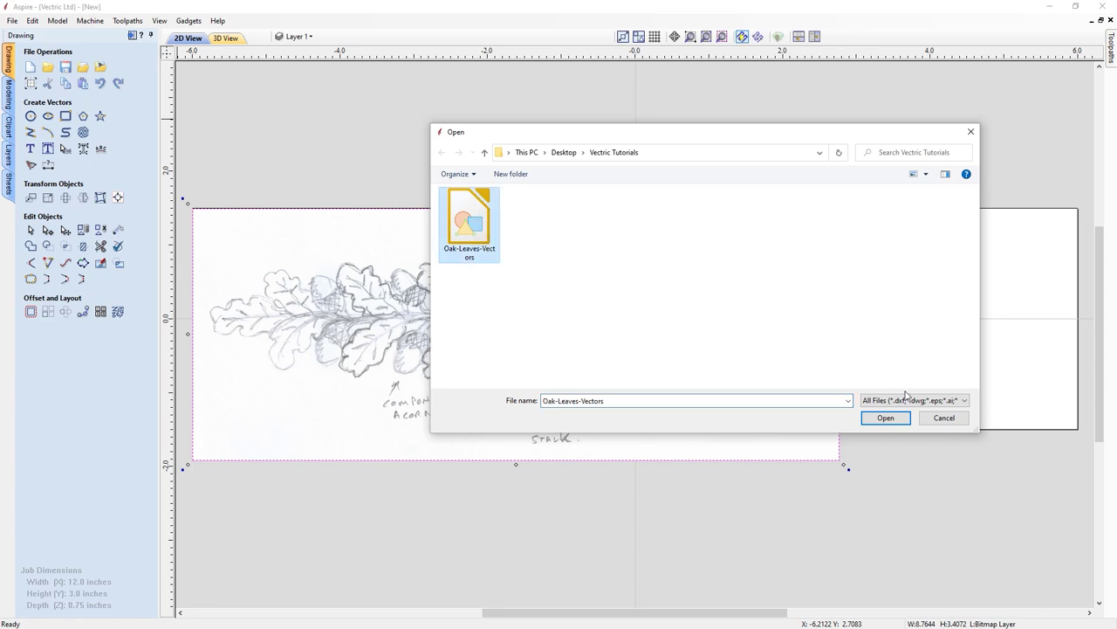
{"action": "left_click", "coordinate": [887, 419]}
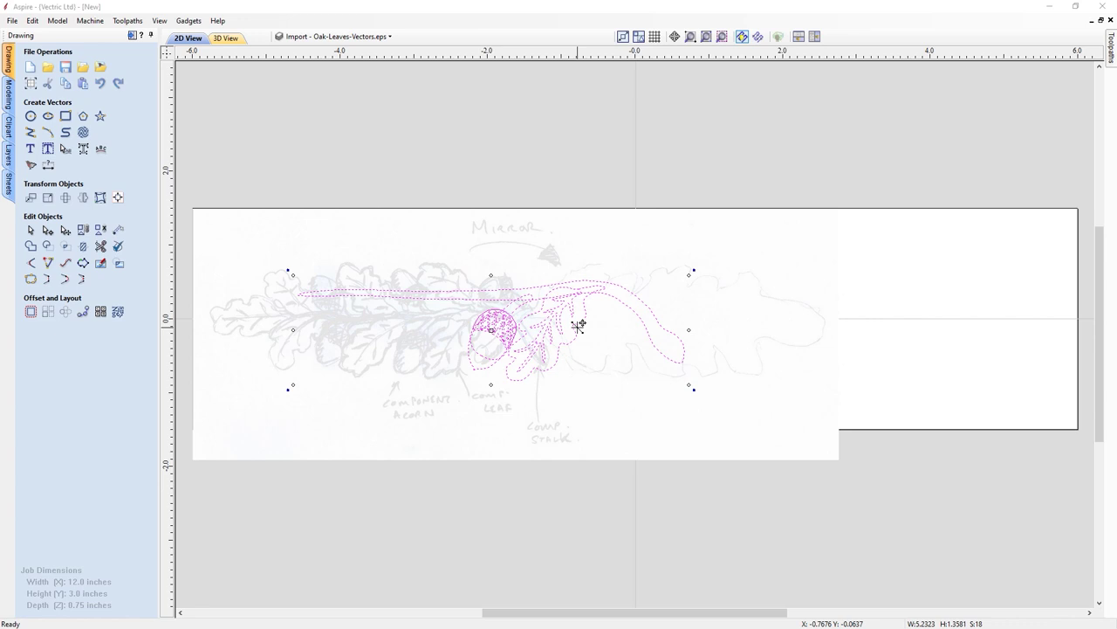
Select only the oak-leaf outline and copy it with Edit > Copy
{"action": "left_click", "coordinate": [620, 333]}
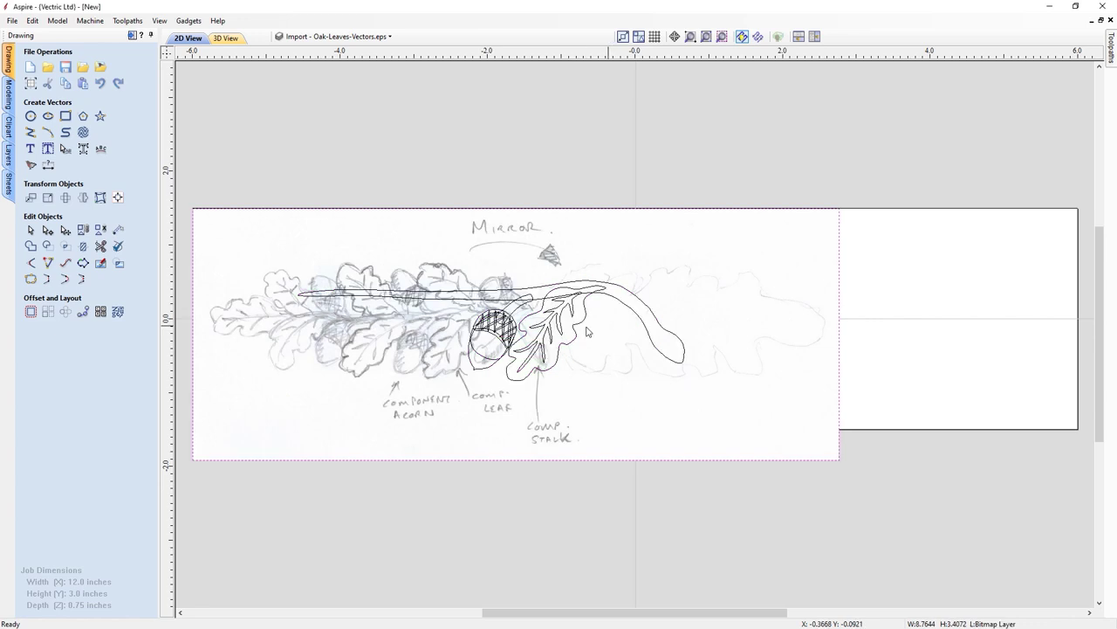
{"action": "left_click", "coordinate": [578, 346]}
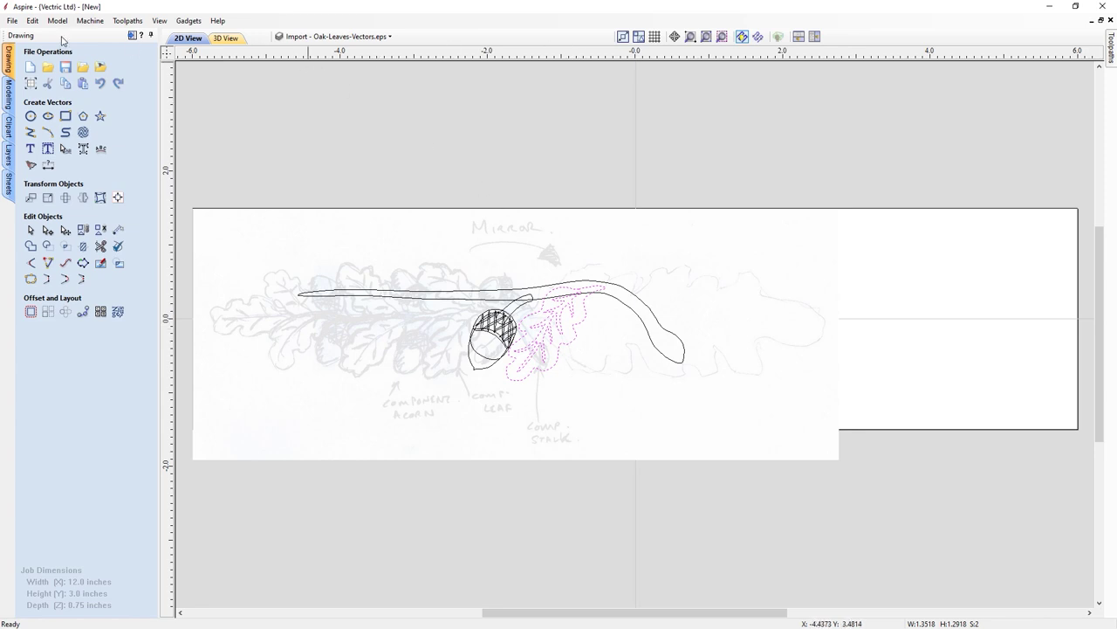
{"action": "left_click", "coordinate": [31, 20]}
{"action": "left_click", "coordinate": [50, 75]}
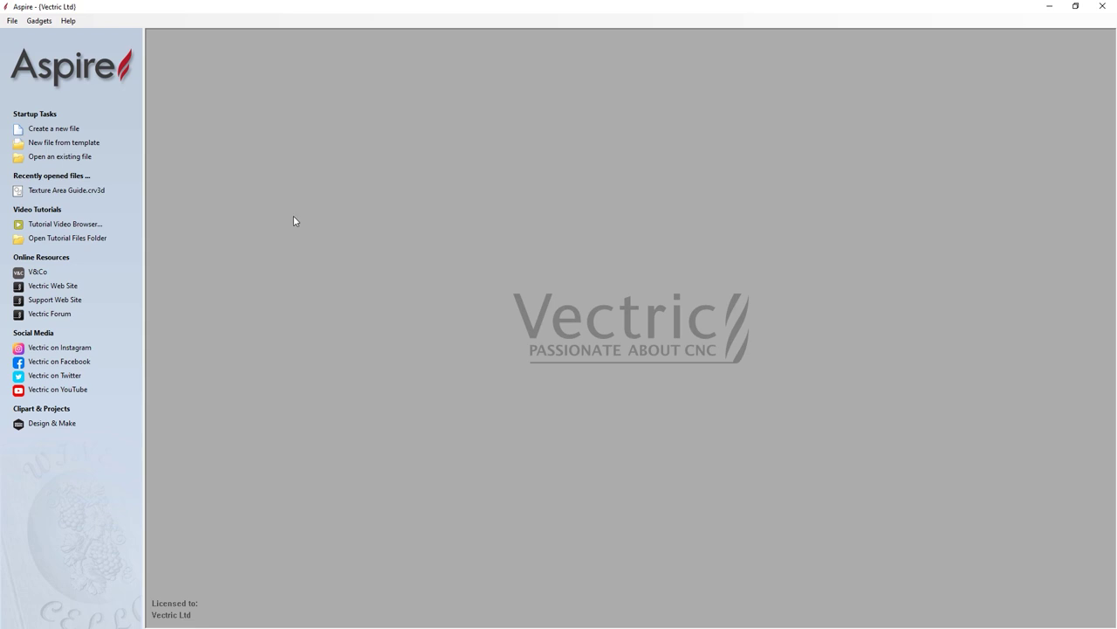
Create a new job sized 2 × 2 inches, keeping the 0.75 inch thickness
{"action": "left_click", "coordinate": [51, 131]}
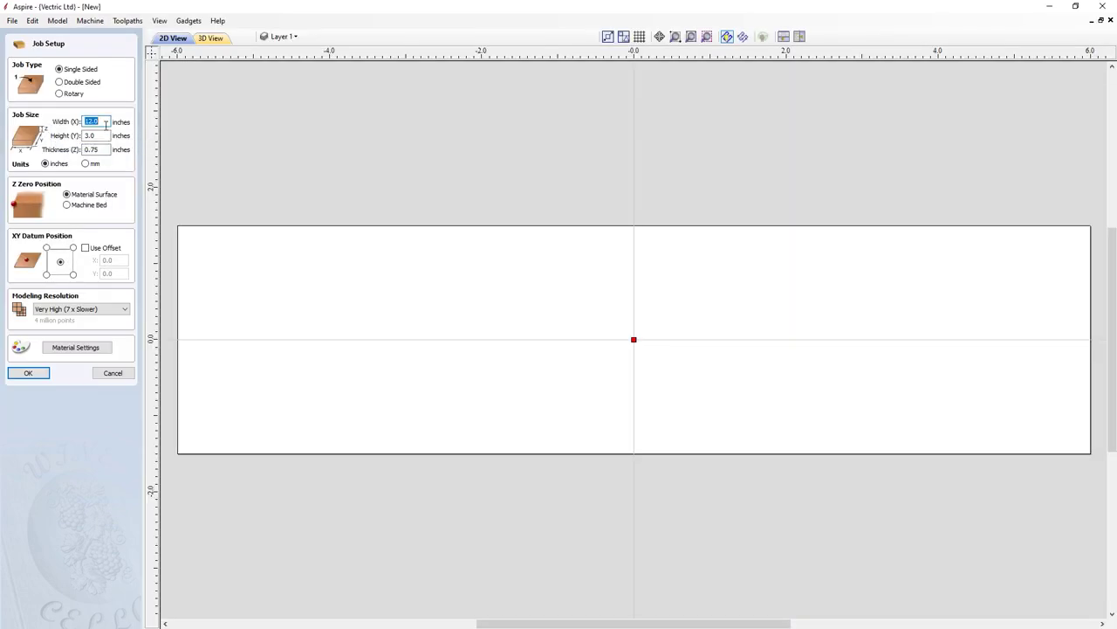
{"action": "key", "text": "BackSpace"}
{"action": "key", "text": "Tab"}
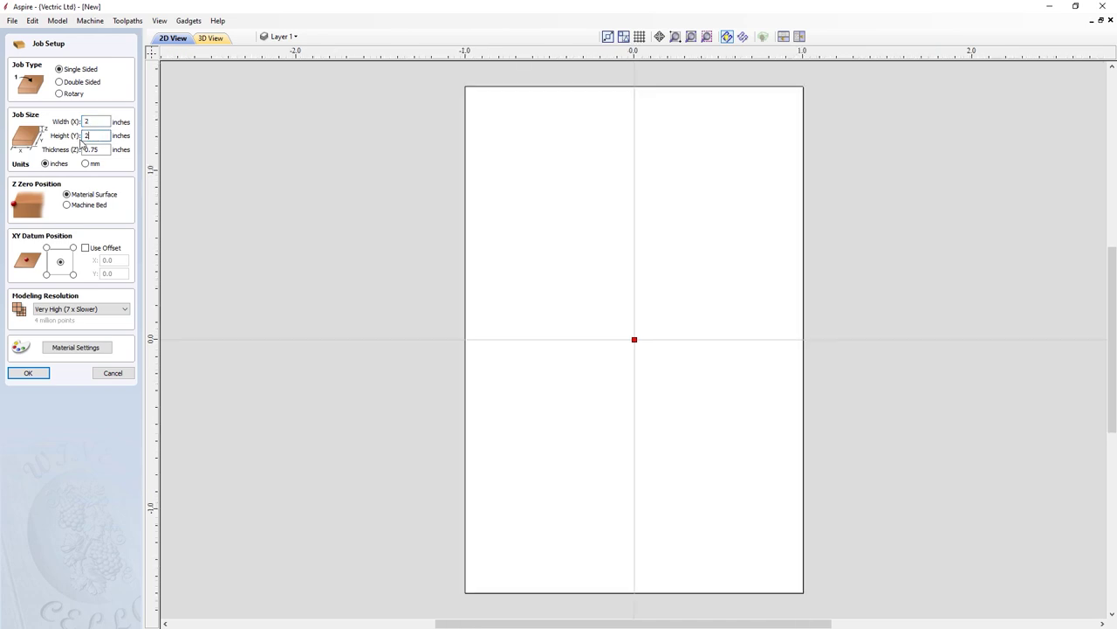
{"action": "type", "text": "2"}
{"action": "key", "text": "Tab"}
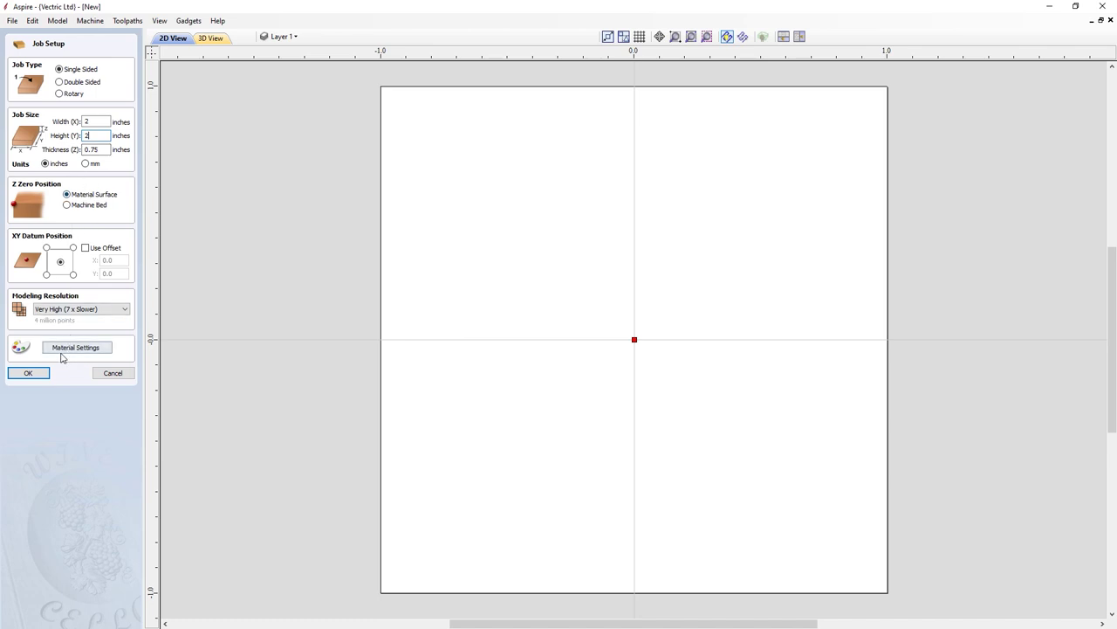
{"action": "left_click", "coordinate": [30, 374]}
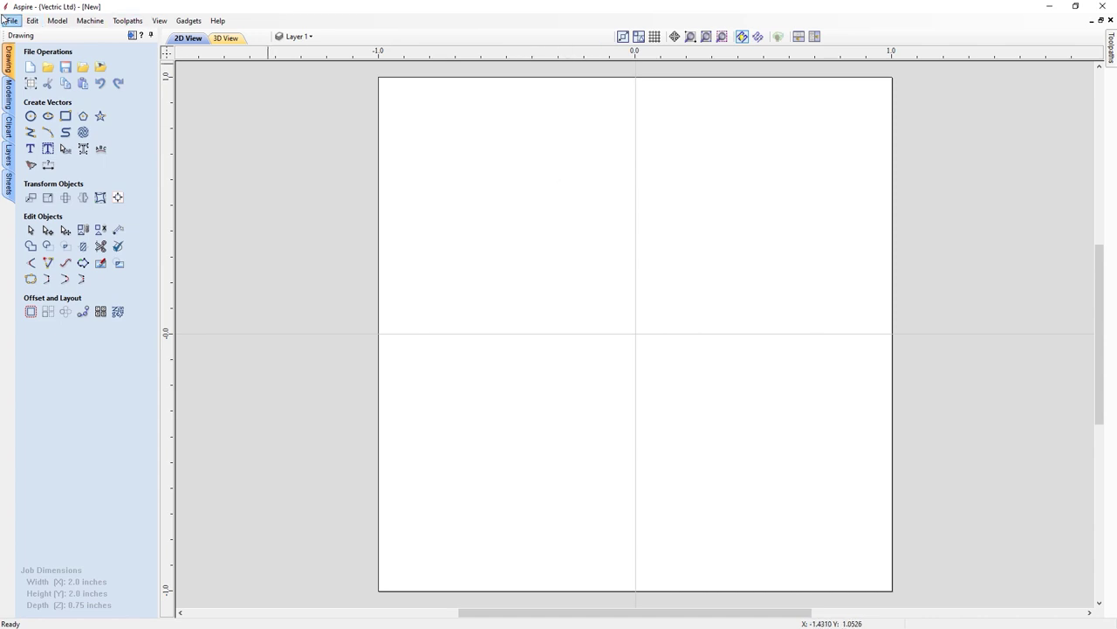
{"action": "left_click", "coordinate": [32, 20]}
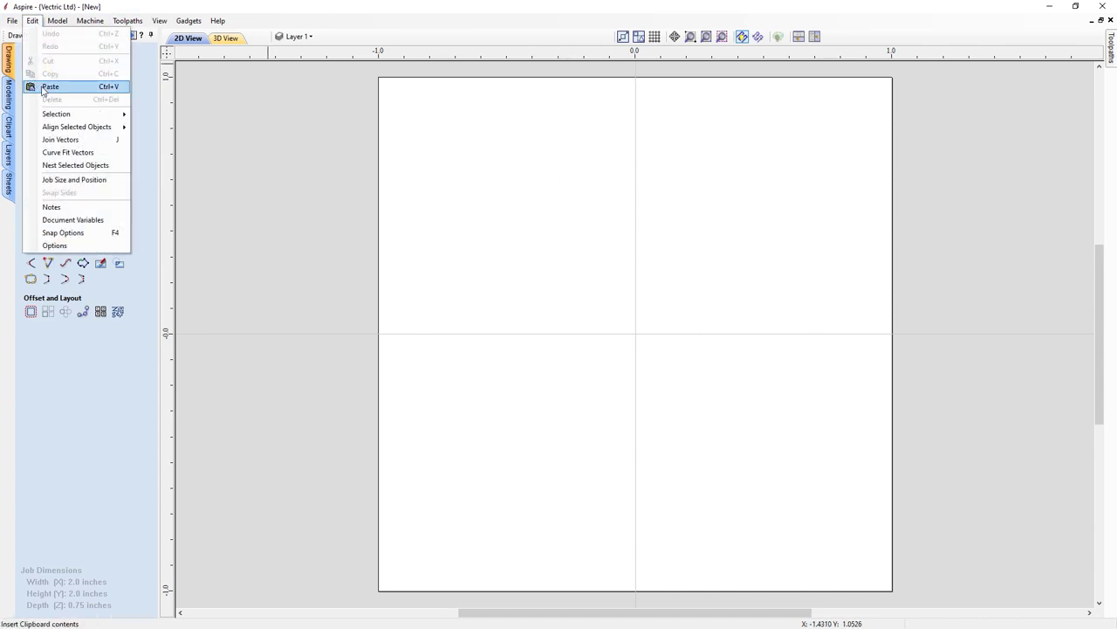
Paste the copied oak-leaf outline and centre it on the job with F9
{"action": "left_click", "coordinate": [42, 88]}
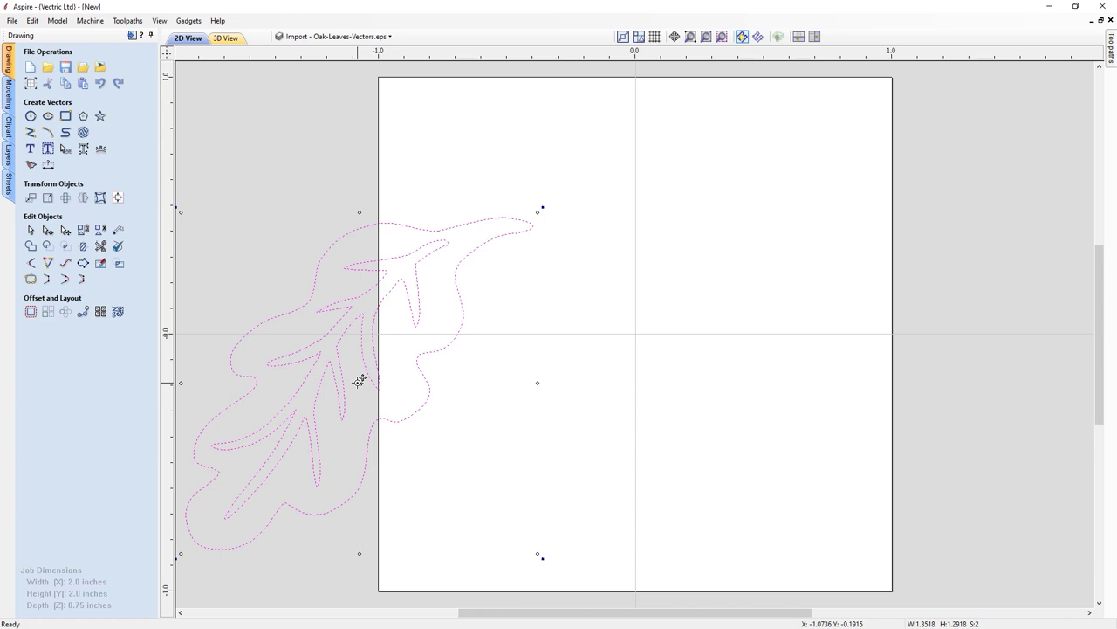
{"action": "key", "text": "F9"}
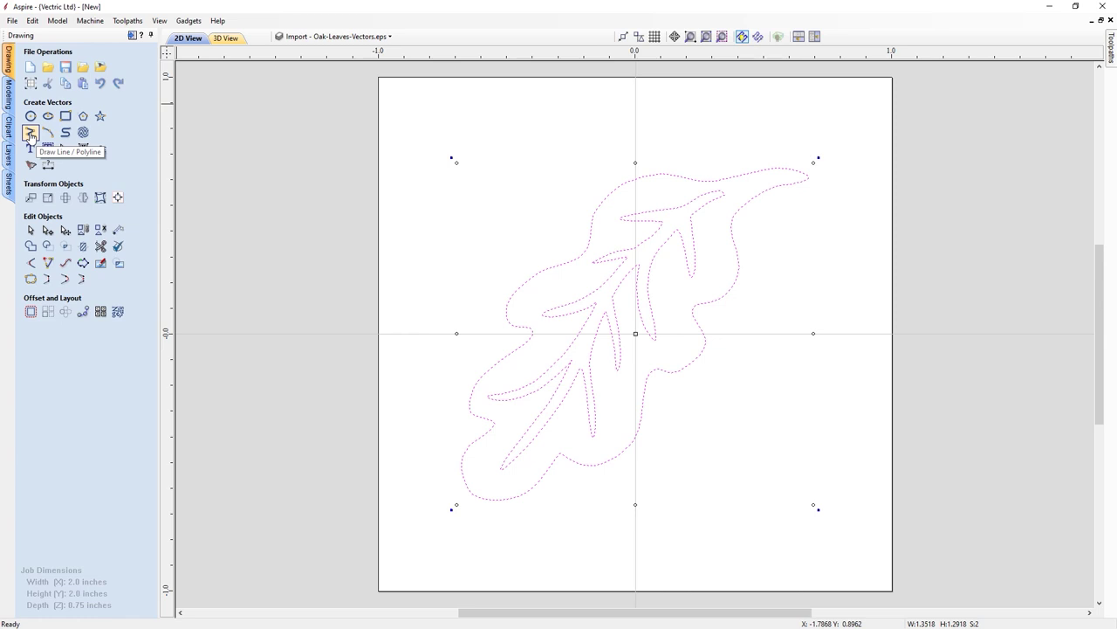
Draw a polyline down the leaf's left side from beyond the tip to the base
{"action": "left_click", "coordinate": [30, 133]}
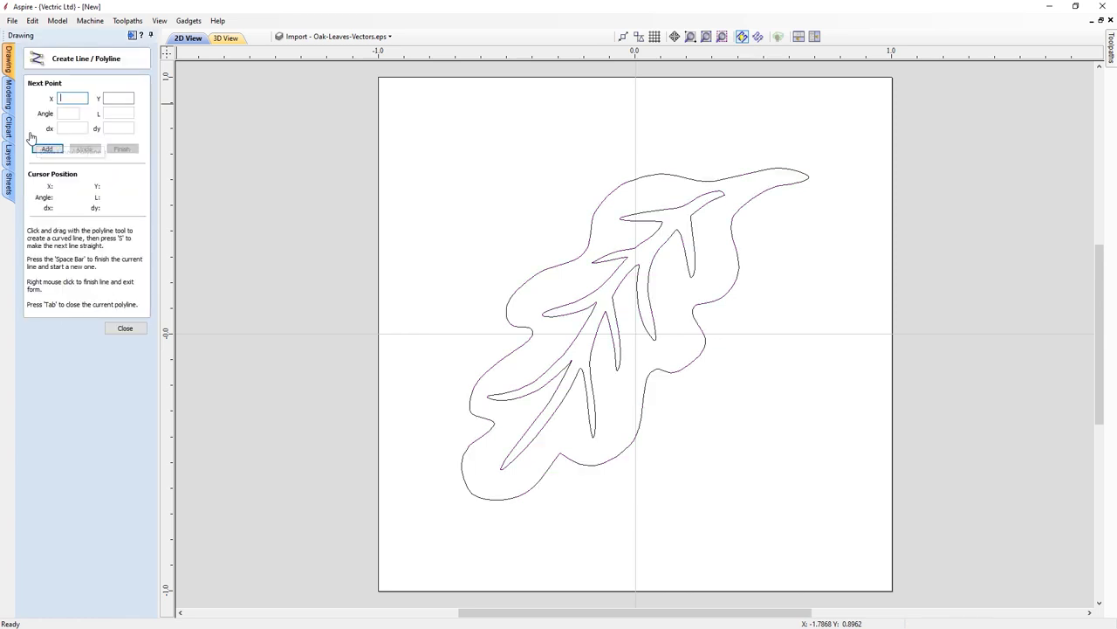
{"action": "left_click", "coordinate": [809, 166]}
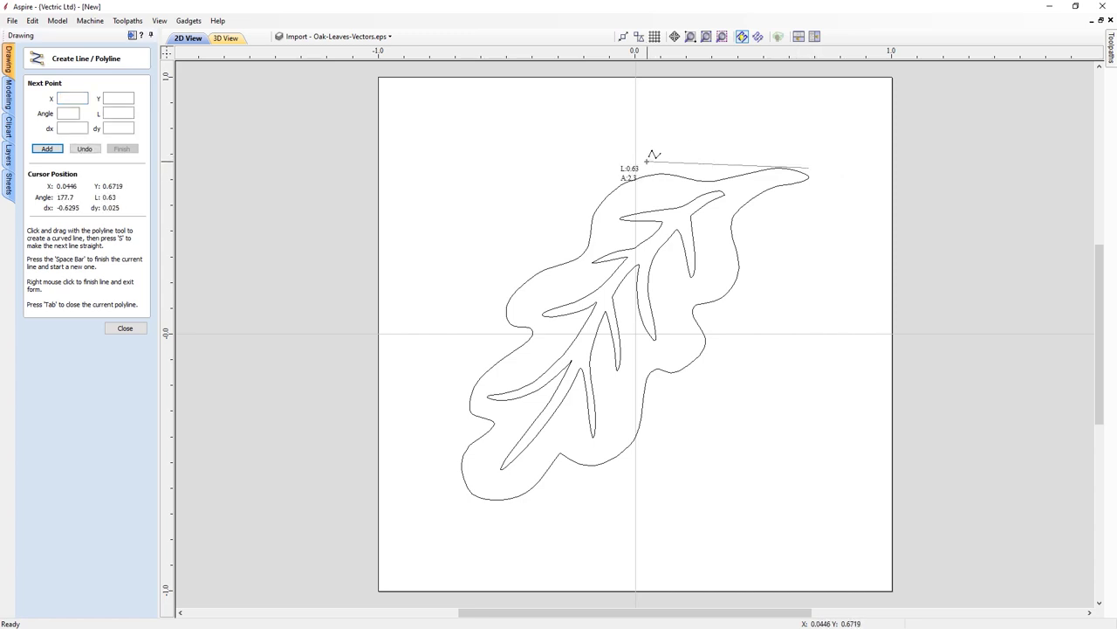
{"action": "left_click", "coordinate": [711, 154]}
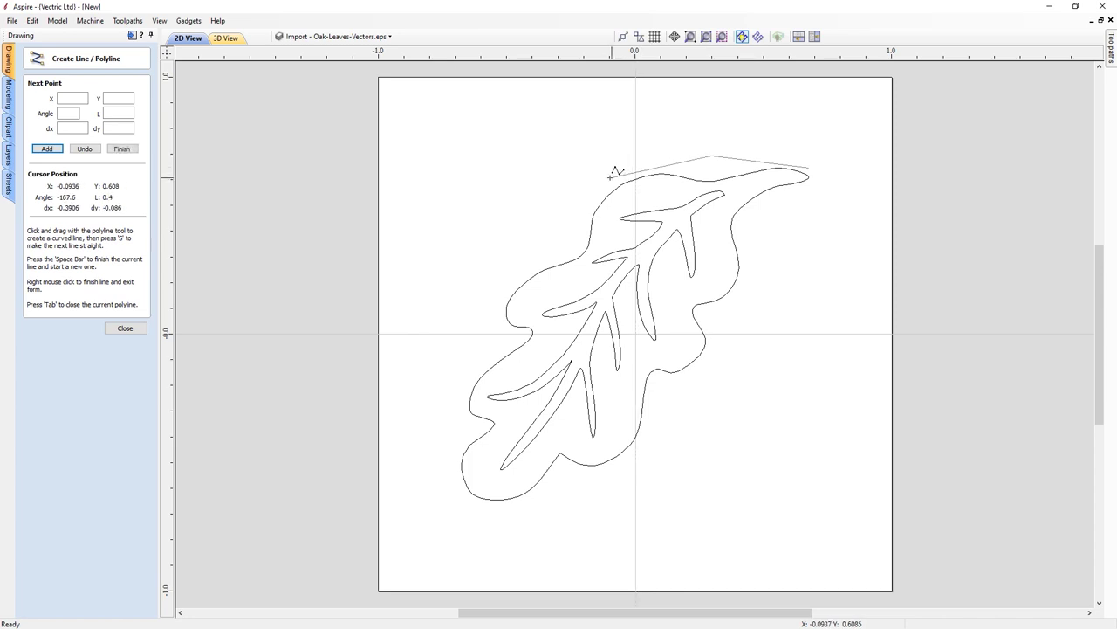
{"action": "left_click", "coordinate": [604, 181]}
{"action": "left_click", "coordinate": [503, 294]}
{"action": "left_click", "coordinate": [452, 414]}
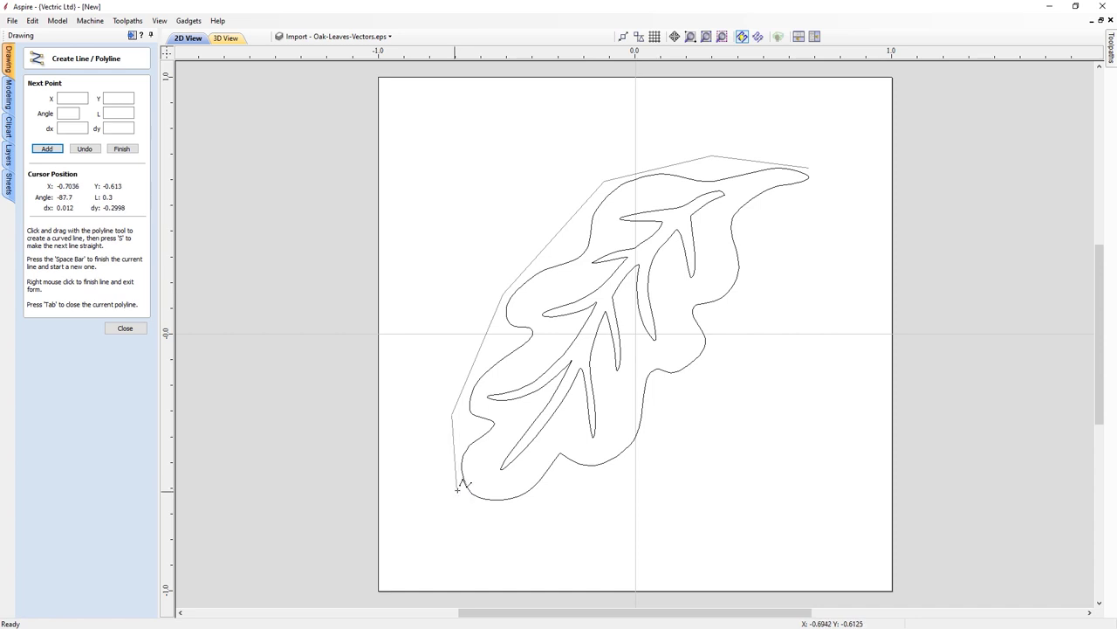
{"action": "left_click", "coordinate": [460, 488]}
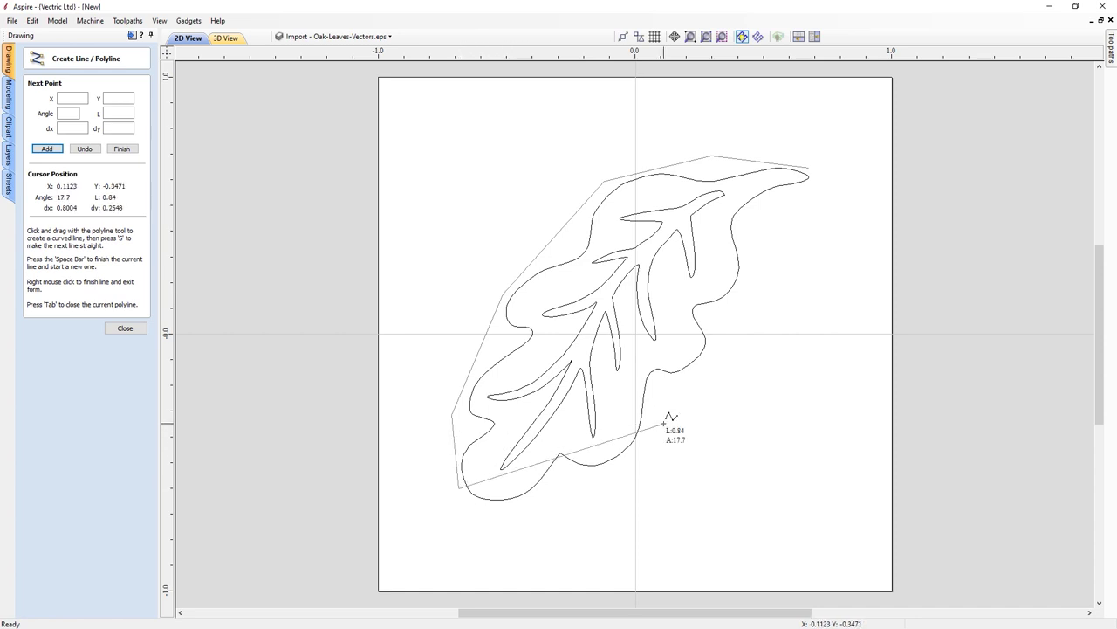
{"action": "key", "text": "space"}
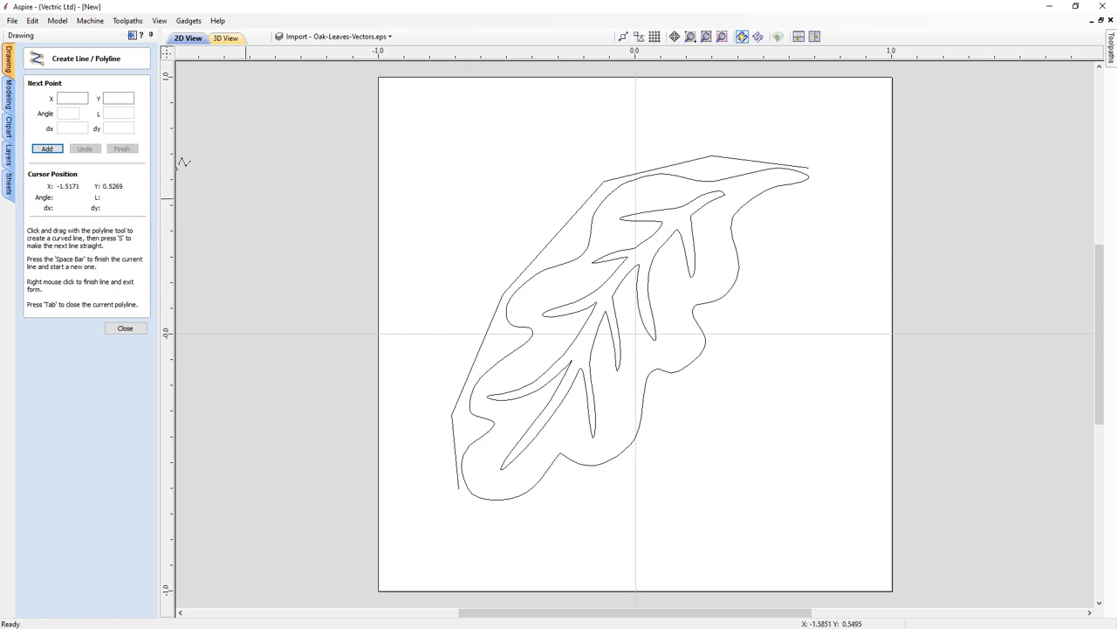
Draw a second polyline from the tip down the leaf's right side and along its bottom
{"action": "left_click", "coordinate": [813, 178]}
{"action": "left_click", "coordinate": [760, 208]}
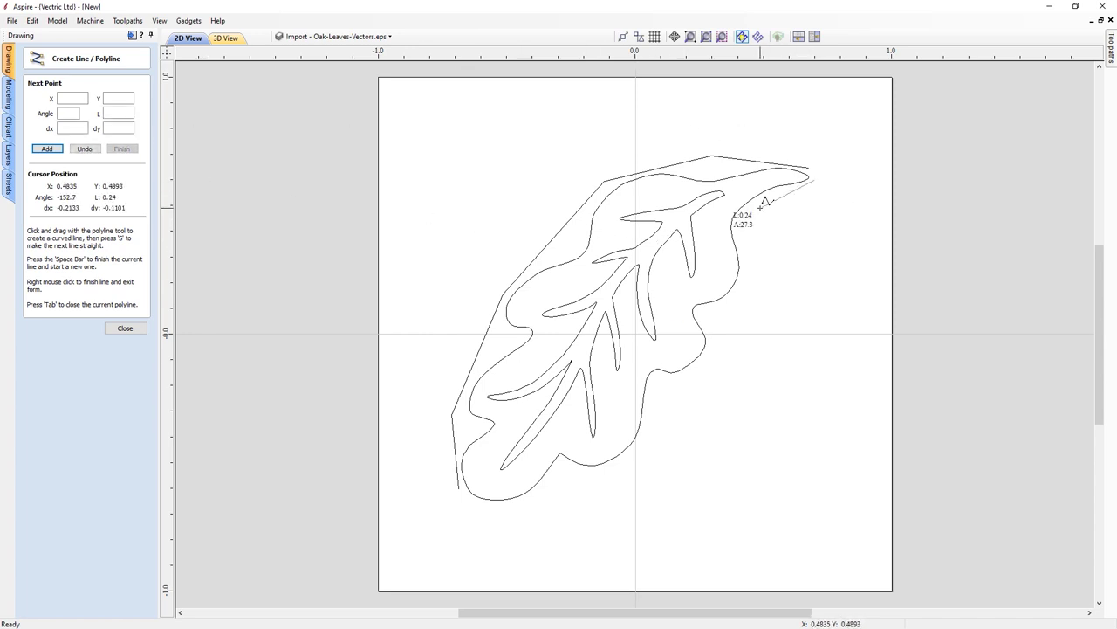
{"action": "left_click", "coordinate": [743, 295]}
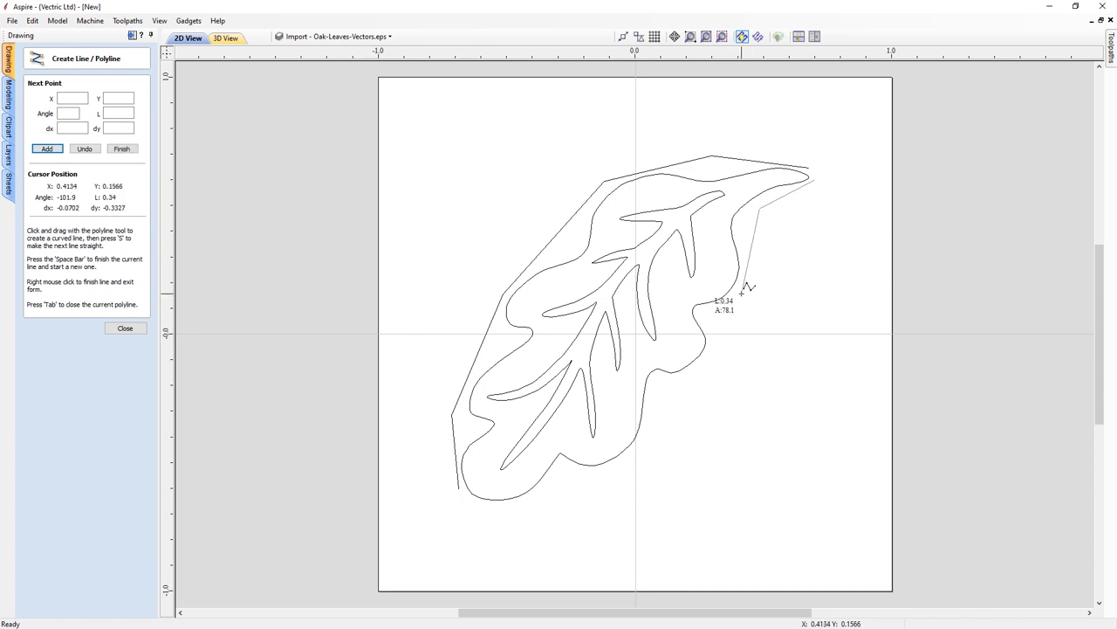
{"action": "left_click", "coordinate": [691, 399]}
{"action": "left_click", "coordinate": [599, 486]}
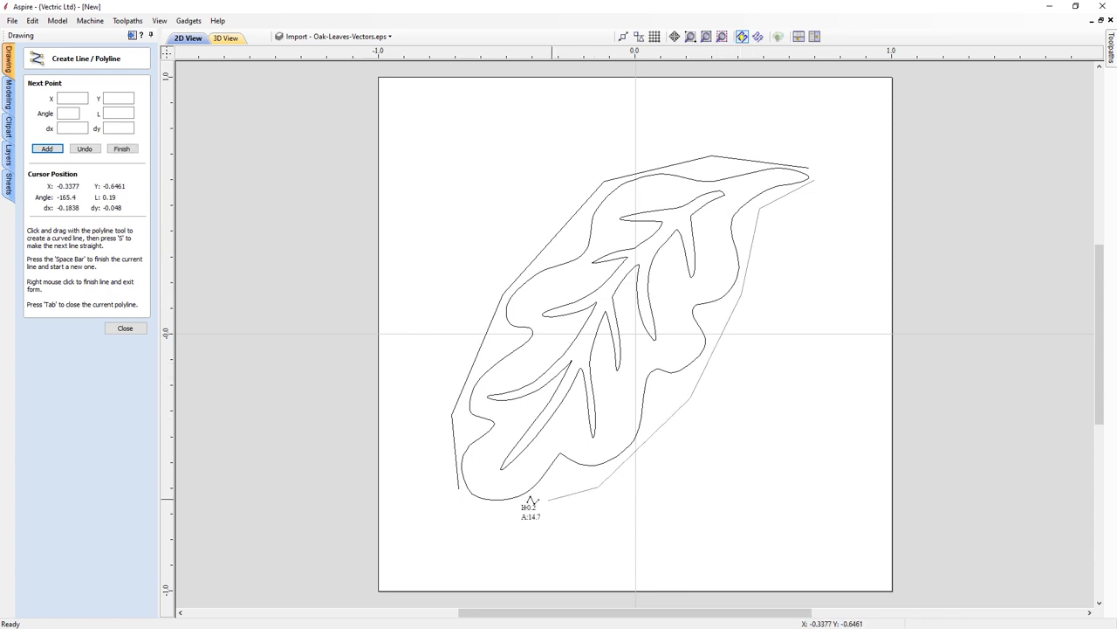
{"action": "left_click", "coordinate": [482, 508]}
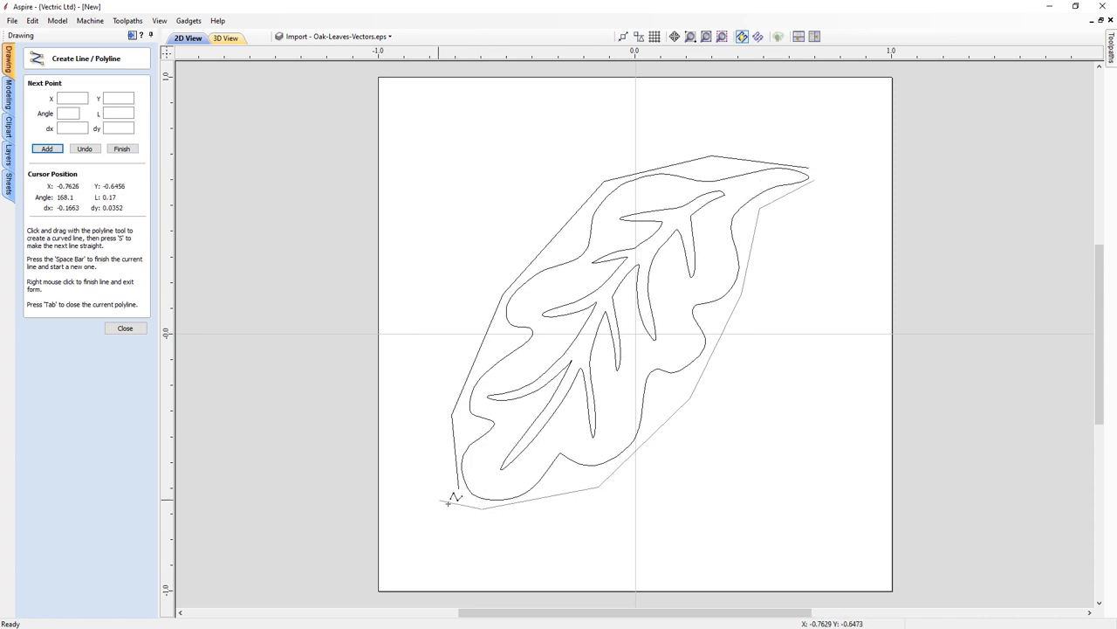
{"action": "key", "text": "space"}
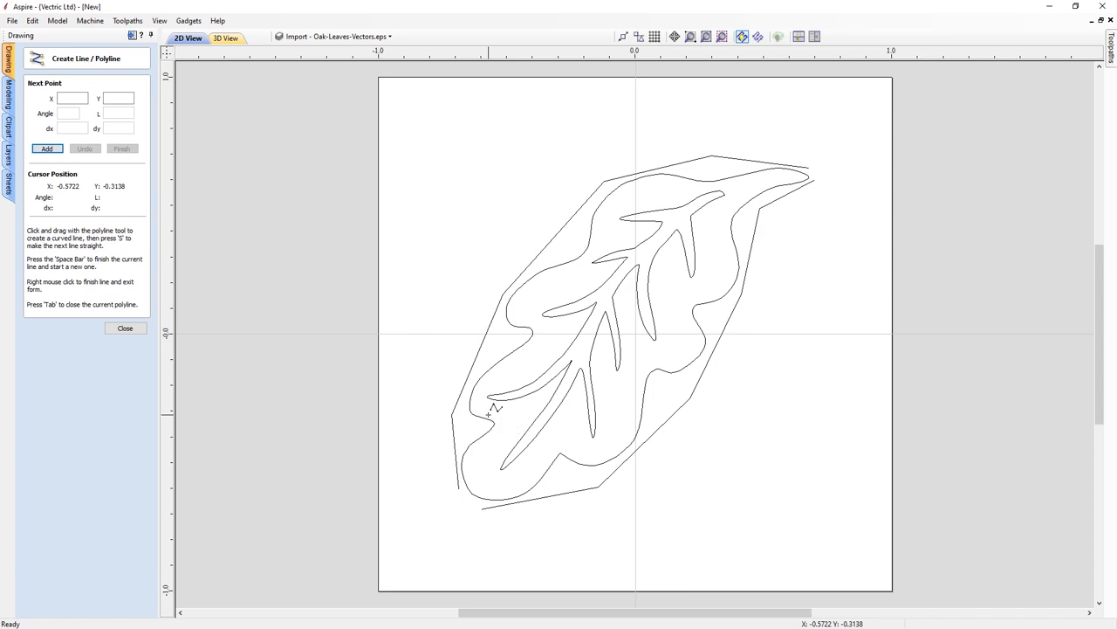
{"action": "key", "text": "Escape"}
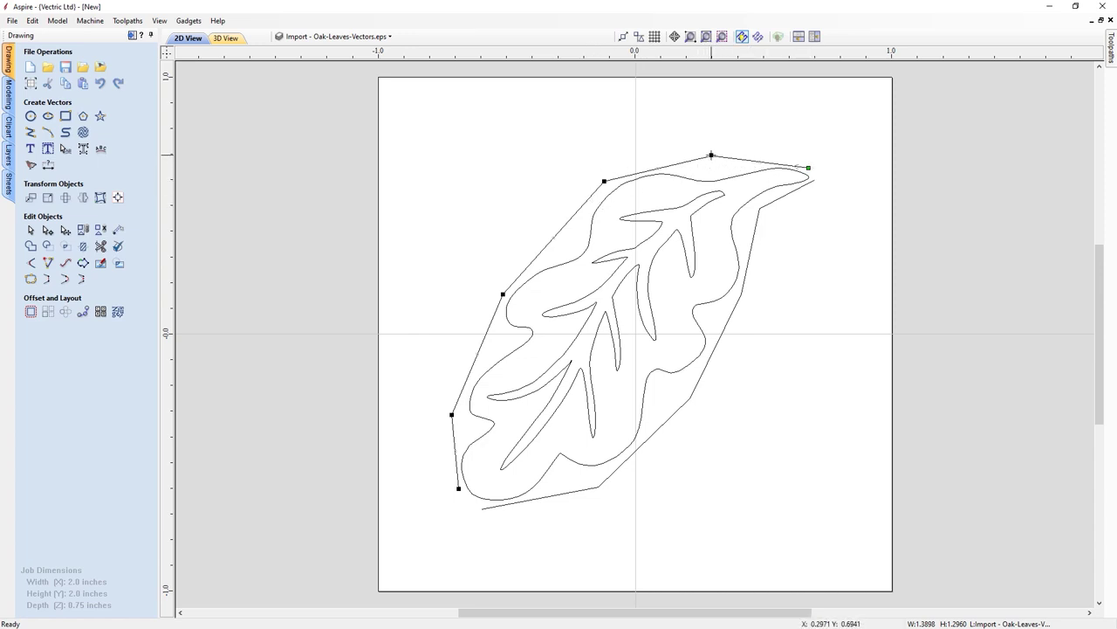
Make the left line's nodes smooth points, adjusting the top node's handles to follow the leaf's upper-left edge
{"action": "right_click", "coordinate": [711, 156]}
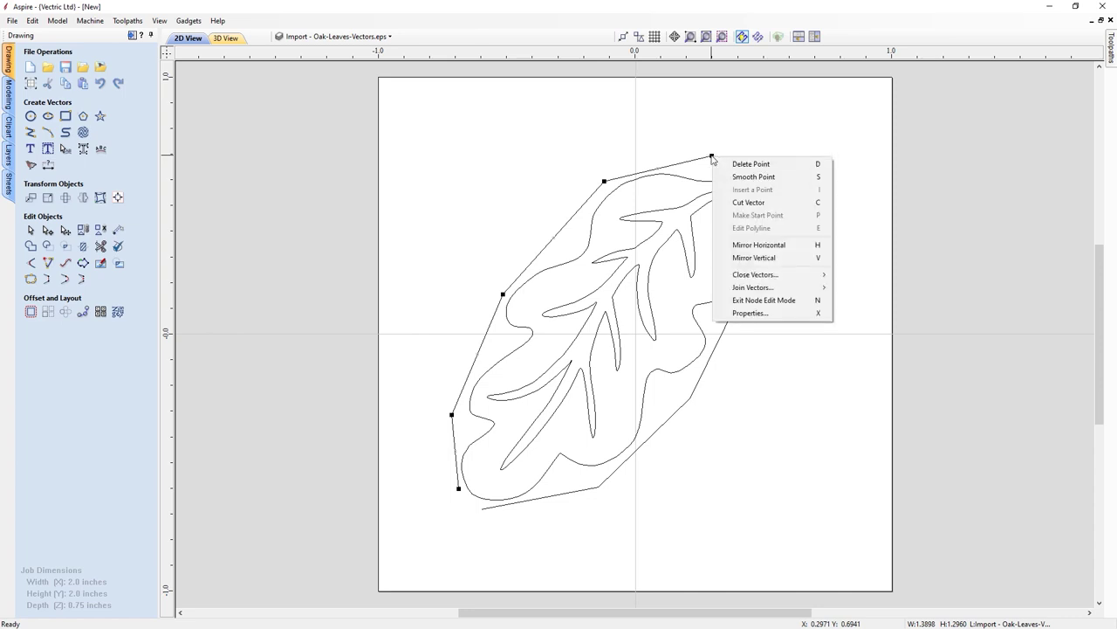
{"action": "left_click", "coordinate": [750, 178]}
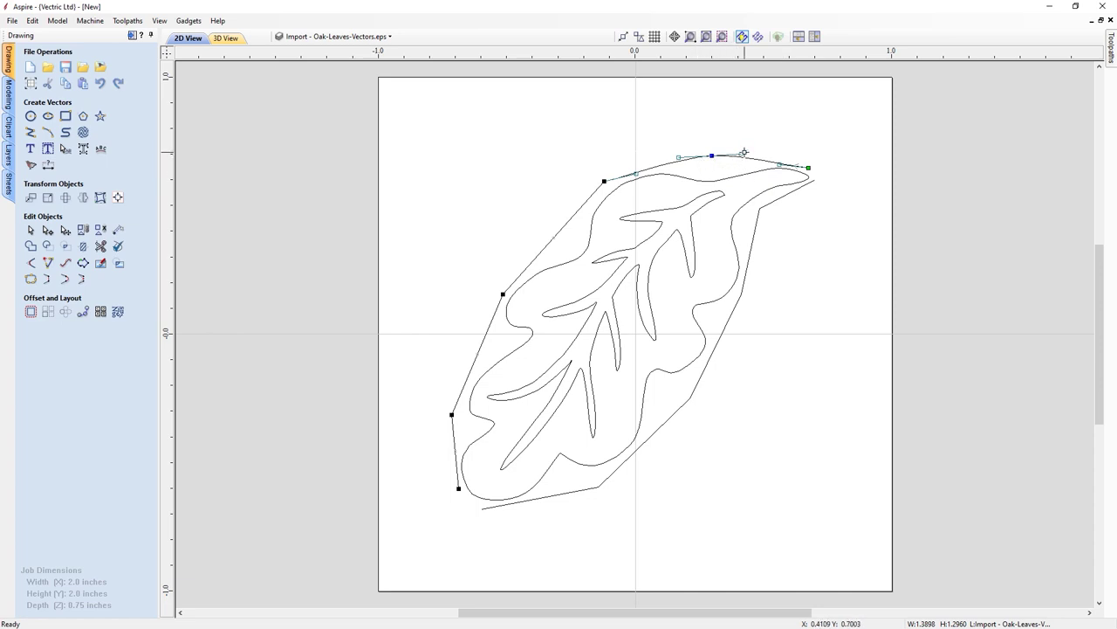
{"action": "left_click_drag", "start_coordinate": [678, 158], "coordinate": [668, 158]}
{"action": "left_click_drag", "start_coordinate": [741, 155], "coordinate": [749, 156]}
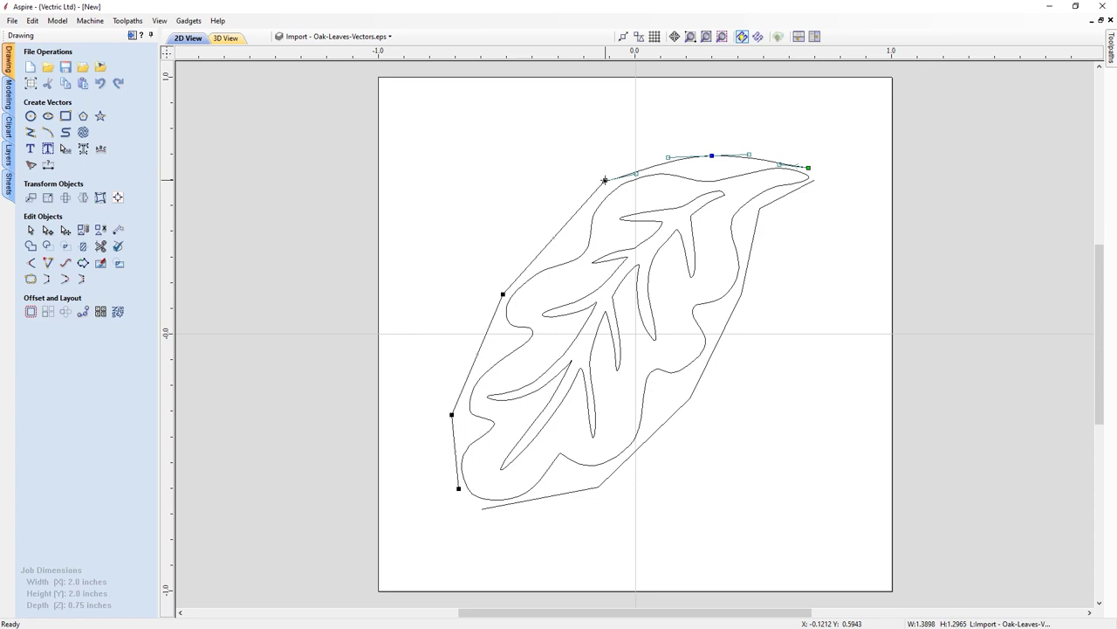
{"action": "left_click", "coordinate": [604, 181]}
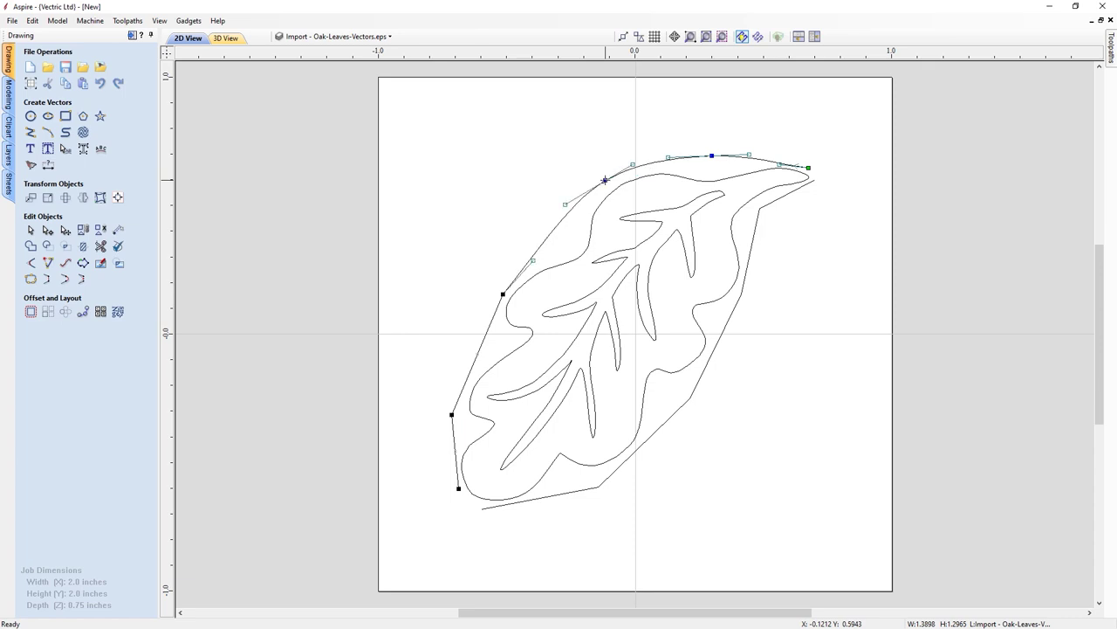
{"action": "left_click", "coordinate": [503, 294]}
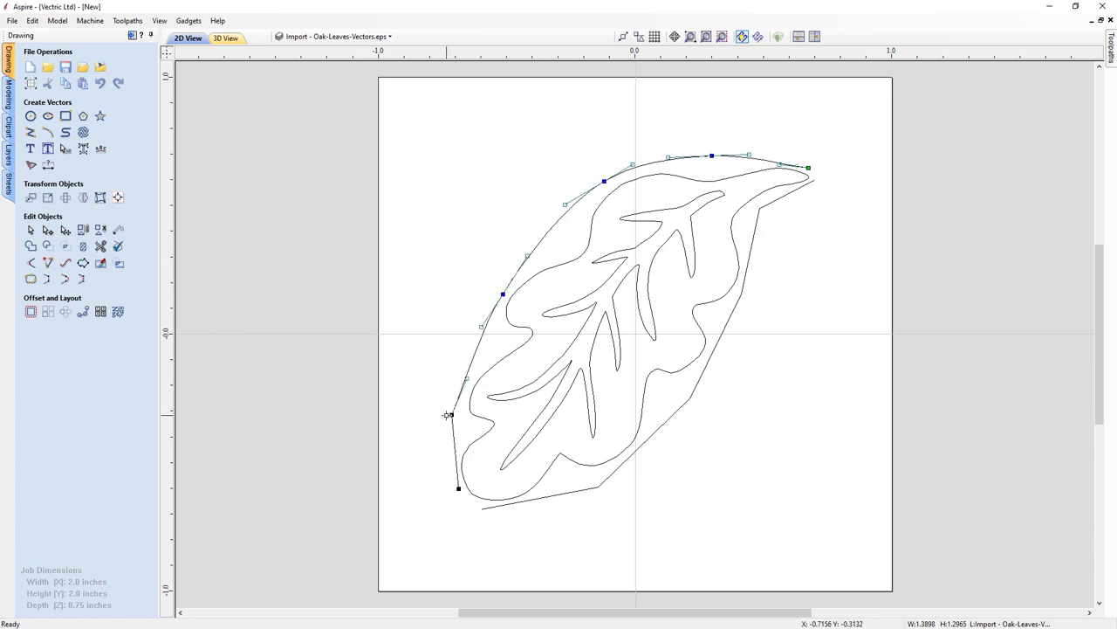
{"action": "key", "text": "s"}
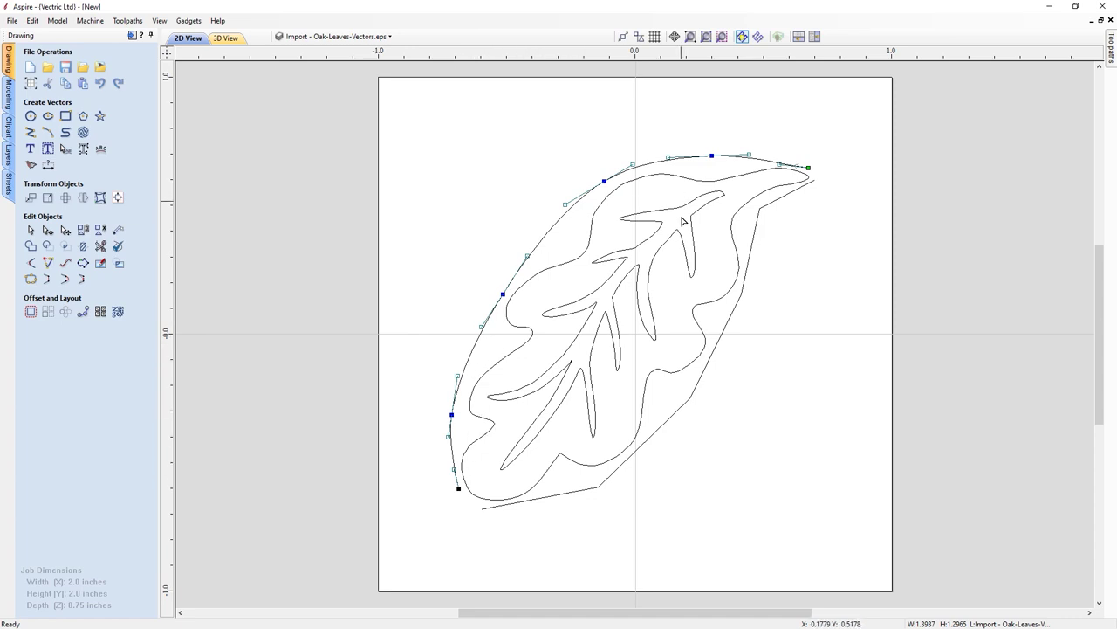
Smooth each node of the right-side line and flatten its bottom span along the leaf's base
{"action": "left_click", "coordinate": [736, 311]}
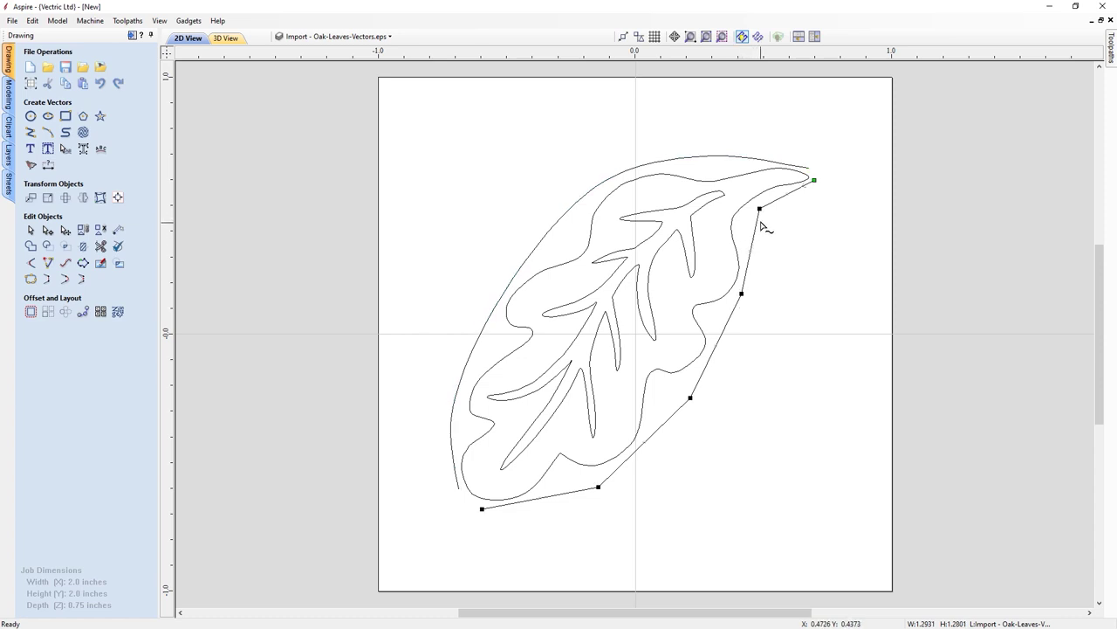
{"action": "key", "text": "s"}
{"action": "key", "text": "s"}
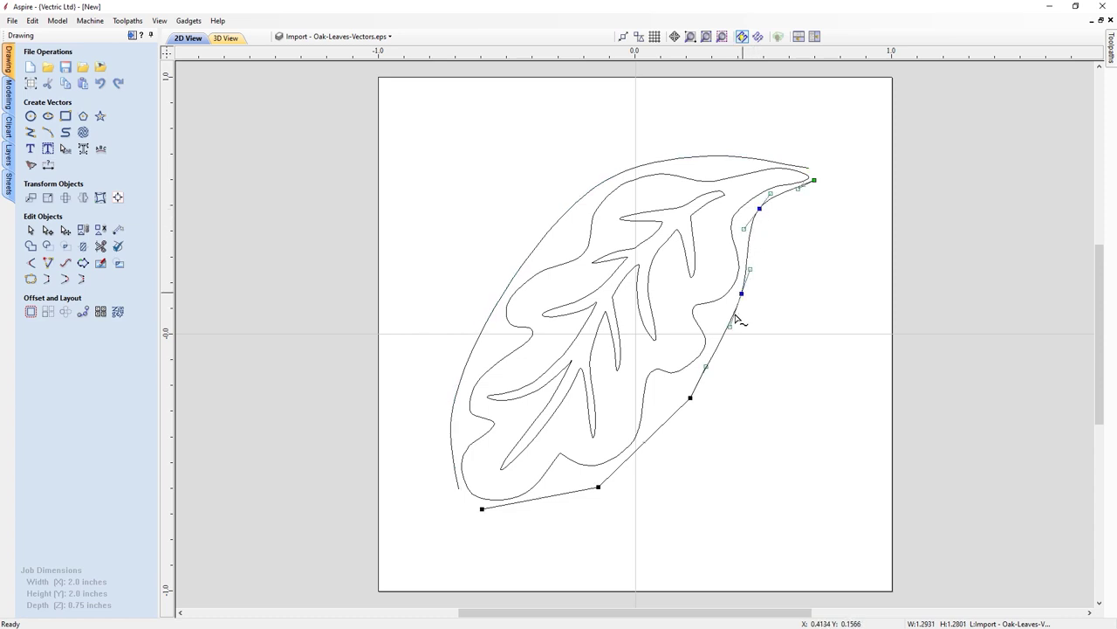
{"action": "key", "text": "s"}
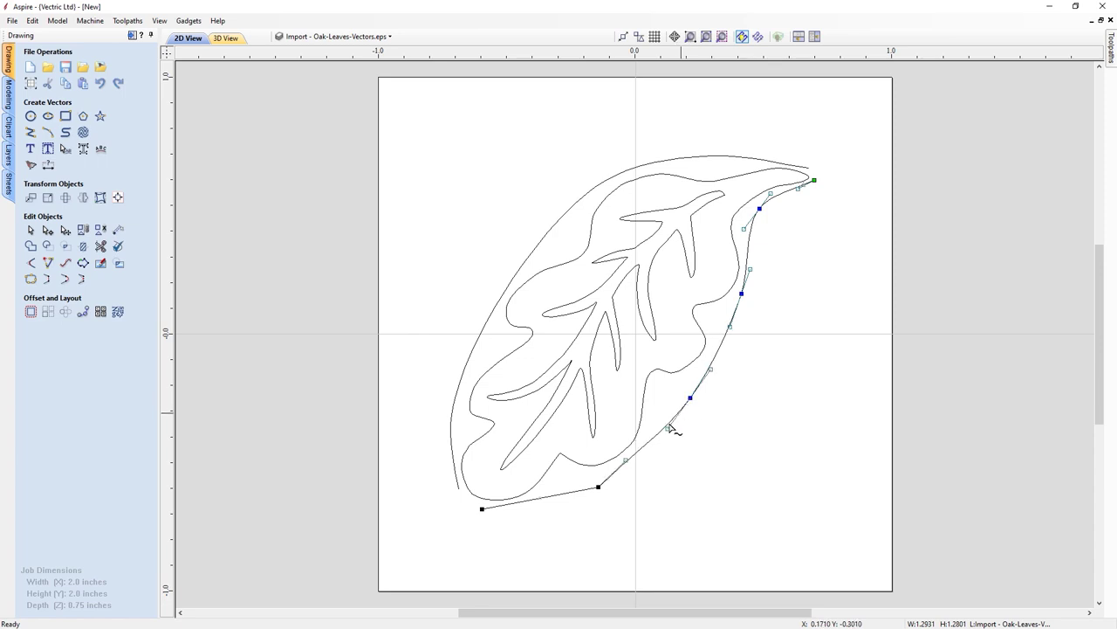
{"action": "key", "text": "s"}
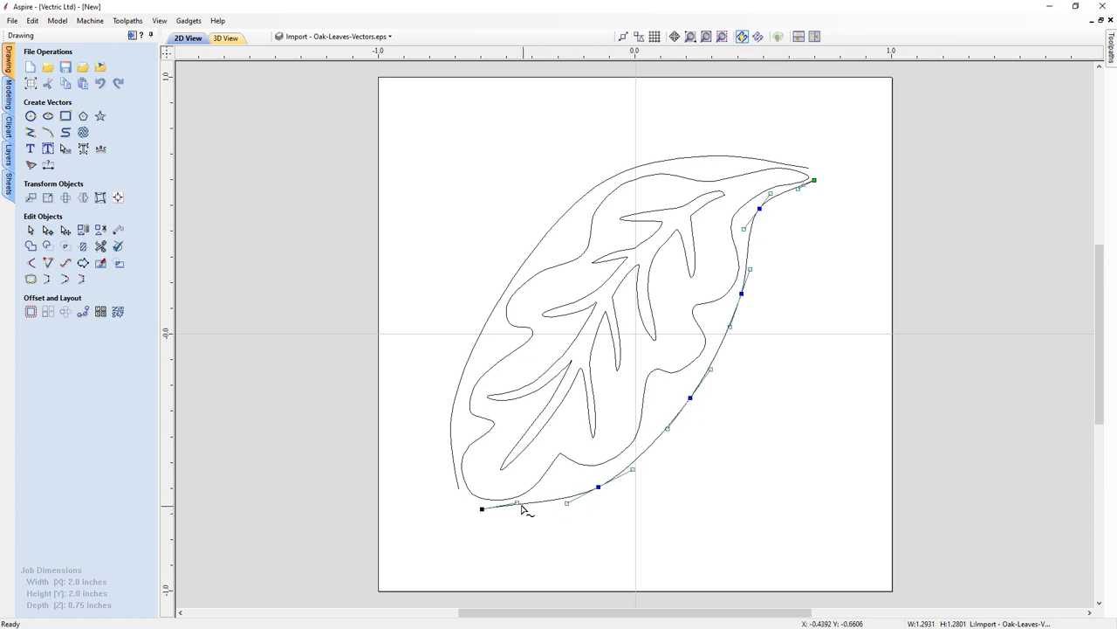
{"action": "key", "text": "b"}
{"action": "left_click_drag", "start_coordinate": [519, 516], "coordinate": [519, 510]}
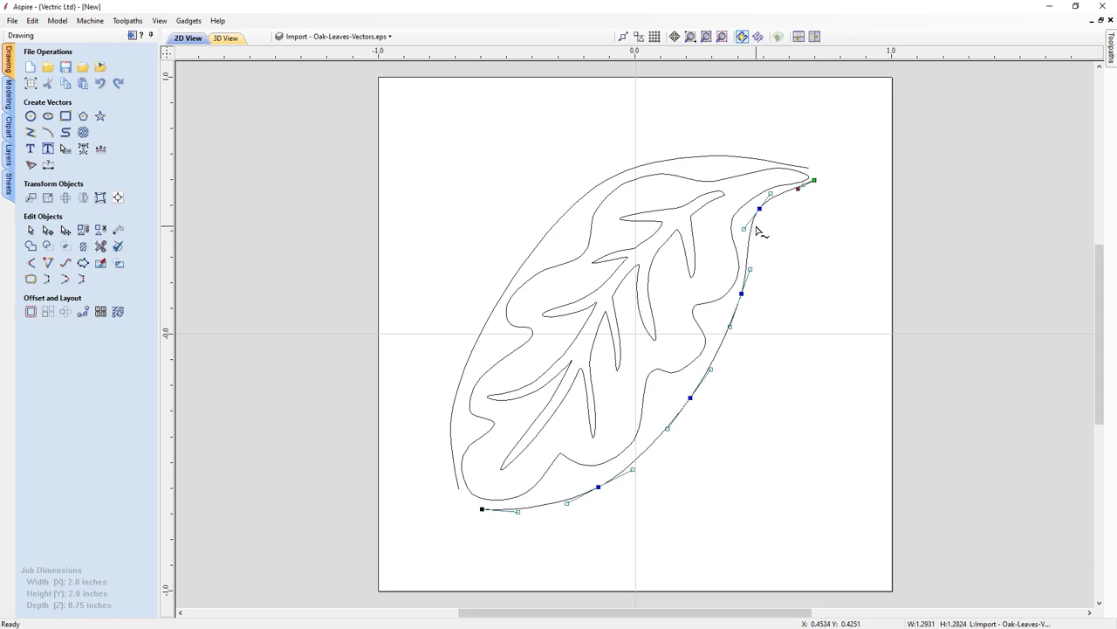
{"action": "left_click", "coordinate": [768, 232]}
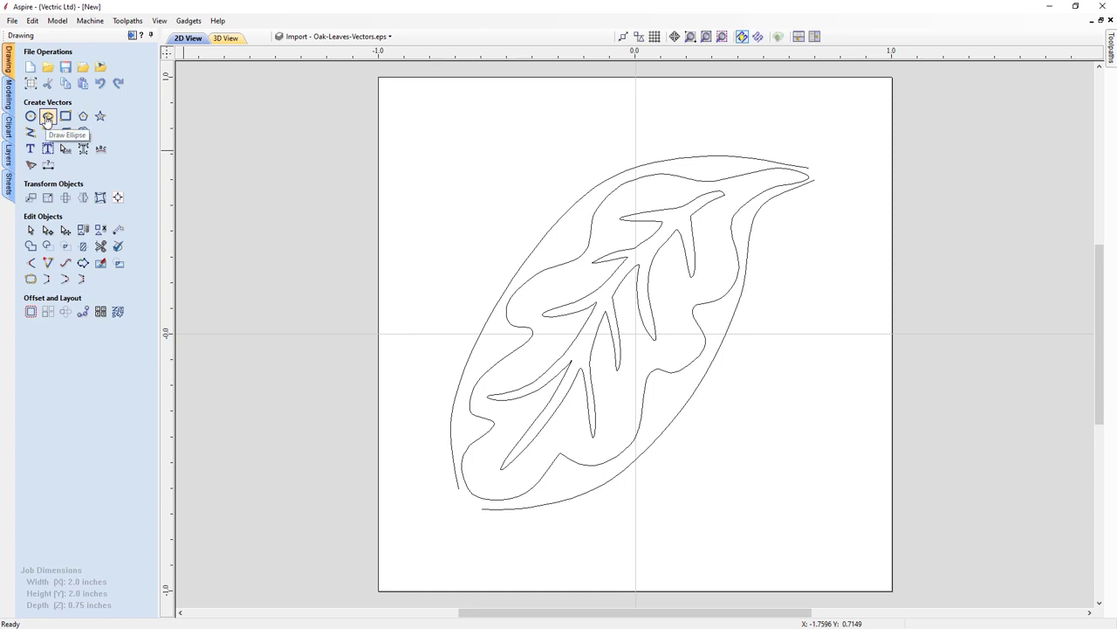
Create a 0.3 × 0.1 inch ellipse at X 0, Y 0
{"action": "left_click", "coordinate": [48, 117]}
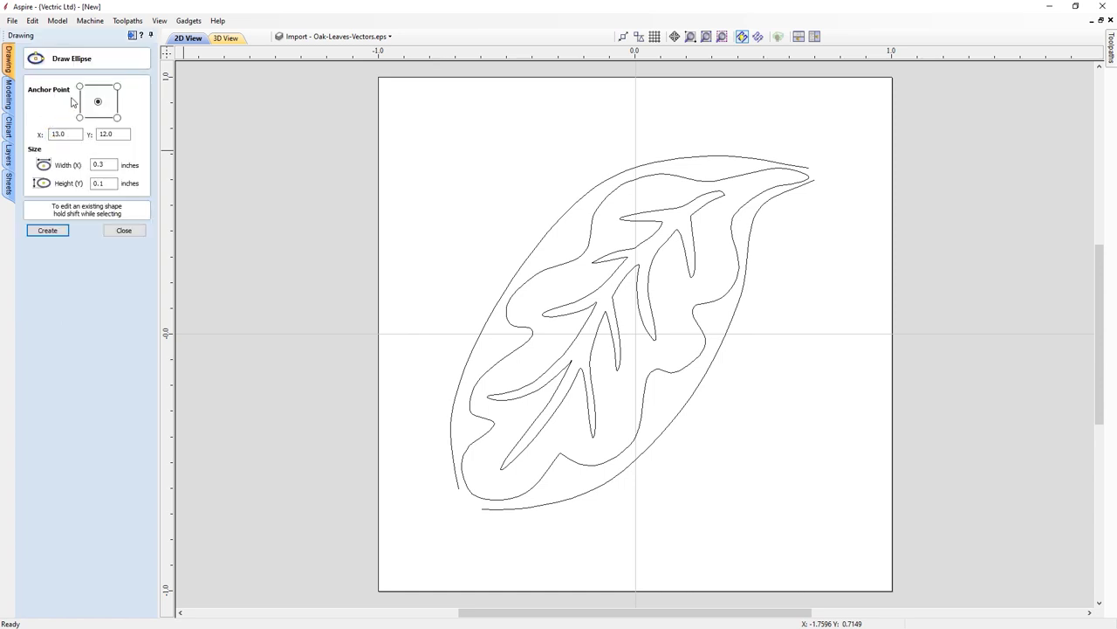
{"action": "left_click_drag", "start_coordinate": [77, 133], "coordinate": [50, 133]}
{"action": "type", "text": "0"}
{"action": "key", "text": "Tab"}
{"action": "type", "text": "0"}
{"action": "left_click_drag", "start_coordinate": [96, 164], "coordinate": [84, 164]}
{"action": "left_click_drag", "start_coordinate": [108, 184], "coordinate": [89, 183]}
{"action": "left_click", "coordinate": [48, 230]}
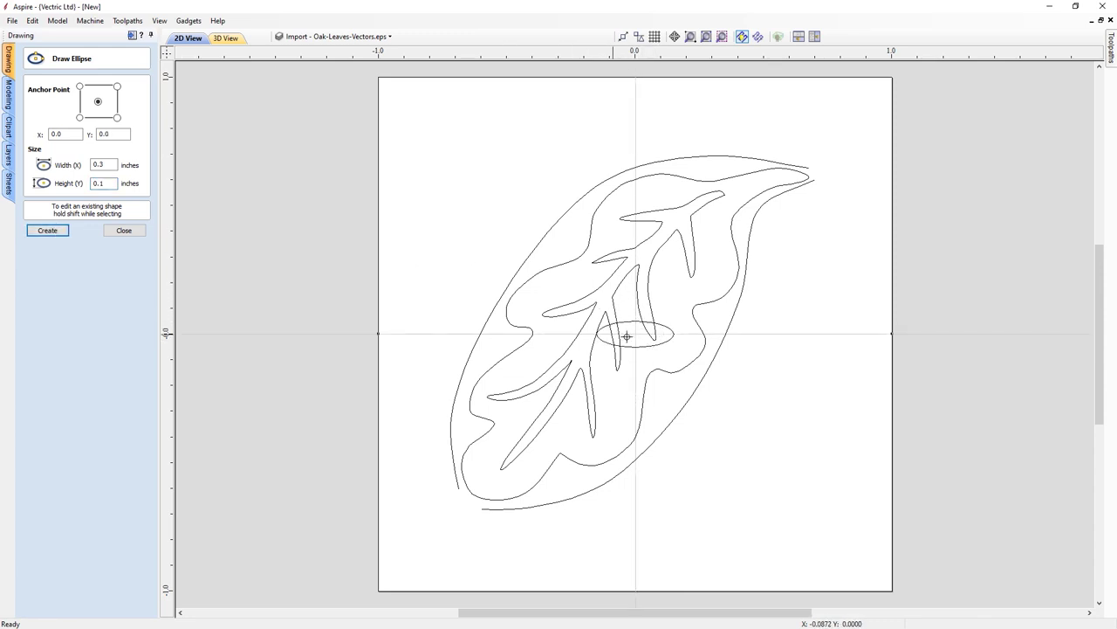
{"action": "left_click", "coordinate": [125, 230]}
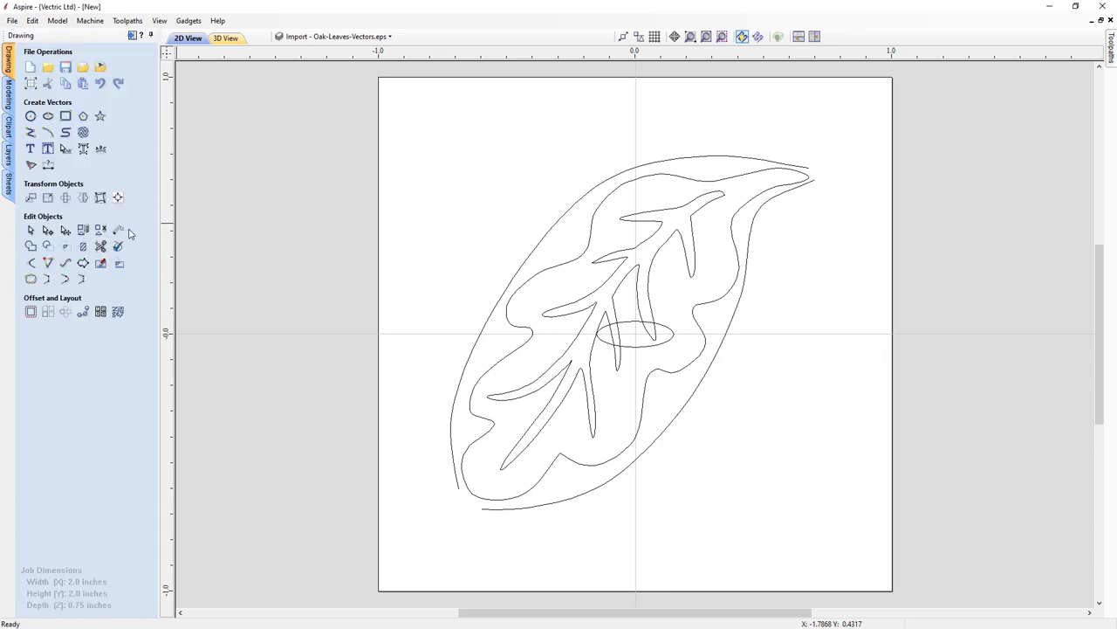
Move the ellipse to the sheet's upper left, clear of the leaf
{"action": "left_click", "coordinate": [633, 326]}
{"action": "left_click", "coordinate": [635, 330]}
{"action": "left_click_drag", "start_coordinate": [619, 304], "coordinate": [472, 153]}
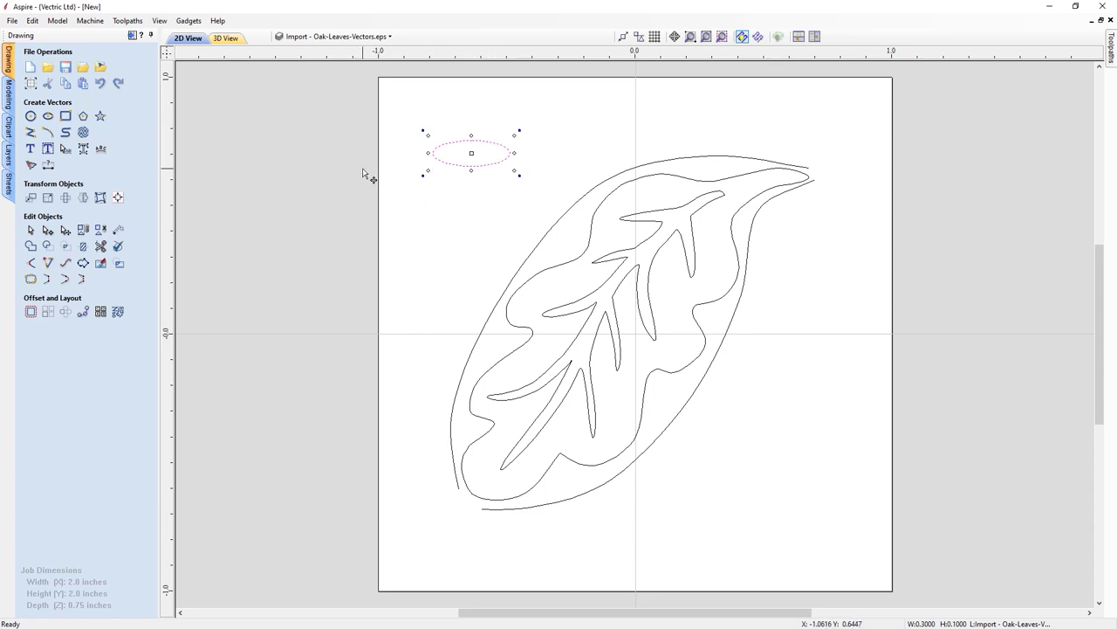
Delete the small ellipse's lower span, leaving an open 0.3 × 0.05 inch arch
{"action": "left_click", "coordinate": [48, 229]}
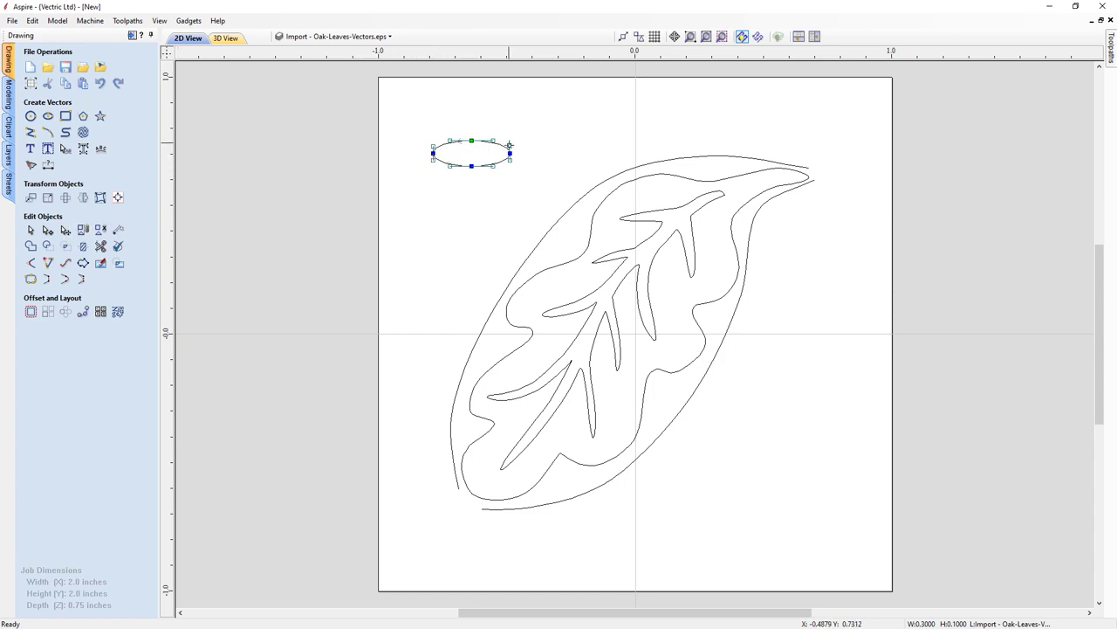
{"action": "scroll", "coordinate": [444, 167], "scroll_direction": "up", "scroll_amount": 5}
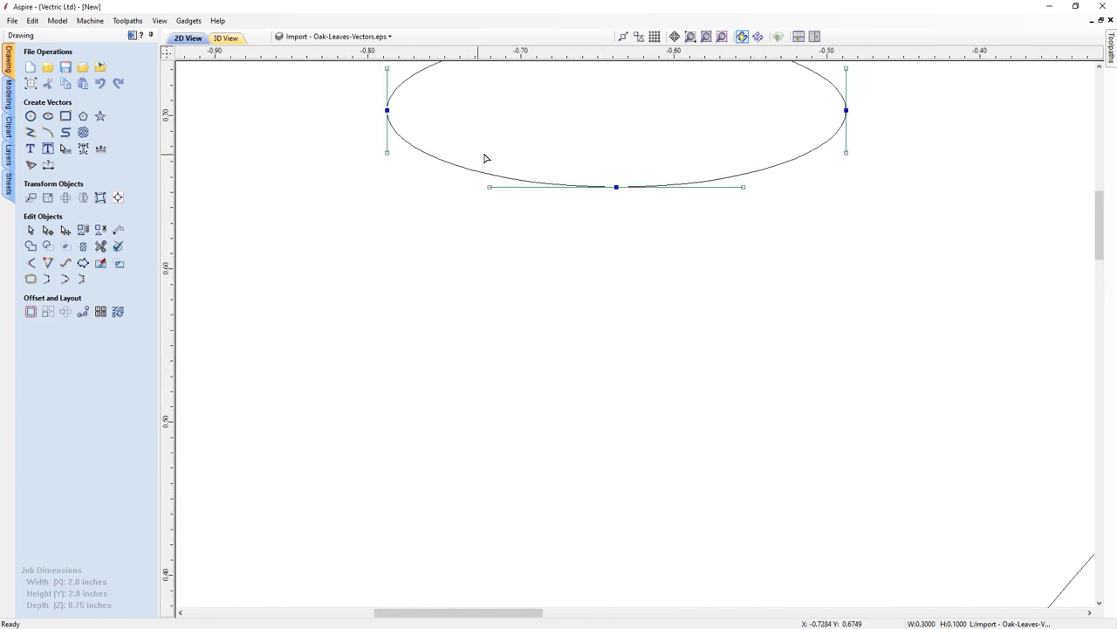
{"action": "middle_click_drag", "start_coordinate": [506, 153], "coordinate": [448, 214]}
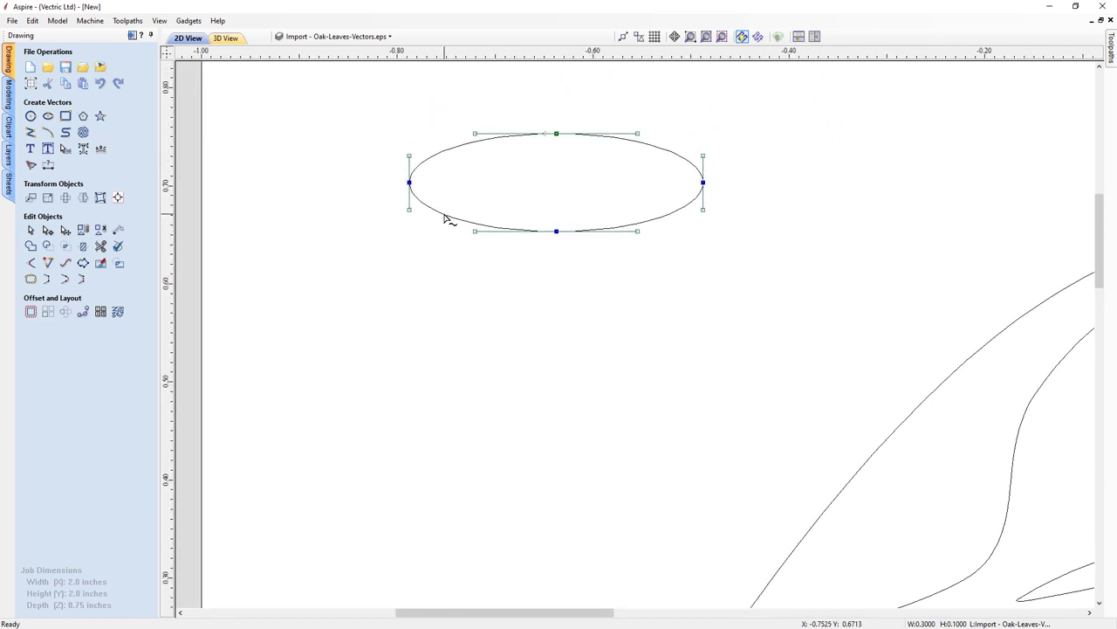
{"action": "right_click", "coordinate": [444, 216]}
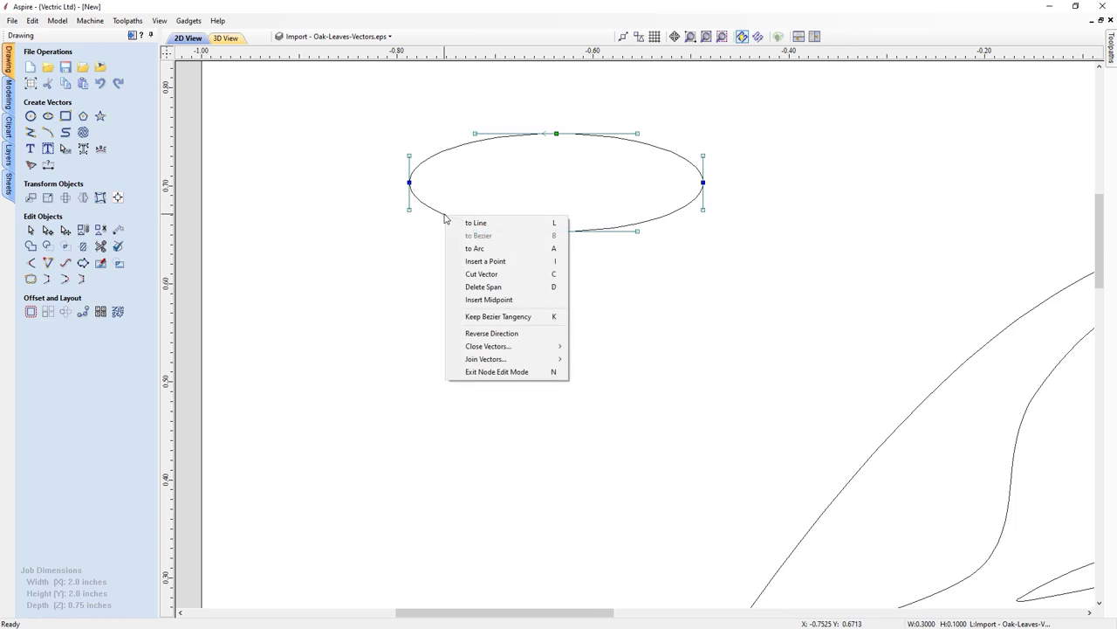
{"action": "left_click", "coordinate": [484, 287]}
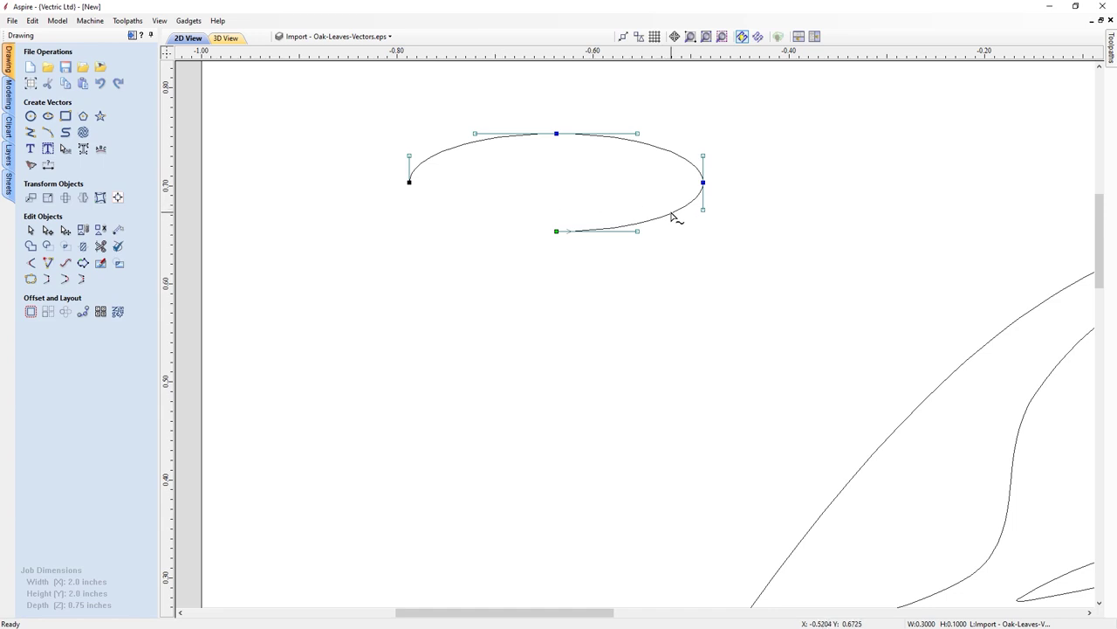
{"action": "key", "text": "d"}
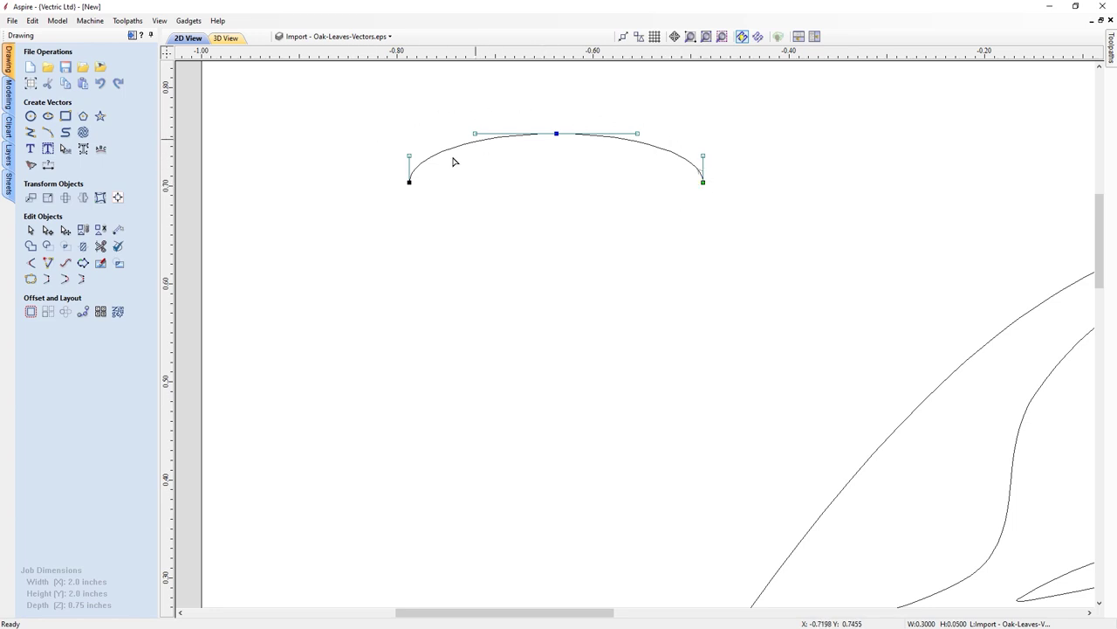
{"action": "left_click", "coordinate": [707, 37]}
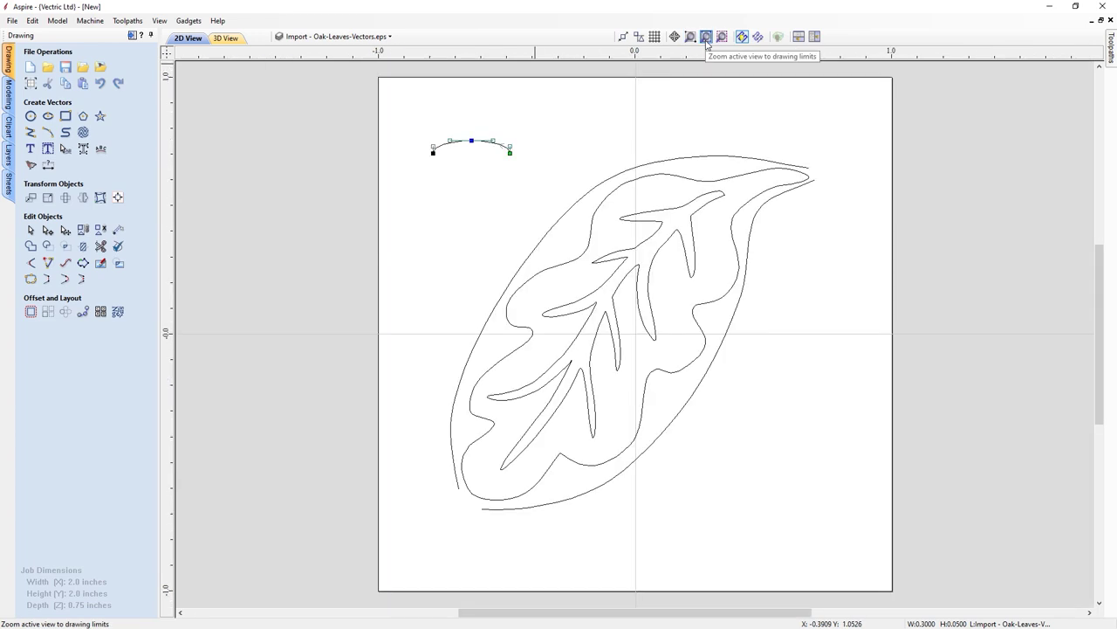
{"action": "left_click", "coordinate": [781, 202]}
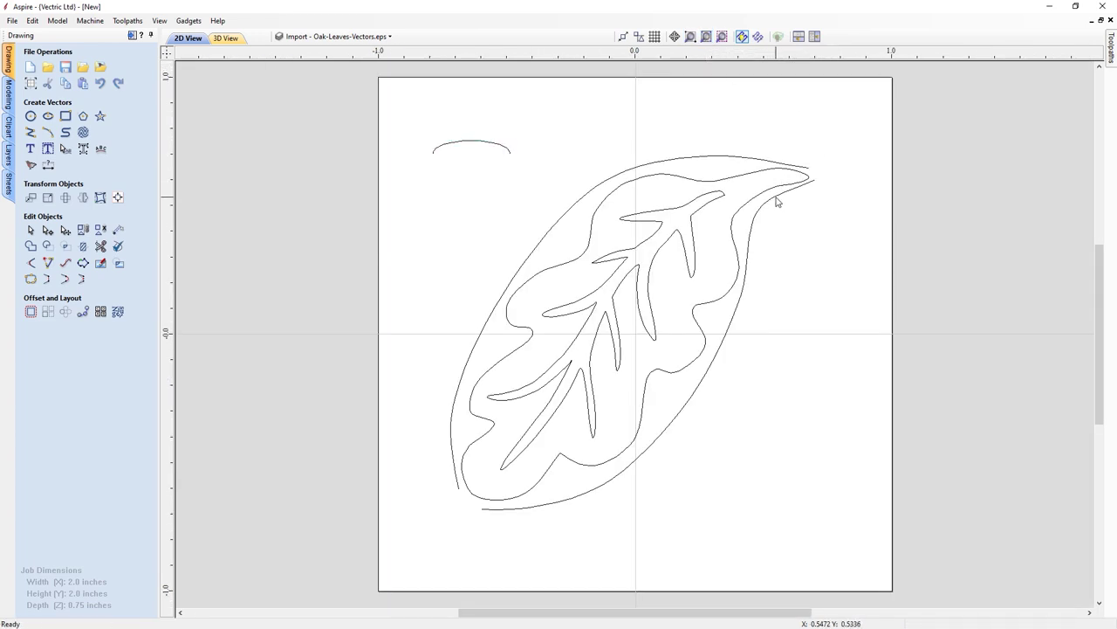
Two-rail sweep the small arch along the outer leaf outline, then tile 2D and 3D views to inspect it
{"action": "left_click", "coordinate": [753, 160]}
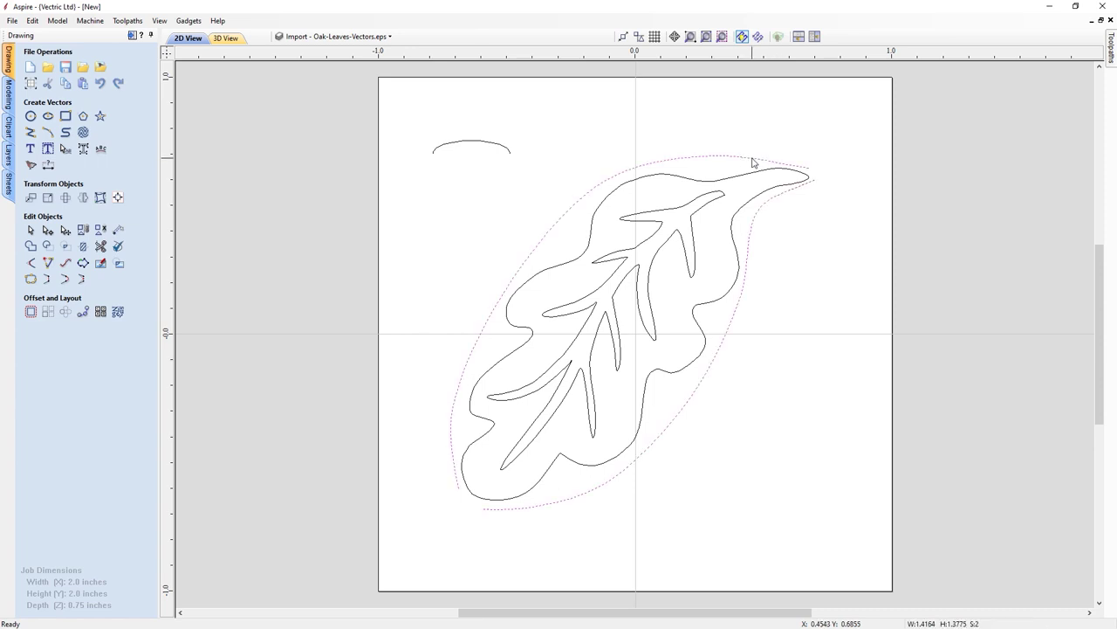
{"action": "left_click", "coordinate": [8, 96]}
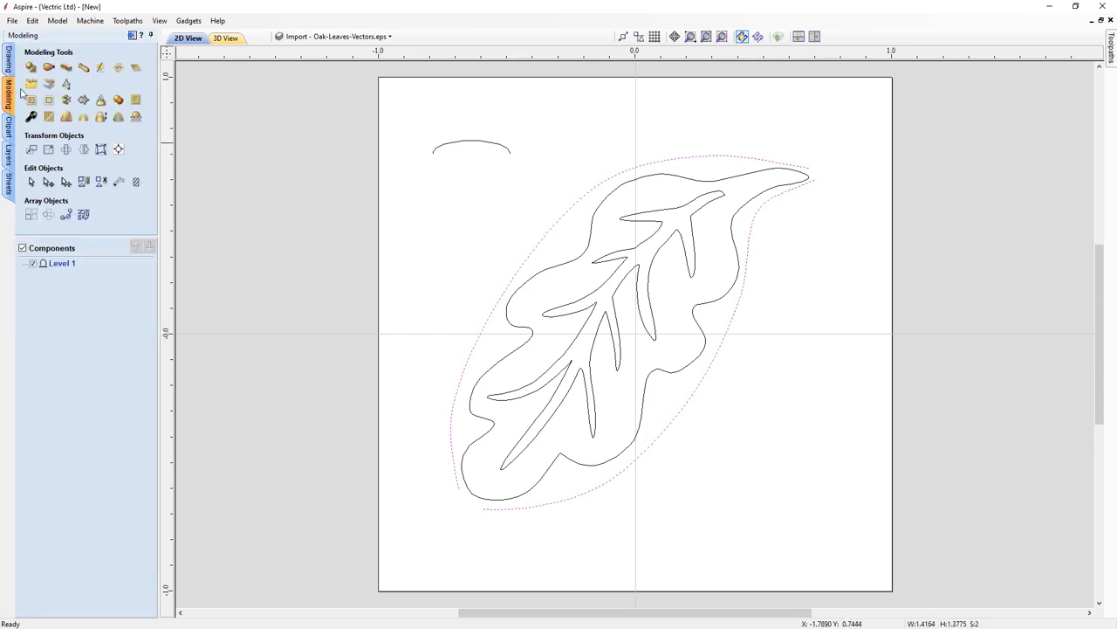
{"action": "left_click", "coordinate": [48, 69]}
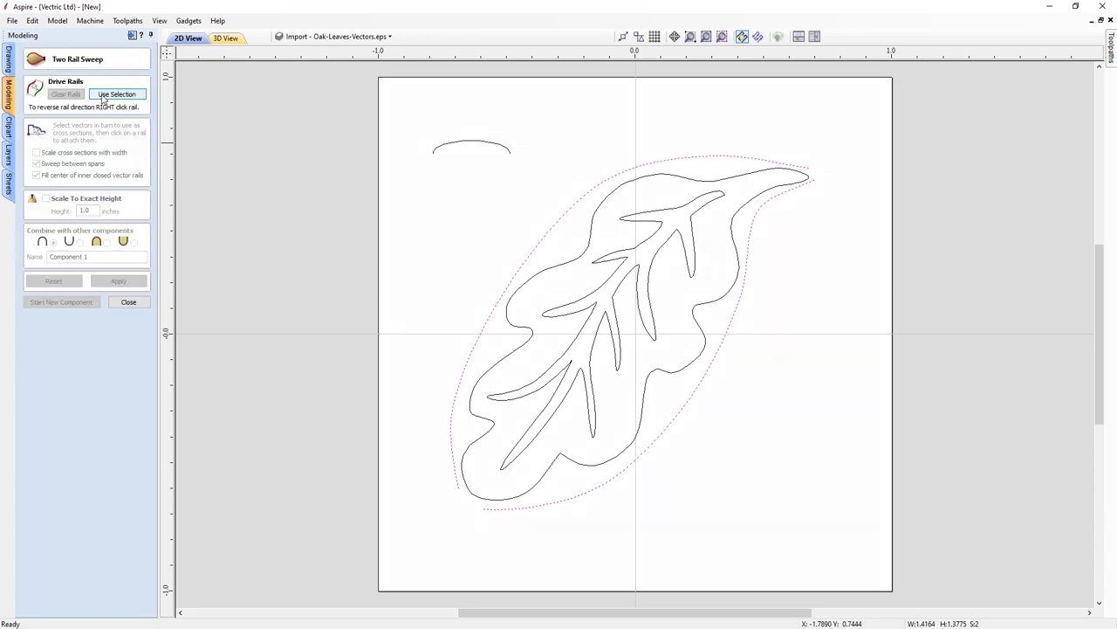
{"action": "left_click", "coordinate": [103, 98]}
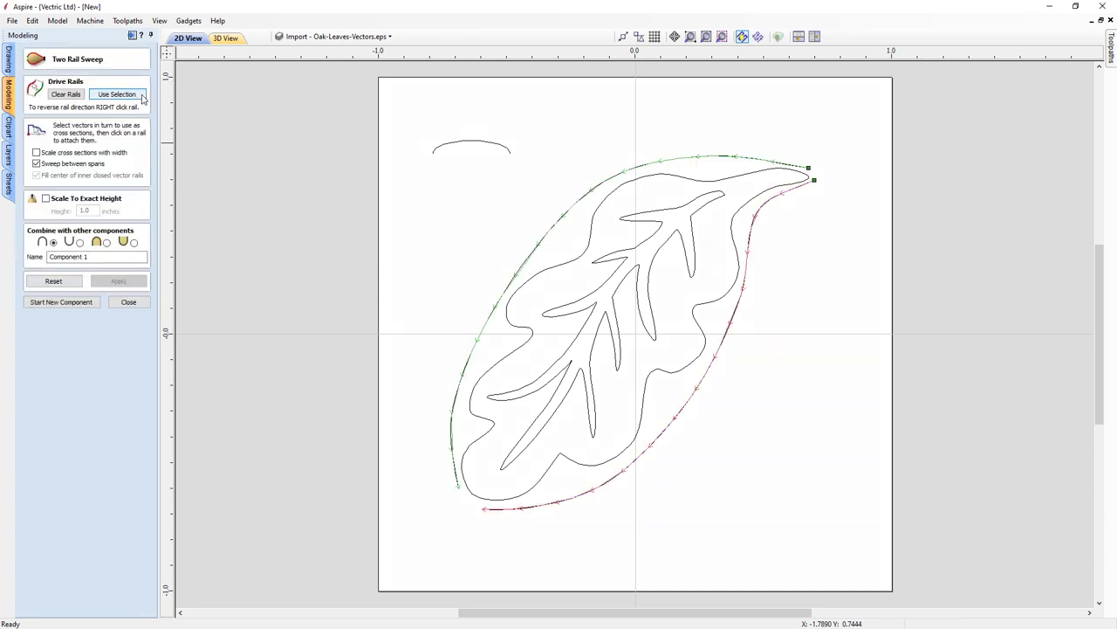
{"action": "left_click", "coordinate": [476, 143]}
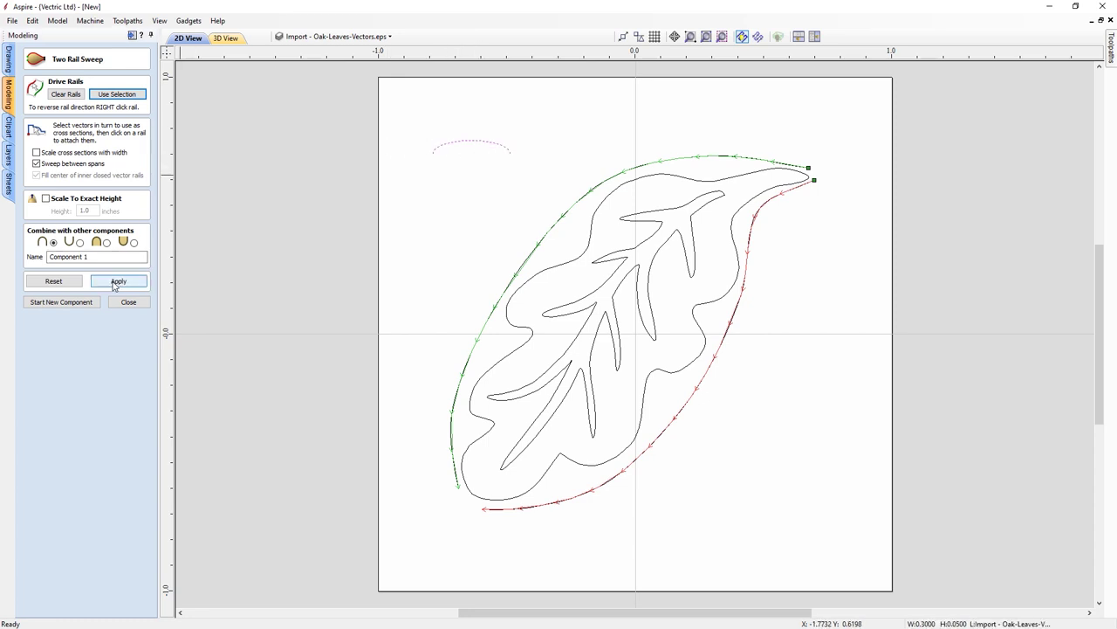
{"action": "left_click", "coordinate": [116, 282]}
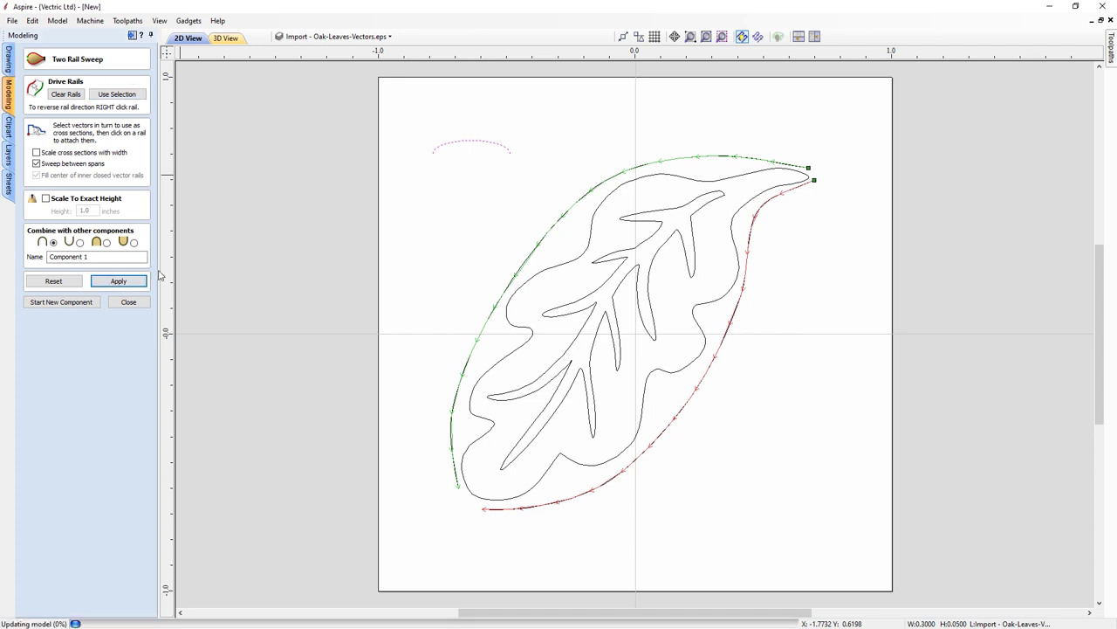
{"action": "left_click", "coordinate": [814, 37]}
{"action": "left_click_drag", "start_coordinate": [823, 559], "coordinate": [763, 362]}
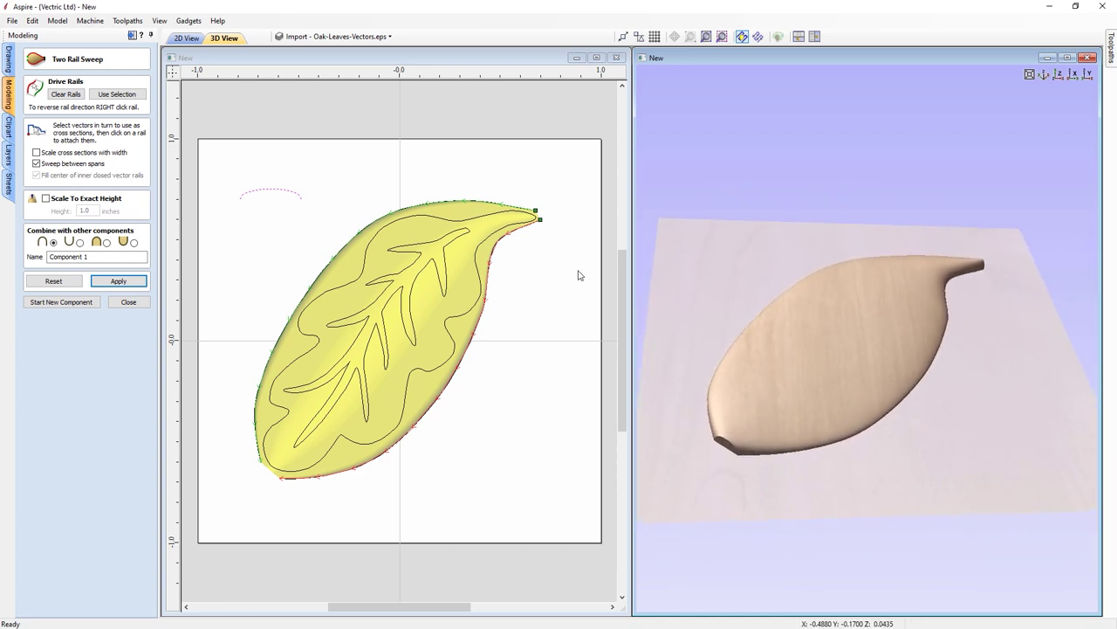
Rebuild the leaf sweep with cross sections scaled to the leaf's width
{"action": "left_click", "coordinate": [74, 153]}
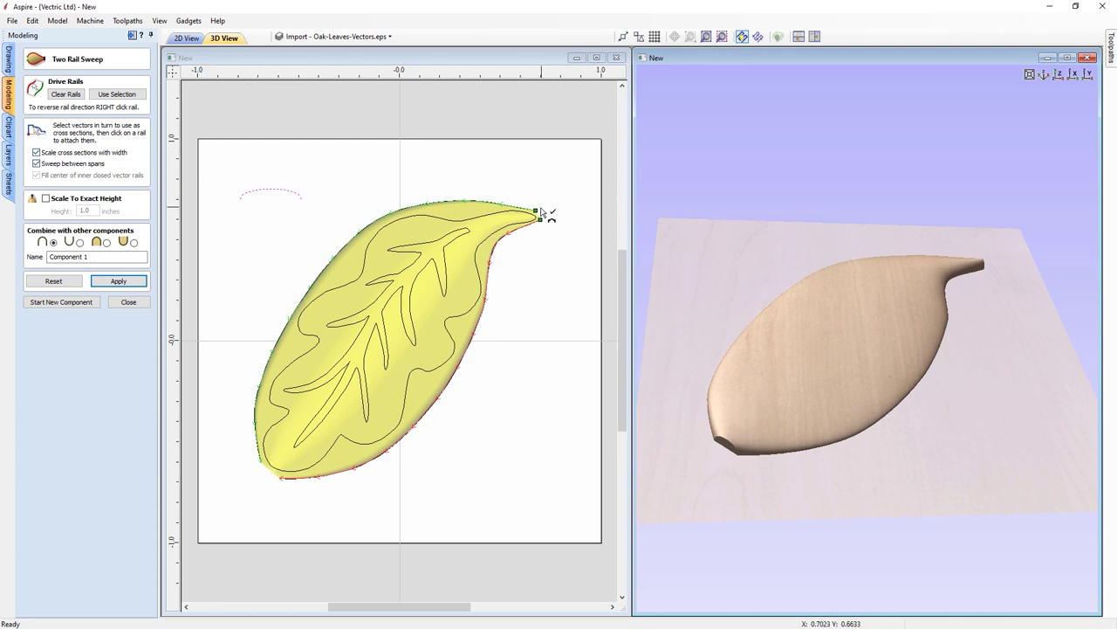
{"action": "left_click", "coordinate": [122, 281]}
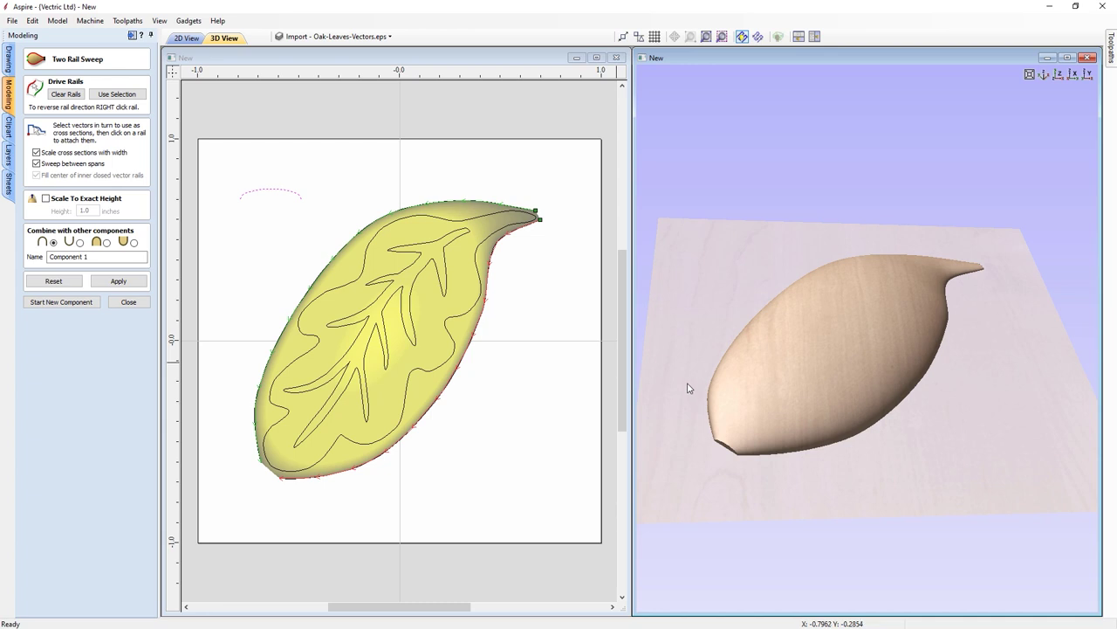
{"action": "left_click", "coordinate": [282, 196]}
Reshape the arch nodes into a flatter, wavier profile, reapply the sweep and close the form
{"action": "left_click", "coordinate": [283, 196]}
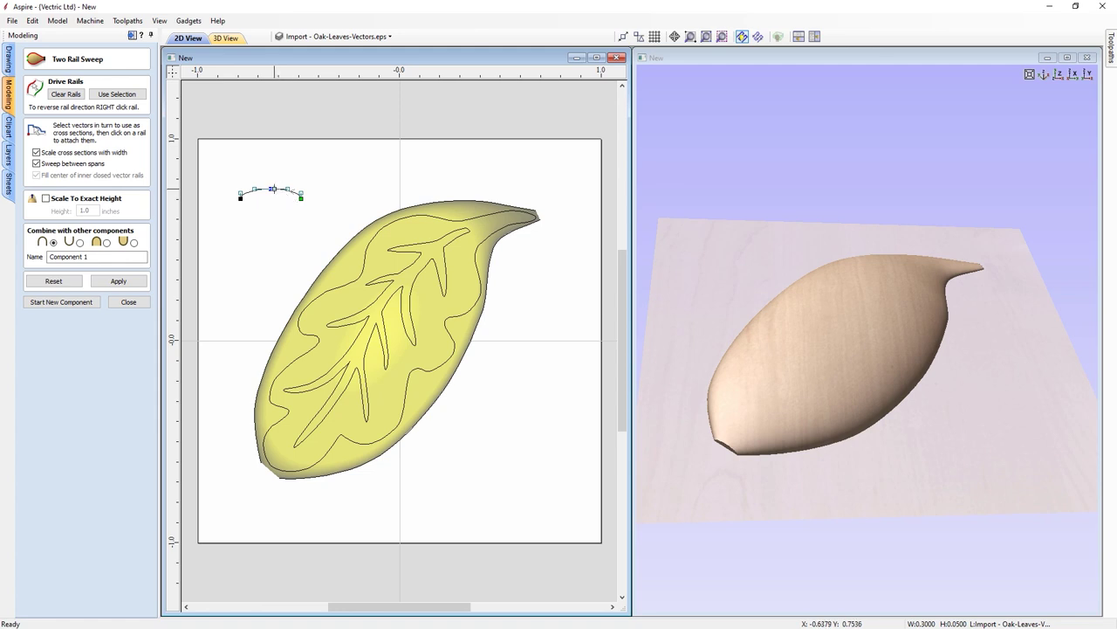
{"action": "scroll", "coordinate": [236, 203], "scroll_direction": "up", "scroll_amount": 4}
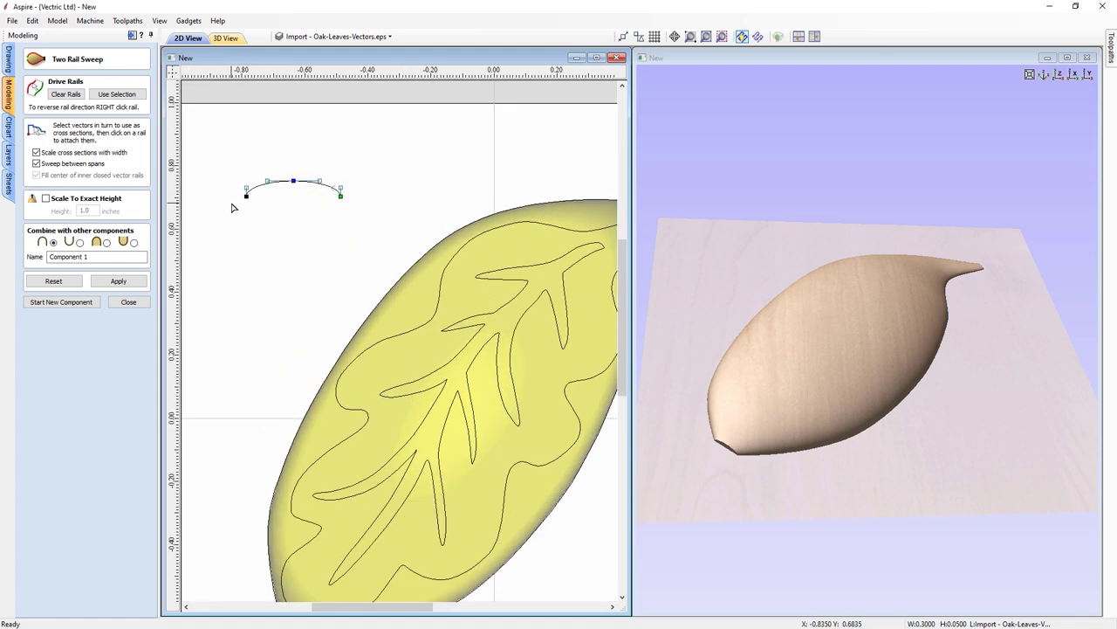
{"action": "left_click_drag", "start_coordinate": [336, 169], "coordinate": [346, 173]}
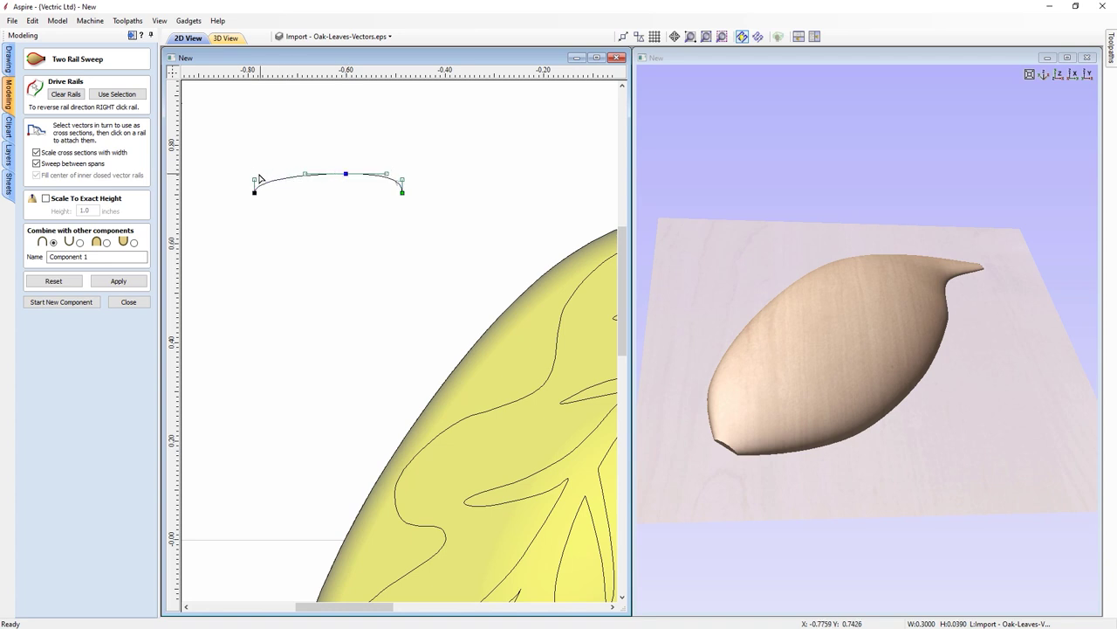
{"action": "left_click_drag", "start_coordinate": [254, 180], "coordinate": [304, 186]}
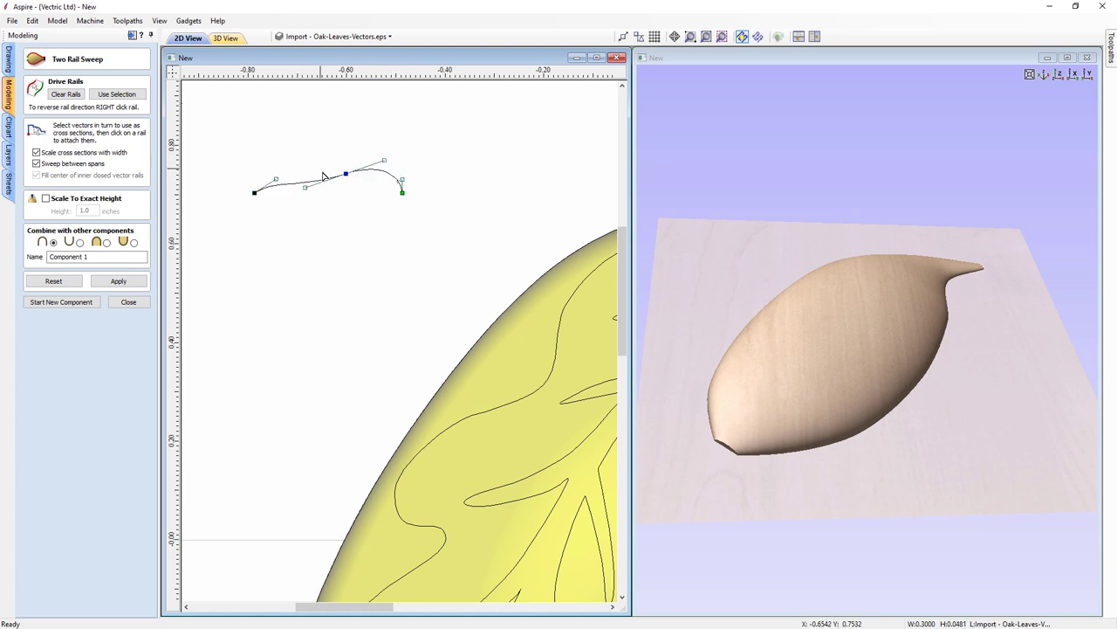
{"action": "left_click", "coordinate": [706, 37]}
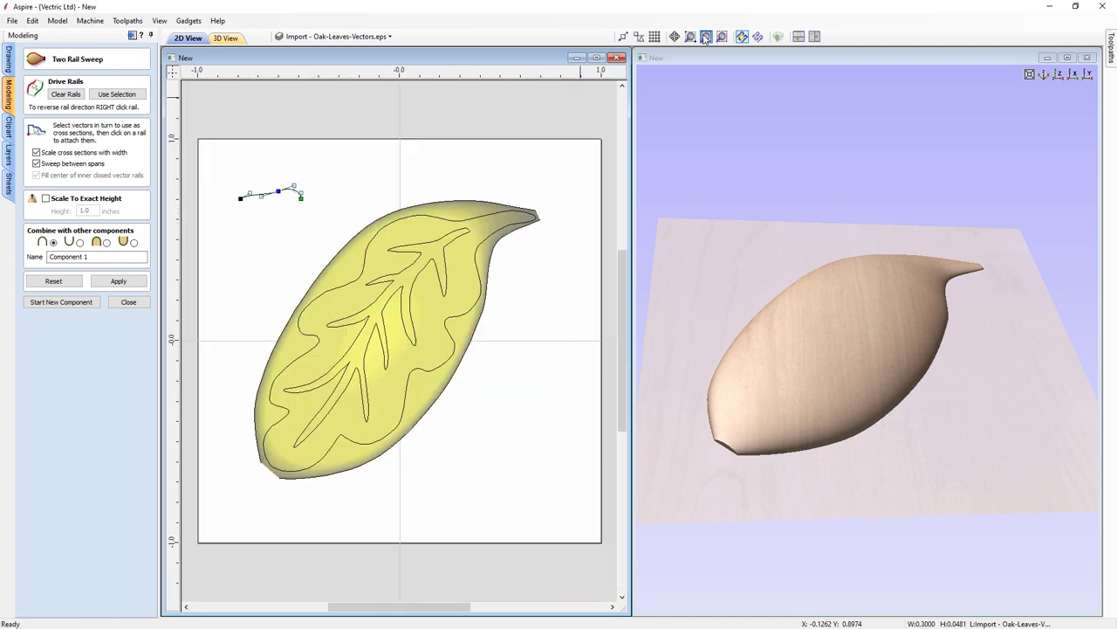
{"action": "left_click", "coordinate": [114, 281]}
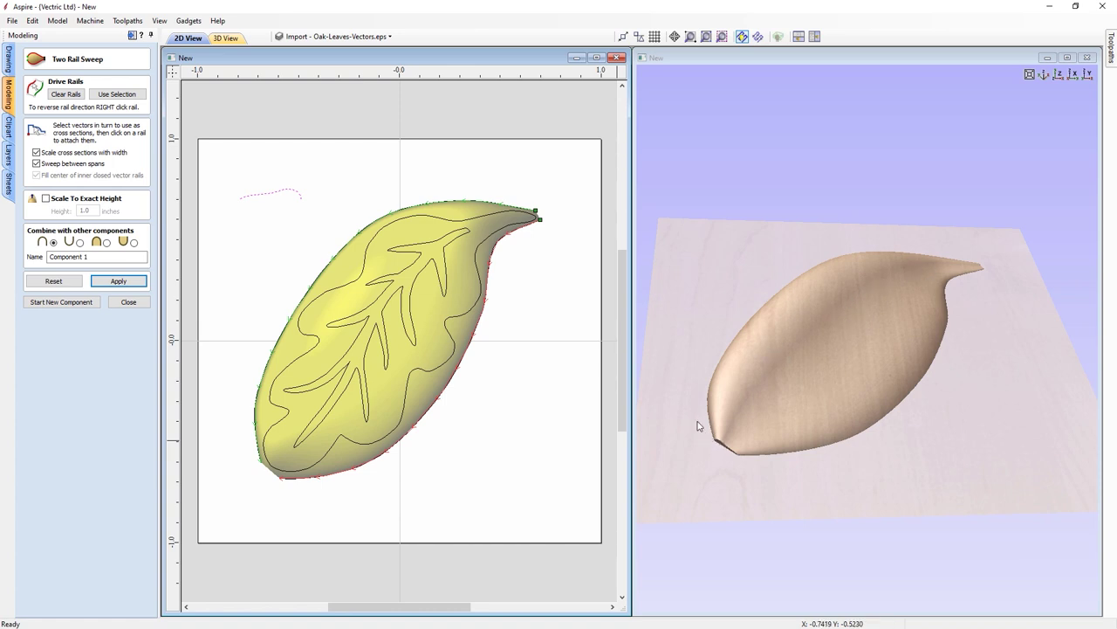
{"action": "left_click", "coordinate": [128, 303]}
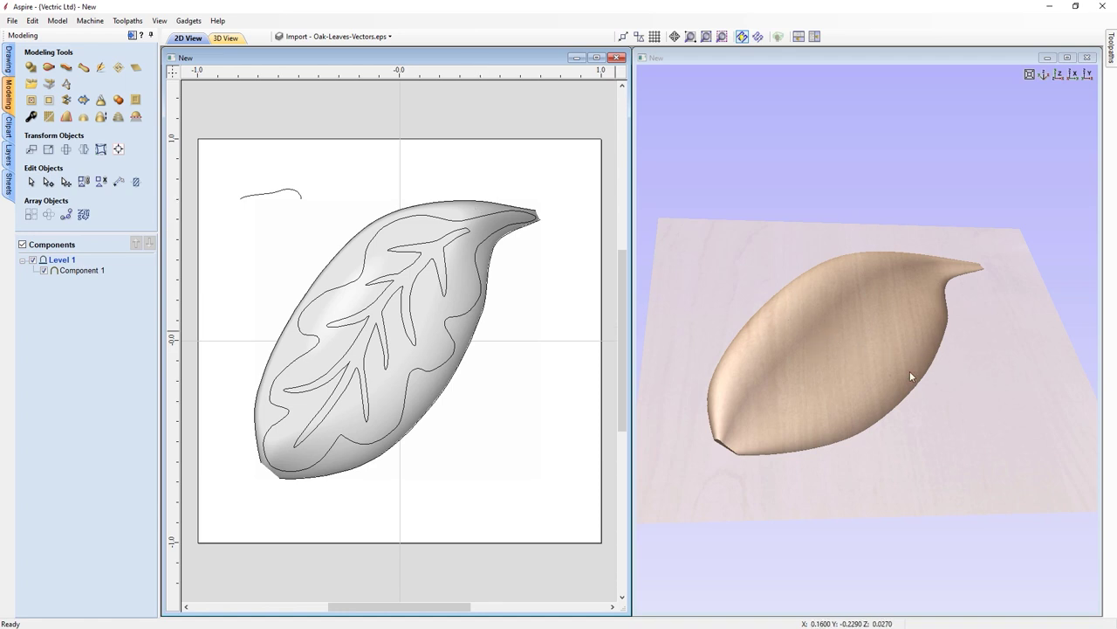
{"action": "left_click", "coordinate": [792, 329]}
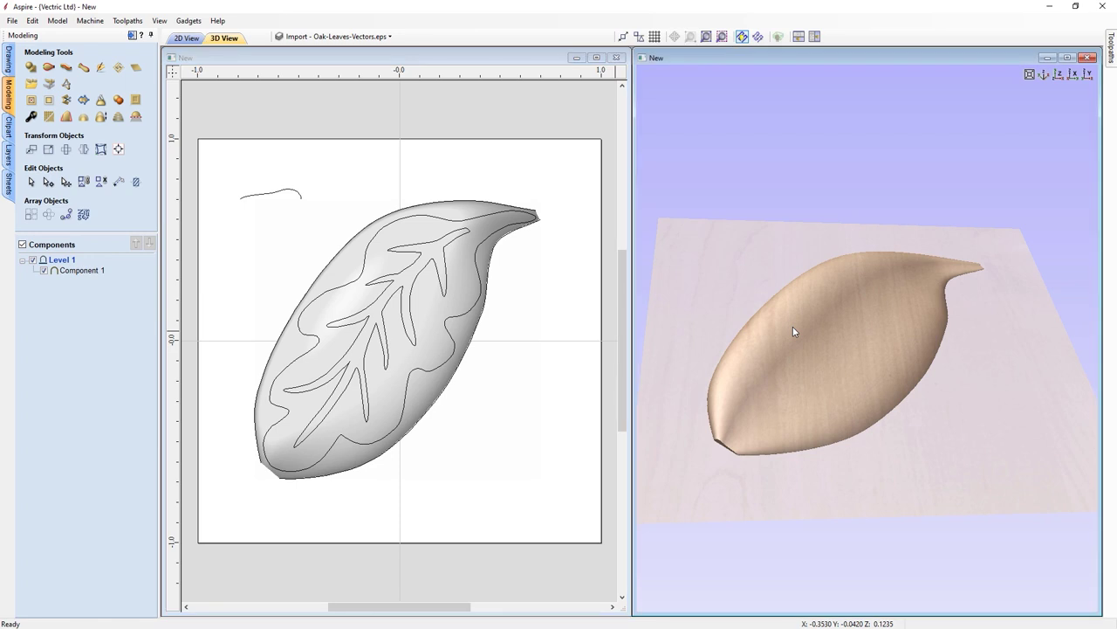
Trim the leaf component to the oak-leaf outline with Clear area outside selected vectors
{"action": "left_click", "coordinate": [793, 326]}
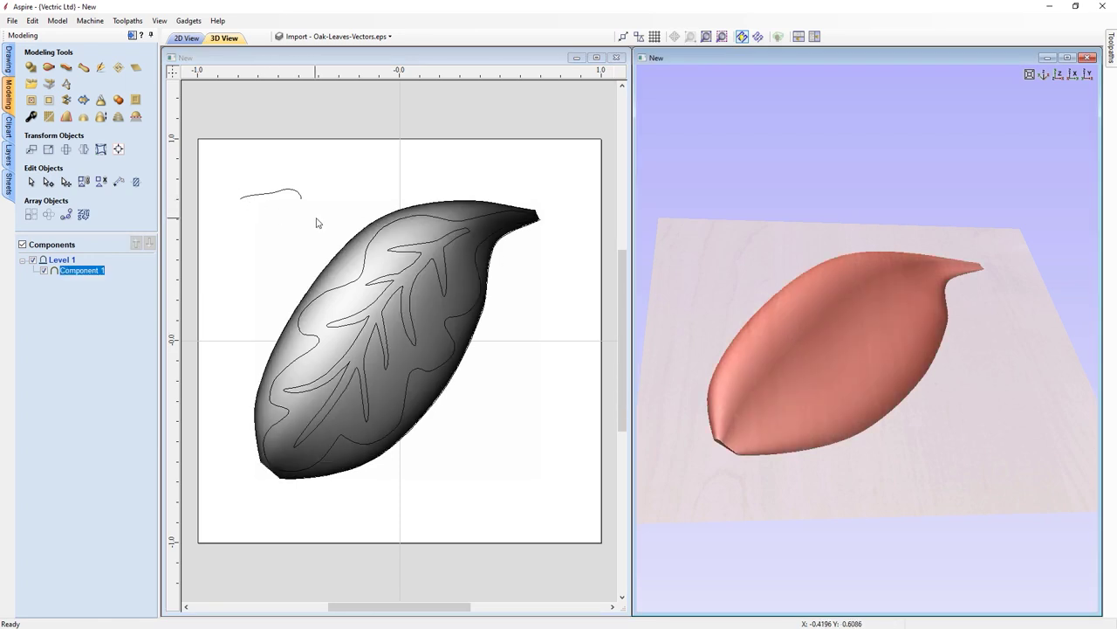
{"action": "left_click", "coordinate": [367, 253]}
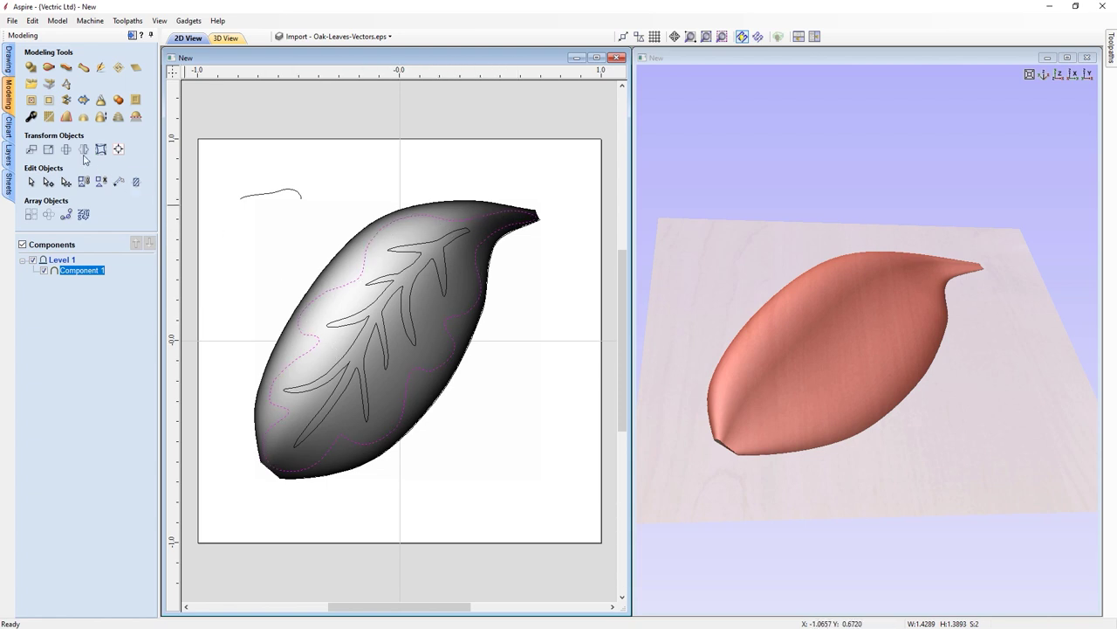
{"action": "left_click", "coordinate": [48, 101]}
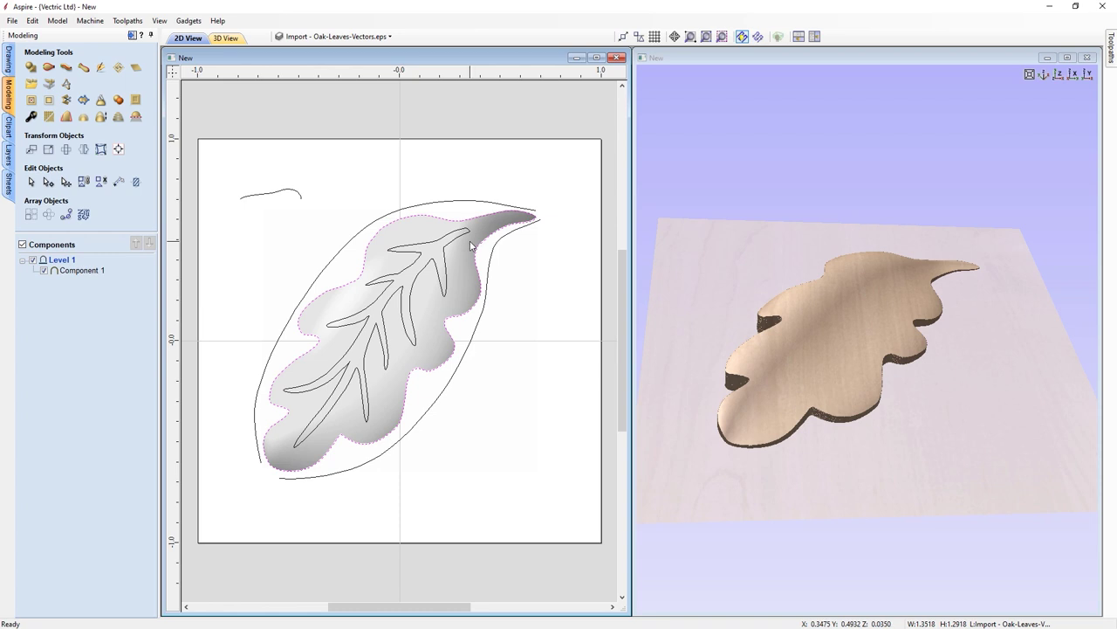
Rename the leaf component to Leaf1
{"action": "left_click", "coordinate": [79, 270]}
{"action": "right_click", "coordinate": [79, 271]}
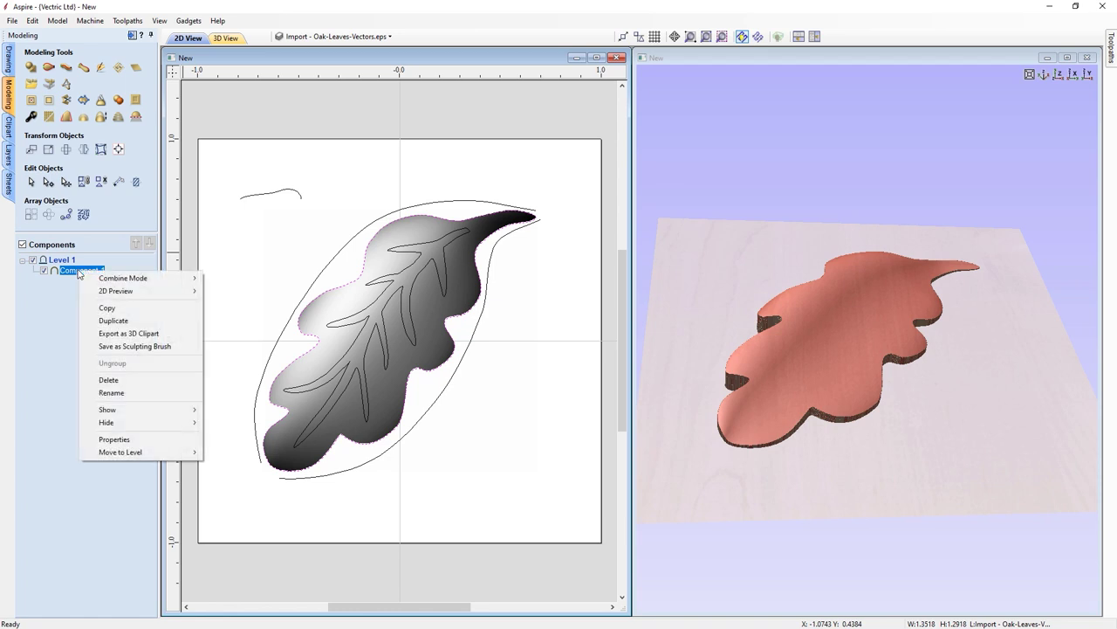
{"action": "left_click", "coordinate": [117, 394]}
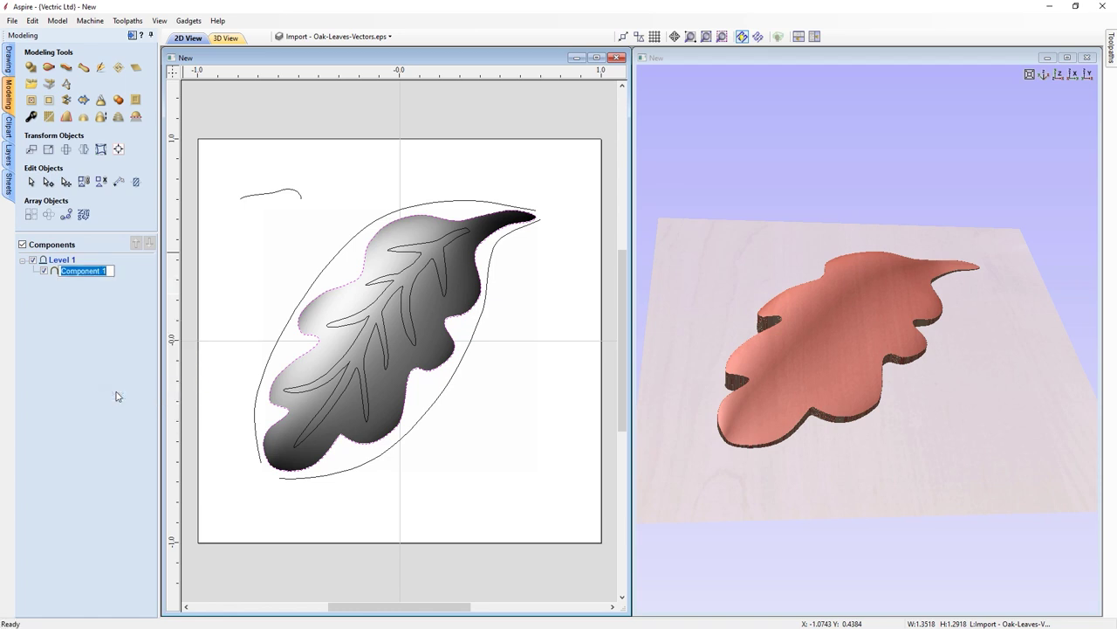
{"action": "type", "text": "Leaf1"}
{"action": "key", "text": "Return"}
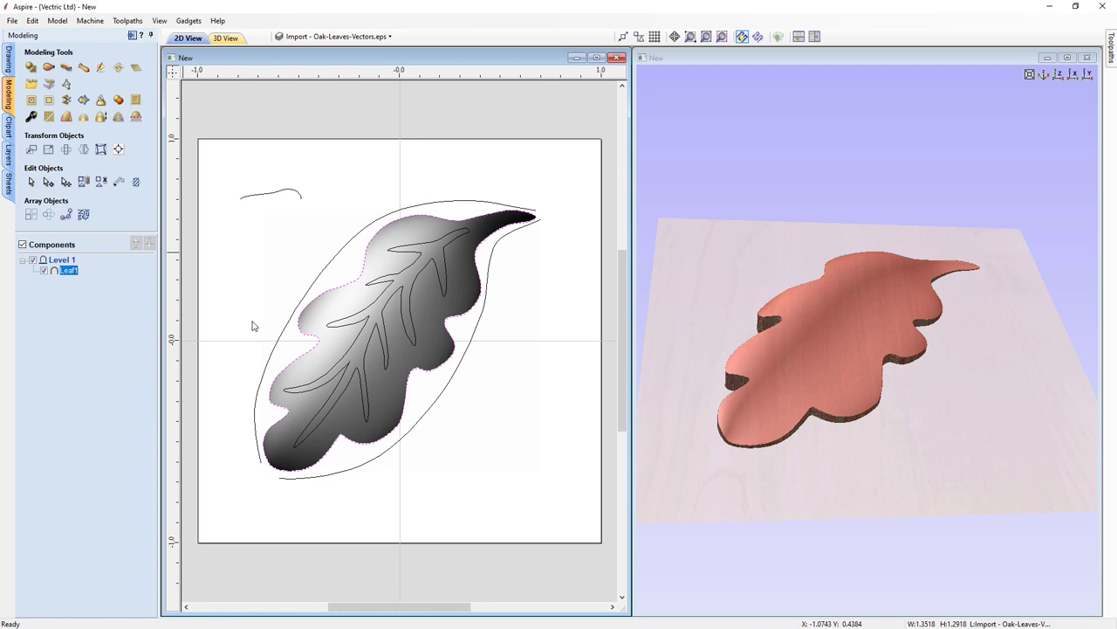
{"action": "left_click", "coordinate": [449, 223]}
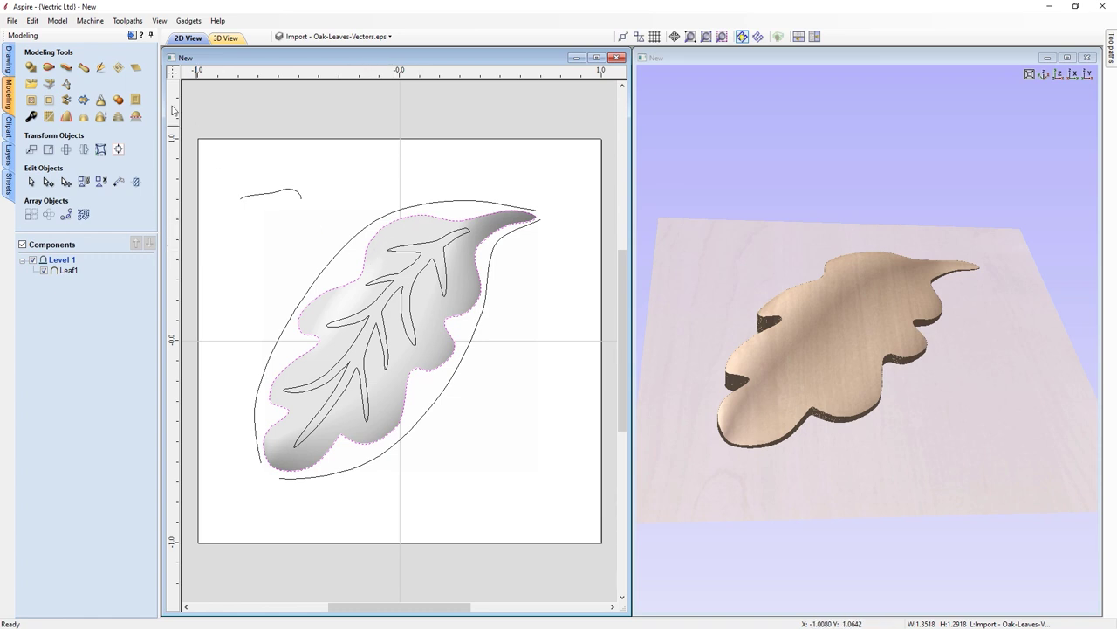
Create a shape from the selected leaf outline in Subtract mode
{"action": "left_click", "coordinate": [31, 69]}
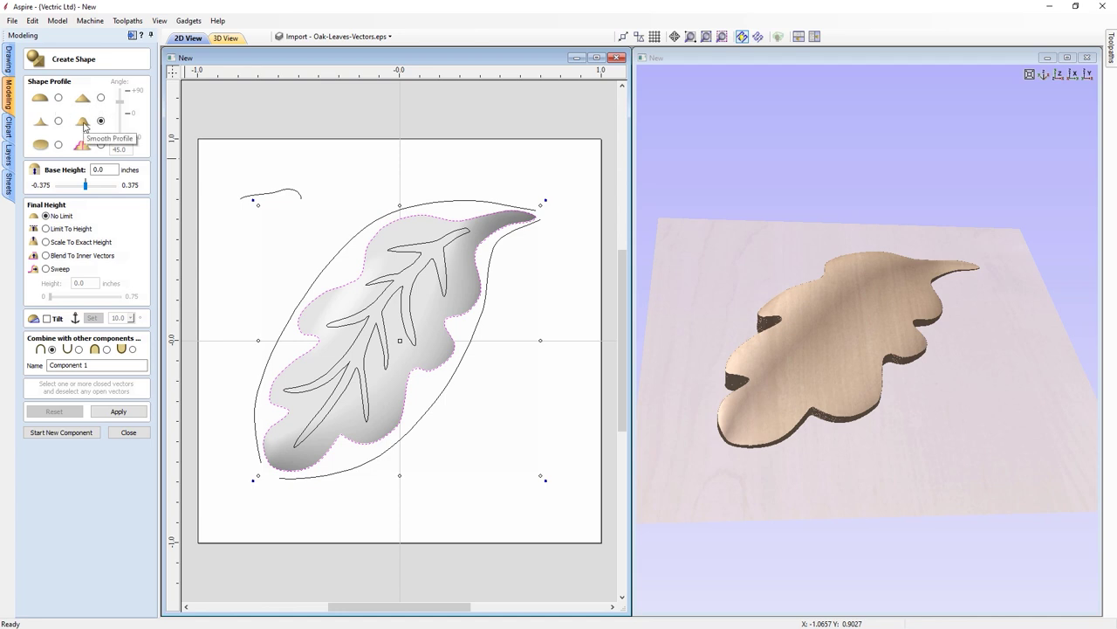
{"action": "left_click", "coordinate": [79, 350]}
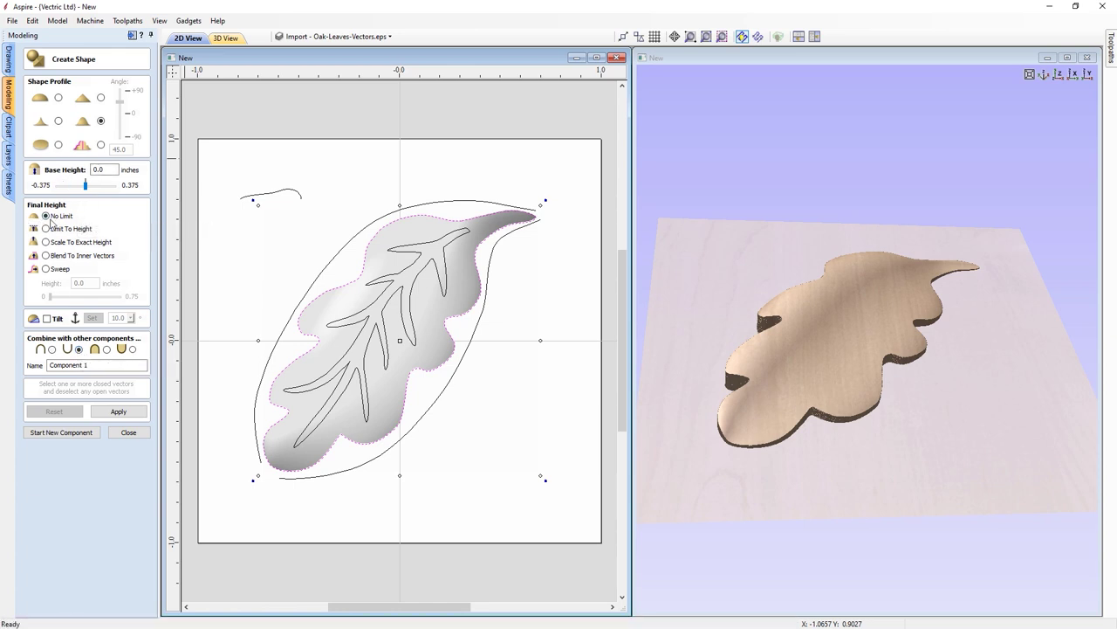
{"action": "left_click", "coordinate": [113, 411]}
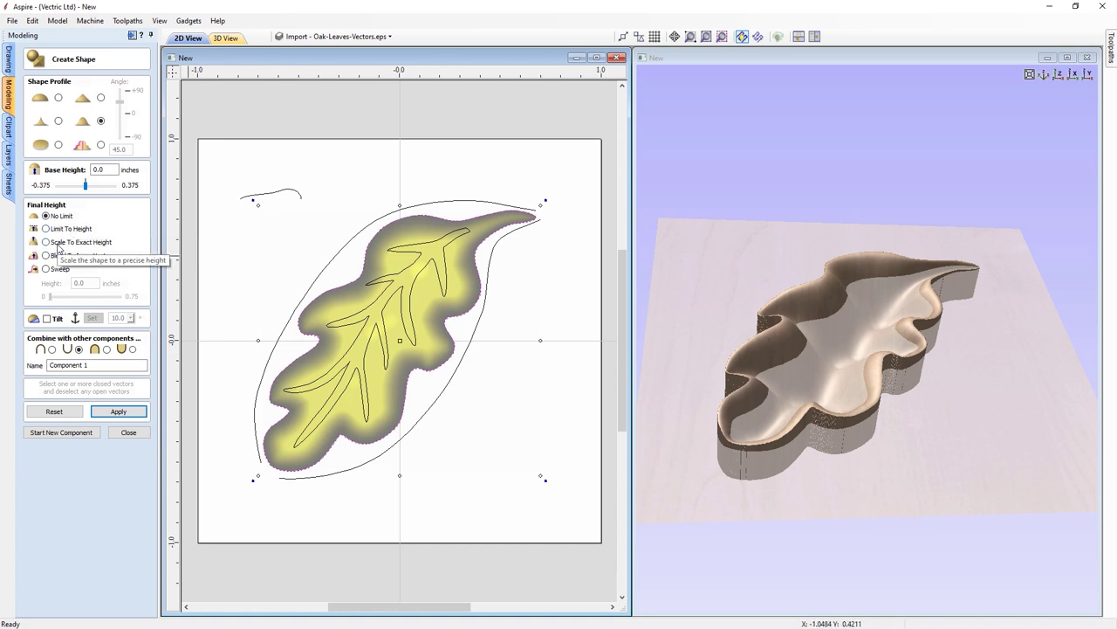
Scale the leaf shape to an exact 0.02 inch height and name it Leaf2
{"action": "left_click", "coordinate": [85, 246]}
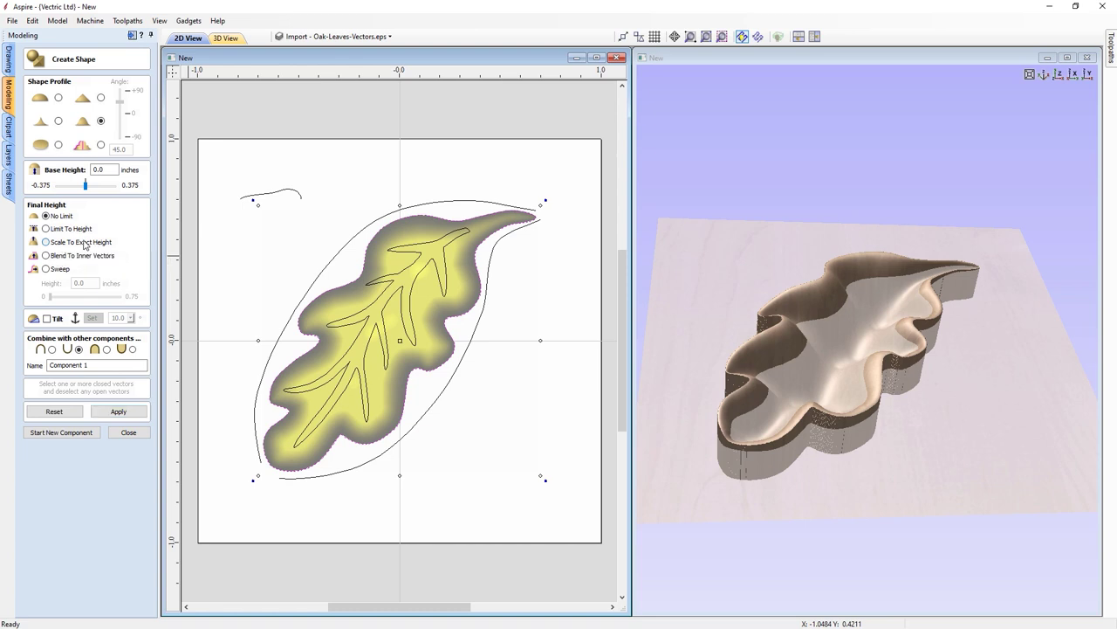
{"action": "left_click_drag", "start_coordinate": [94, 282], "coordinate": [65, 283]}
{"action": "type", "text": ".02"}
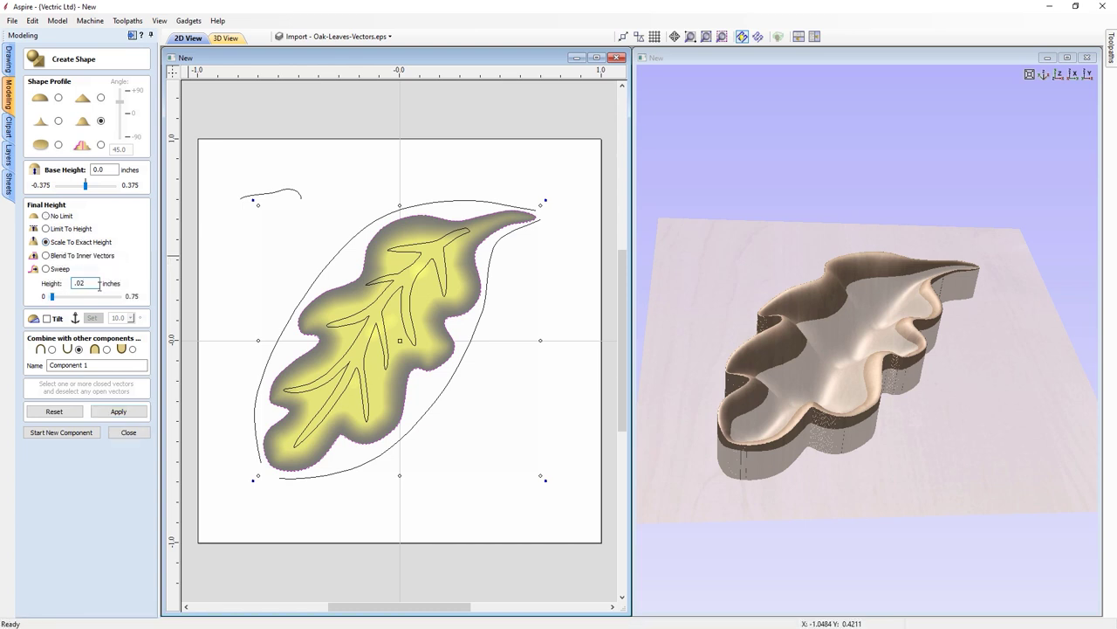
{"action": "left_click", "coordinate": [126, 413]}
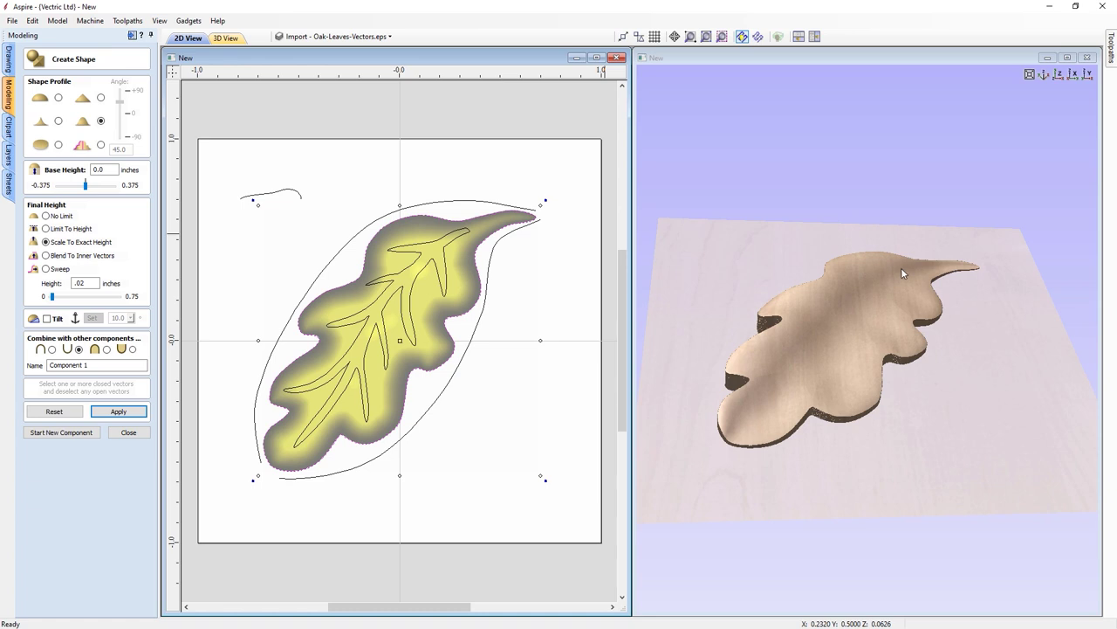
{"action": "left_click_drag", "start_coordinate": [109, 365], "coordinate": [26, 365]}
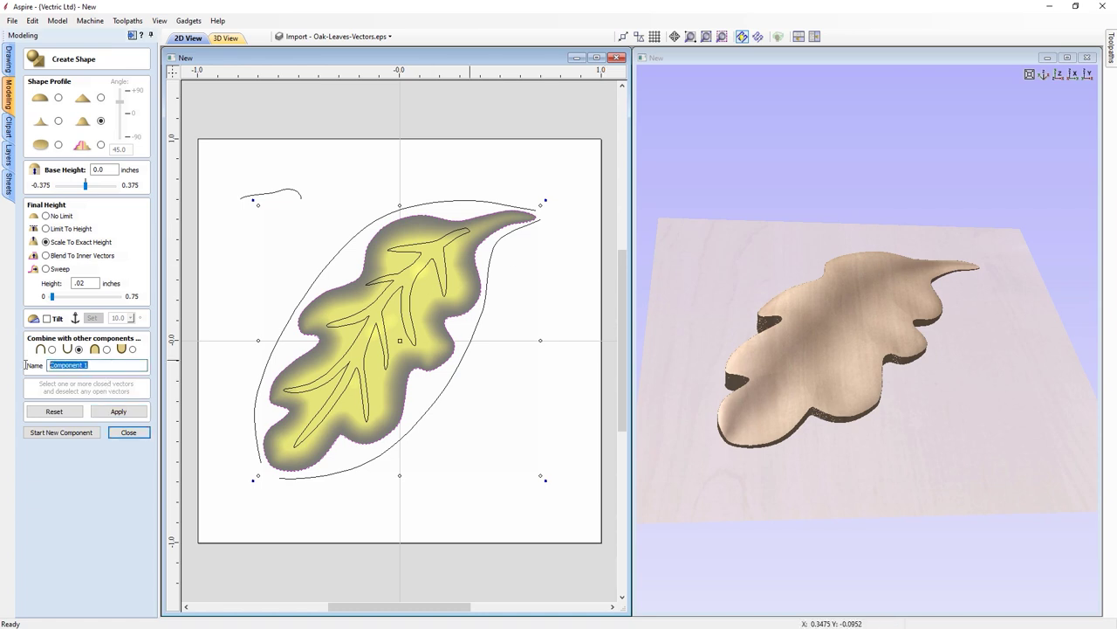
{"action": "type", "text": "Leaf2"}
{"action": "left_click", "coordinate": [123, 411]}
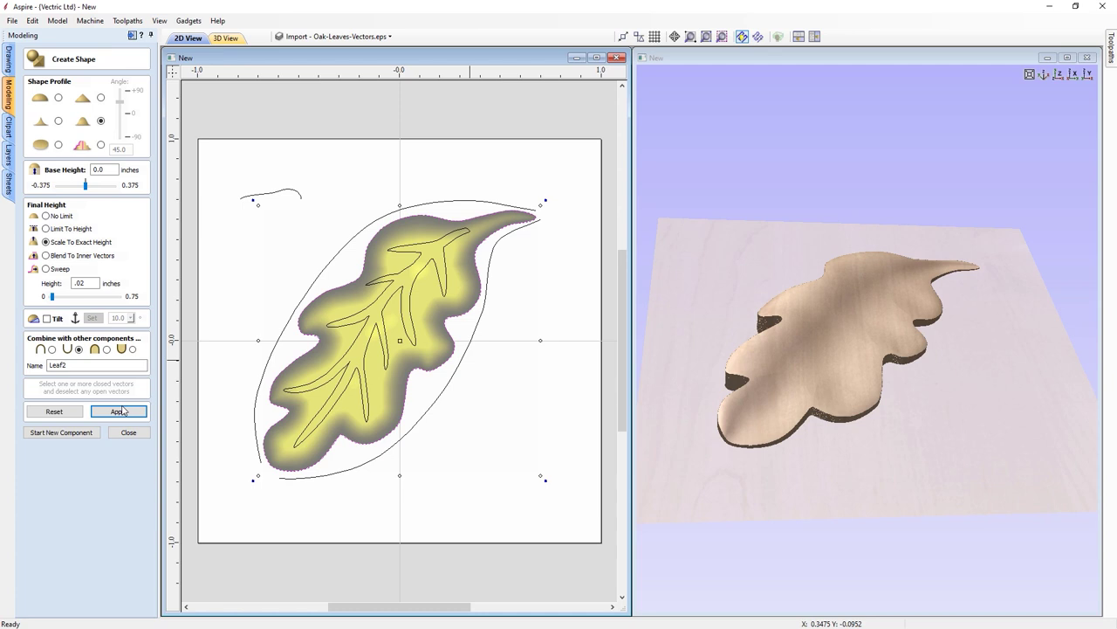
Make a new Leaf3 component from the vein vectors: Curved Profile, No Limit, Add mode
{"action": "left_click", "coordinate": [52, 433]}
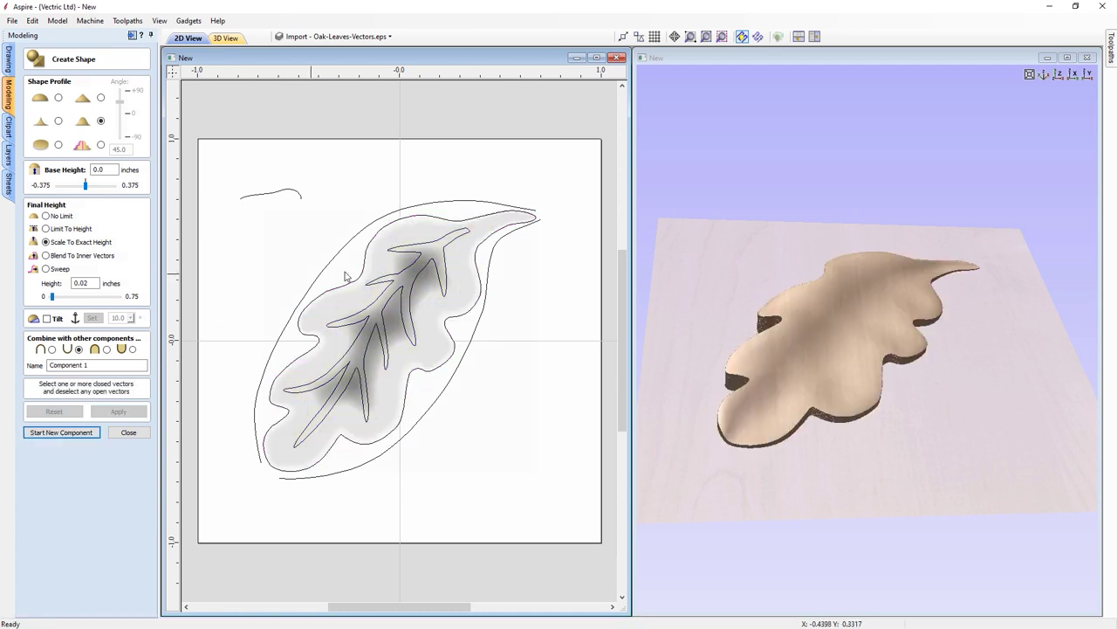
{"action": "left_click", "coordinate": [377, 302]}
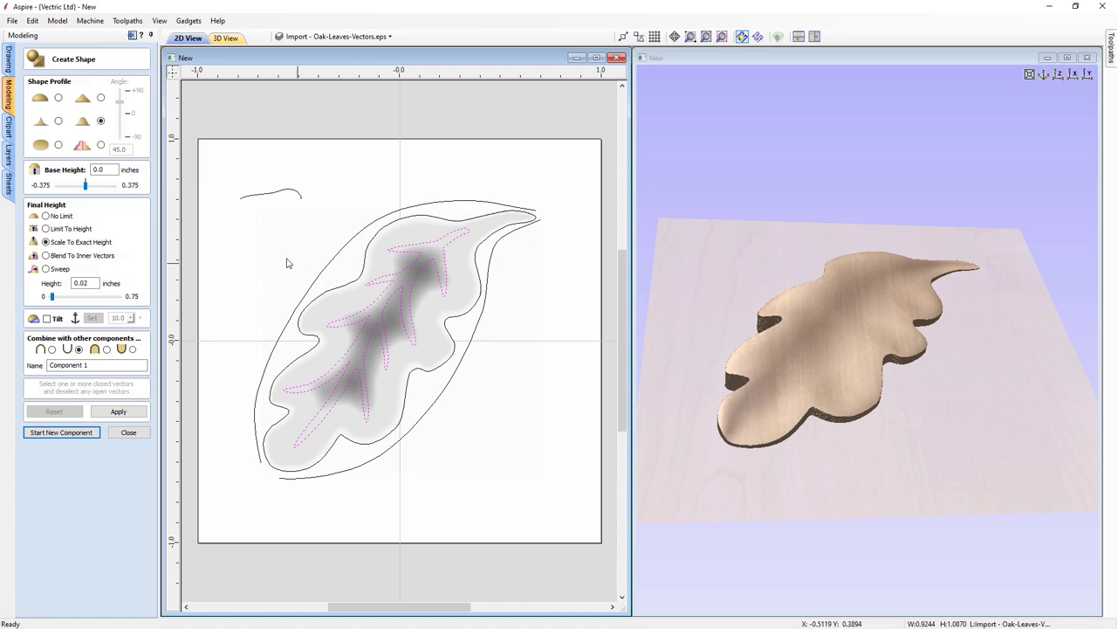
{"action": "left_click", "coordinate": [58, 97]}
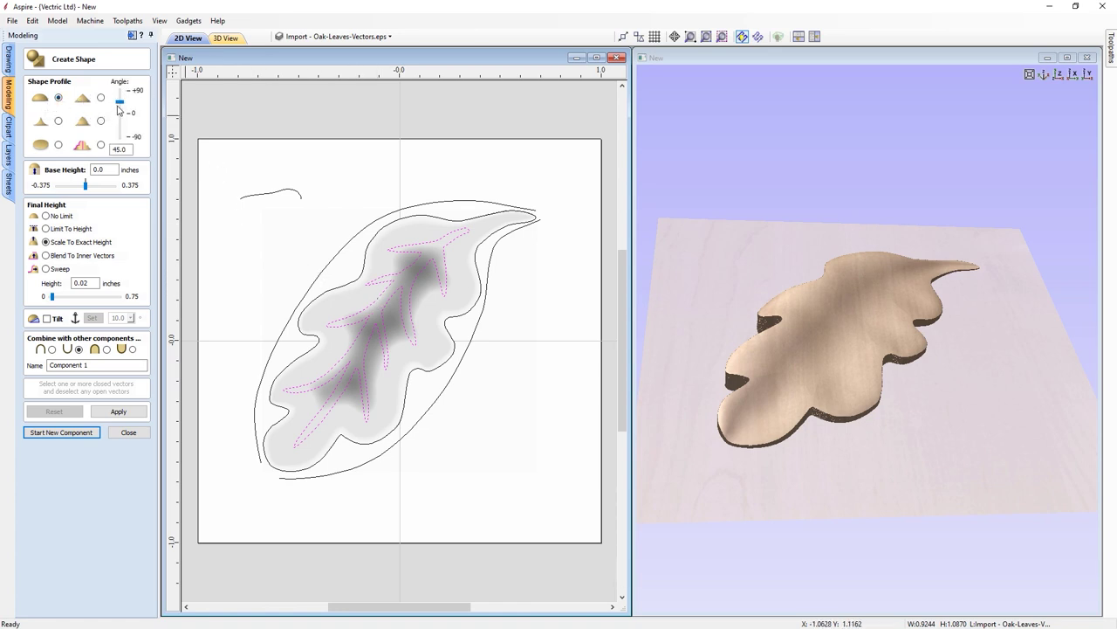
{"action": "left_click", "coordinate": [46, 215]}
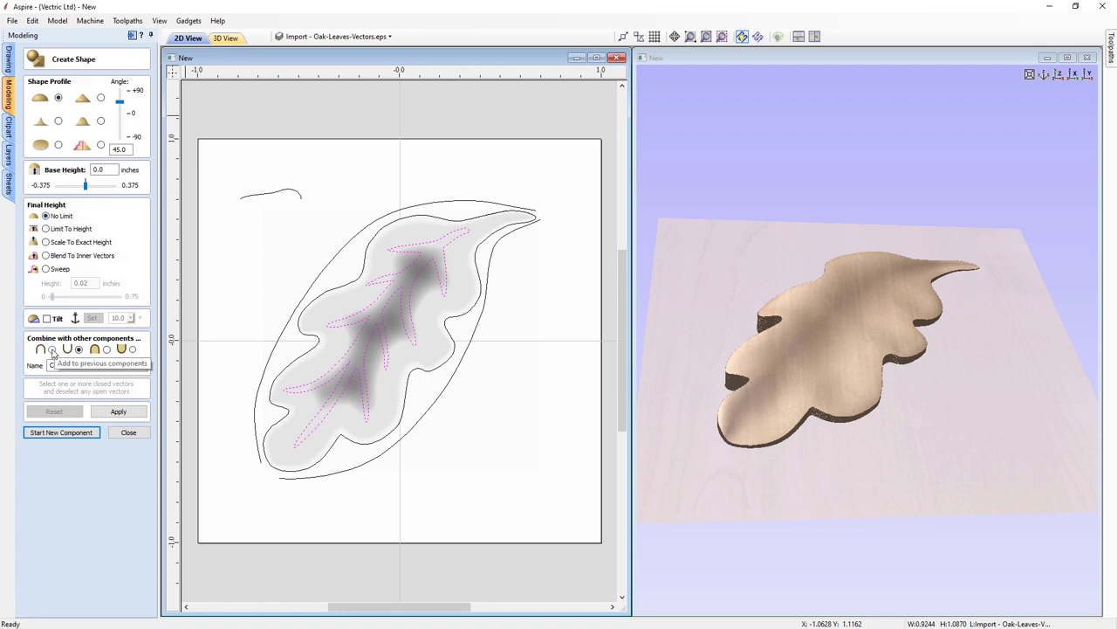
{"action": "left_click", "coordinate": [51, 350]}
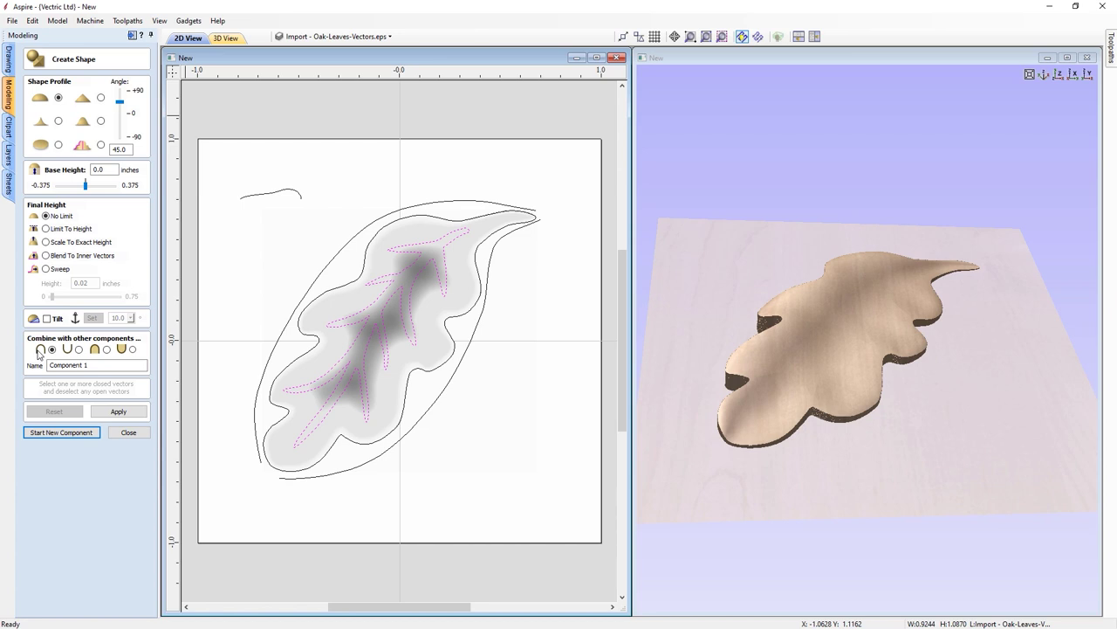
{"action": "left_click_drag", "start_coordinate": [146, 365], "coordinate": [48, 370]}
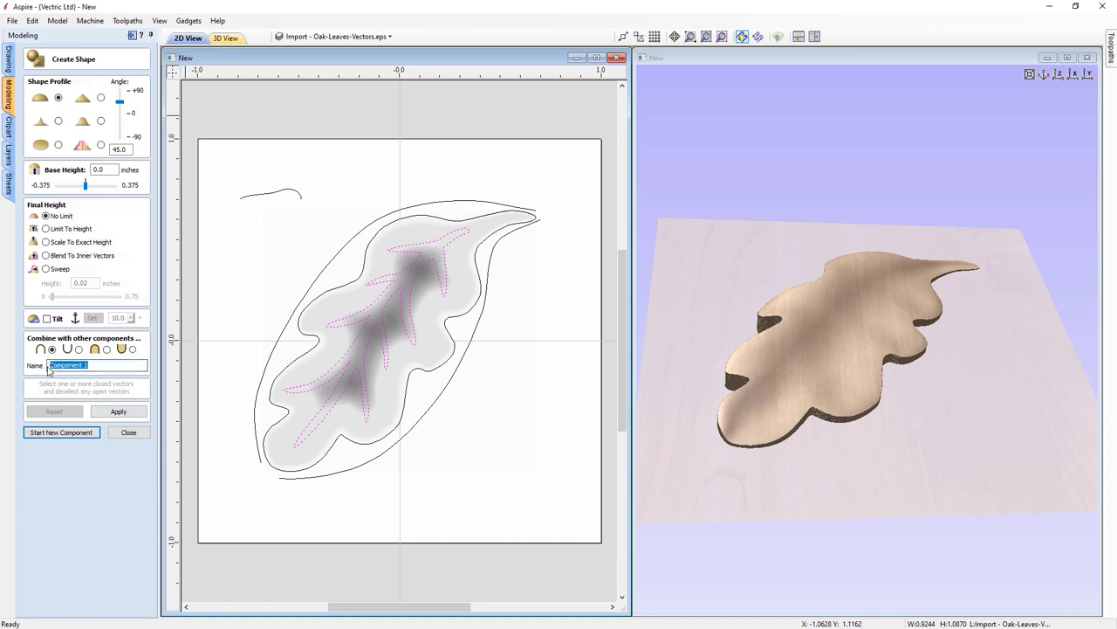
{"action": "type", "text": "Leaf3"}
{"action": "left_click", "coordinate": [107, 407]}
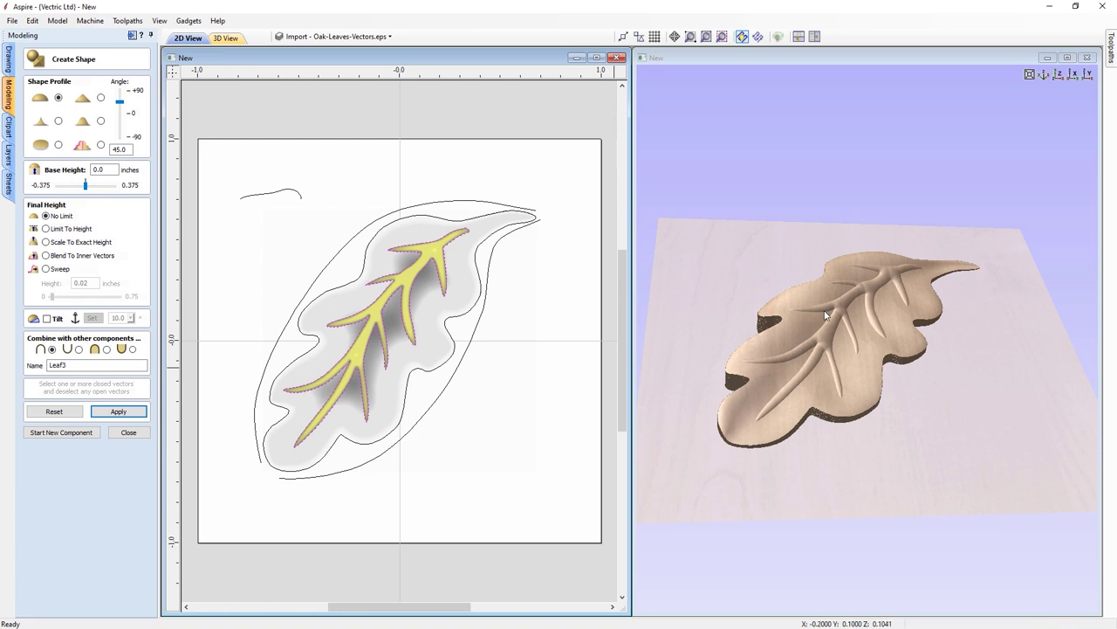
{"action": "left_click", "coordinate": [128, 432]}
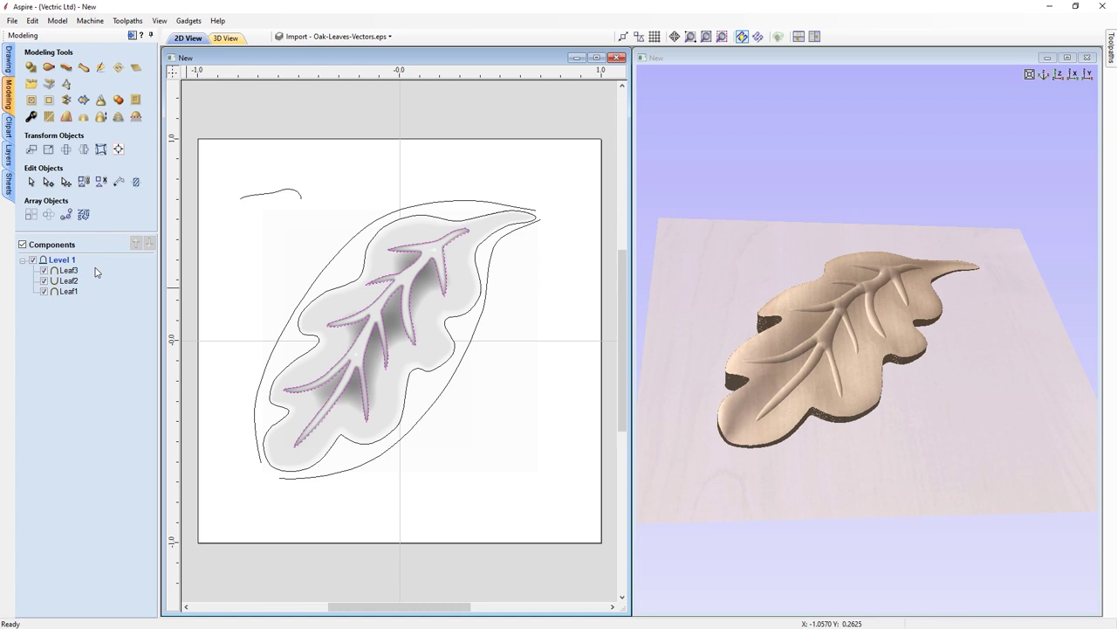
Select Leaf3, Leaf2 and Leaf1, open Smooth Components and accept baking them together
{"action": "left_click", "coordinate": [69, 271]}
{"action": "left_click", "coordinate": [69, 280], "text": "shift"}
{"action": "left_click", "coordinate": [69, 292], "text": "shift"}
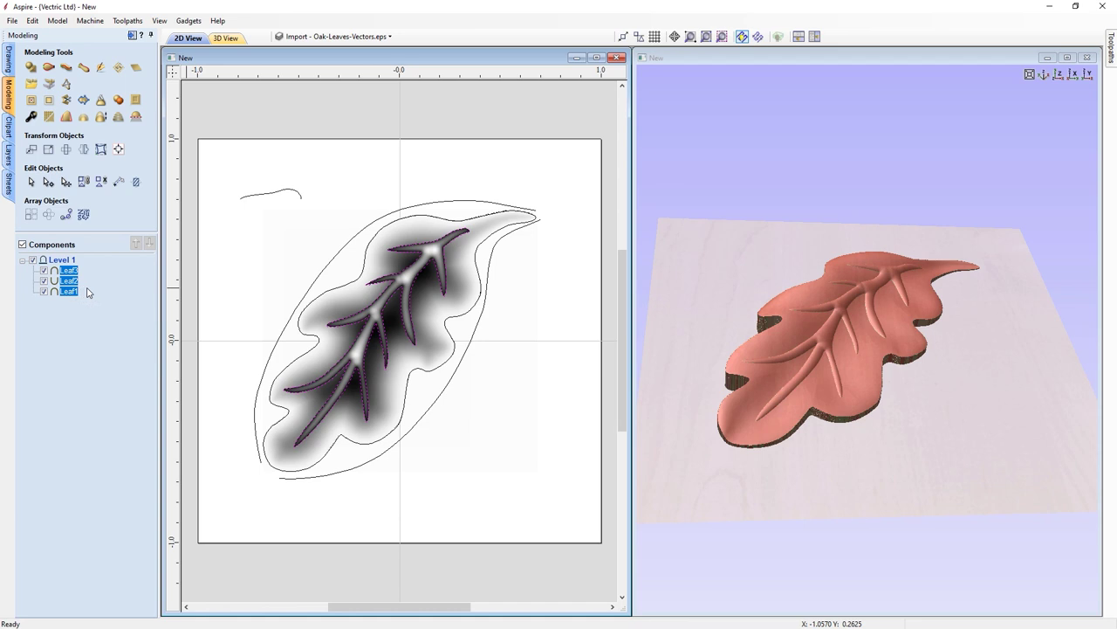
{"action": "left_click", "coordinate": [50, 119]}
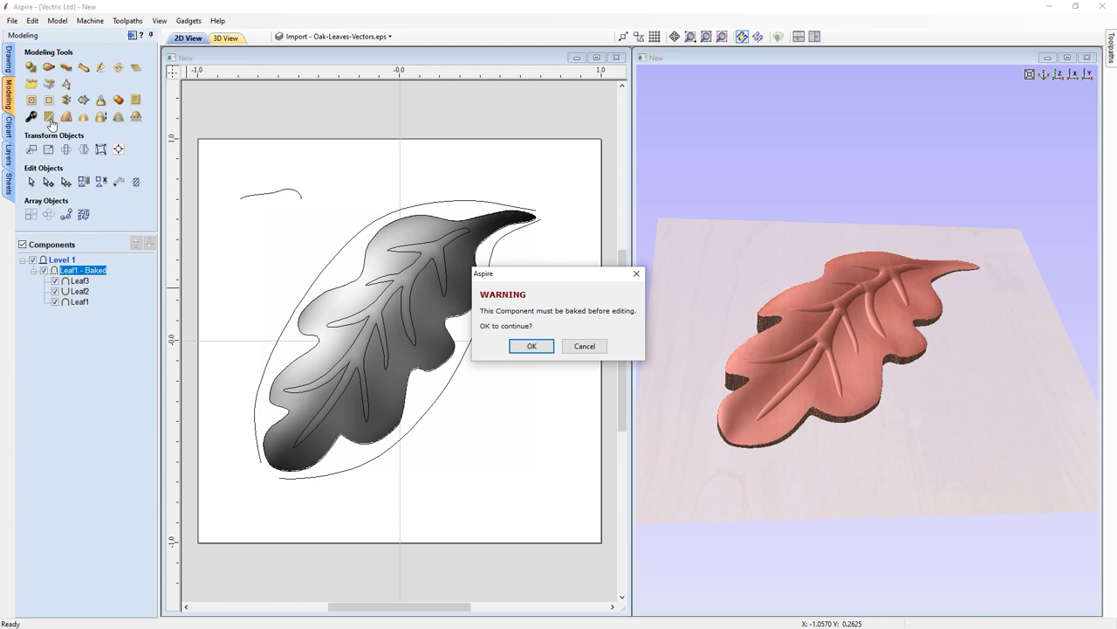
{"action": "left_click", "coordinate": [530, 346]}
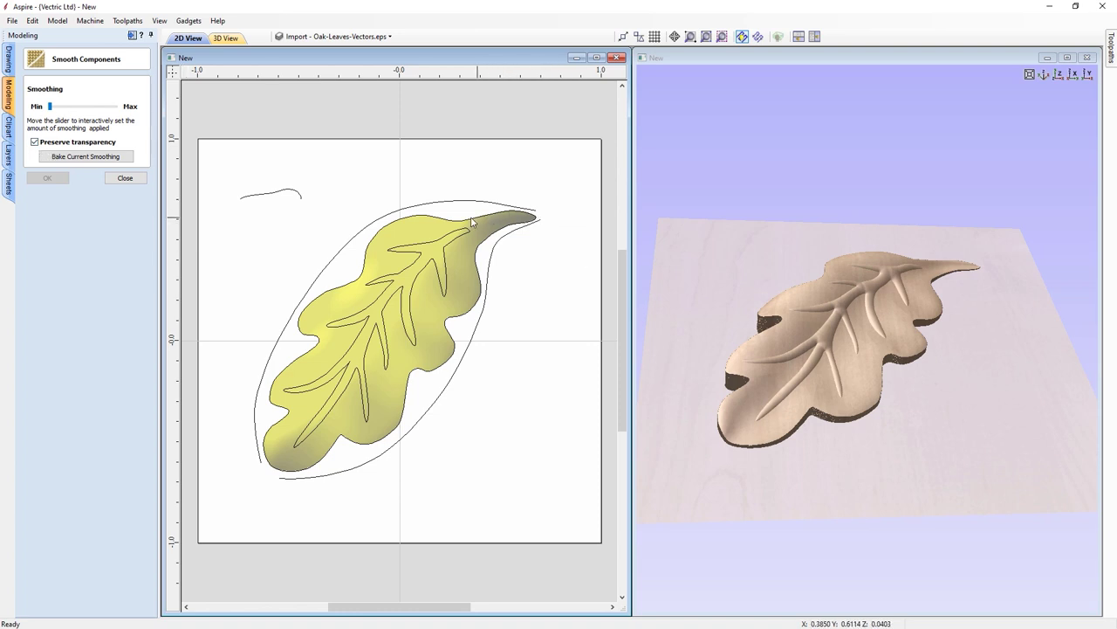
Set the smoothing amount close to maximum and confirm it
{"action": "left_click", "coordinate": [84, 105]}
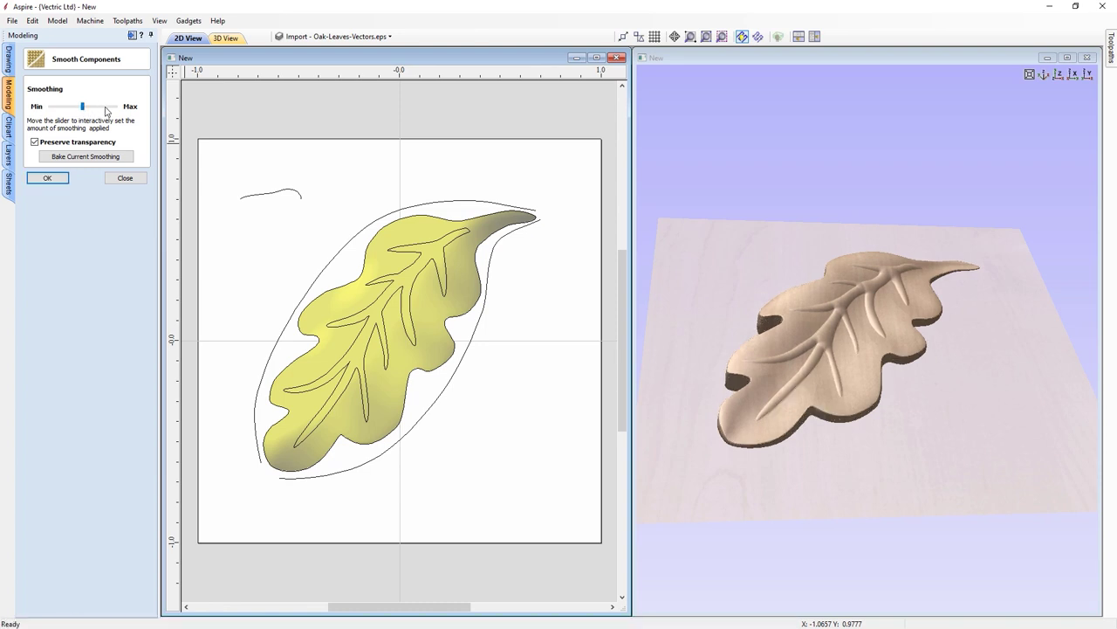
{"action": "left_click", "coordinate": [106, 106]}
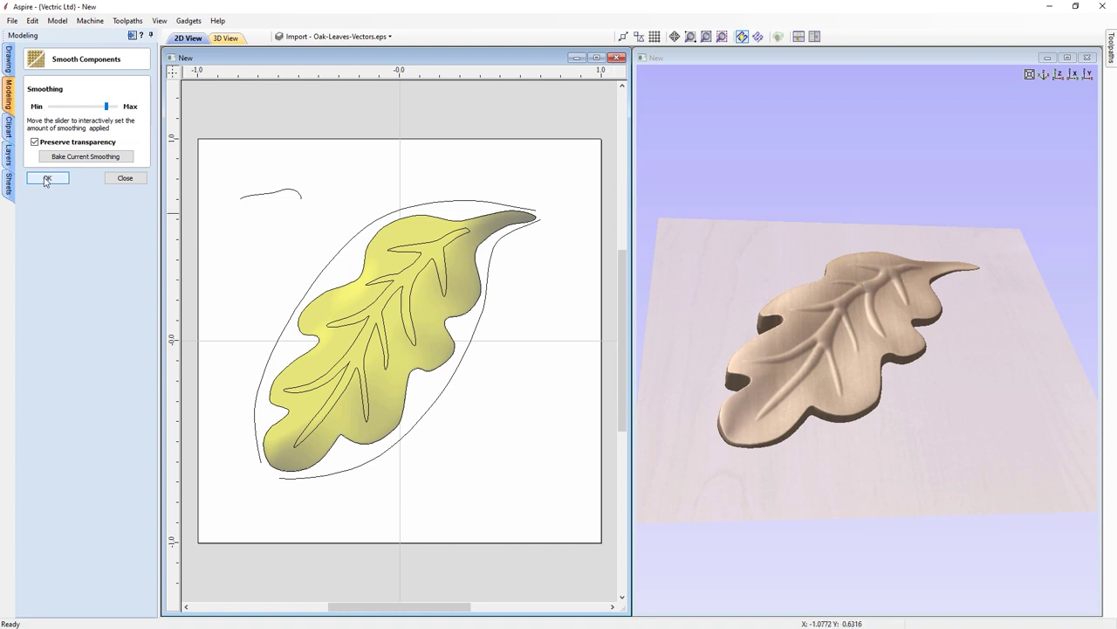
{"action": "left_click", "coordinate": [46, 180]}
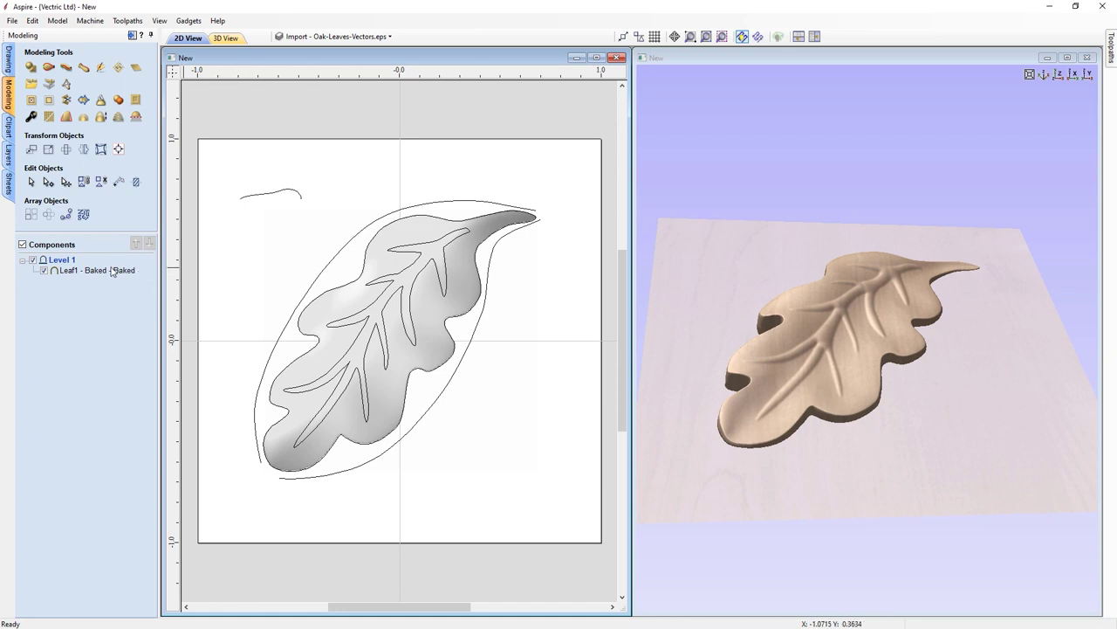
Rename the baked leaf component to Leaf
{"action": "mouse_move", "coordinate": [98, 276]}
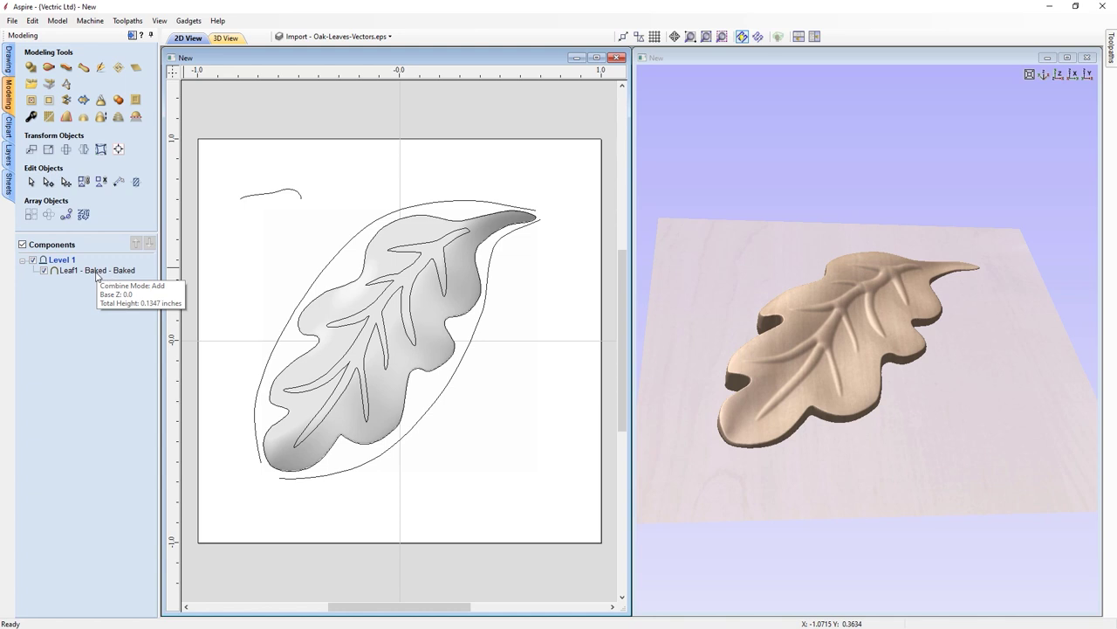
{"action": "right_click", "coordinate": [97, 274]}
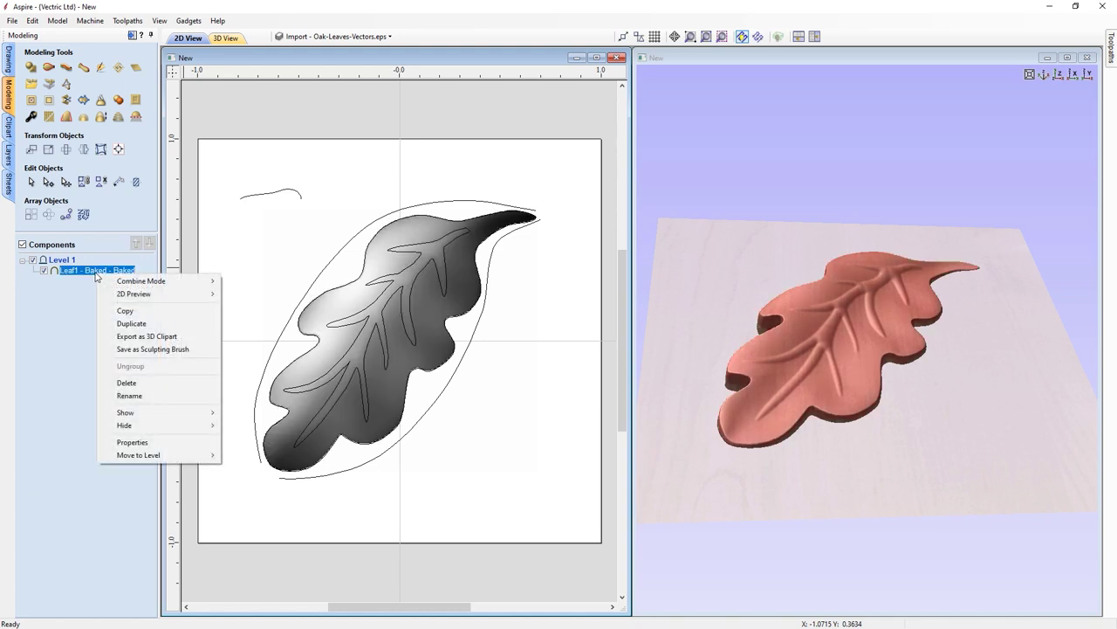
{"action": "left_click", "coordinate": [130, 396]}
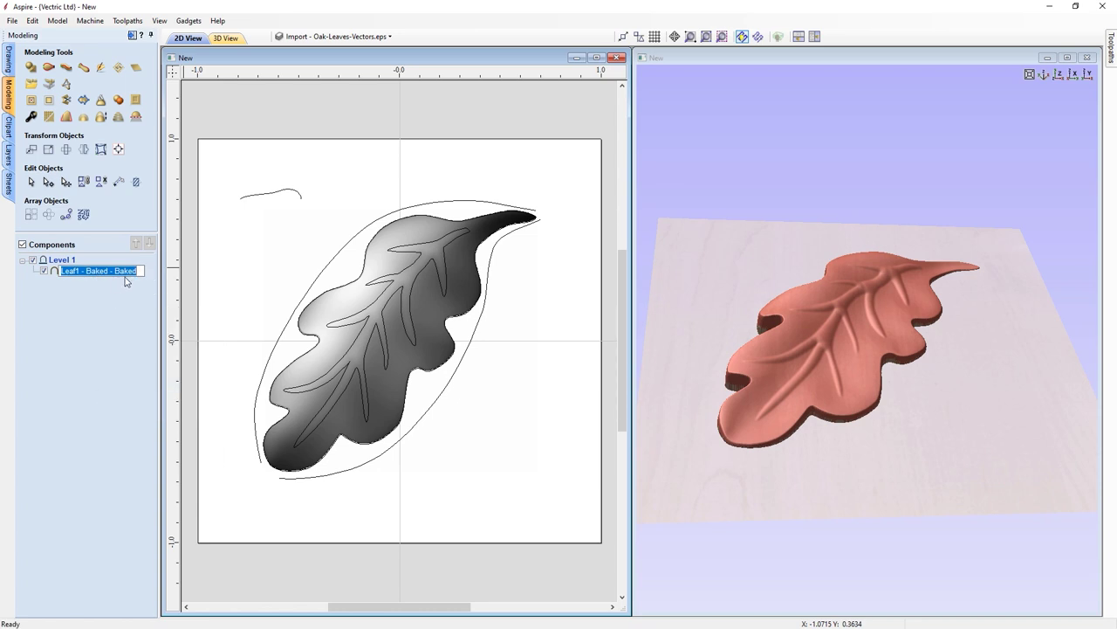
{"action": "type", "text": "Leaf"}
{"action": "left_click", "coordinate": [130, 284]}
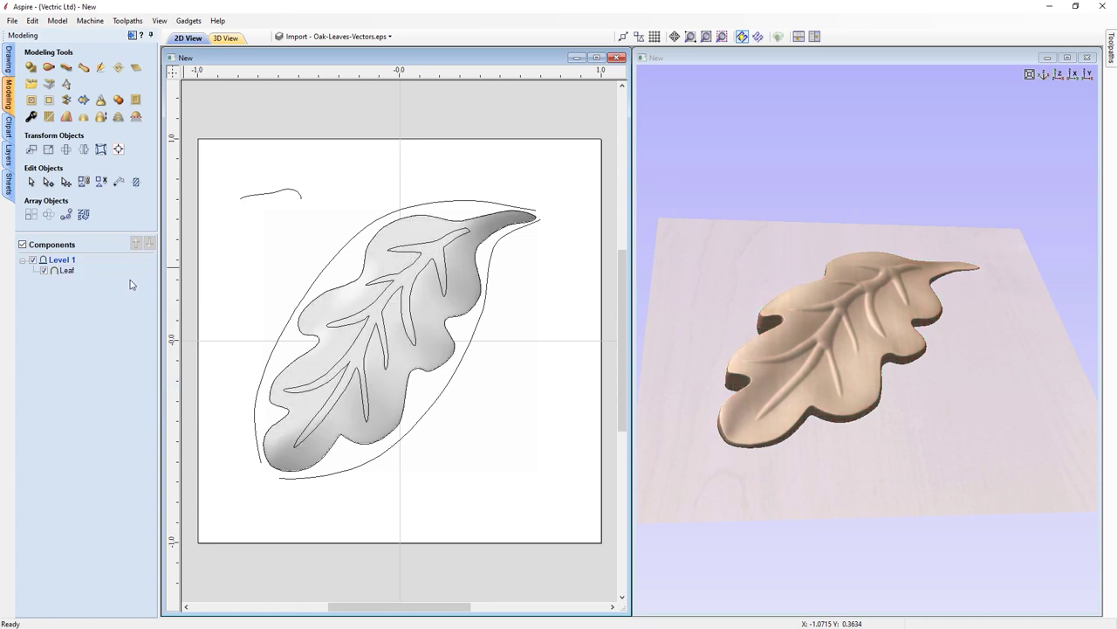
Copy the Leaf component to the clipboard from the 2D view
{"action": "left_click", "coordinate": [360, 303]}
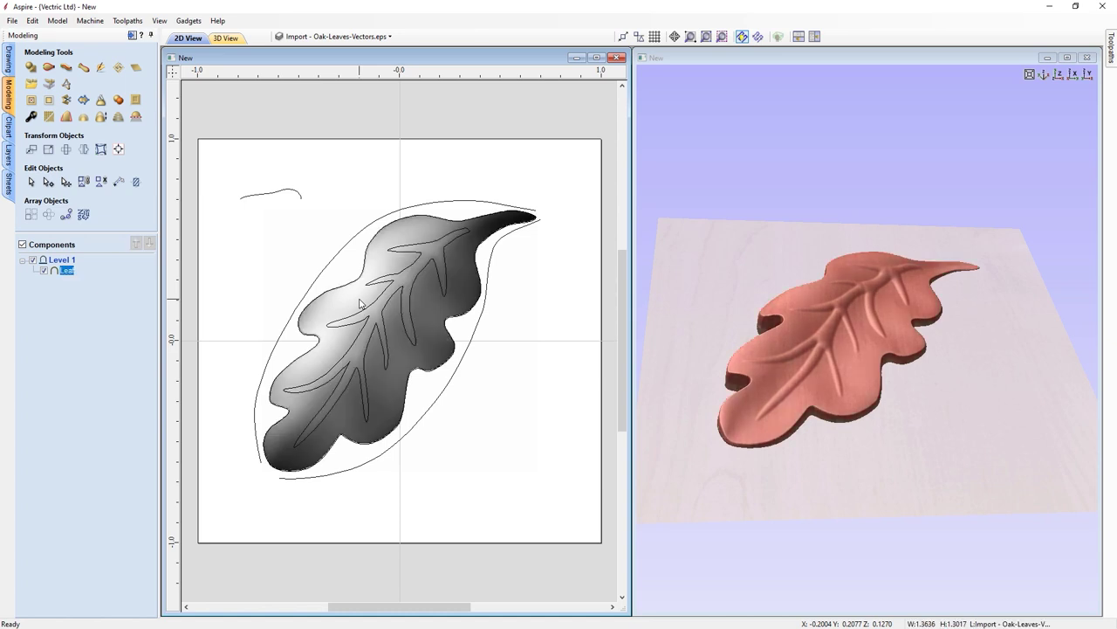
{"action": "right_click", "coordinate": [360, 303]}
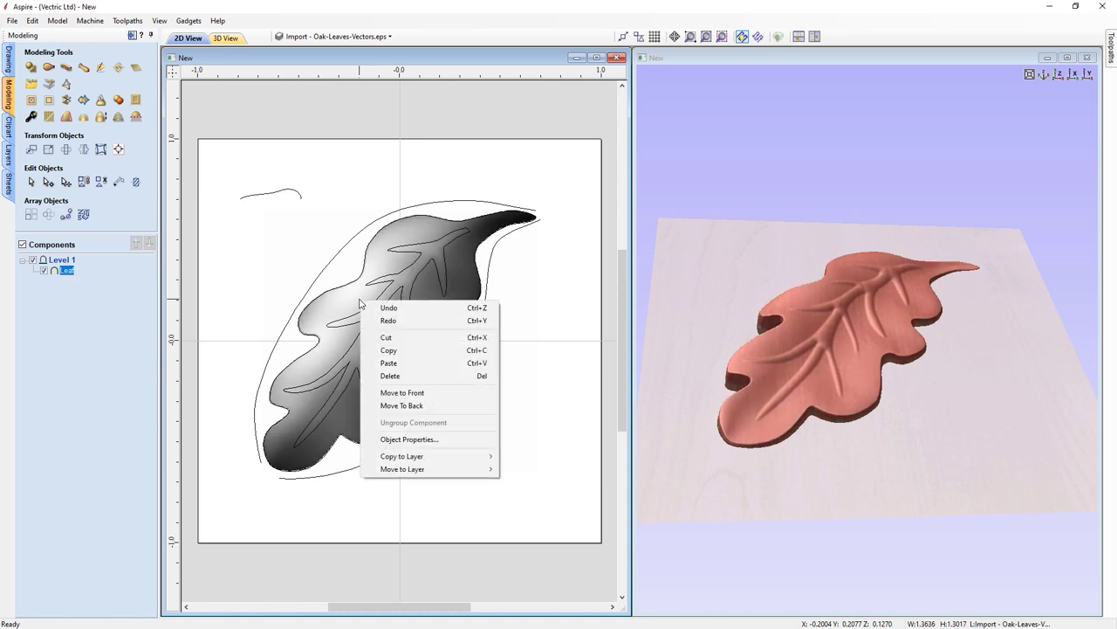
{"action": "left_click", "coordinate": [389, 350]}
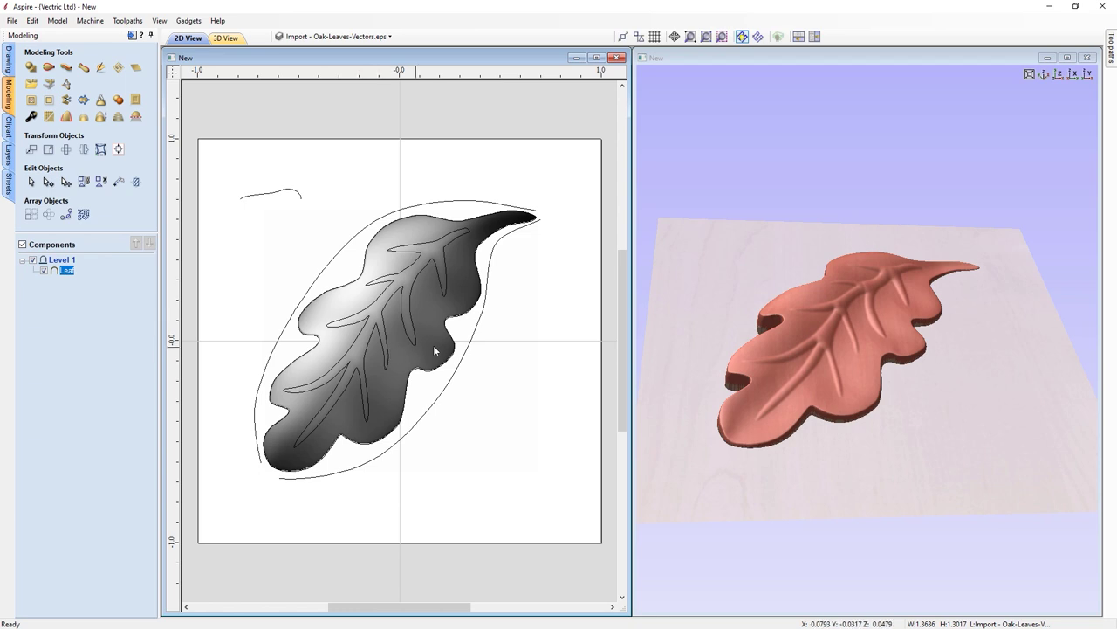
{"action": "left_click", "coordinate": [534, 350]}
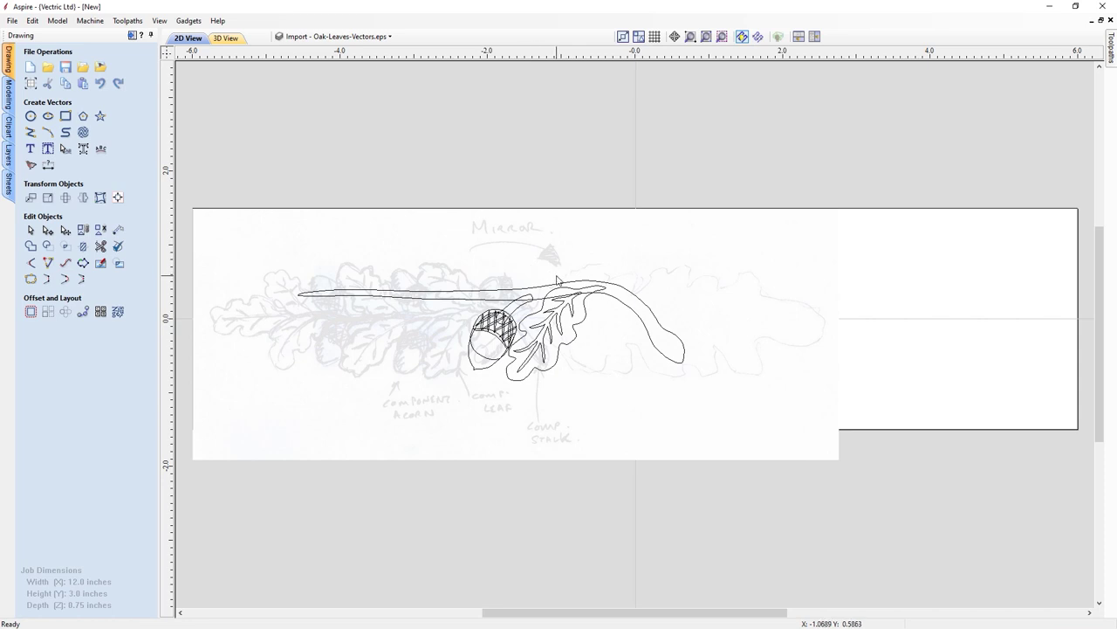
Paste the Leaf component into the oak-sketch job and drag it right, clear of the acorn sketch
{"action": "right_click", "coordinate": [861, 279]}
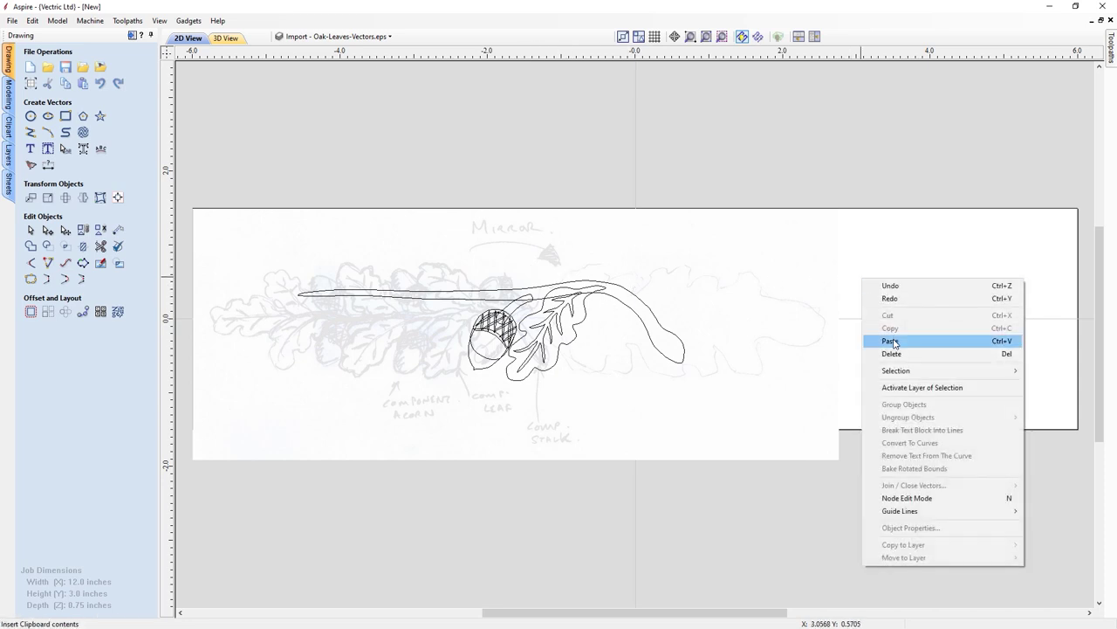
{"action": "left_click", "coordinate": [892, 340]}
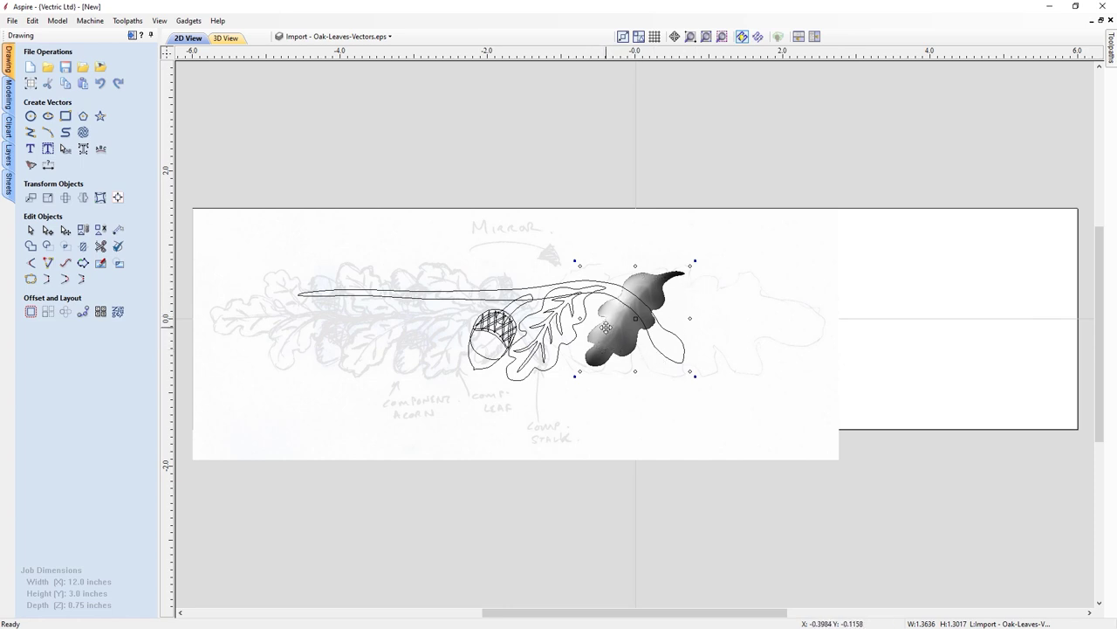
{"action": "left_click_drag", "start_coordinate": [640, 300], "coordinate": [569, 302]}
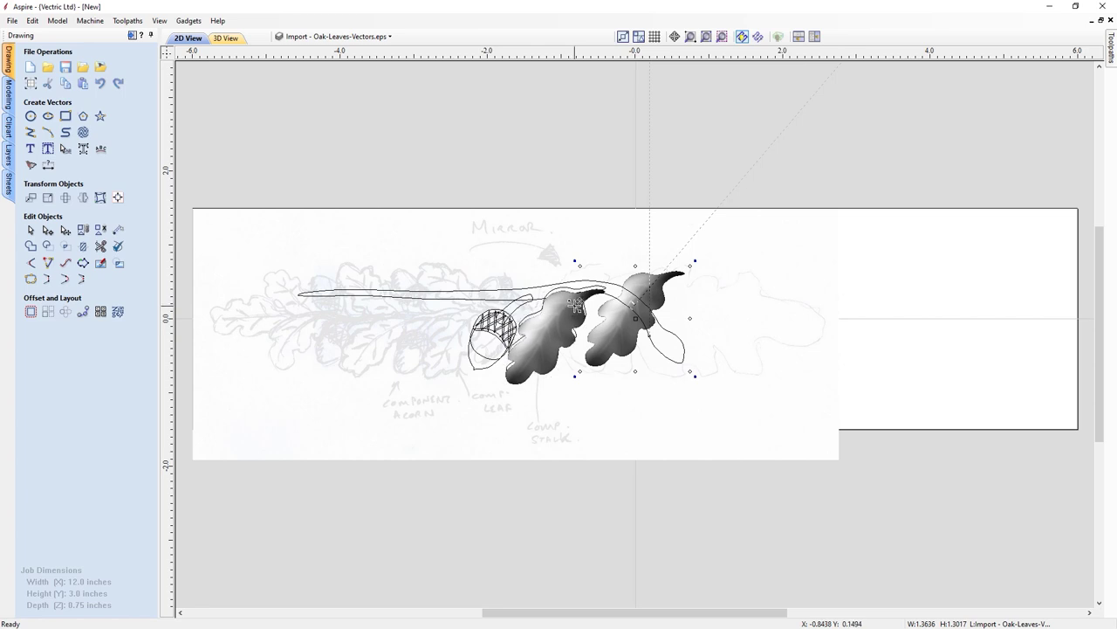
{"action": "mouse_move", "coordinate": [563, 336]}
{"action": "left_mouse_down"}
{"action": "mouse_move", "coordinate": [743, 301]}
{"action": "mouse_move", "coordinate": [786, 323]}
{"action": "left_mouse_up"}
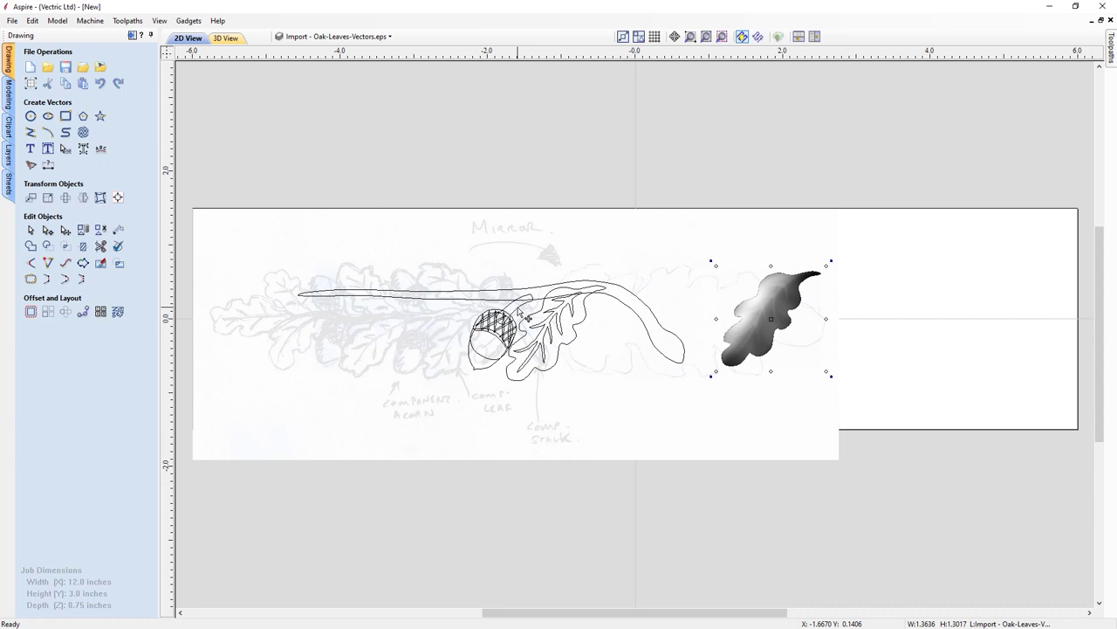
{"action": "left_click", "coordinate": [522, 312]}
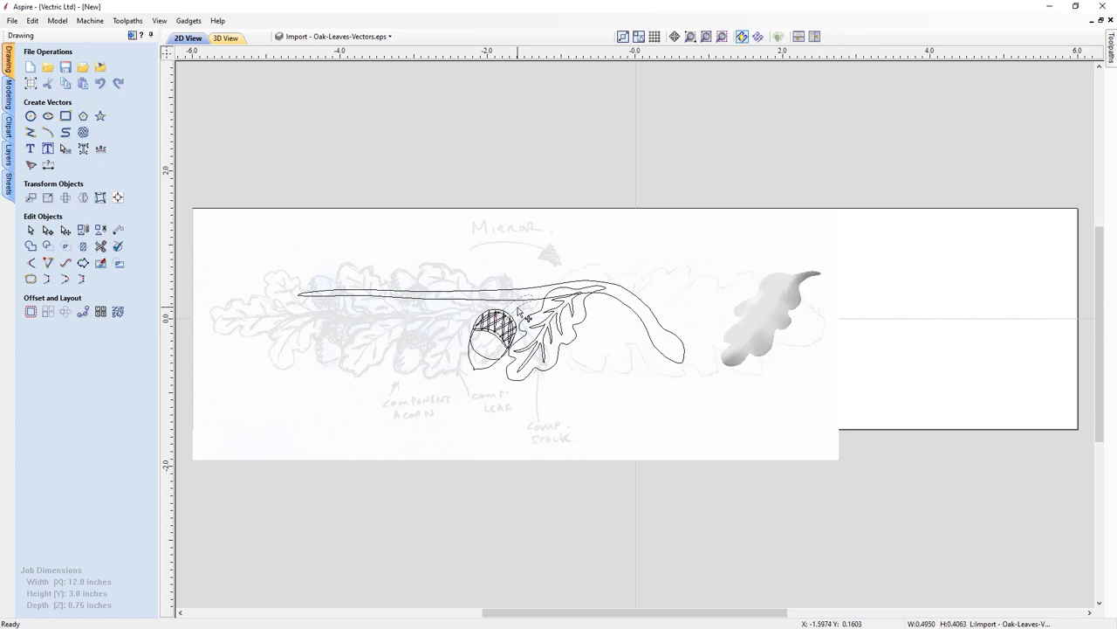
Select both acorn outlines and all acorn vectors, then copy them to the clipboard
{"action": "left_click", "coordinate": [484, 370], "text": "shift"}
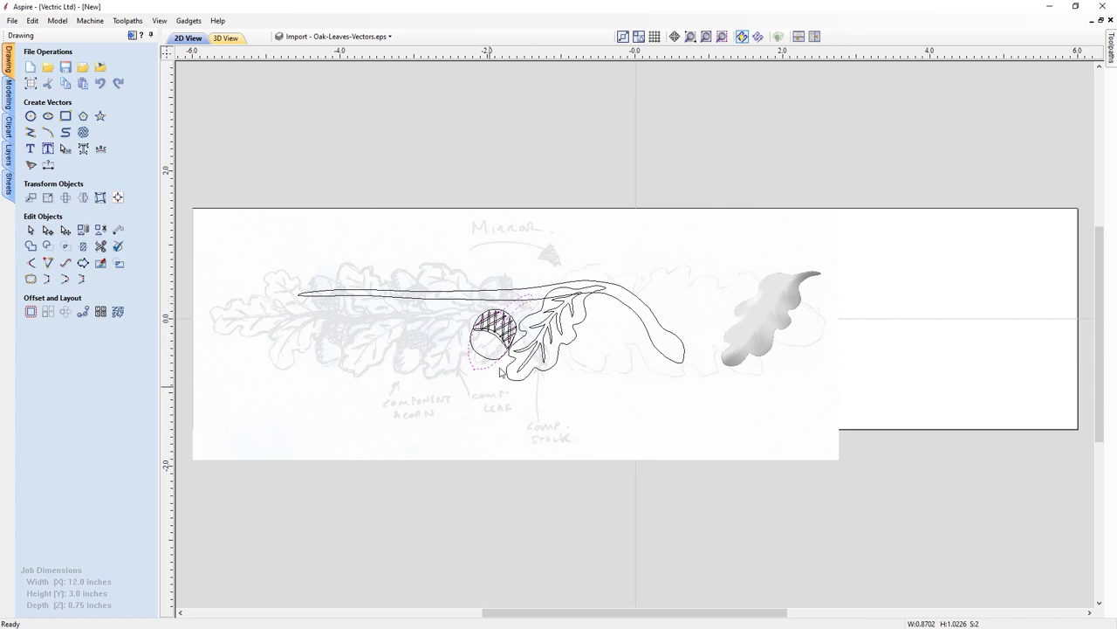
{"action": "left_click_drag", "start_coordinate": [455, 281], "coordinate": [537, 387]}
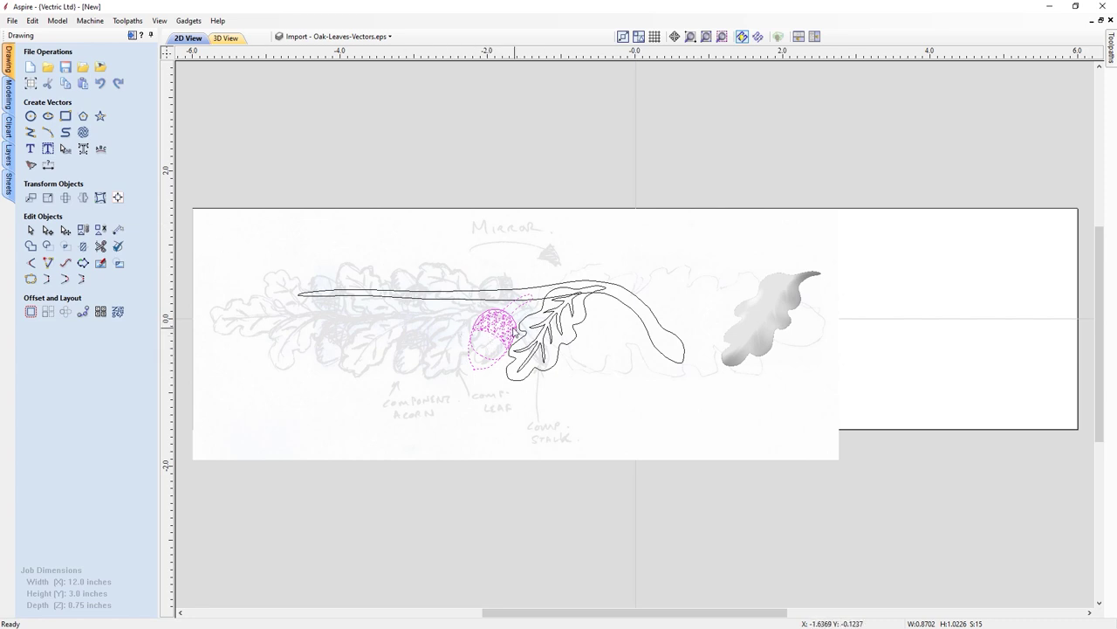
{"action": "right_click", "coordinate": [512, 328]}
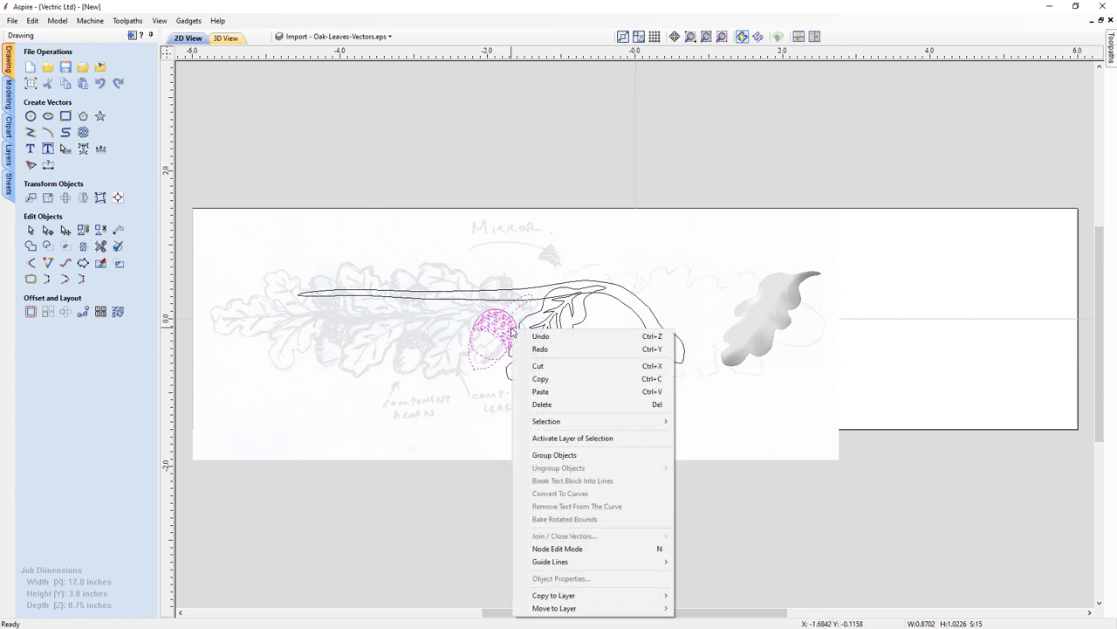
{"action": "left_click", "coordinate": [539, 381]}
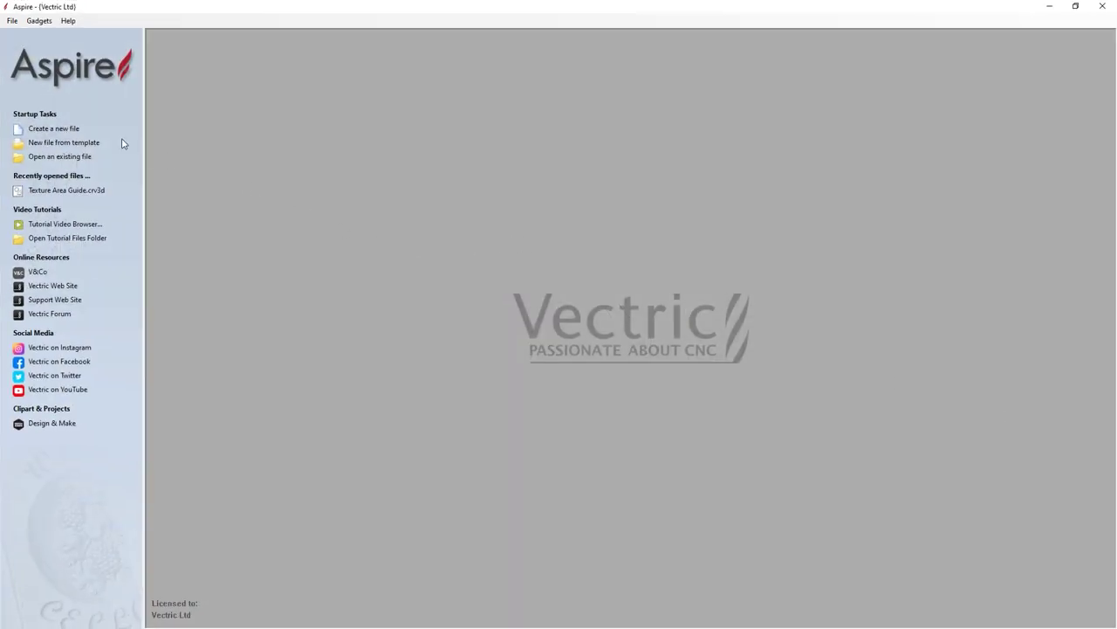
Create a new job with a 1.1 × 1.1 inch square sheet
{"action": "left_click", "coordinate": [76, 131]}
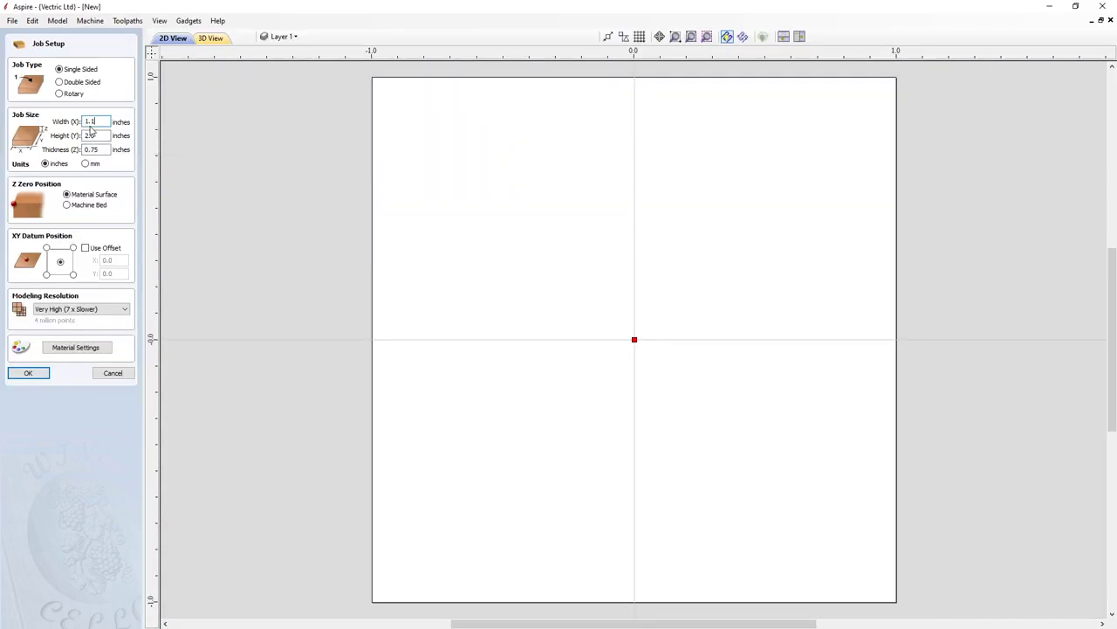
{"action": "key", "text": "Tab"}
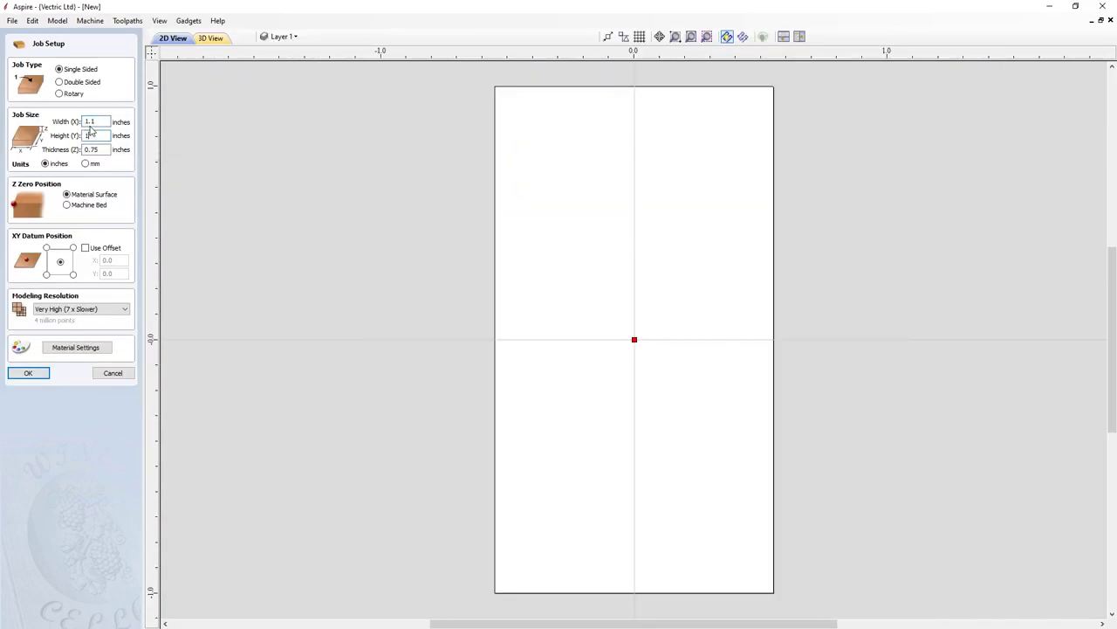
{"action": "type", "text": "1.1"}
{"action": "key", "text": "Tab"}
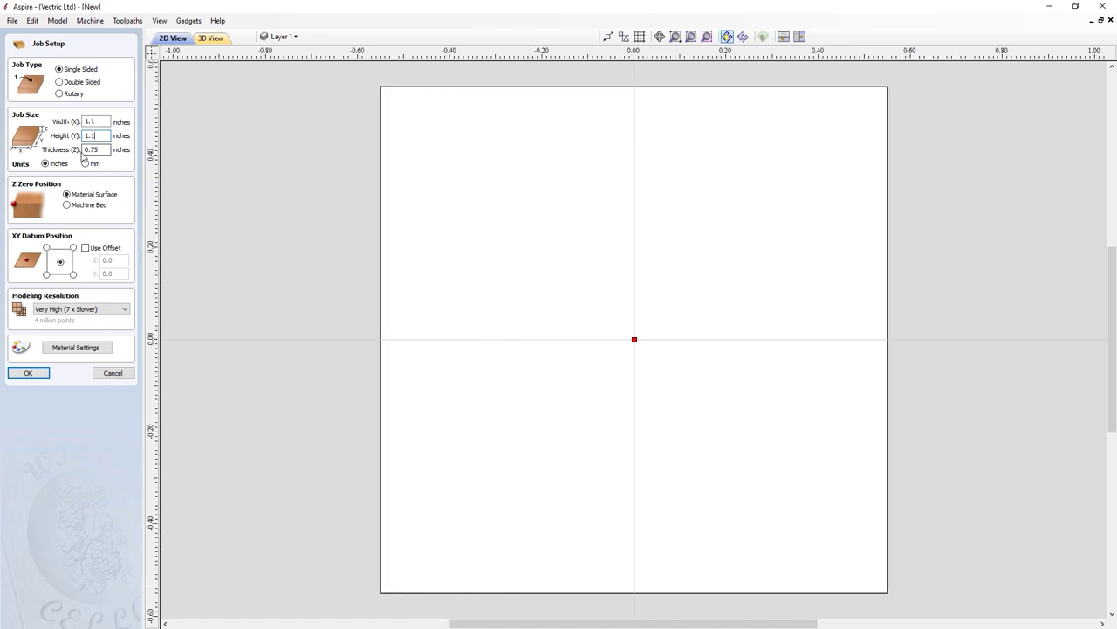
{"action": "left_click", "coordinate": [29, 373]}
Paste the copied acorn vectors into the new job
{"action": "right_click", "coordinate": [467, 204]}
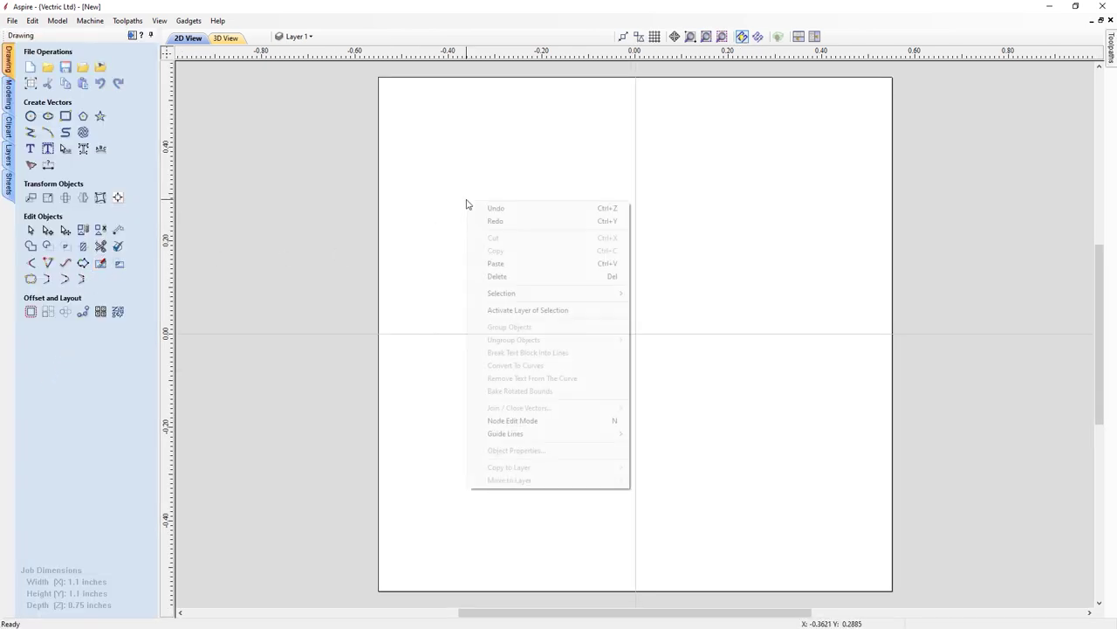
{"action": "left_click", "coordinate": [496, 264]}
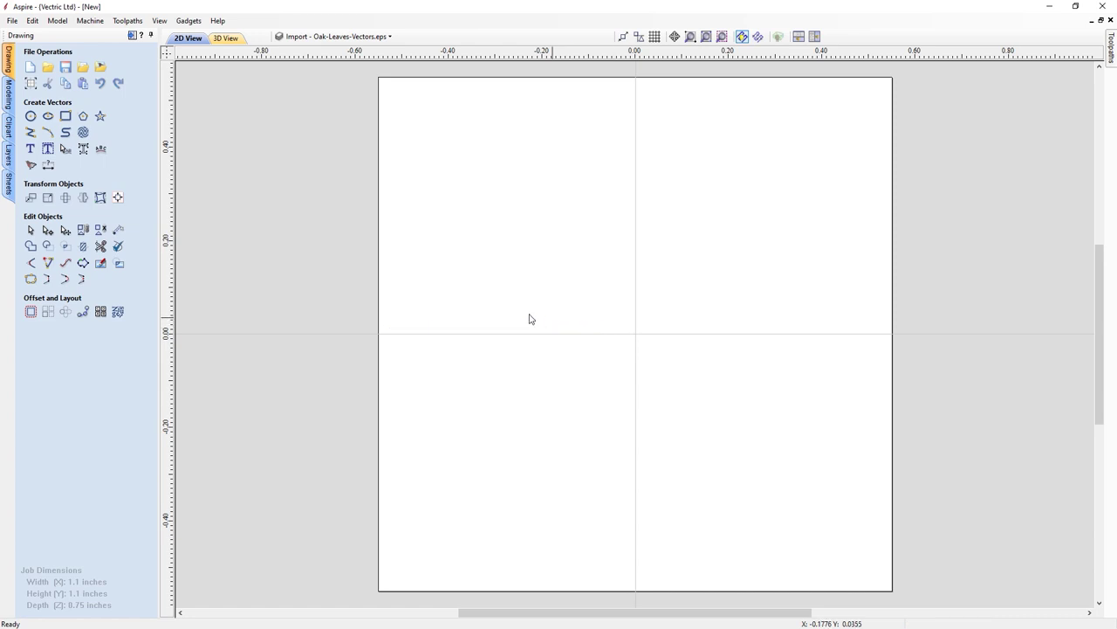
{"action": "middle_click_drag", "start_coordinate": [530, 316], "coordinate": [978, 307]}
{"action": "scroll", "coordinate": [738, 327], "scroll_direction": "down", "scroll_amount": 4}
Centre the acorn vectors on the sheet with F9, fit the job in view, and select the stalk outline
{"action": "left_click_drag", "start_coordinate": [749, 485], "coordinate": [361, 193]}
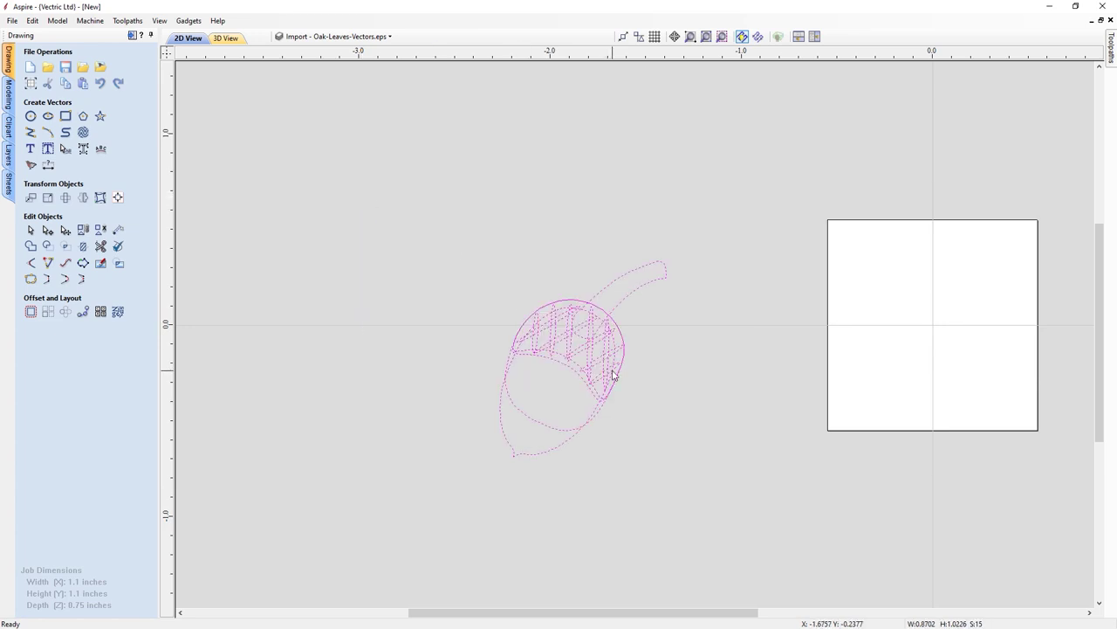
{"action": "key", "text": "F9"}
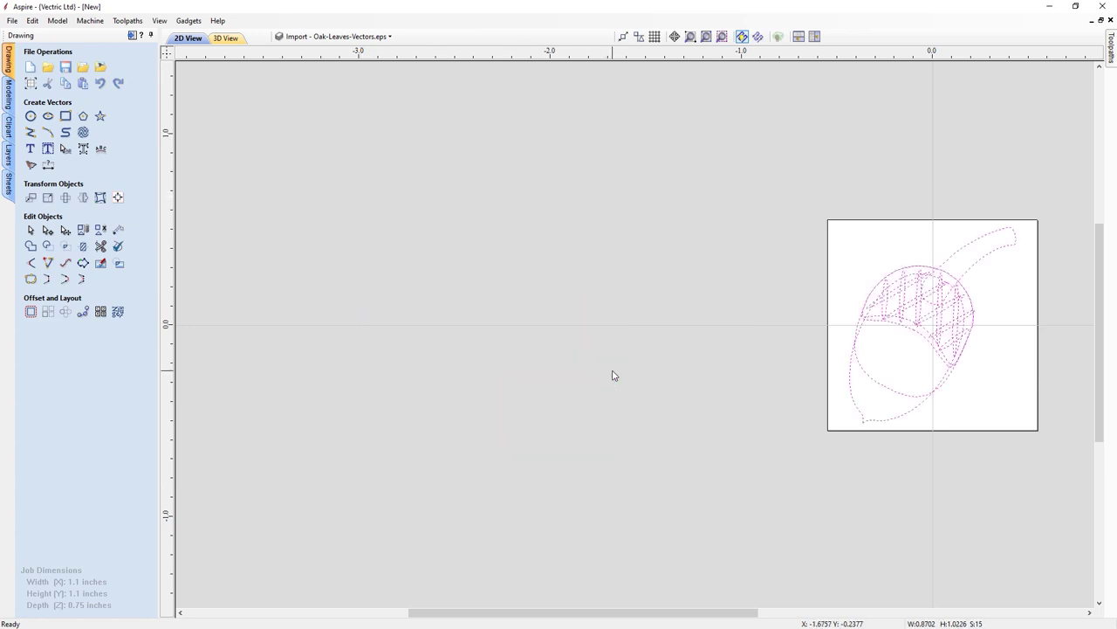
{"action": "left_click", "coordinate": [706, 37]}
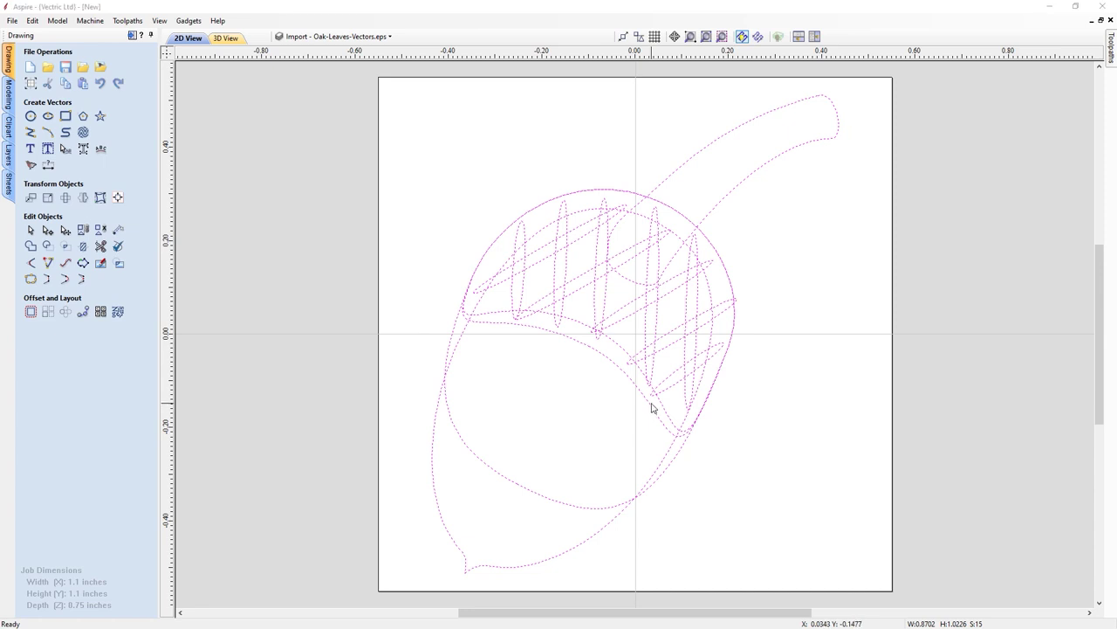
{"action": "left_click", "coordinate": [768, 187]}
{"action": "left_click", "coordinate": [719, 160]}
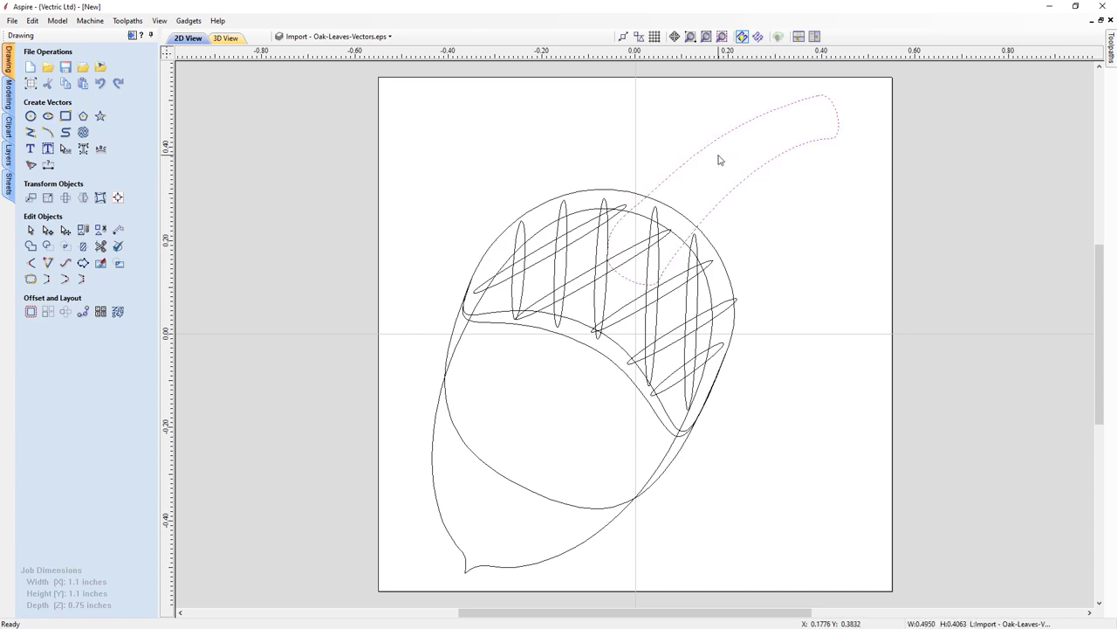
Shape the stalk outline at an 80° profile angle, name it Stalk, and start a new component
{"action": "left_click", "coordinate": [7, 101]}
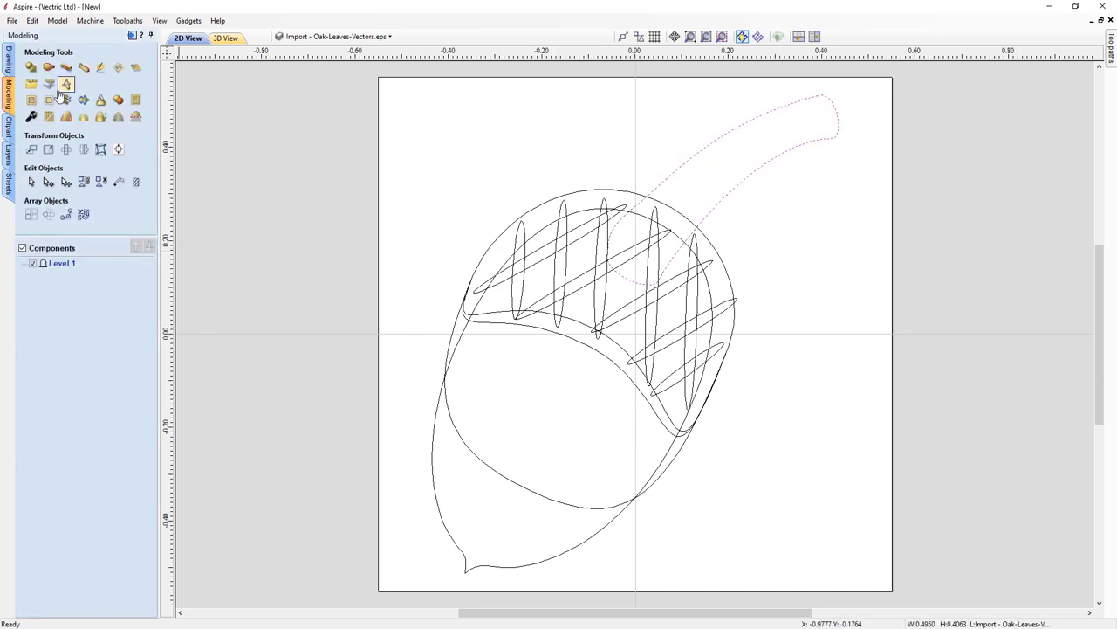
{"action": "left_click", "coordinate": [47, 68]}
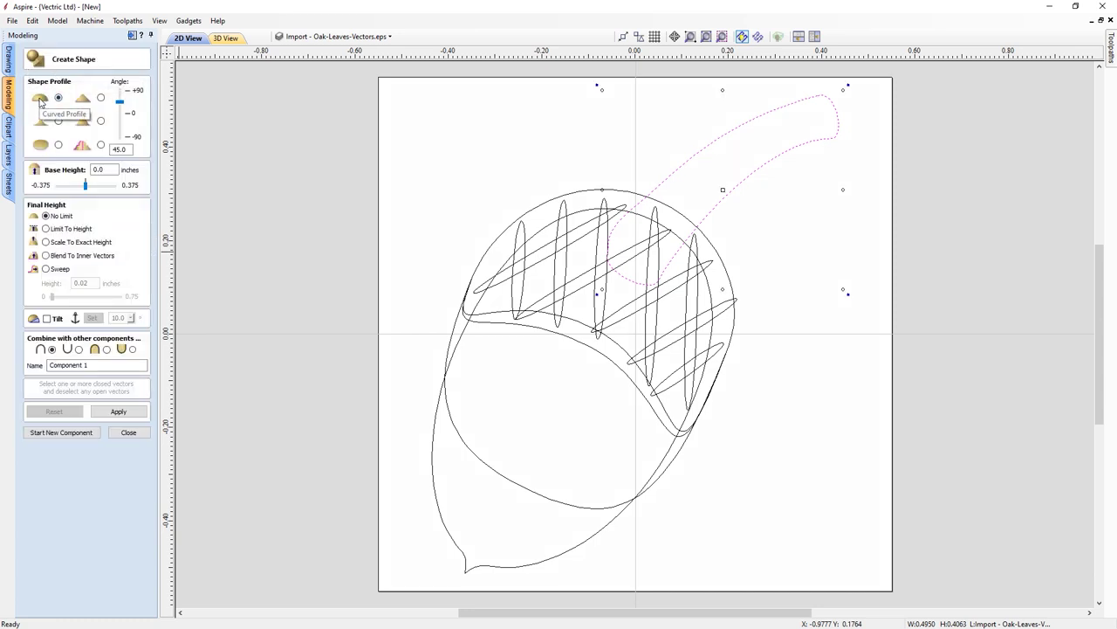
{"action": "left_click_drag", "start_coordinate": [129, 151], "coordinate": [110, 148]}
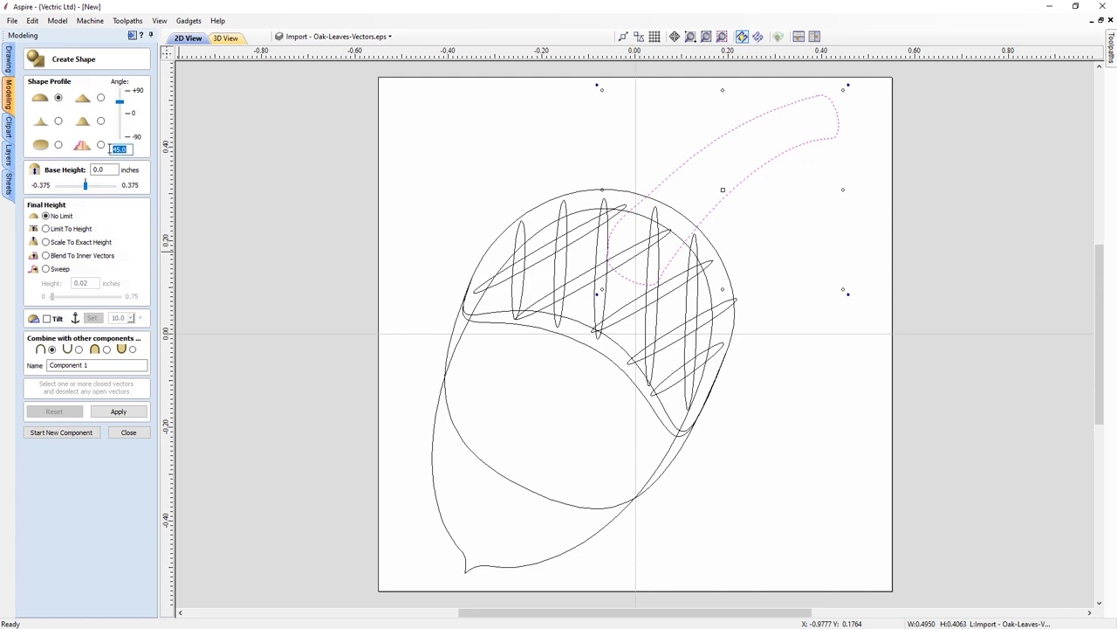
{"action": "type", "text": "80"}
{"action": "key", "text": "Return"}
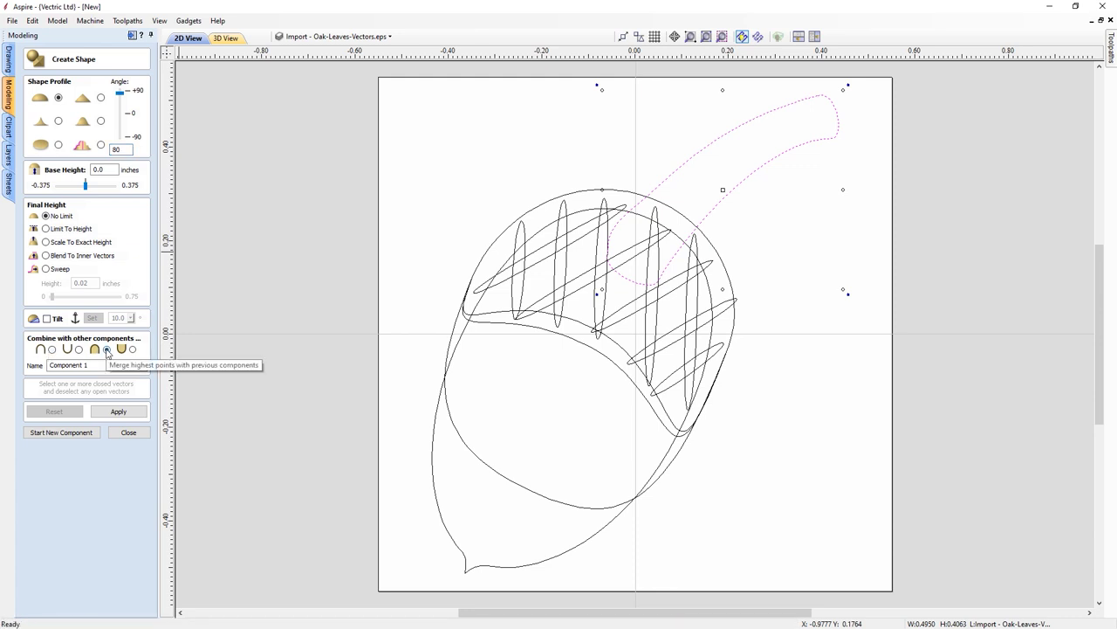
{"action": "left_click_drag", "start_coordinate": [96, 365], "coordinate": [41, 365]}
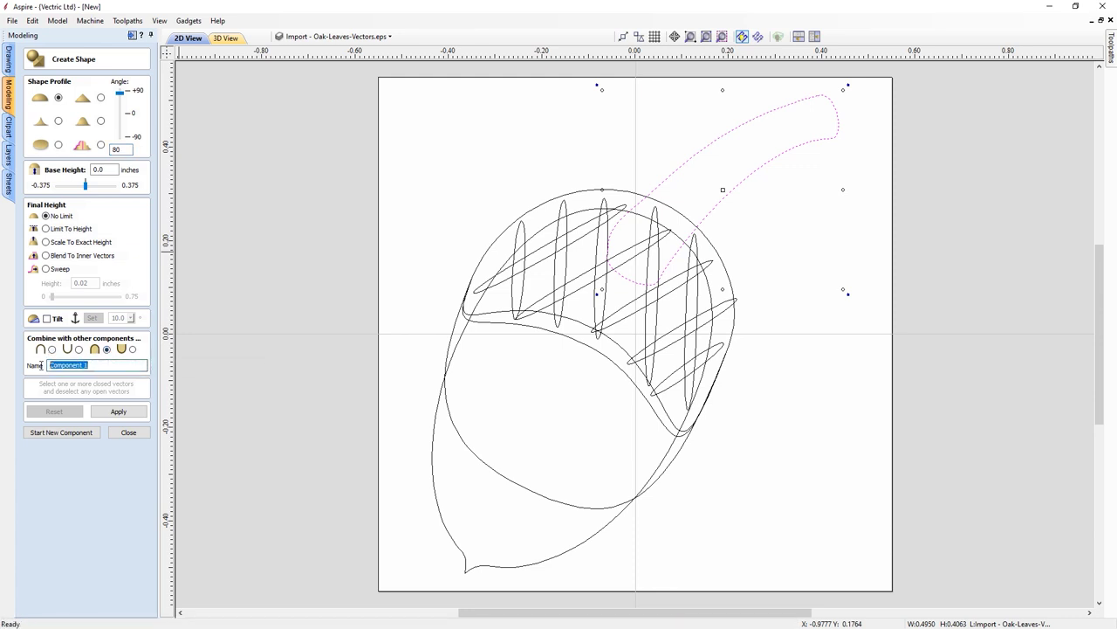
{"action": "type", "text": "Stalk"}
{"action": "left_click", "coordinate": [119, 411]}
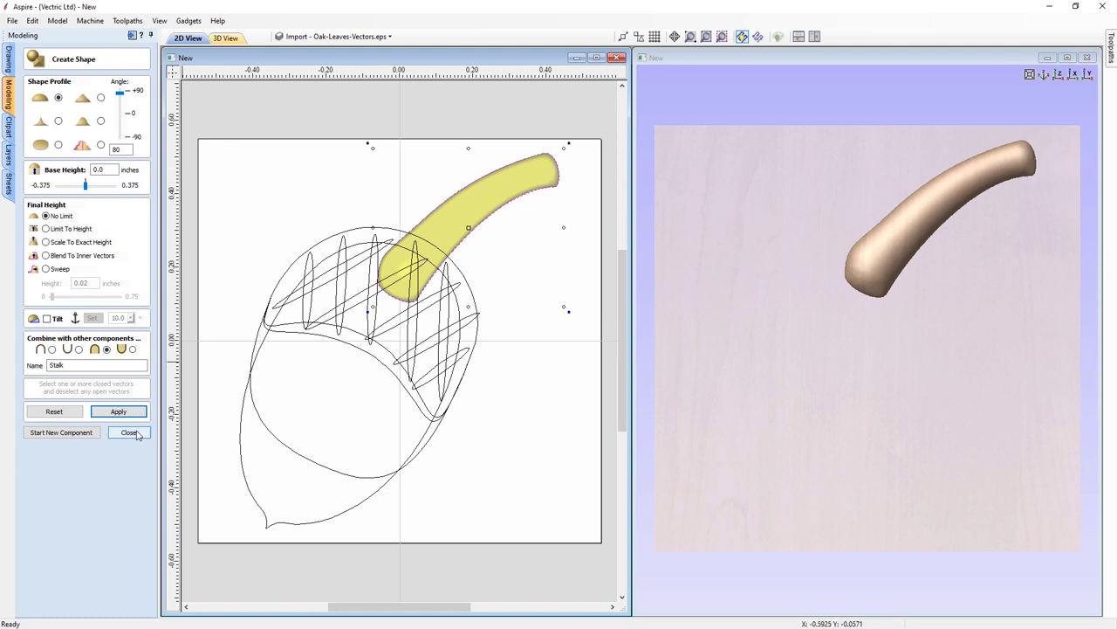
{"action": "left_click", "coordinate": [81, 434]}
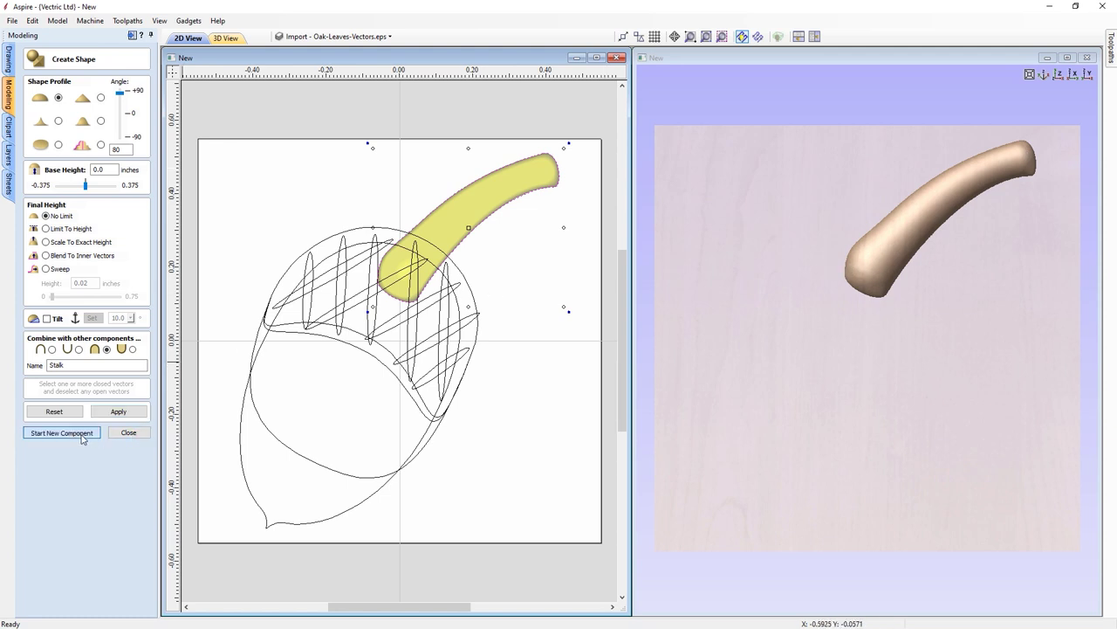
Build the acorn body outline into a rounded component named Nut
{"action": "left_click", "coordinate": [367, 503]}
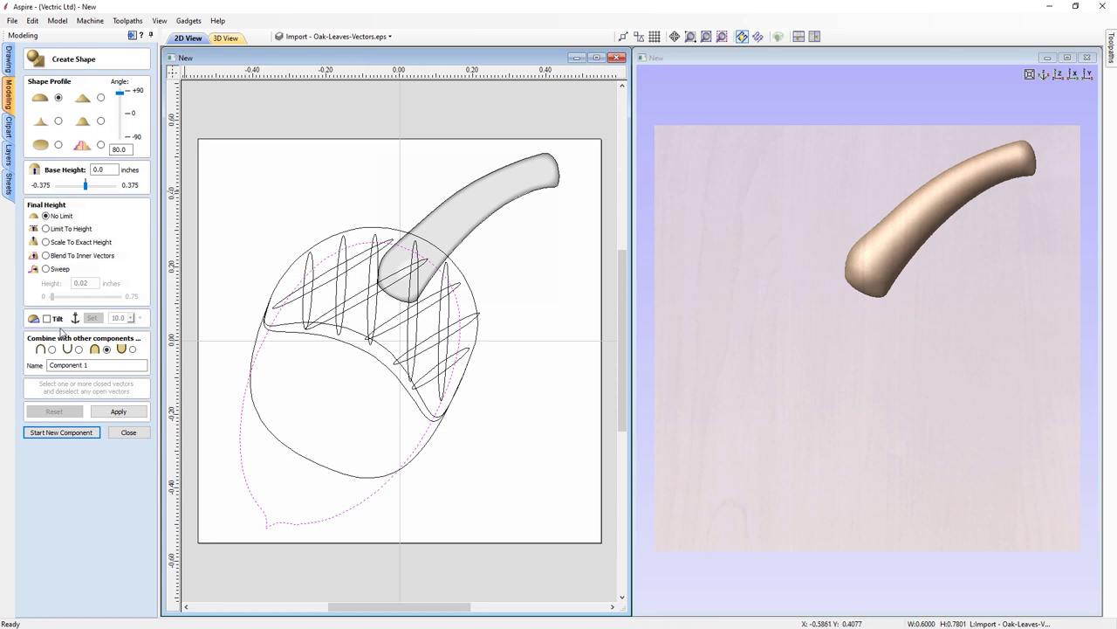
{"action": "left_click_drag", "start_coordinate": [103, 367], "coordinate": [43, 362]}
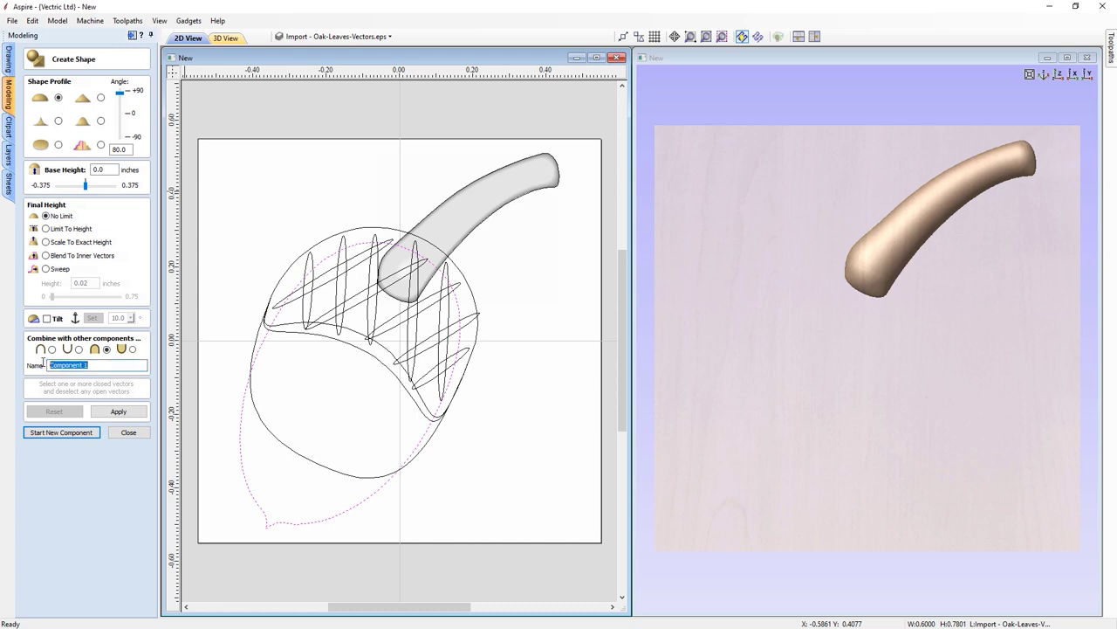
{"action": "type", "text": "Nu"}
{"action": "left_click", "coordinate": [138, 415]}
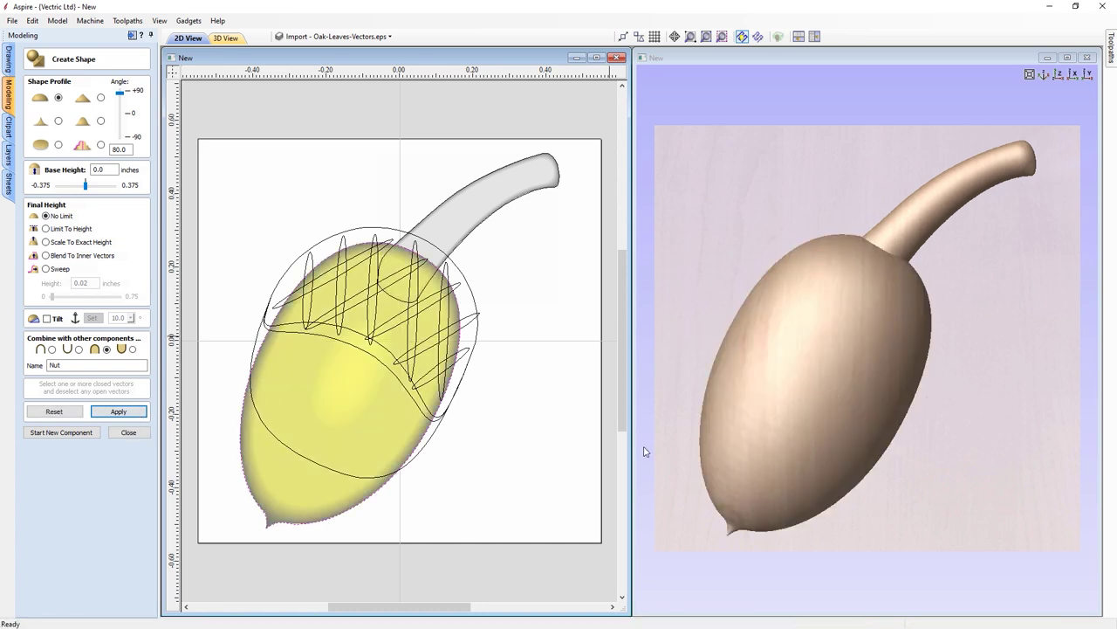
{"action": "left_click", "coordinate": [127, 433]}
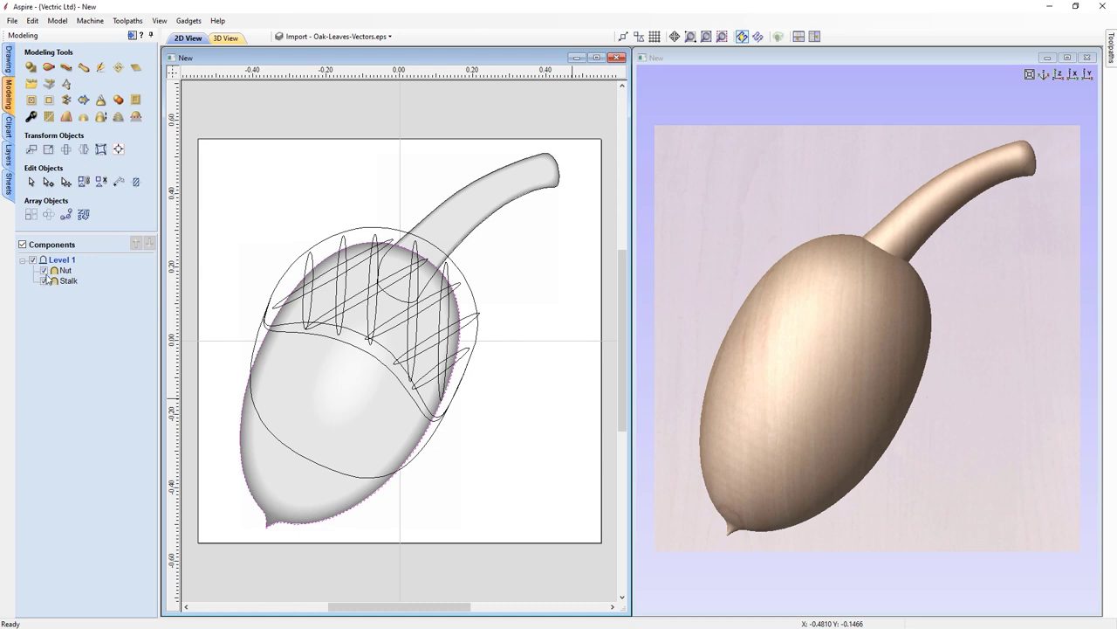
Hide the Nut and Stalk components and select the inner oval outline
{"action": "left_click", "coordinate": [44, 272]}
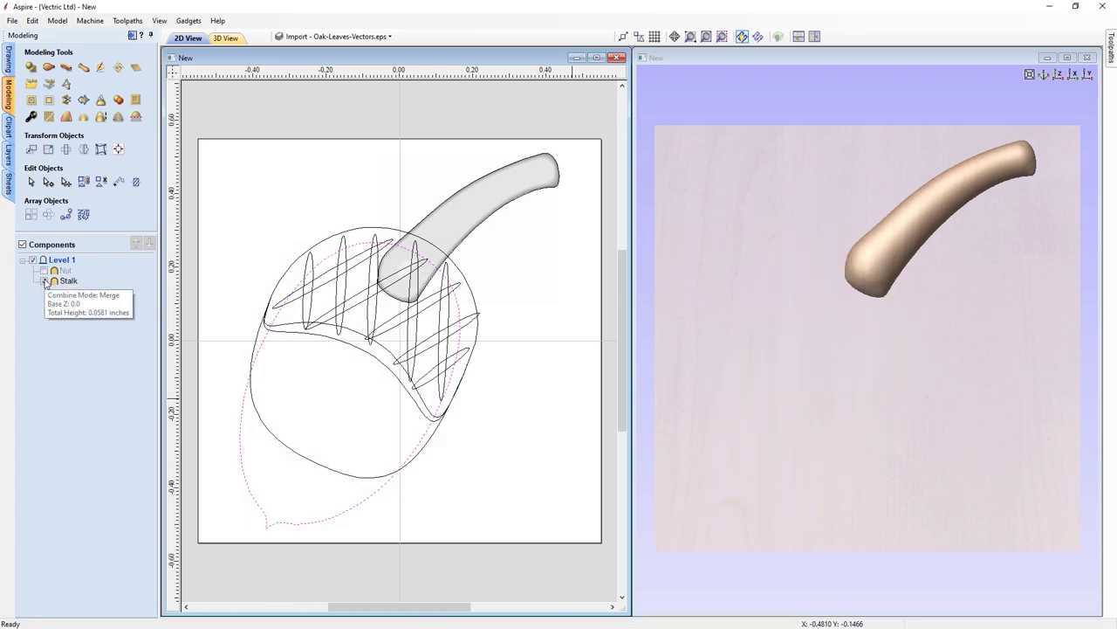
{"action": "left_click", "coordinate": [45, 281]}
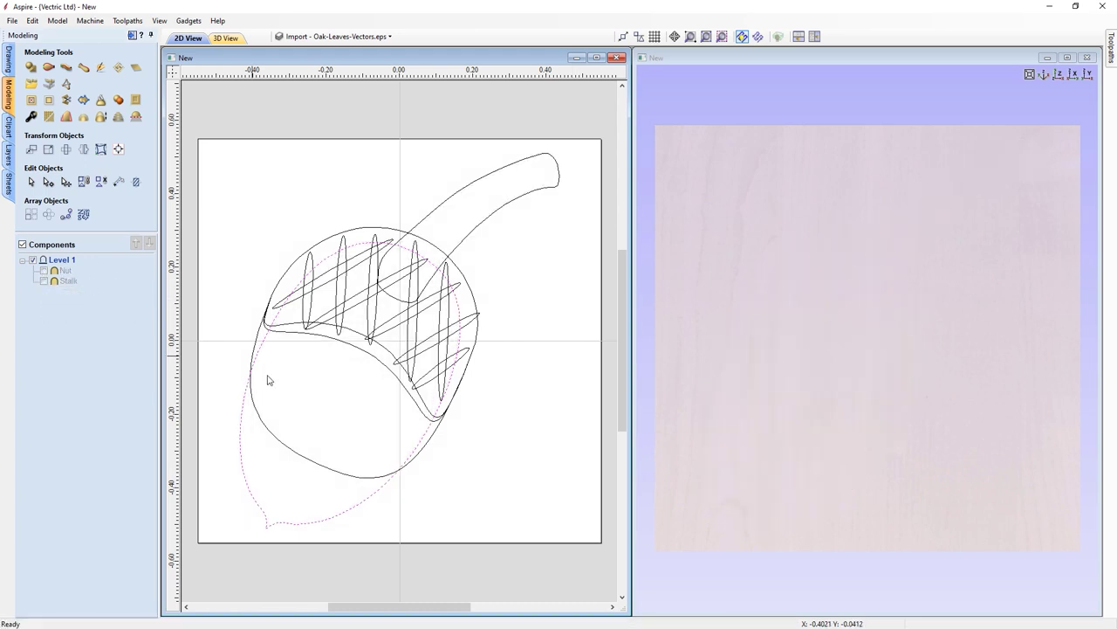
{"action": "left_click", "coordinate": [311, 467]}
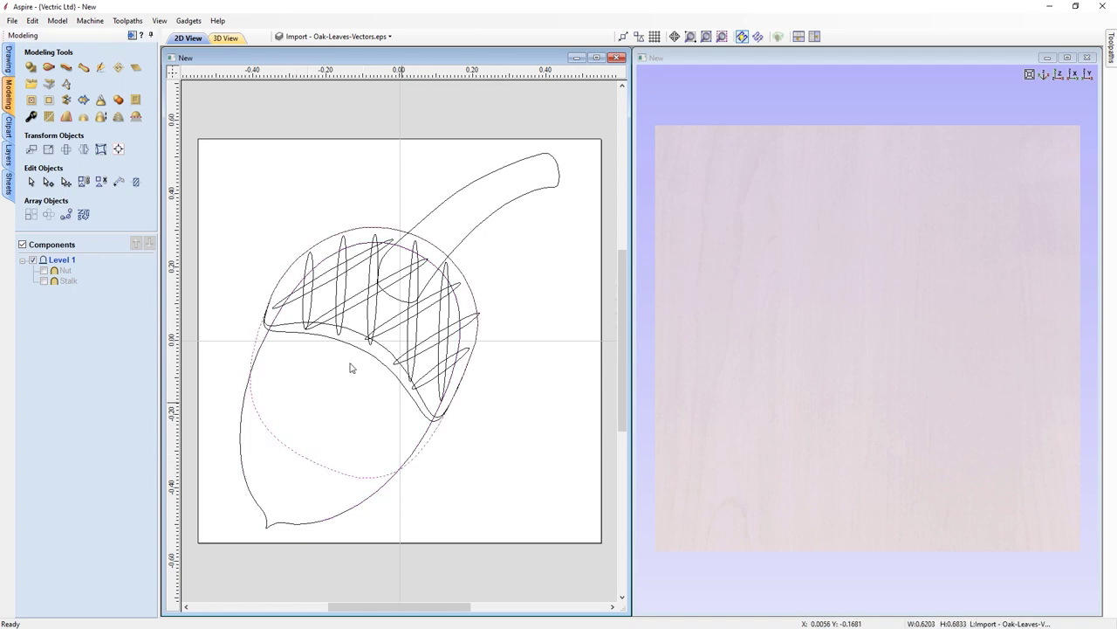
Build the oval as a rounded dome component named Shell with the chosen combine mode
{"action": "left_click", "coordinate": [32, 68]}
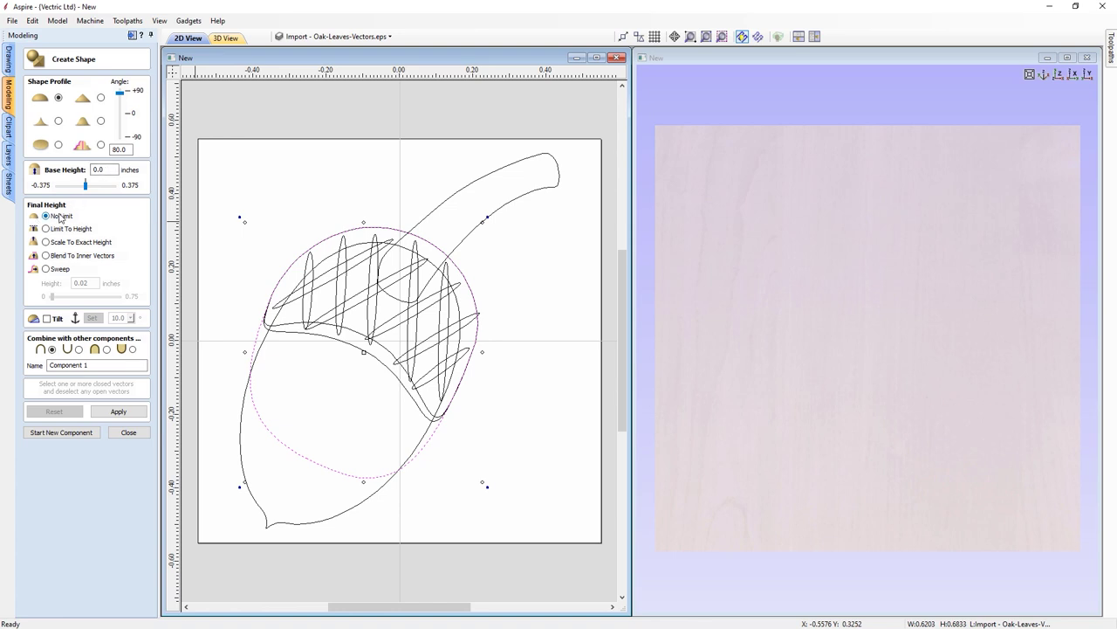
{"action": "left_click", "coordinate": [107, 350]}
{"action": "left_click_drag", "start_coordinate": [100, 365], "coordinate": [19, 367]}
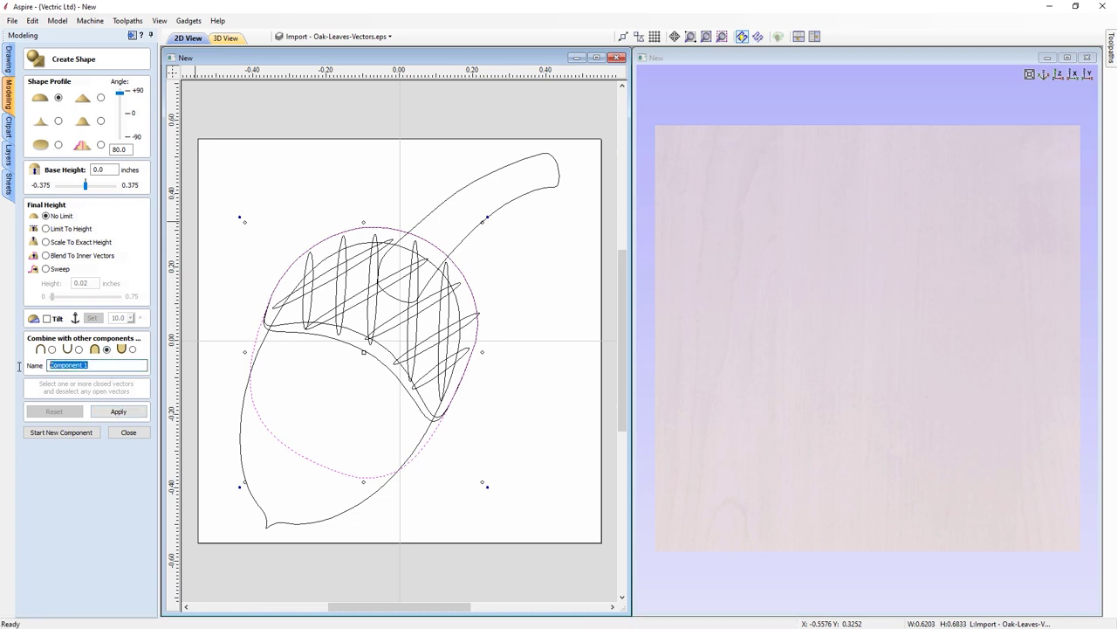
{"action": "type", "text": "Shell"}
{"action": "left_click", "coordinate": [125, 414]}
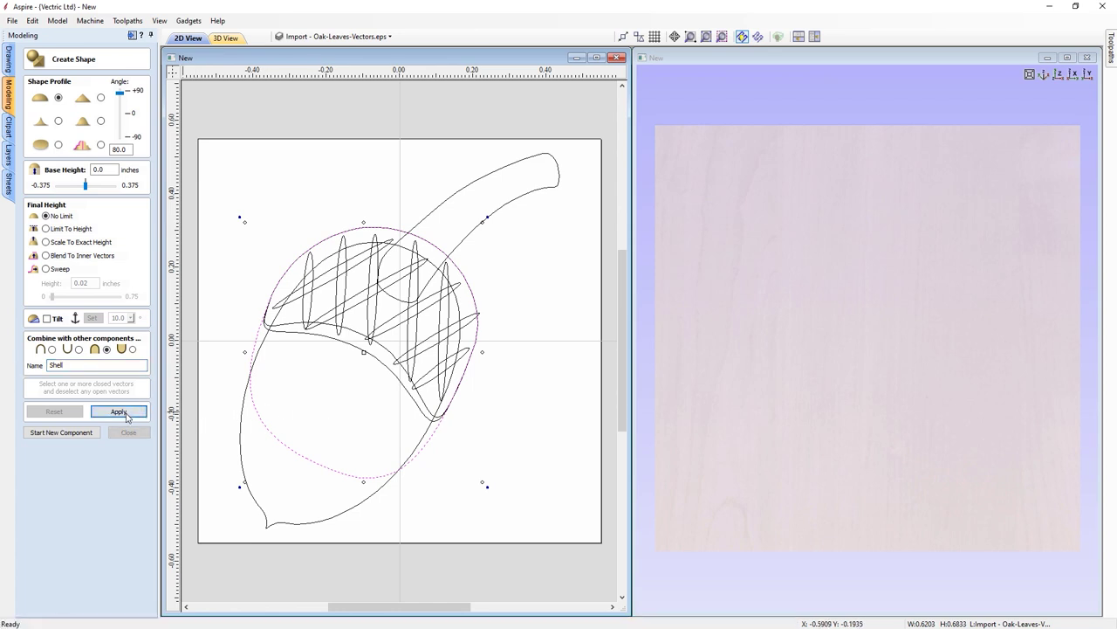
{"action": "left_click_drag", "start_coordinate": [835, 516], "coordinate": [889, 322]}
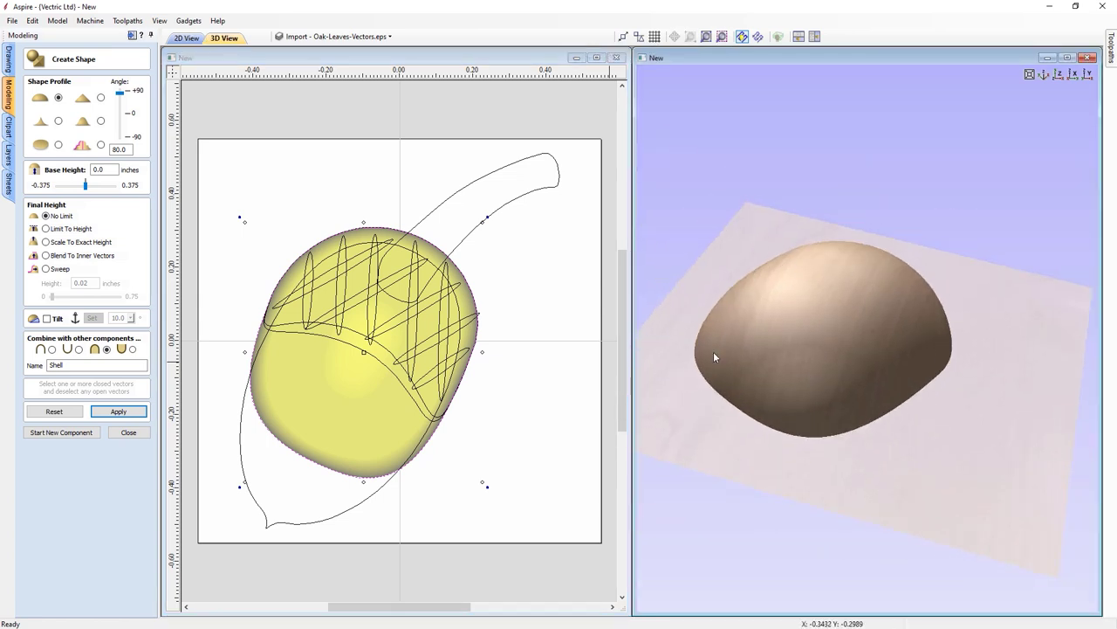
{"action": "left_click", "coordinate": [129, 433]}
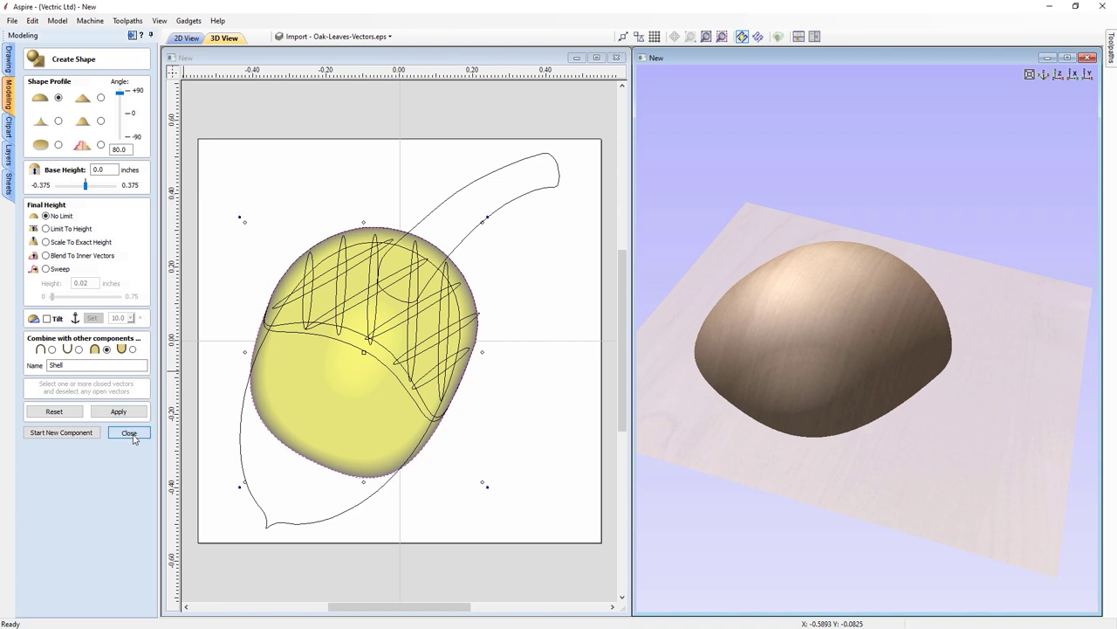
Trim the Shell component to the area inside the acorn cap outline
{"action": "left_click", "coordinate": [356, 350]}
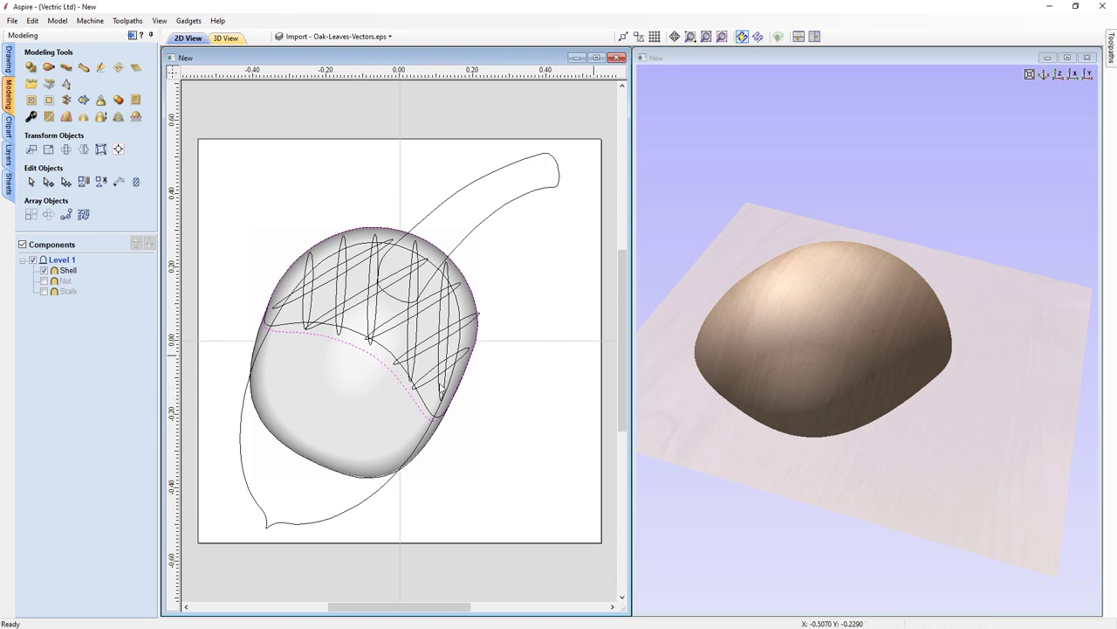
{"action": "left_click", "coordinate": [325, 375]}
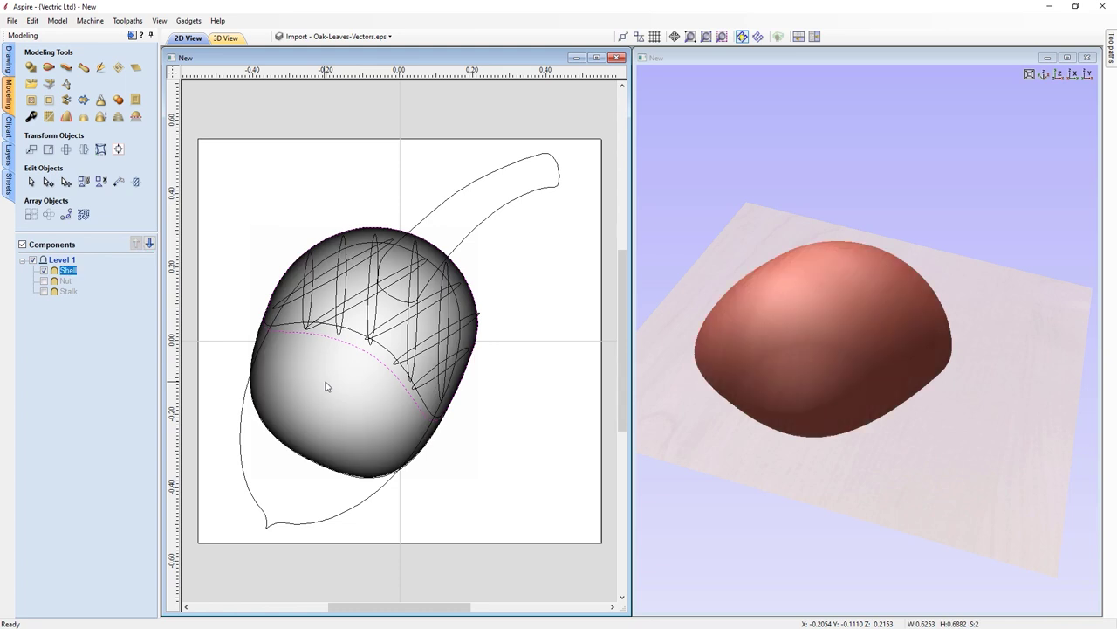
{"action": "left_click", "coordinate": [50, 101]}
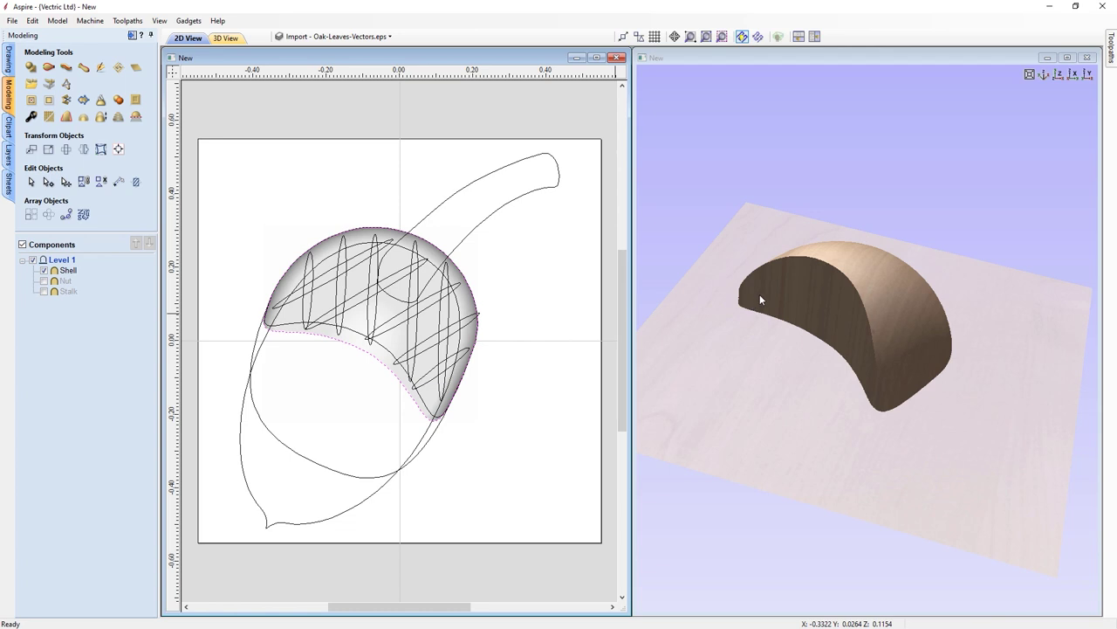
Show Nut and Stalk again and view the full acorn from the top and in isometric
{"action": "left_click", "coordinate": [43, 281]}
{"action": "left_click", "coordinate": [43, 292]}
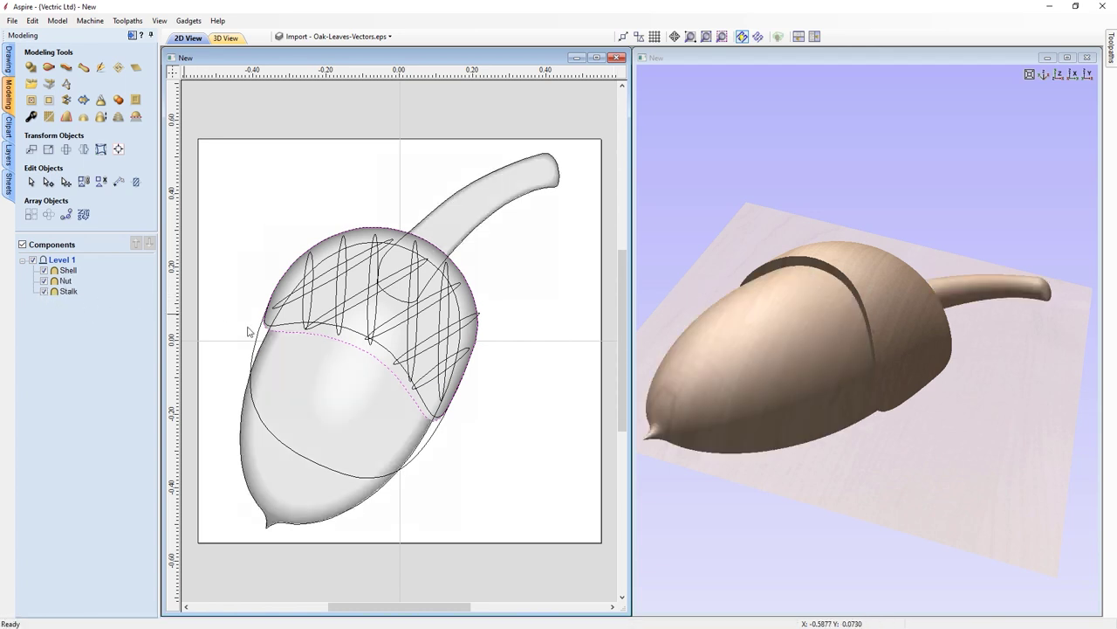
{"action": "left_click_drag", "start_coordinate": [858, 481], "coordinate": [840, 192]}
{"action": "left_click", "coordinate": [1059, 76]}
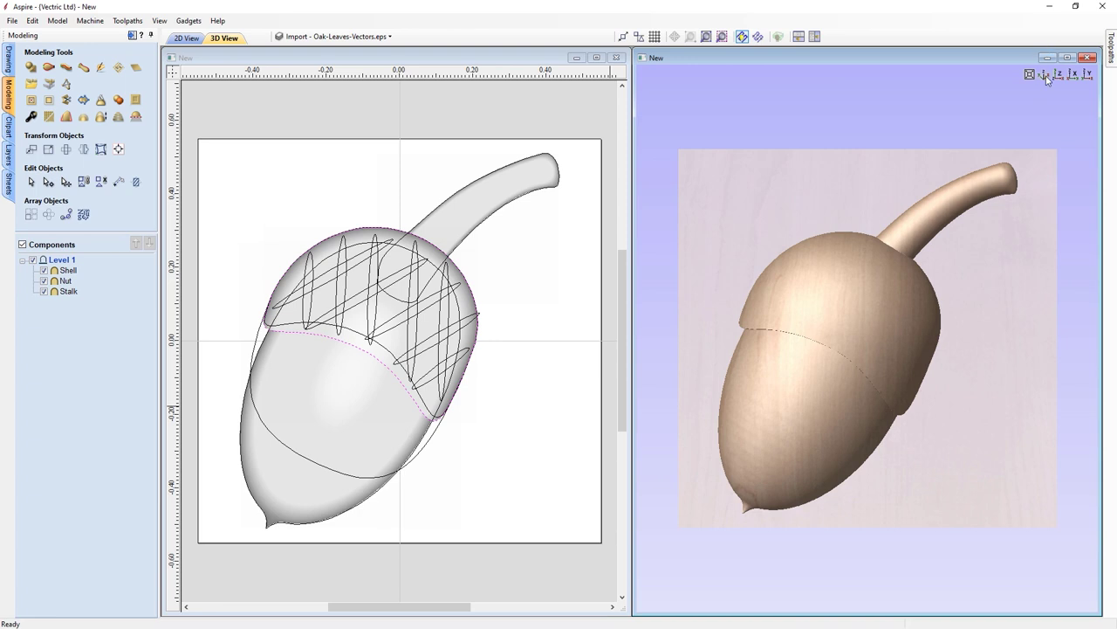
{"action": "left_click", "coordinate": [1045, 76]}
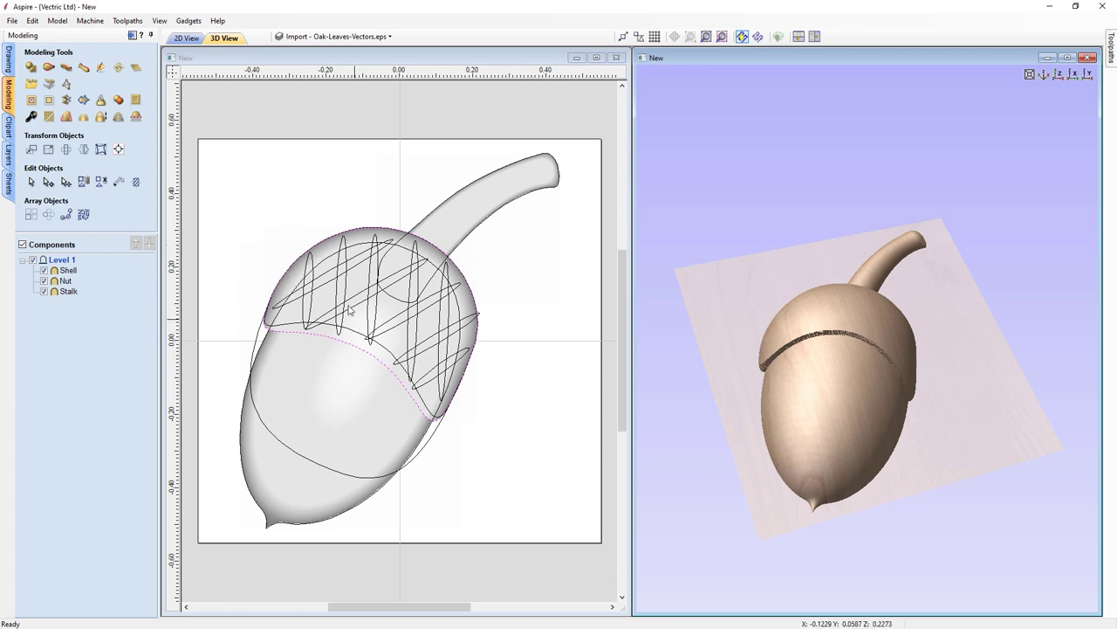
Select all nine crosshatch lattice outlines on the acorn cap for shaping
{"action": "left_click", "coordinate": [314, 264]}
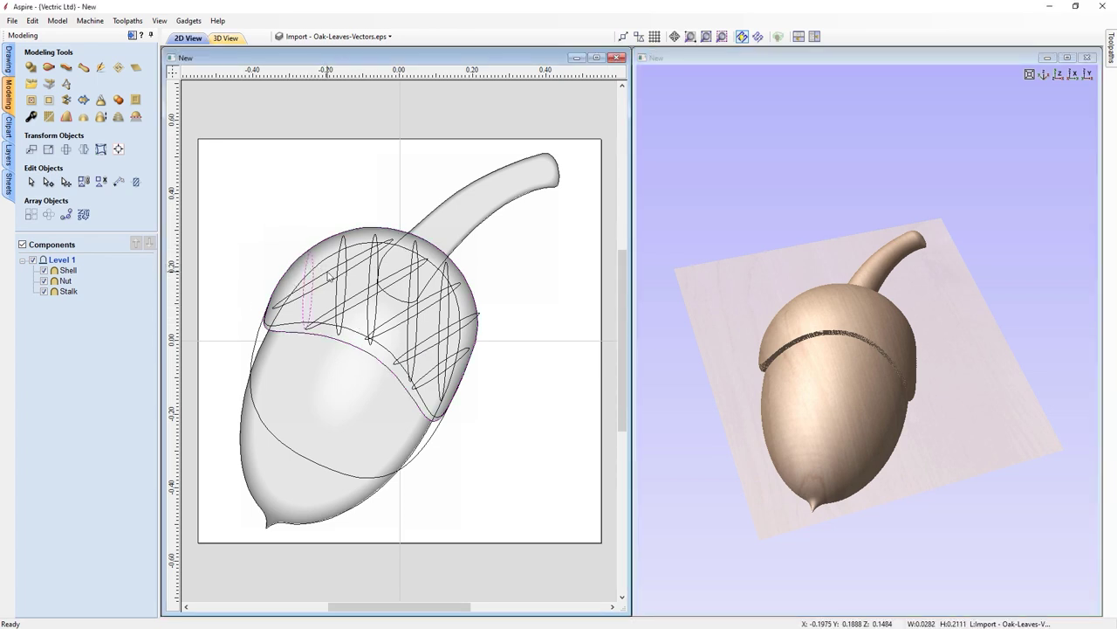
{"action": "left_click", "coordinate": [342, 267], "text": "shift"}
{"action": "left_click", "coordinate": [373, 278], "text": "shift"}
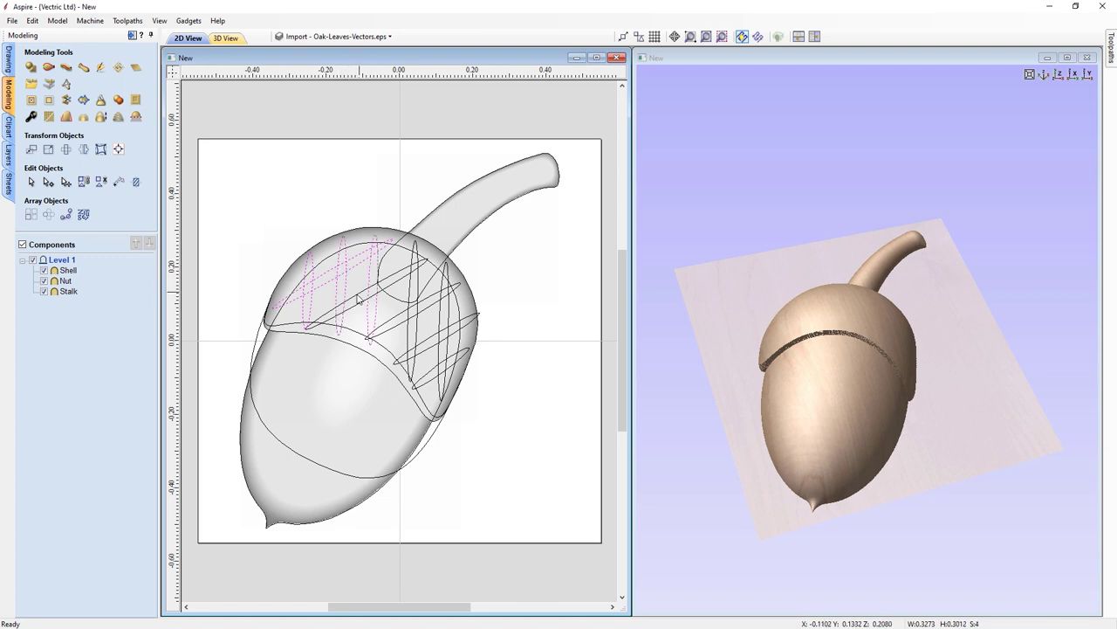
{"action": "left_click", "coordinate": [403, 312], "text": "shift"}
{"action": "left_click", "coordinate": [420, 306], "text": "shift"}
{"action": "left_click", "coordinate": [443, 295], "text": "shift"}
{"action": "left_click", "coordinate": [445, 288], "text": "shift"}
{"action": "left_click", "coordinate": [430, 362], "text": "shift"}
{"action": "left_click", "coordinate": [429, 349], "text": "shift"}
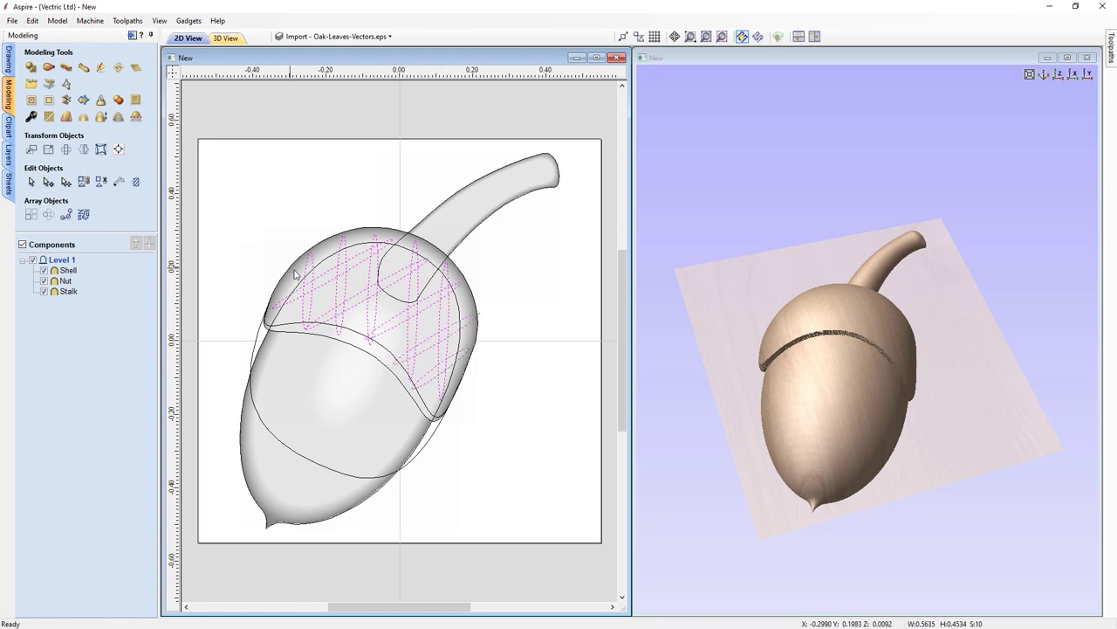
{"action": "left_click", "coordinate": [31, 68]}
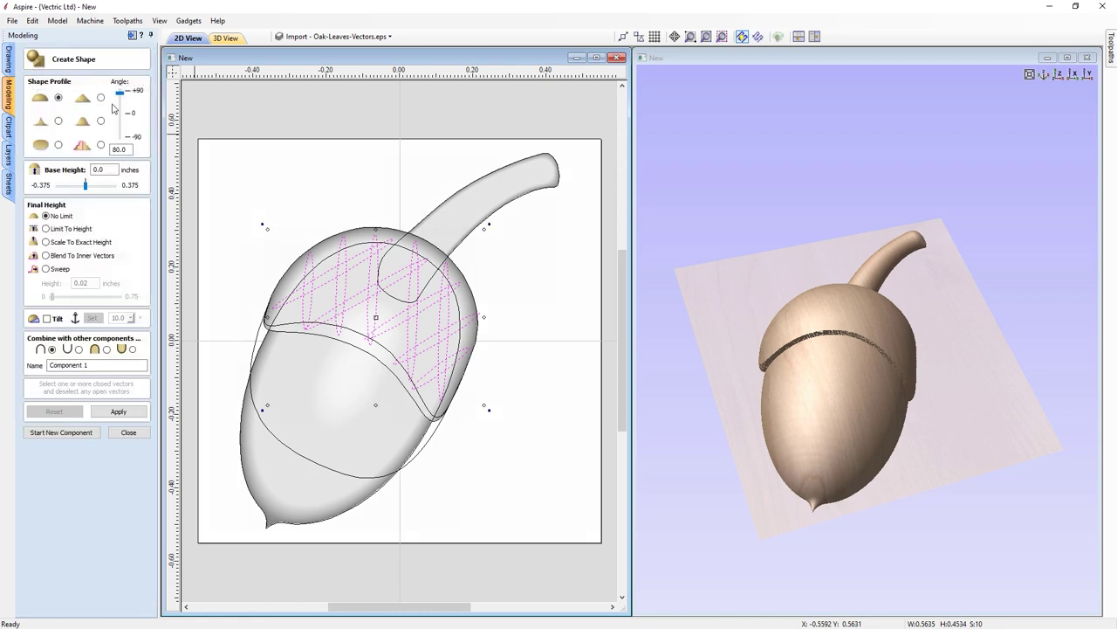
Shape the lattice at a 45° profile angle, subtracting it from the previous components
{"action": "left_click_drag", "start_coordinate": [121, 96], "coordinate": [120, 102]}
{"action": "left_click_drag", "start_coordinate": [120, 109], "coordinate": [120, 109]}
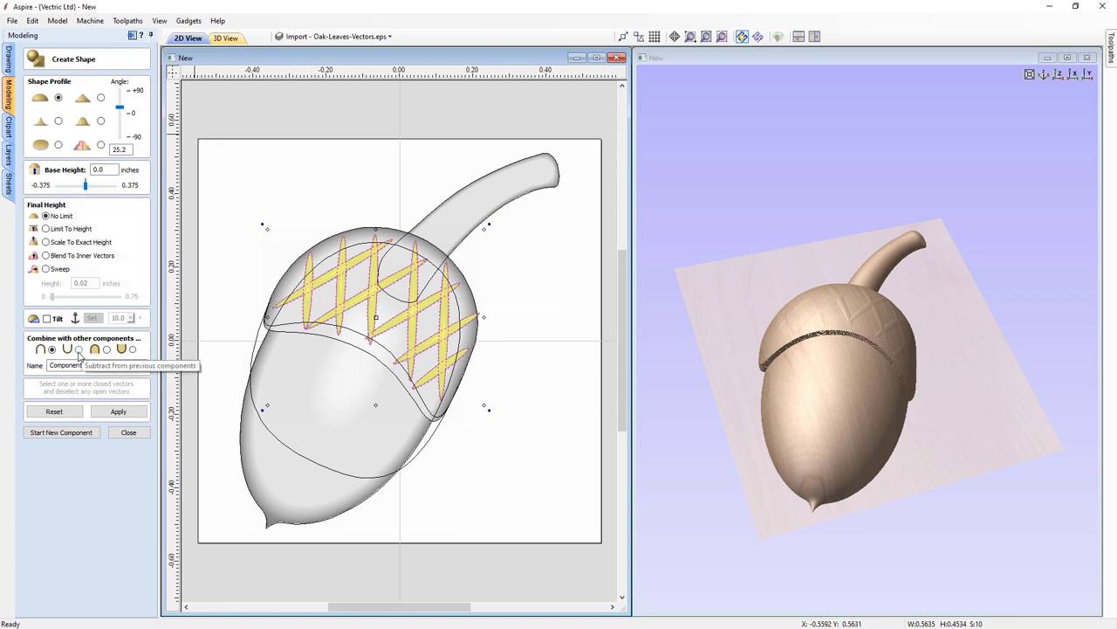
{"action": "left_click", "coordinate": [78, 350]}
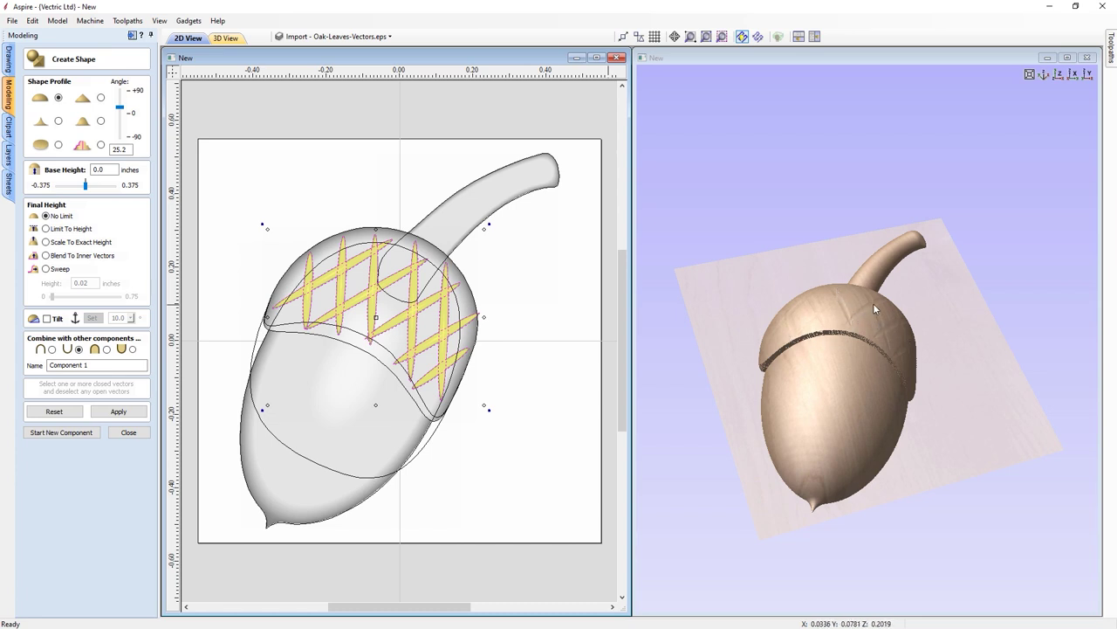
{"action": "left_click_drag", "start_coordinate": [127, 148], "coordinate": [101, 146]}
{"action": "type", "text": "45"}
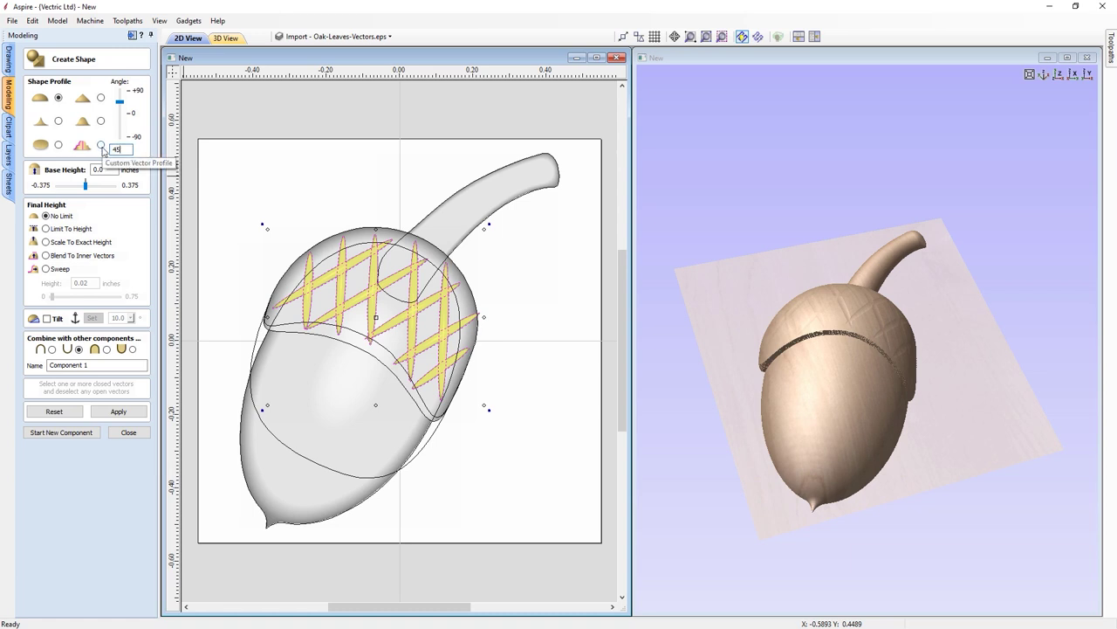
{"action": "left_click", "coordinate": [116, 411]}
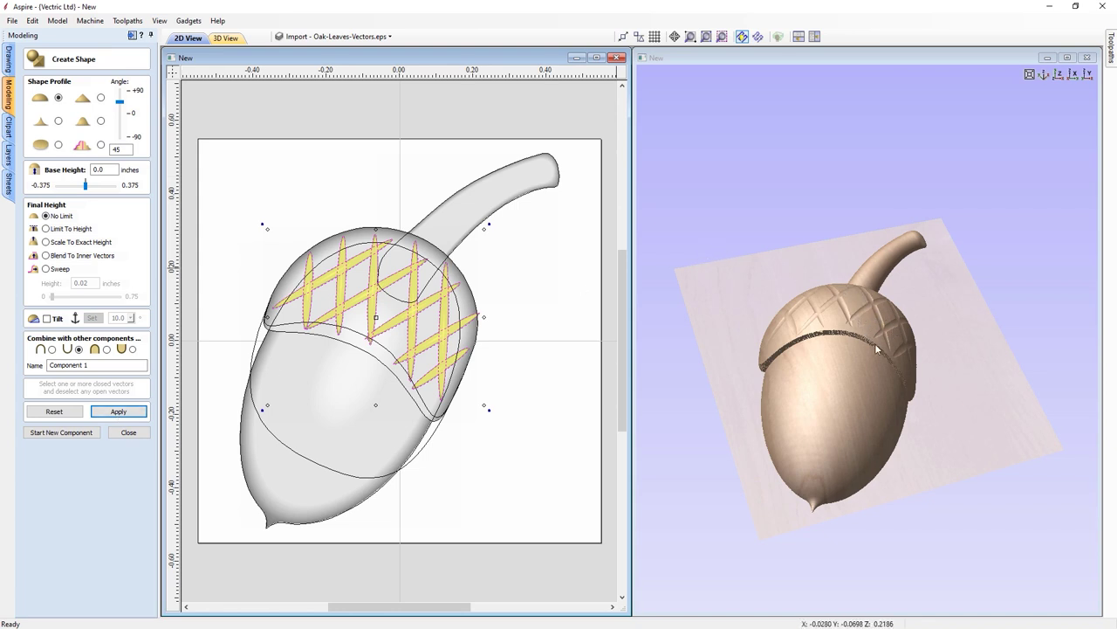
{"action": "left_click", "coordinate": [127, 432]}
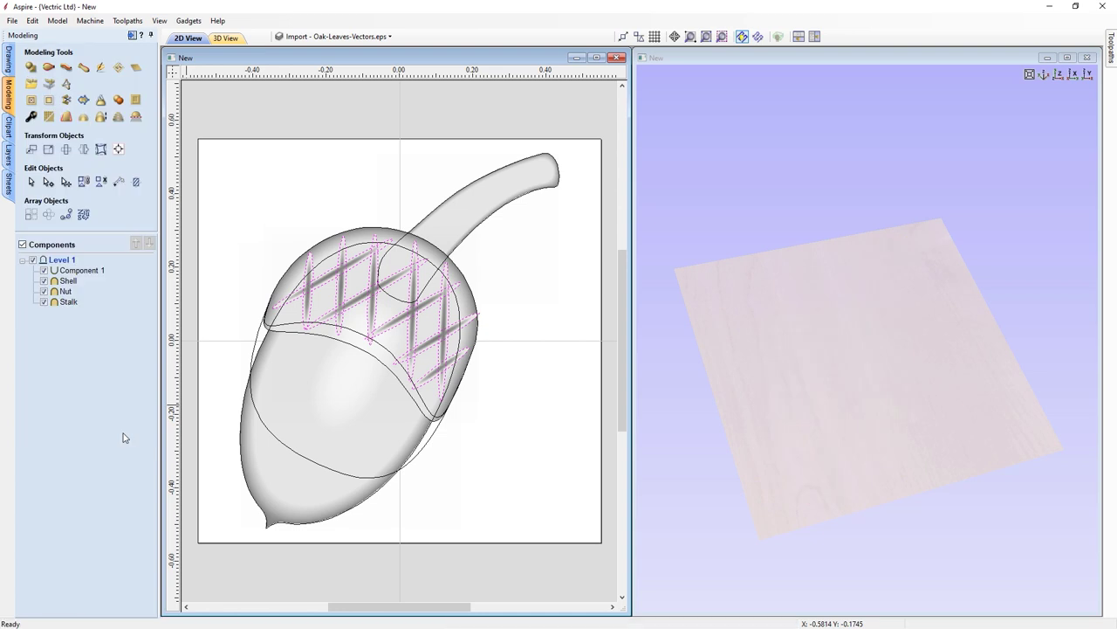
Select the lattice, Shell, Nut and Stalk, then bake and smooth them into one component
{"action": "left_click", "coordinate": [72, 272]}
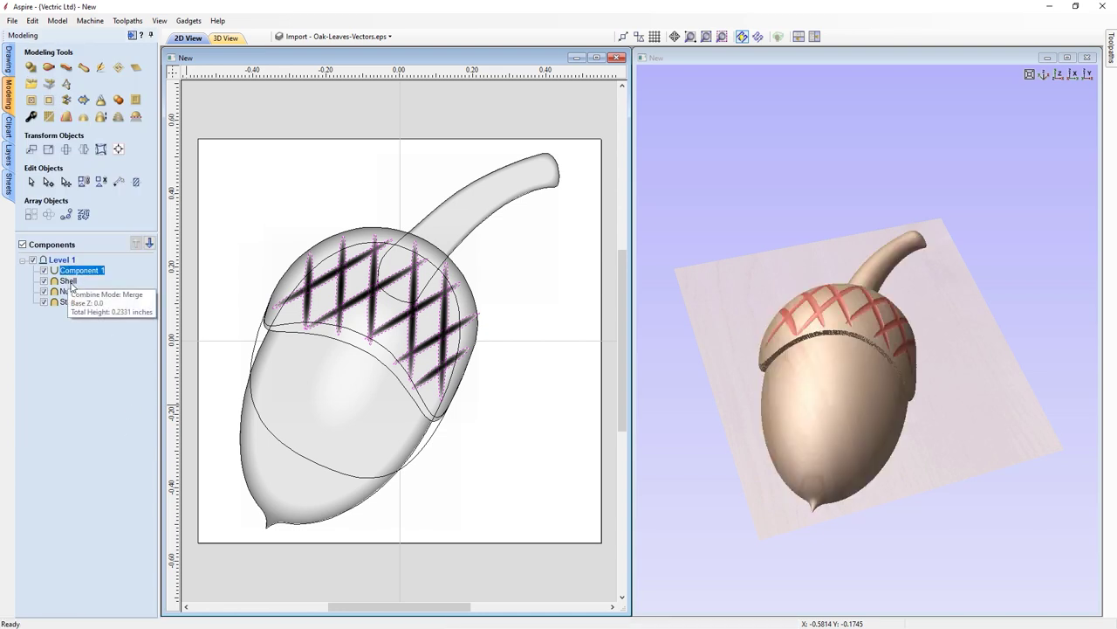
{"action": "left_click", "coordinate": [70, 283], "text": "ctrl"}
{"action": "left_click", "coordinate": [69, 292], "text": "ctrl"}
{"action": "left_click", "coordinate": [68, 303], "text": "ctrl"}
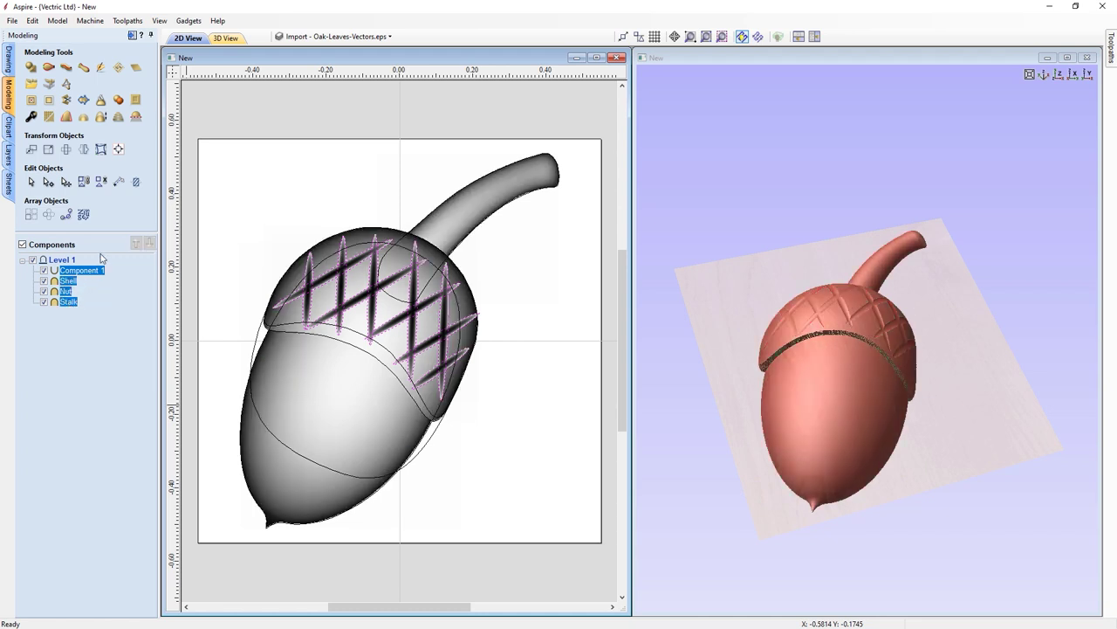
{"action": "left_click", "coordinate": [48, 116]}
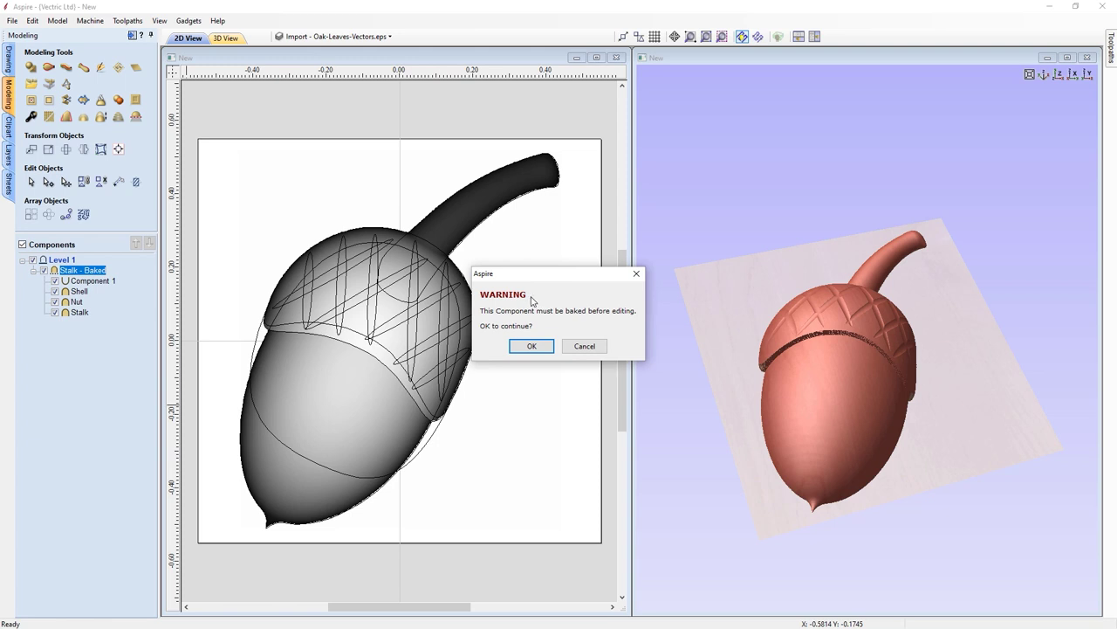
{"action": "left_click", "coordinate": [529, 345]}
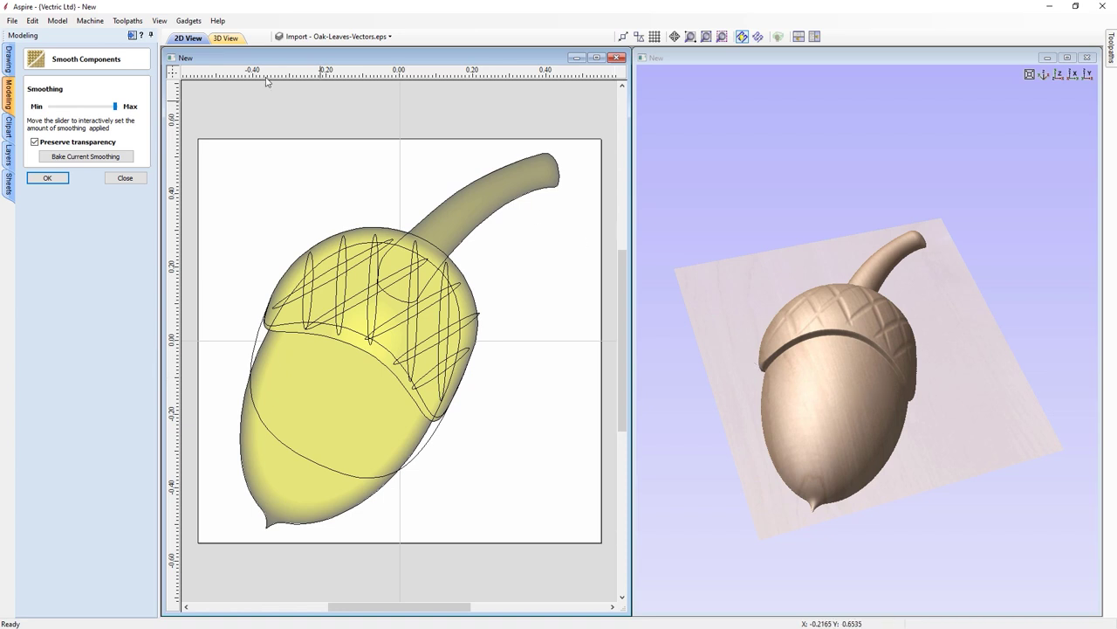
{"action": "left_click", "coordinate": [46, 178]}
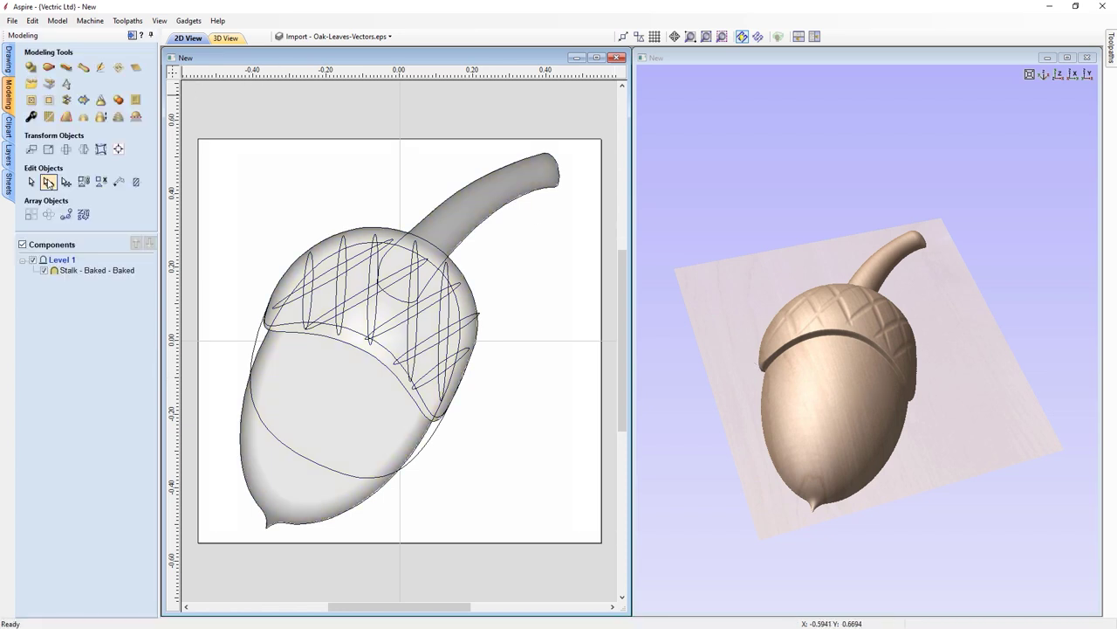
Rename the baked component to Acorn
{"action": "left_click", "coordinate": [94, 271]}
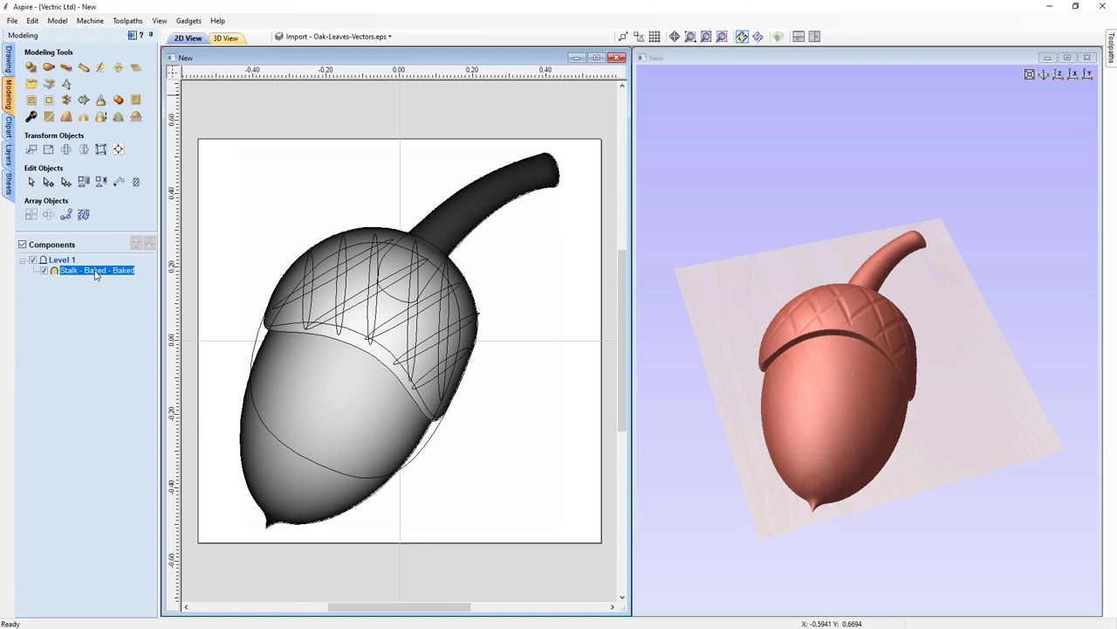
{"action": "right_click", "coordinate": [96, 272]}
{"action": "left_click", "coordinate": [131, 394]}
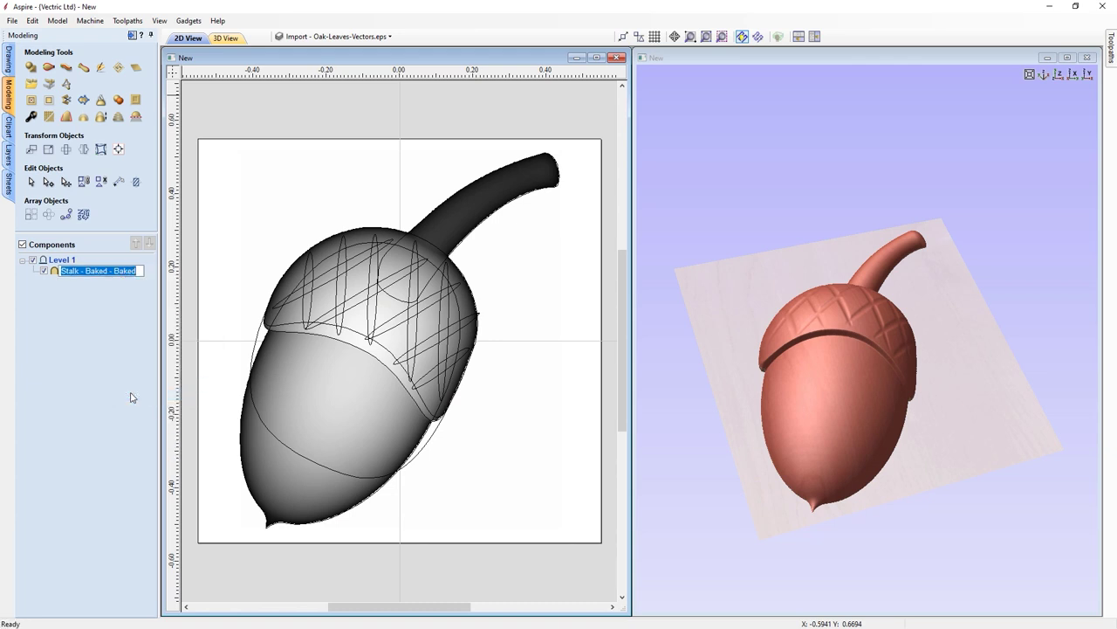
{"action": "type", "text": "A"}
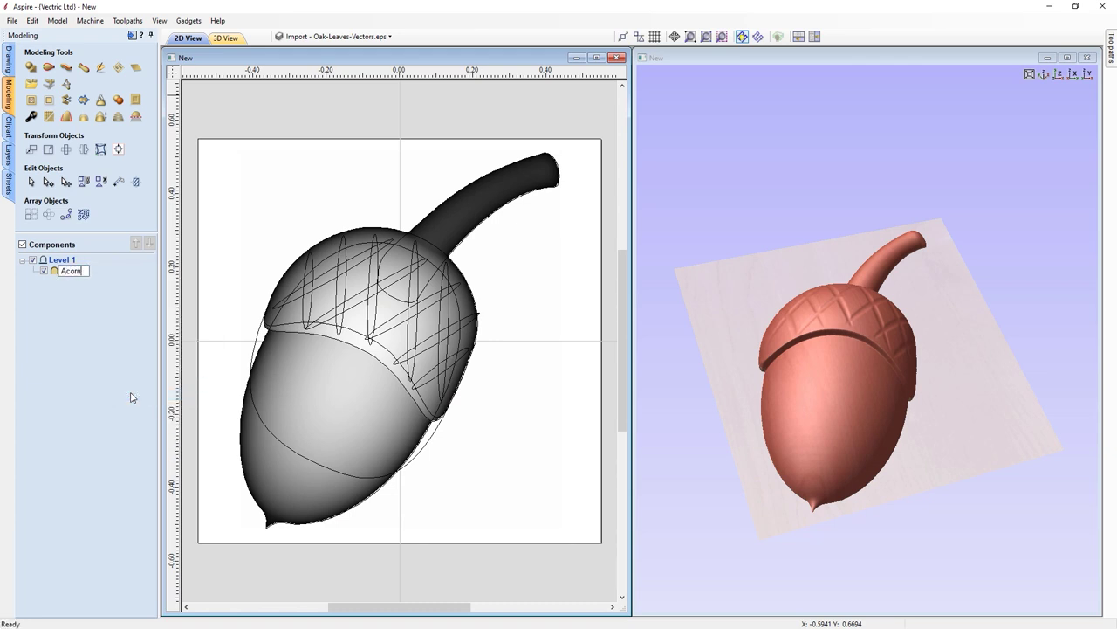
{"action": "type", "text": "corn"}
{"action": "left_click", "coordinate": [121, 340]}
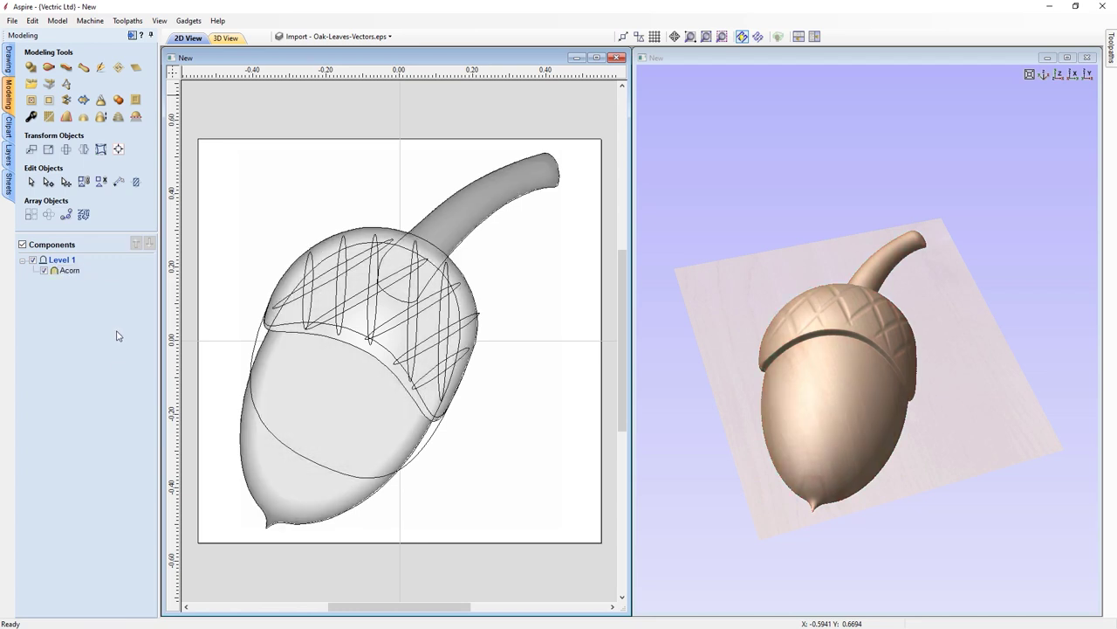
Copy the Acorn component and switch back to the oak-branch sketch document
{"action": "left_click", "coordinate": [326, 409]}
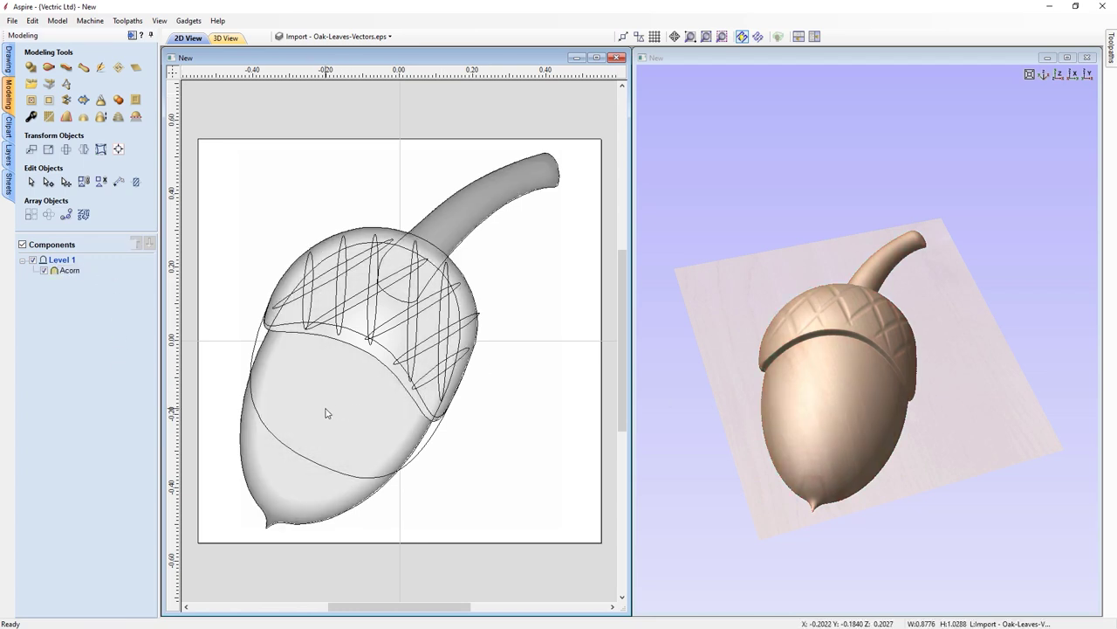
{"action": "right_click", "coordinate": [325, 369]}
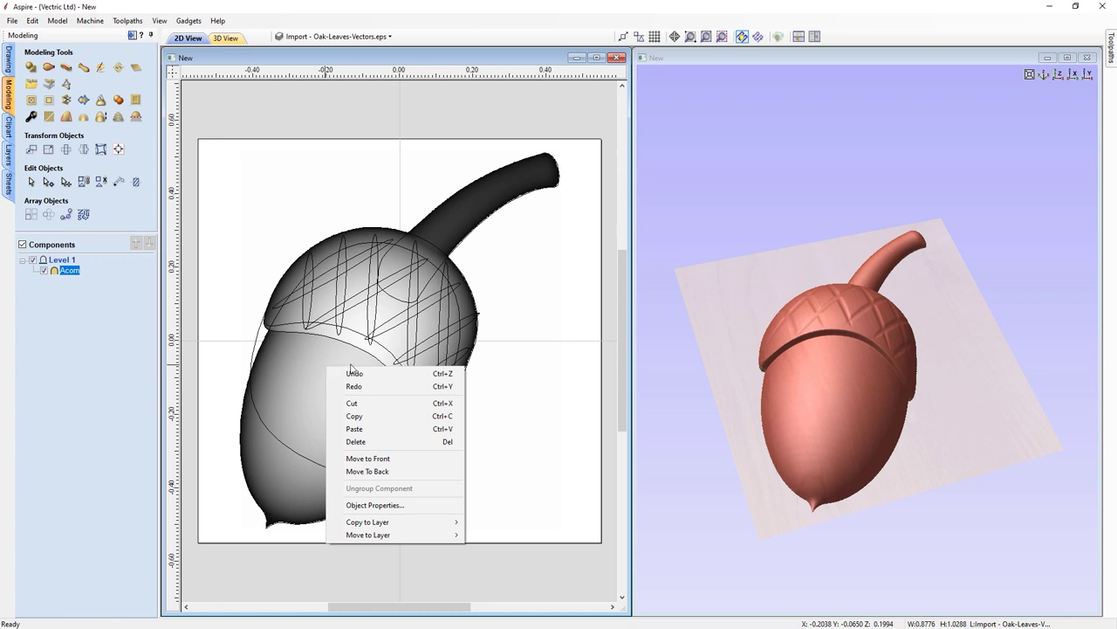
{"action": "left_click", "coordinate": [357, 416]}
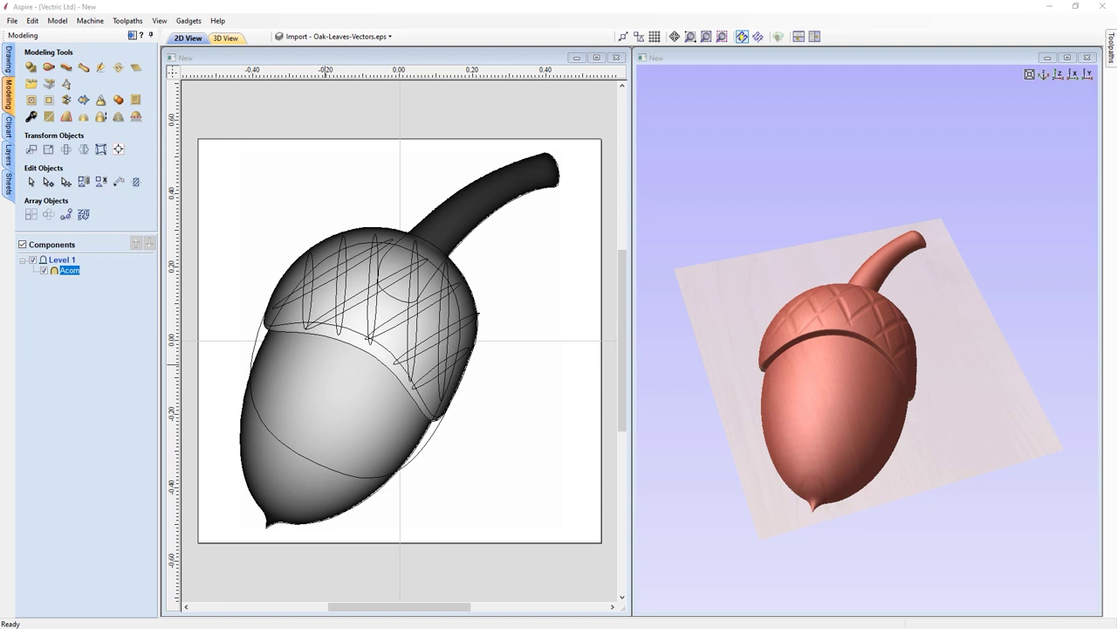
{"action": "key", "text": "alt+Tab"}
{"action": "key", "text": "ctrl+v"}
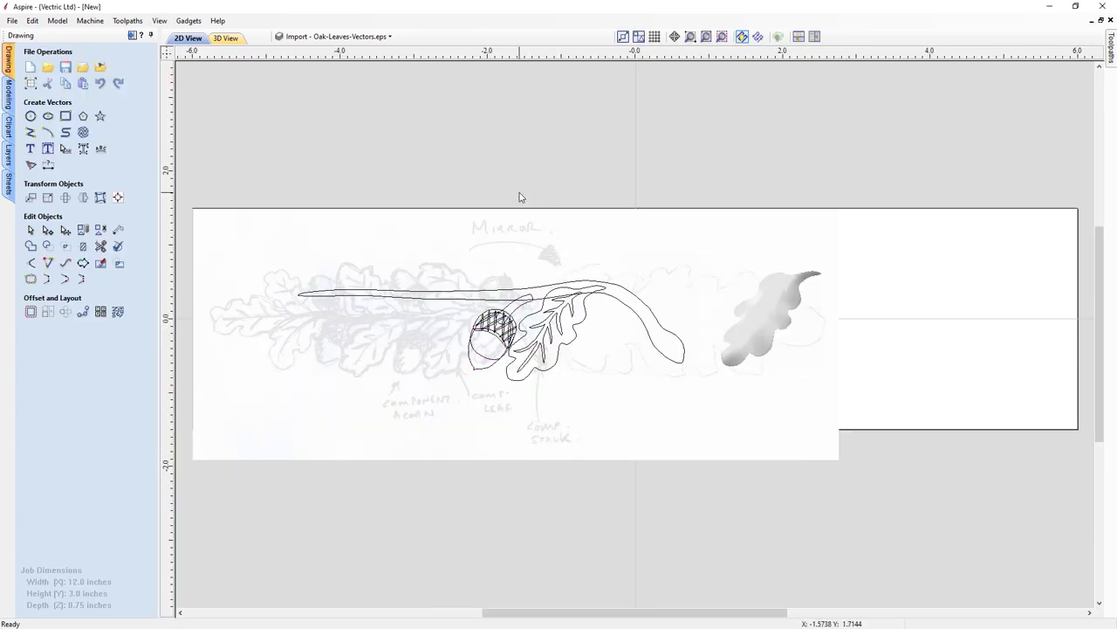
Paste the copied Acorn component into the oak sketch and drag it beside the leaf
{"action": "right_click", "coordinate": [519, 198]}
{"action": "left_click", "coordinate": [553, 257]}
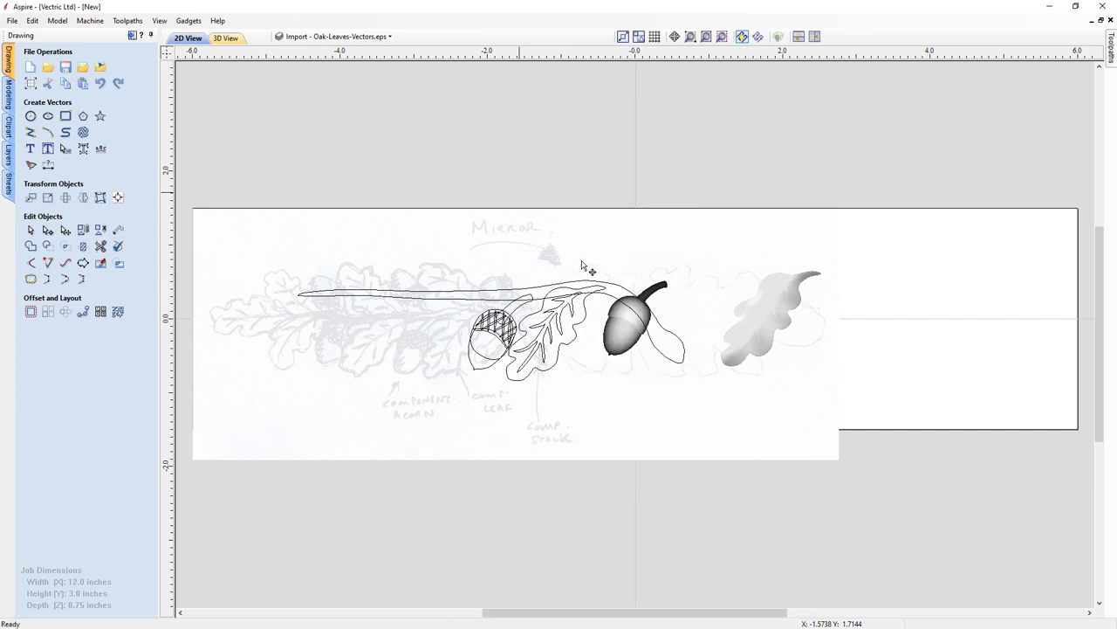
{"action": "mouse_move", "coordinate": [622, 333]}
{"action": "left_mouse_down"}
{"action": "mouse_move", "coordinate": [843, 325]}
{"action": "mouse_move", "coordinate": [833, 329]}
{"action": "left_mouse_up"}
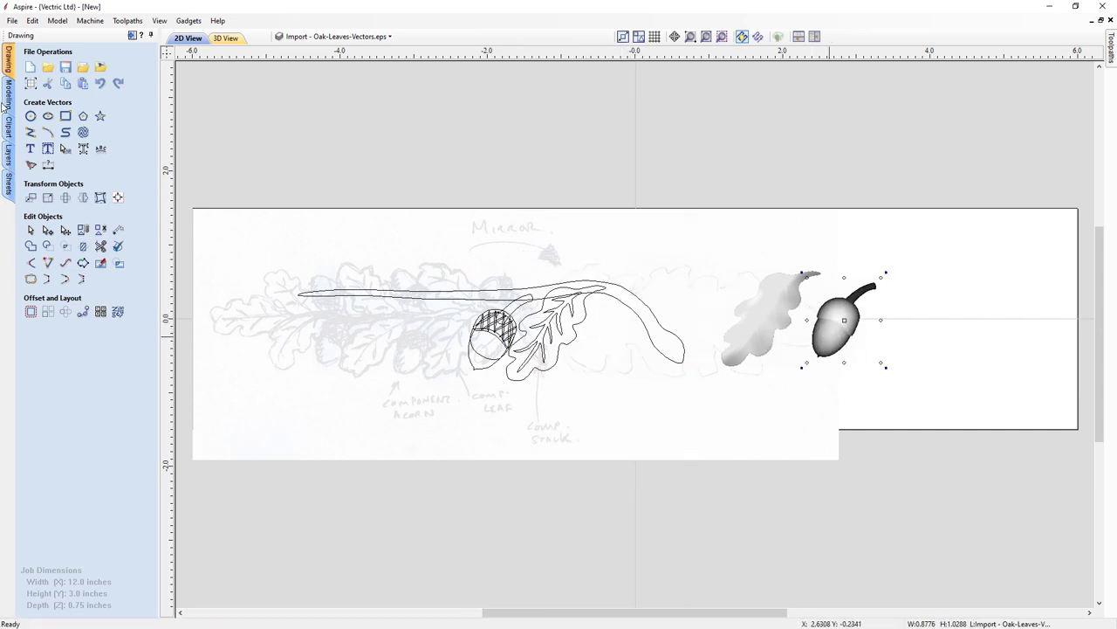
{"action": "left_click", "coordinate": [8, 94]}
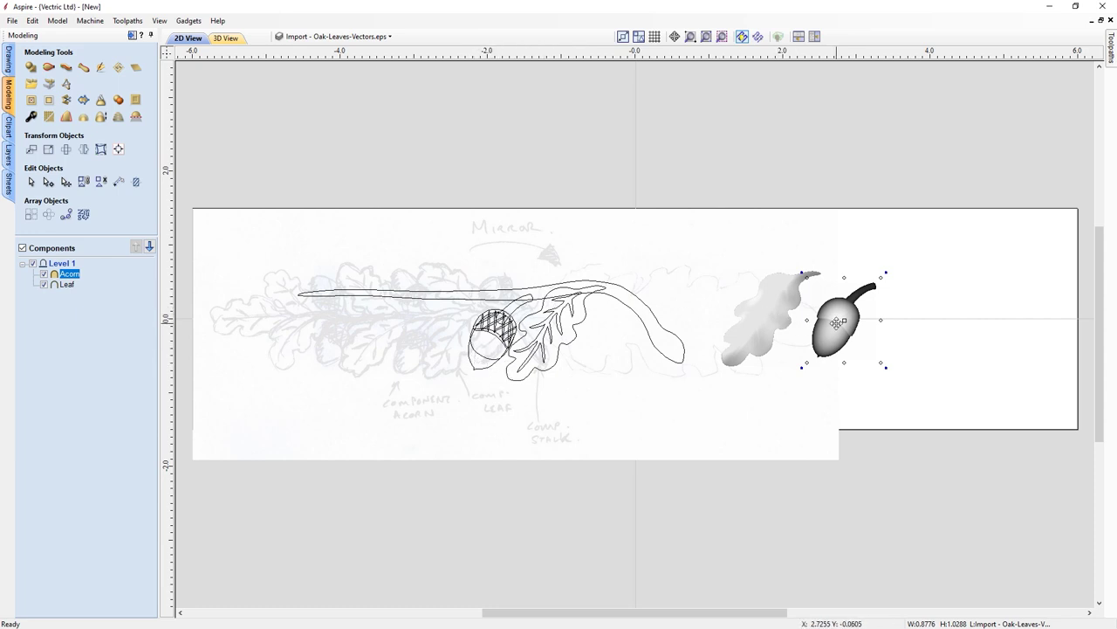
Align the Acorn component's left and bottom edges to the hatched acorn outline
{"action": "left_click", "coordinate": [495, 365], "text": "shift"}
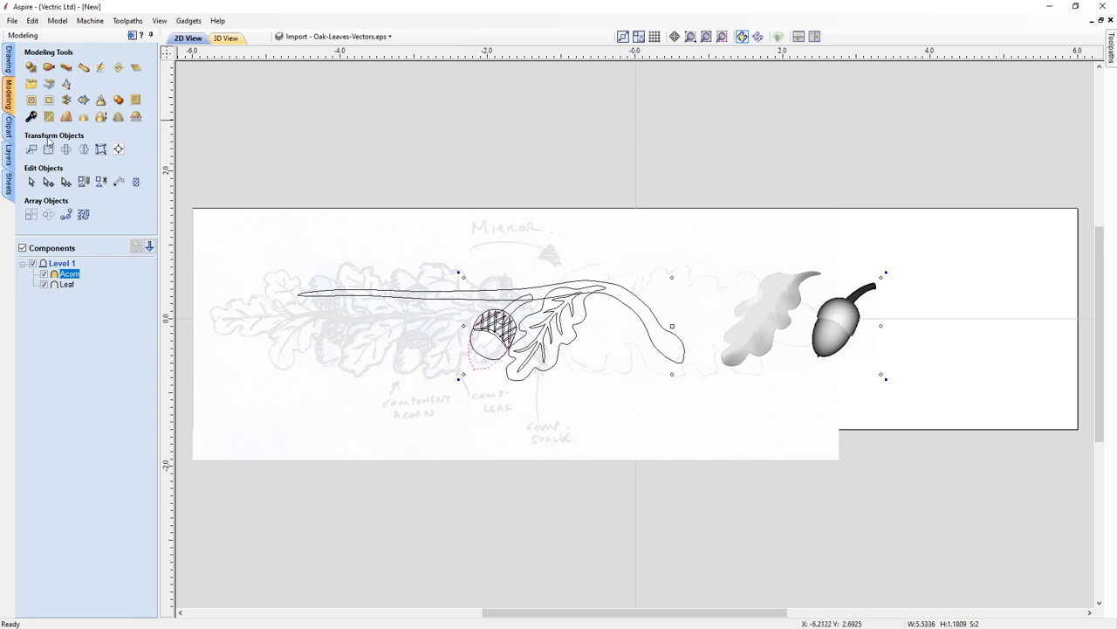
{"action": "left_click", "coordinate": [119, 149]}
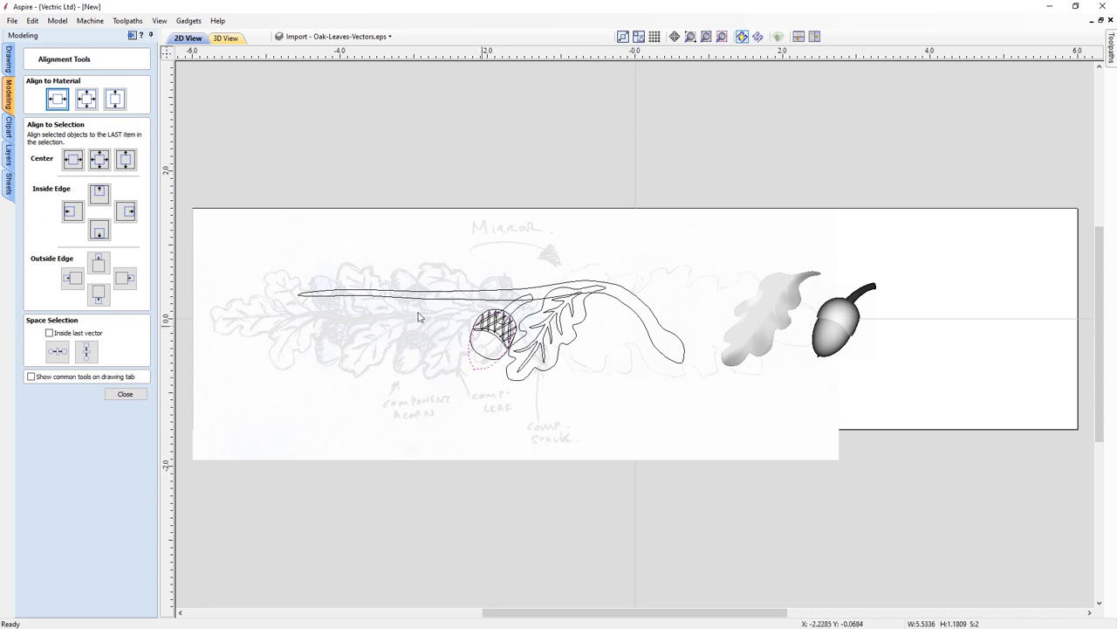
{"action": "left_click", "coordinate": [72, 213]}
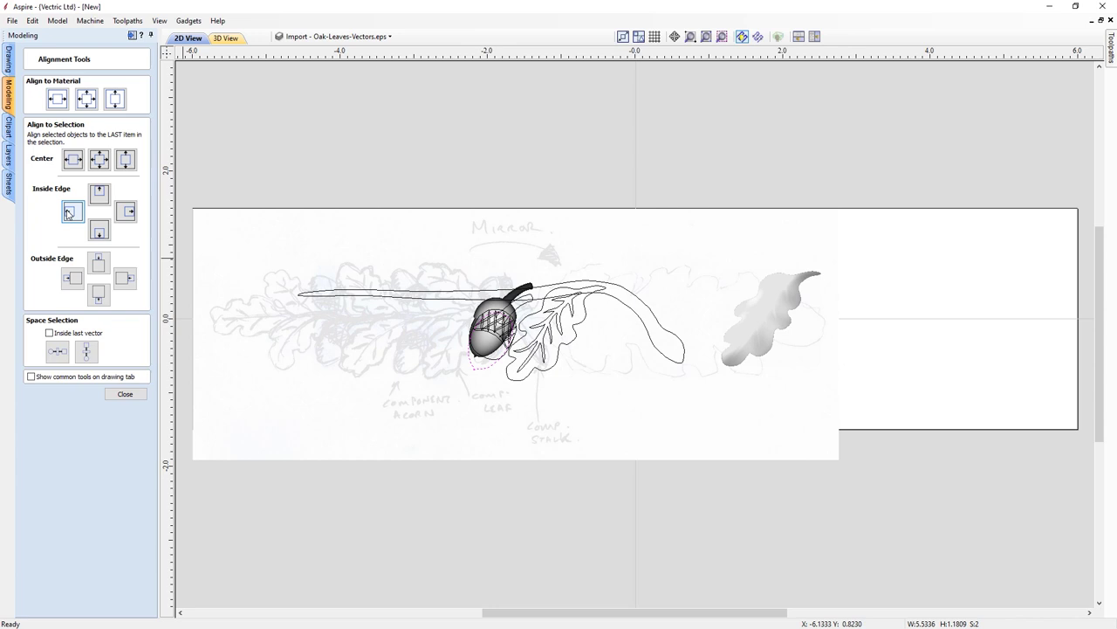
{"action": "left_click", "coordinate": [98, 230]}
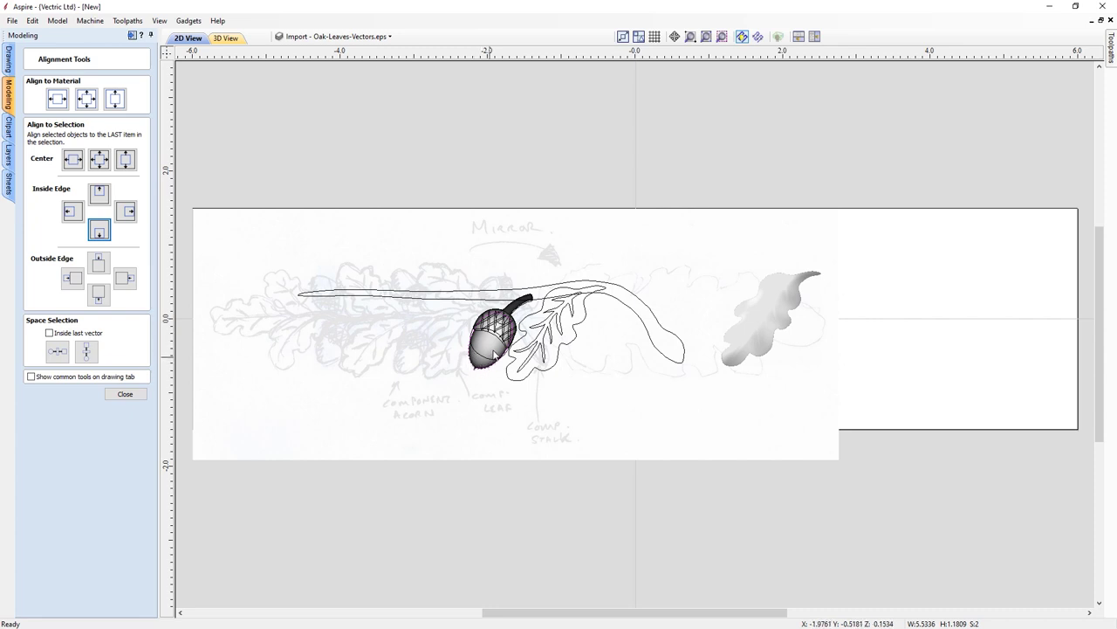
{"action": "left_click", "coordinate": [769, 309]}
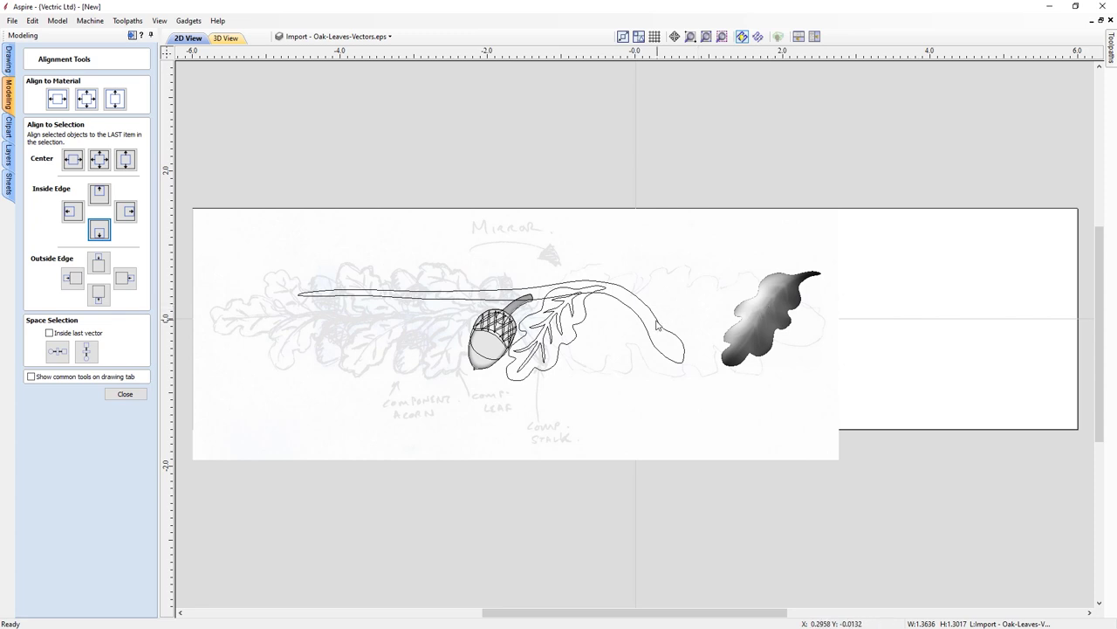
Center the Leaf component over the sketched leaf outline
{"action": "left_click", "coordinate": [576, 329], "text": "shift"}
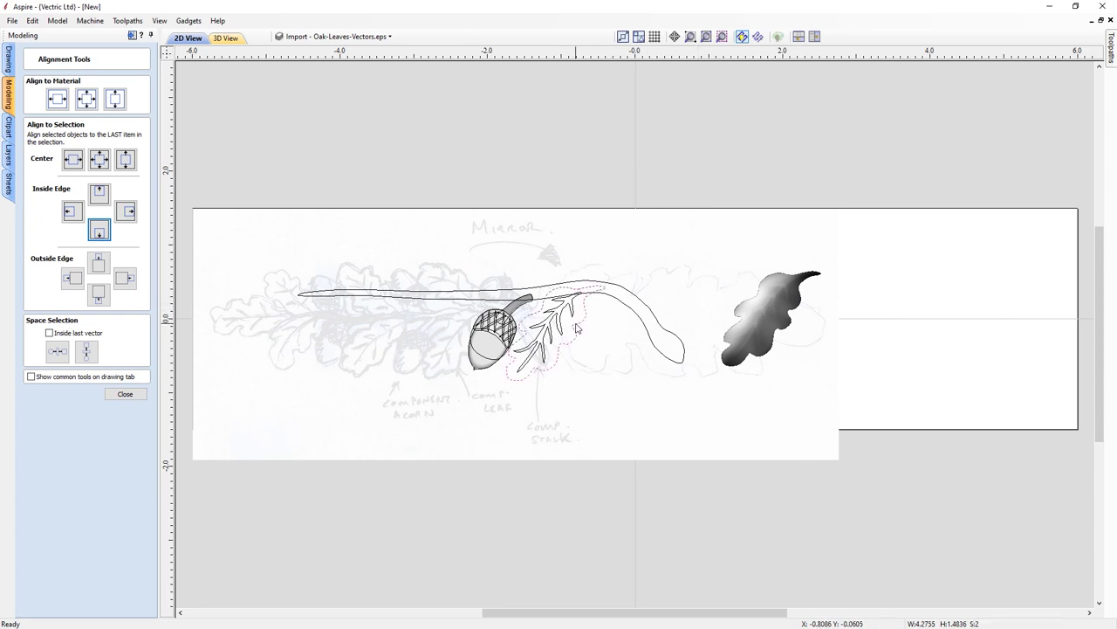
{"action": "left_click", "coordinate": [101, 160]}
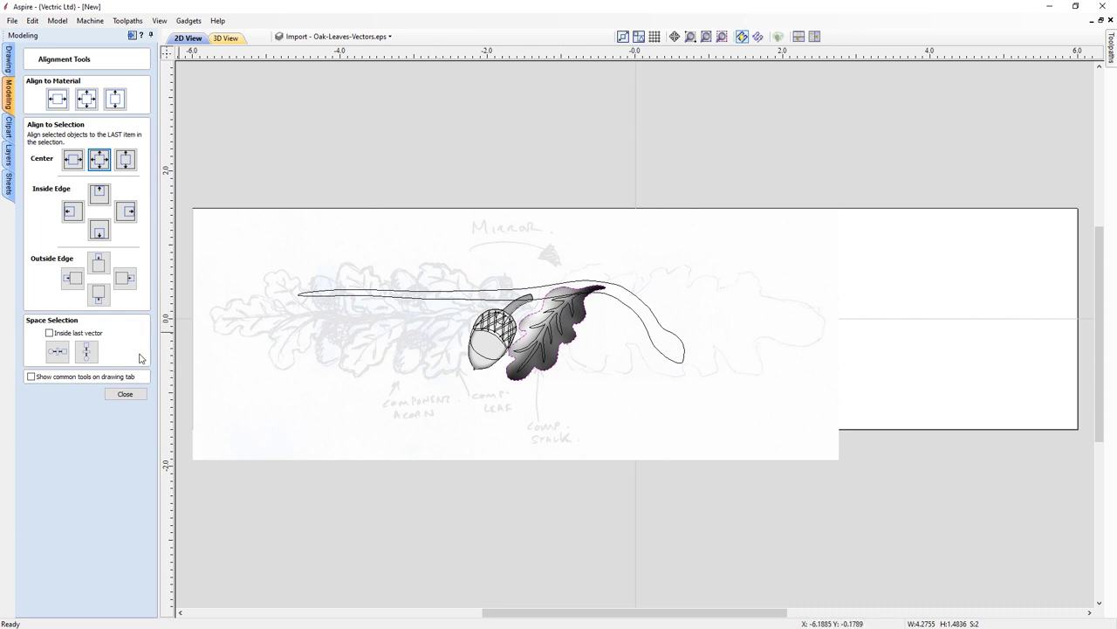
{"action": "left_click", "coordinate": [125, 394]}
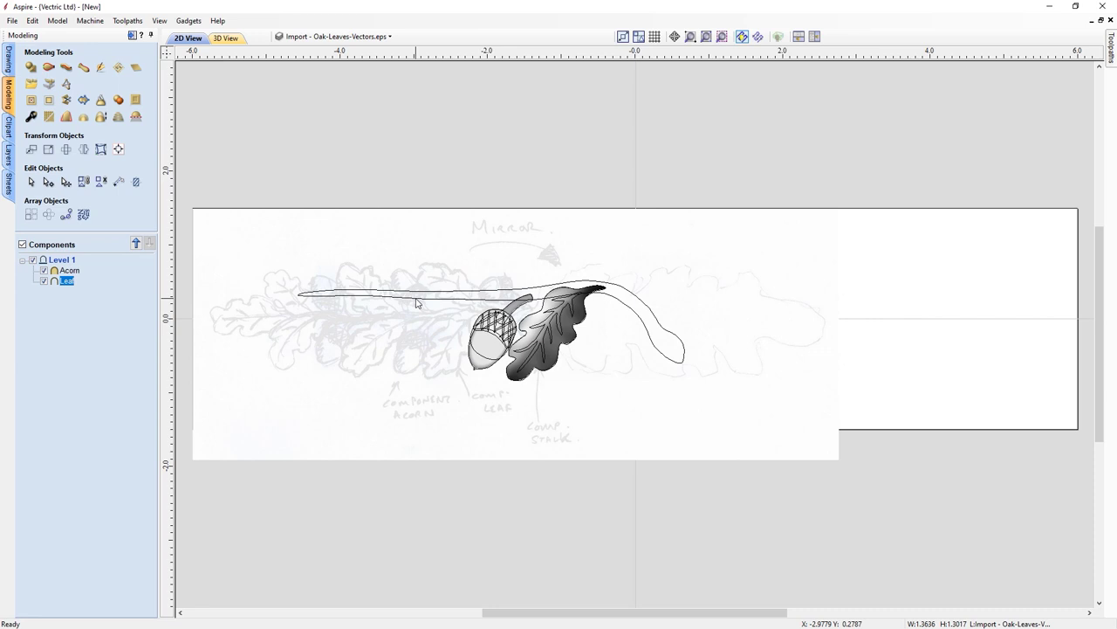
Select the long stalk vector running along the sketch
{"action": "left_click", "coordinate": [416, 303]}
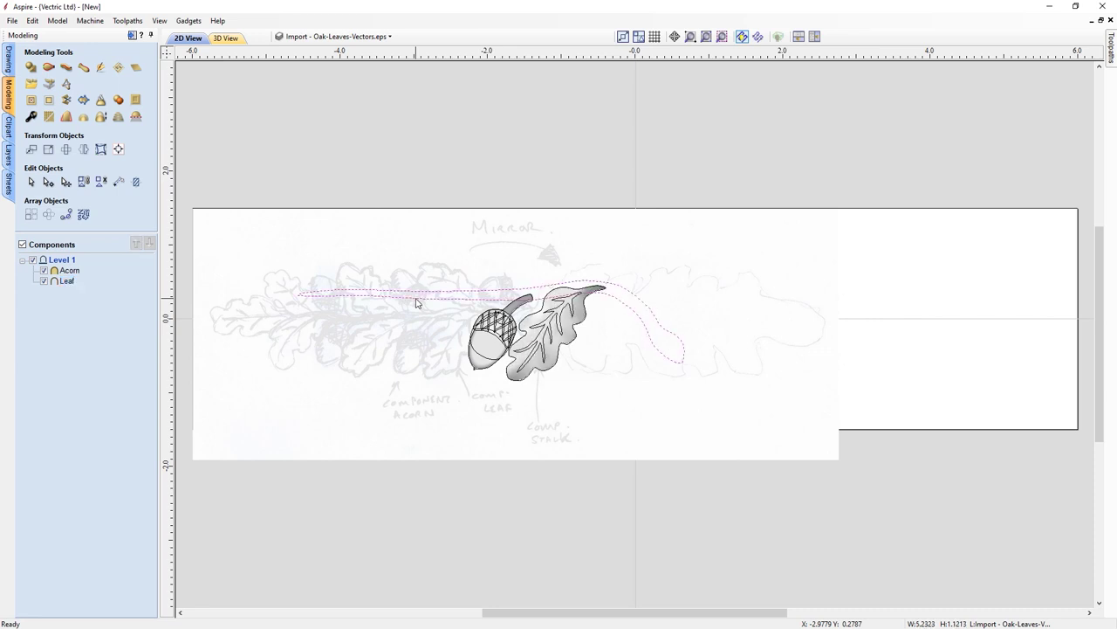
Build a rounded component named Twig from the stalk outline and view it in tiled 2D/3D windows
{"action": "left_click", "coordinate": [31, 68]}
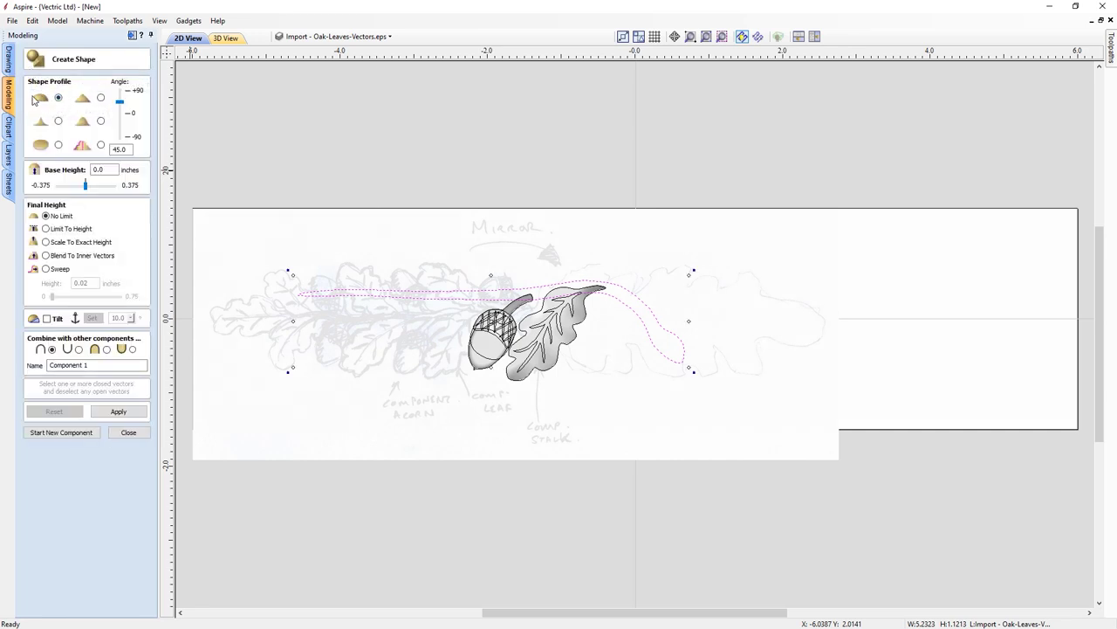
{"action": "left_click", "coordinate": [116, 150]}
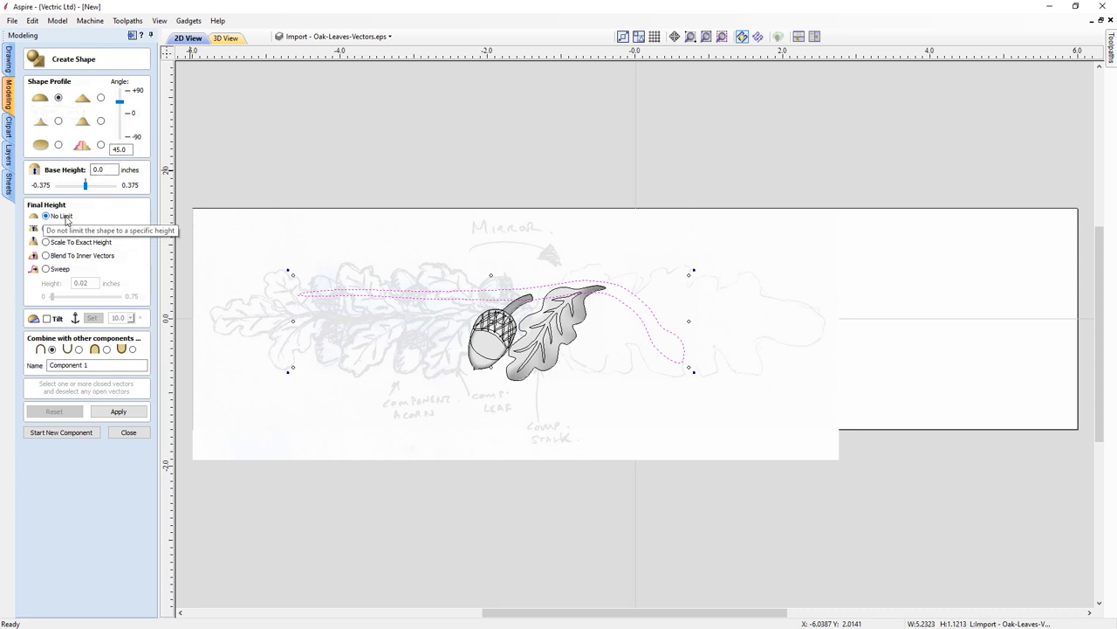
{"action": "left_click", "coordinate": [107, 350]}
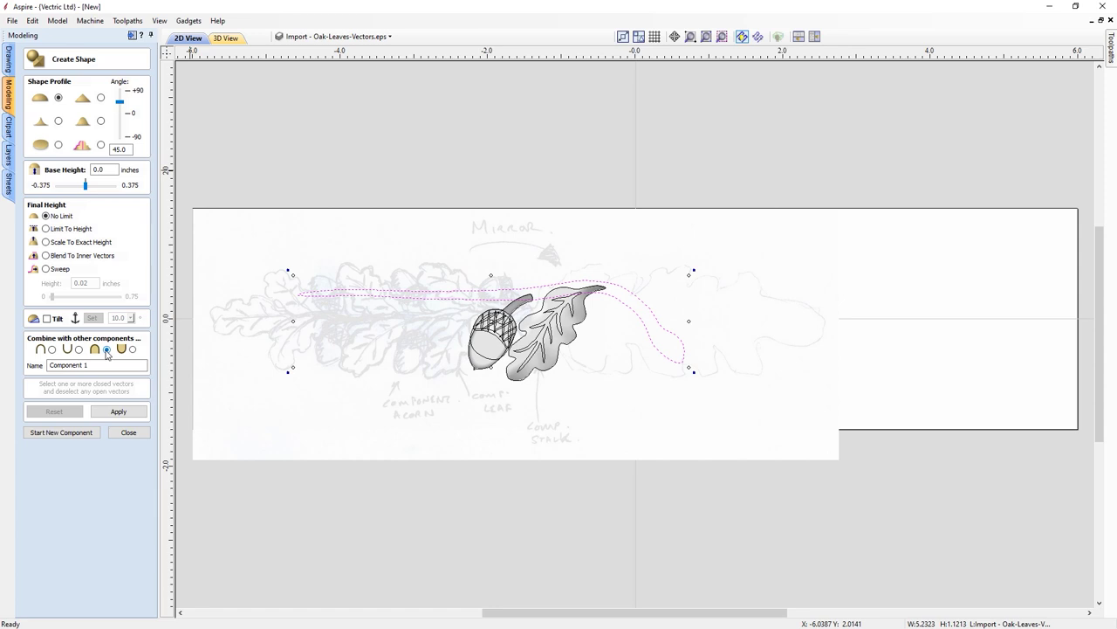
{"action": "left_click", "coordinate": [103, 364]}
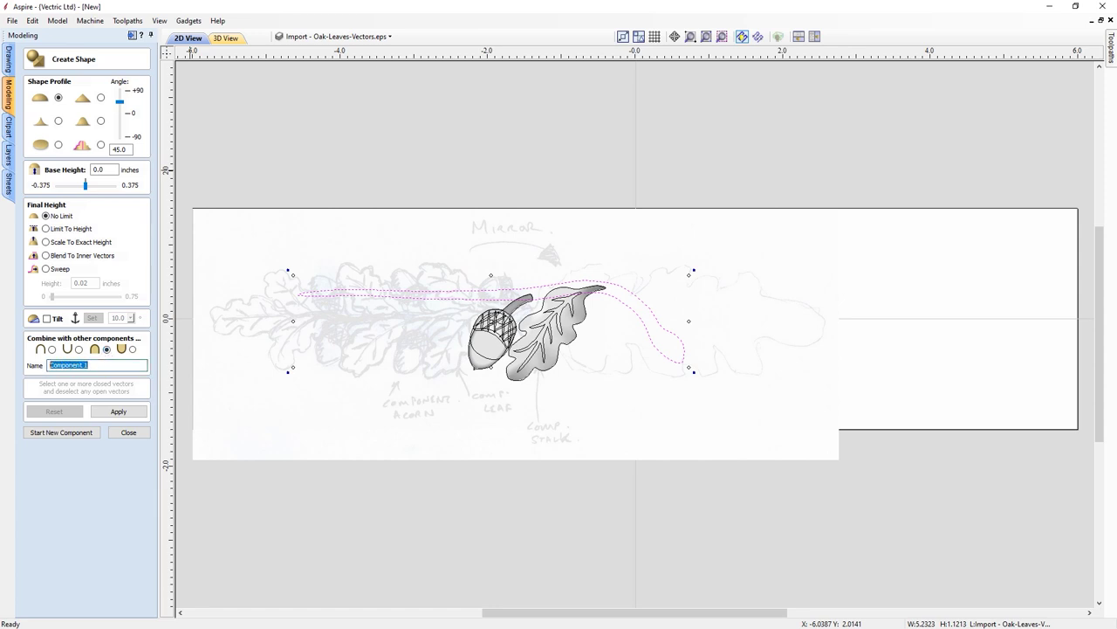
{"action": "type", "text": "Twig"}
{"action": "left_click", "coordinate": [113, 410]}
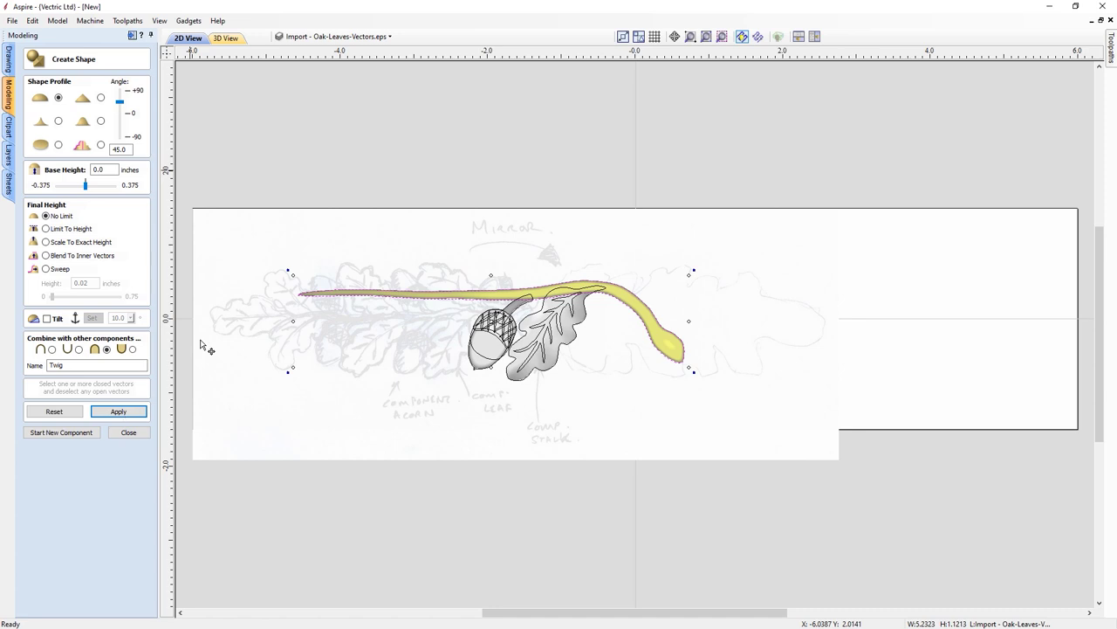
{"action": "left_click", "coordinate": [801, 37]}
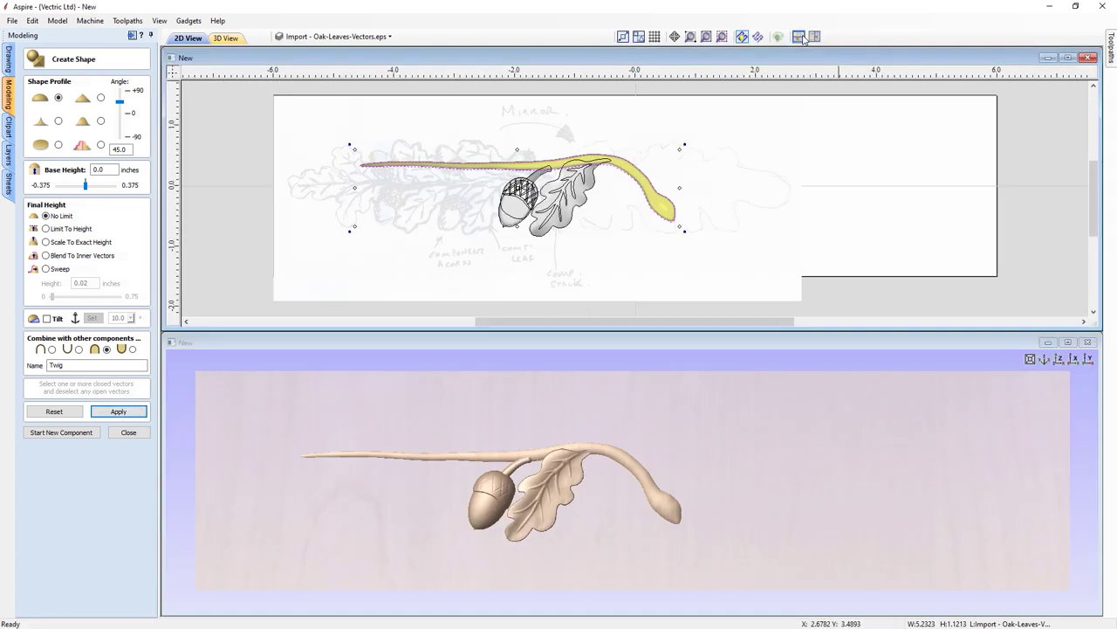
{"action": "left_click_drag", "start_coordinate": [591, 541], "coordinate": [584, 464]}
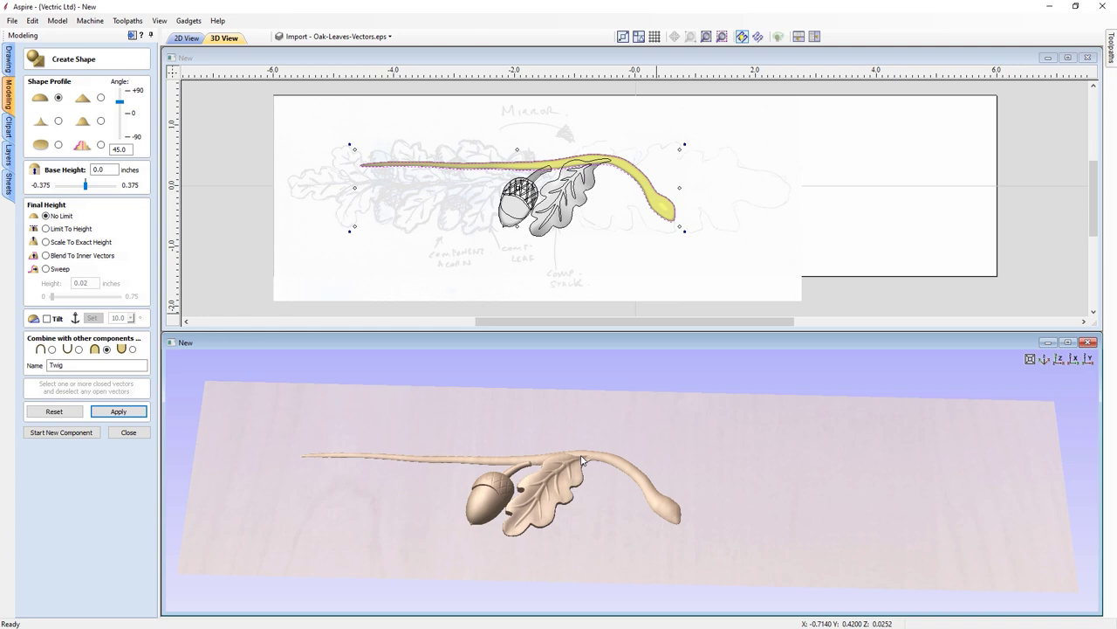
{"action": "left_click", "coordinate": [129, 432]}
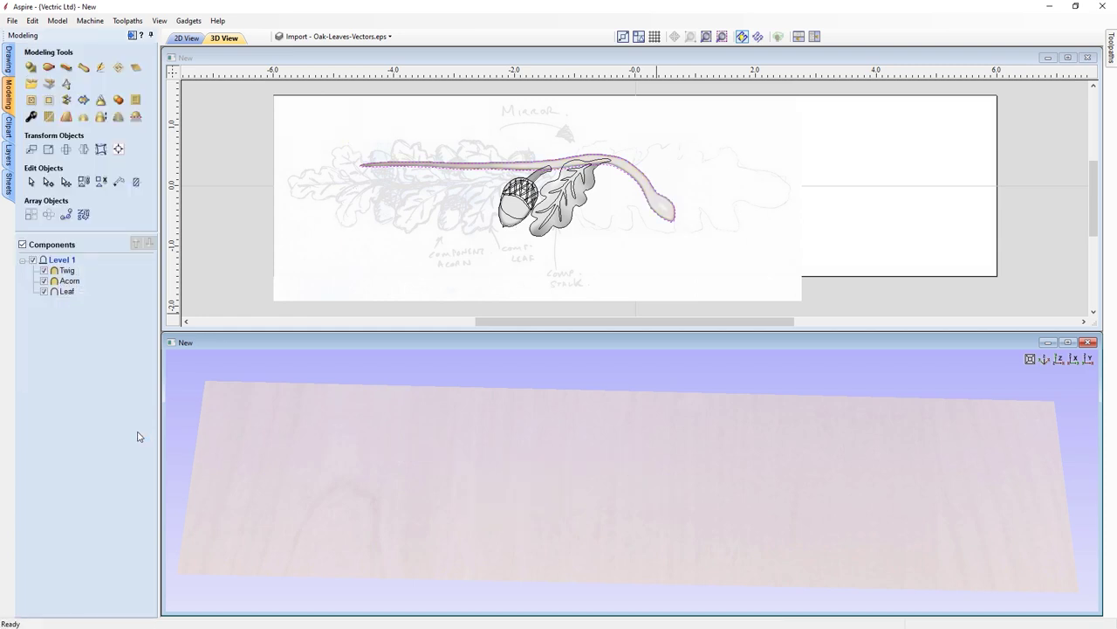
Lower the sketch bitmap's fading from 52% to 21% in its Object Properties
{"action": "left_click", "coordinate": [1060, 358]}
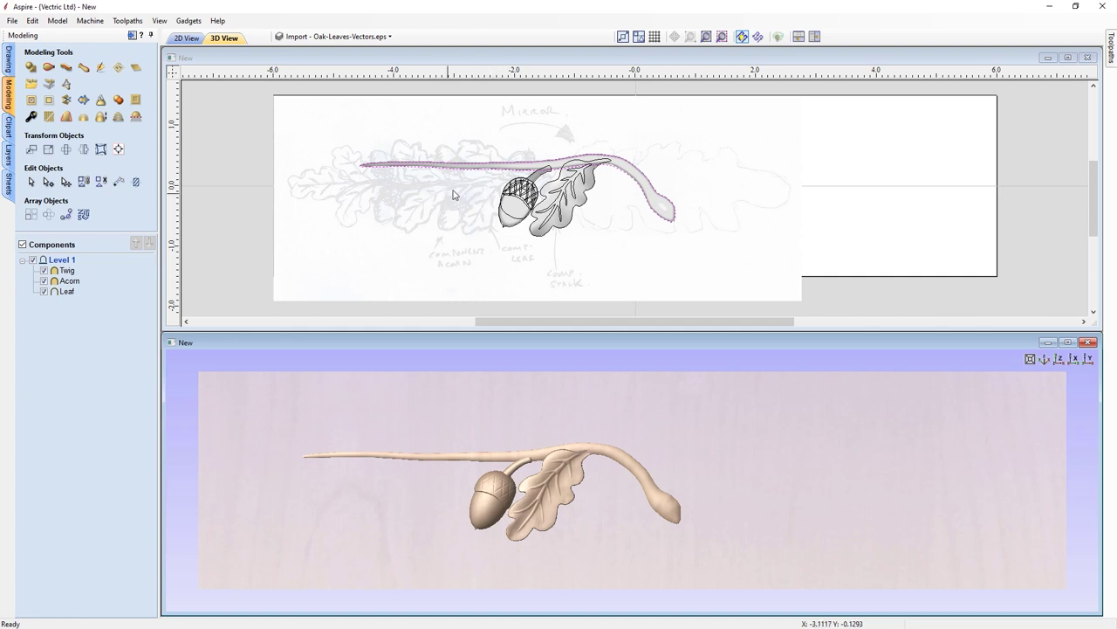
{"action": "left_click", "coordinate": [359, 199]}
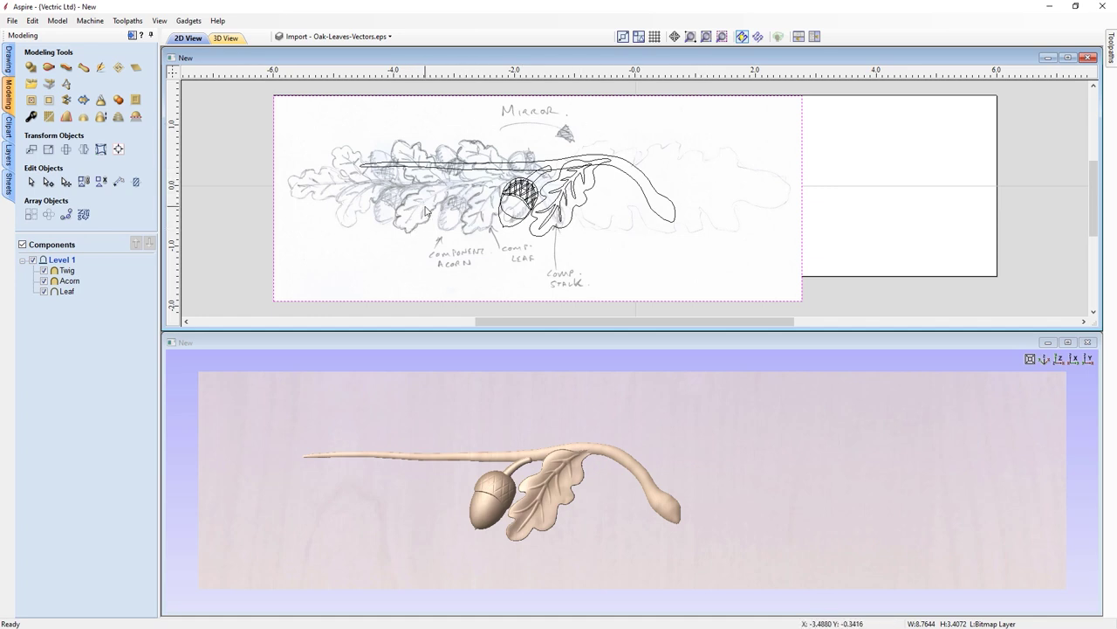
{"action": "right_click", "coordinate": [426, 213]}
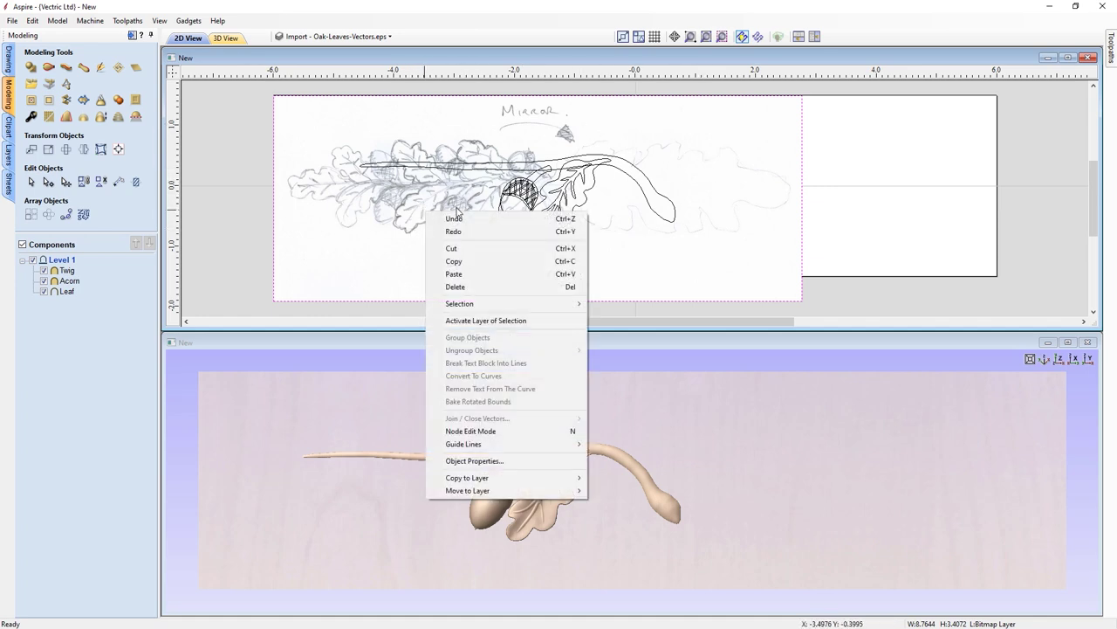
{"action": "left_click", "coordinate": [470, 461]}
{"action": "mouse_move", "coordinate": [550, 320]}
{"action": "left_mouse_down"}
{"action": "mouse_move", "coordinate": [573, 321]}
{"action": "mouse_move", "coordinate": [525, 318]}
{"action": "left_mouse_up"}
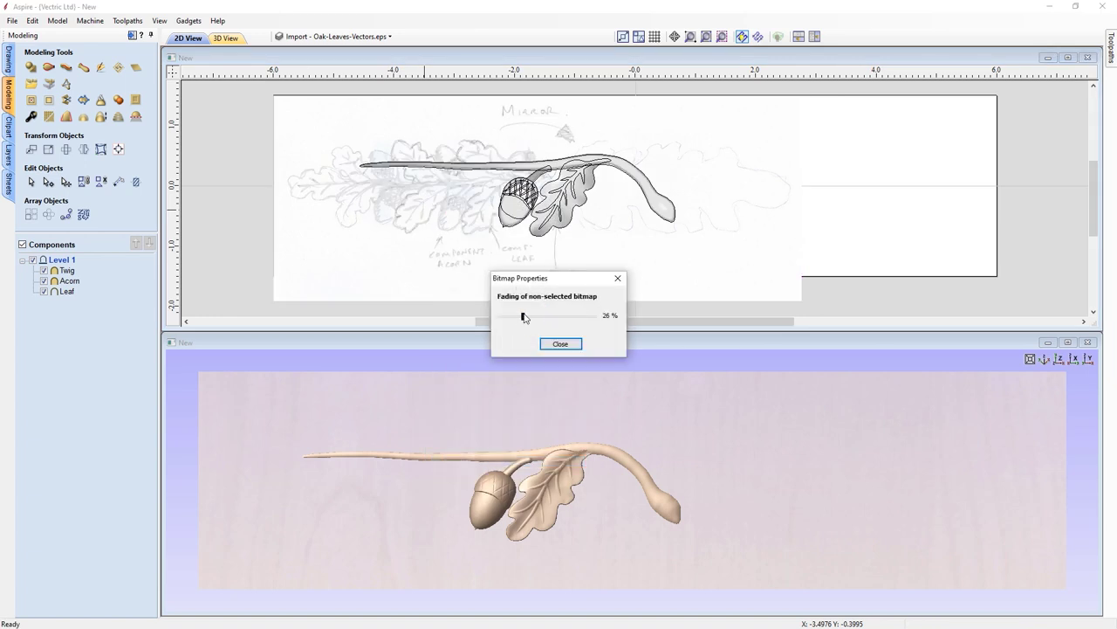
{"action": "left_click", "coordinate": [561, 344]}
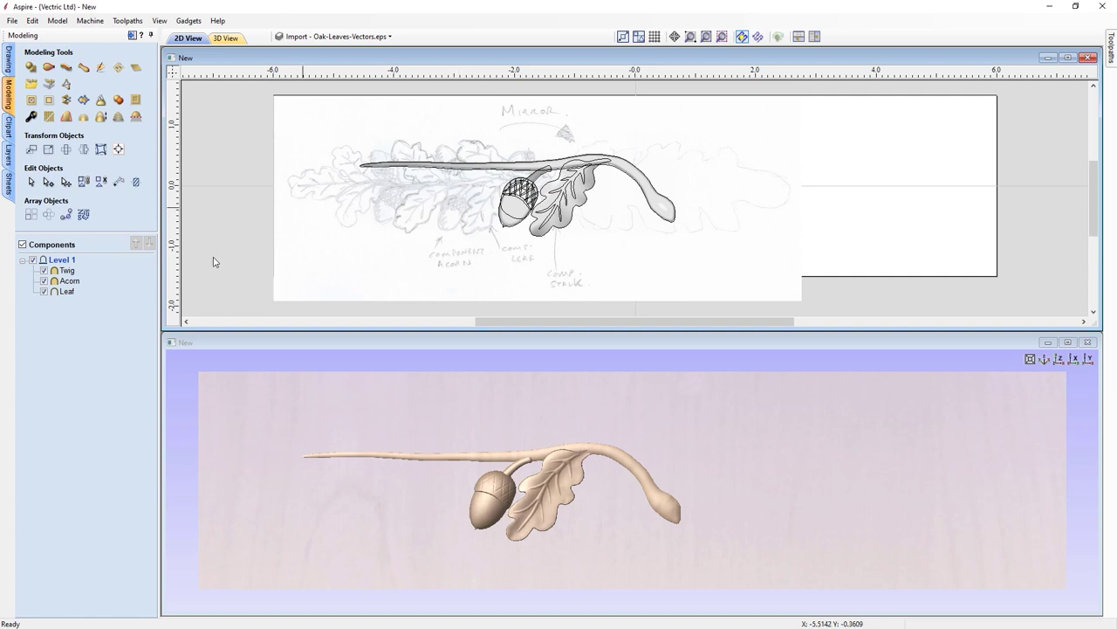
{"action": "left_click", "coordinate": [9, 61]}
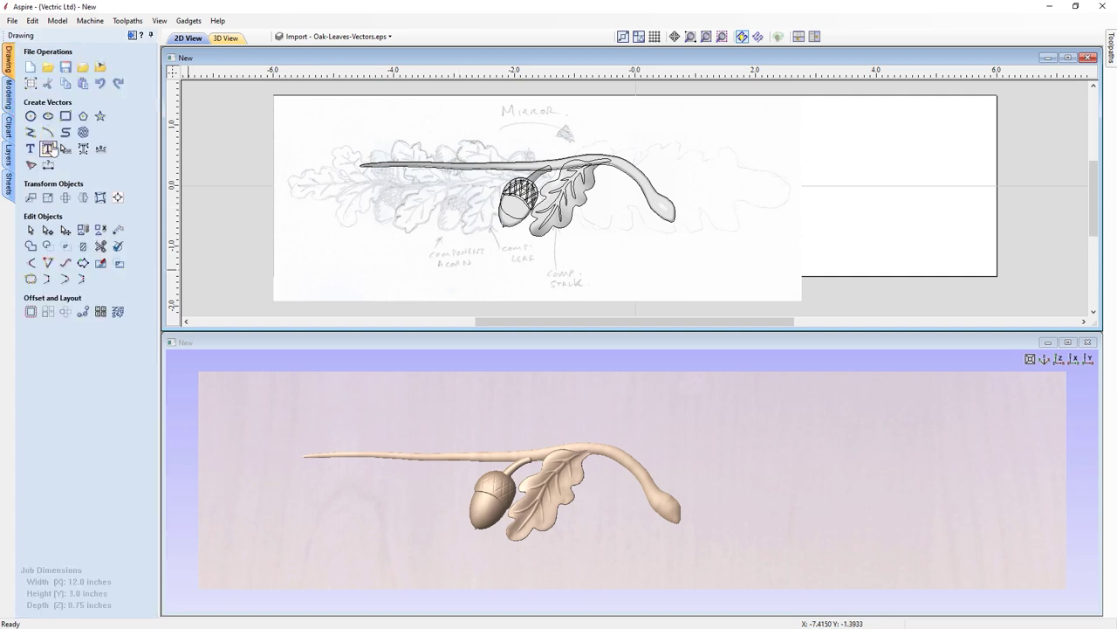
Resize the sketch bitmap to 12 inches wide with XY linked and shift it into the job area
{"action": "left_click", "coordinate": [377, 217]}
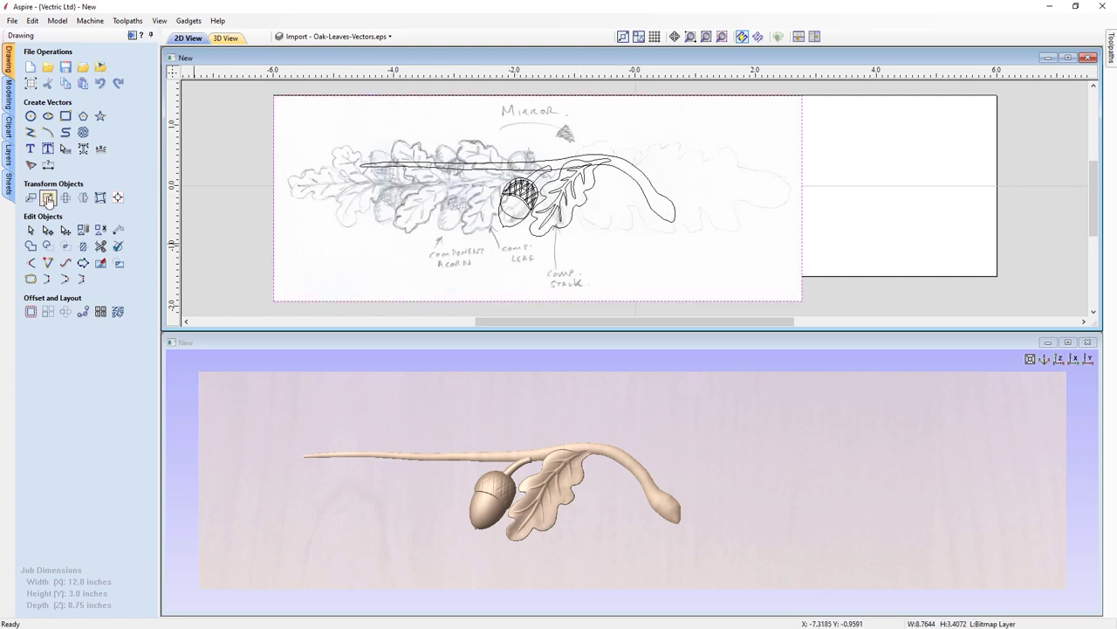
{"action": "left_click", "coordinate": [49, 199]}
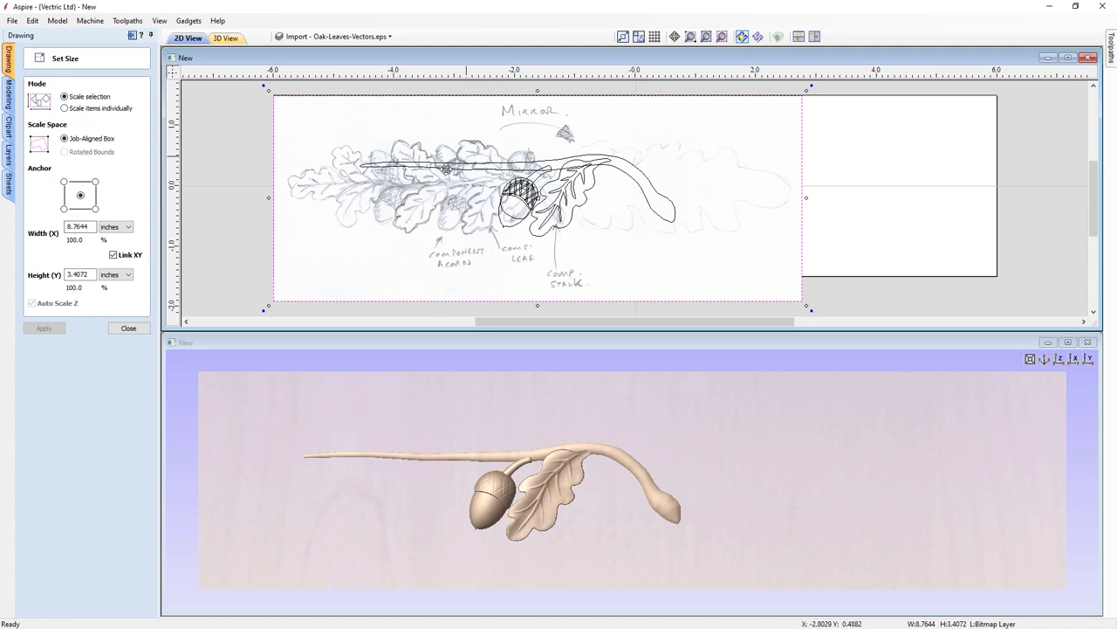
{"action": "double_click", "coordinate": [81, 226]}
{"action": "type", "text": "12"}
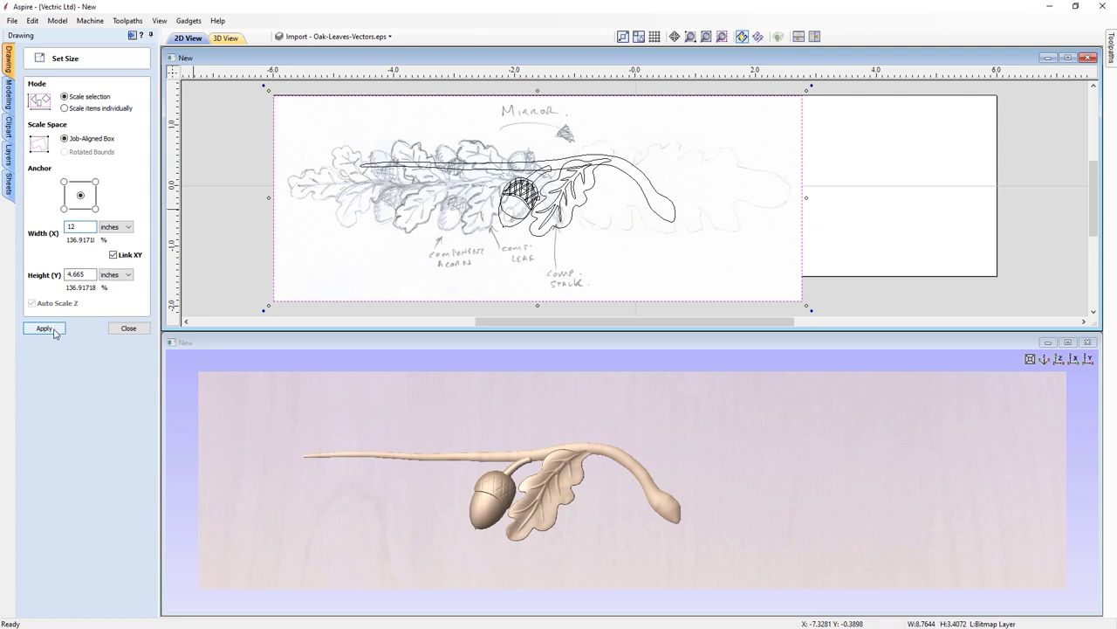
{"action": "left_click", "coordinate": [45, 329]}
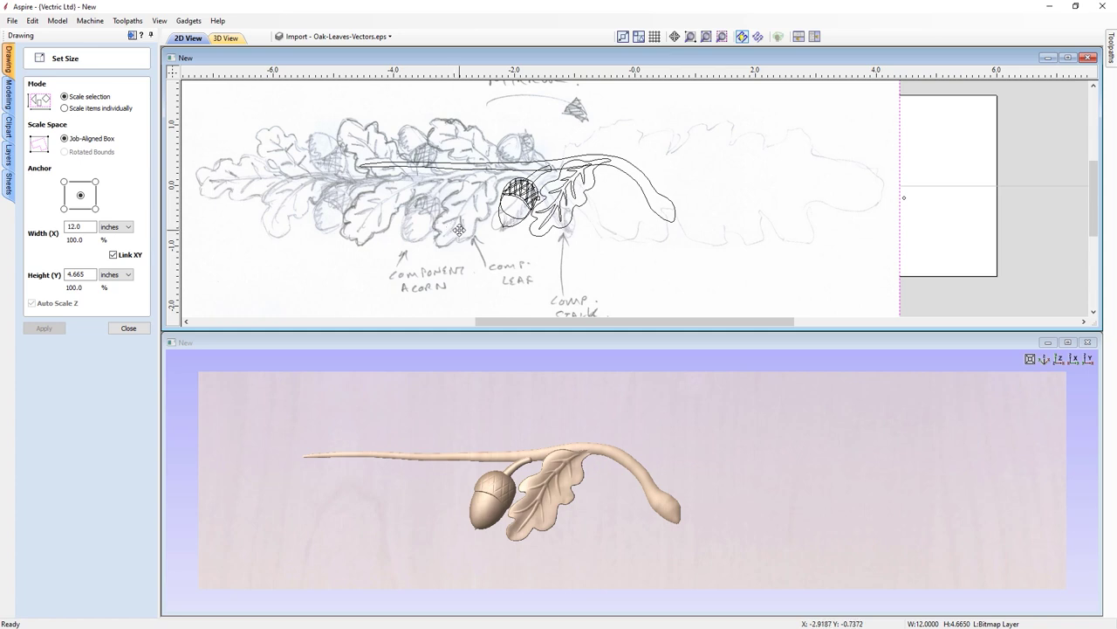
{"action": "left_click_drag", "start_coordinate": [453, 227], "coordinate": [542, 211]}
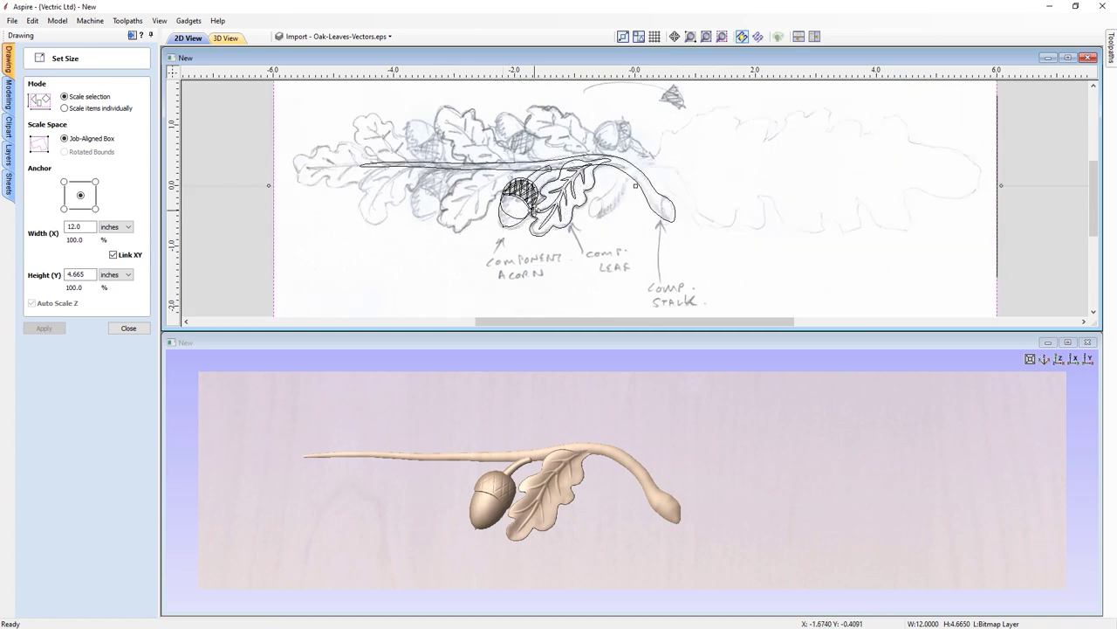
{"action": "left_click", "coordinate": [128, 328]}
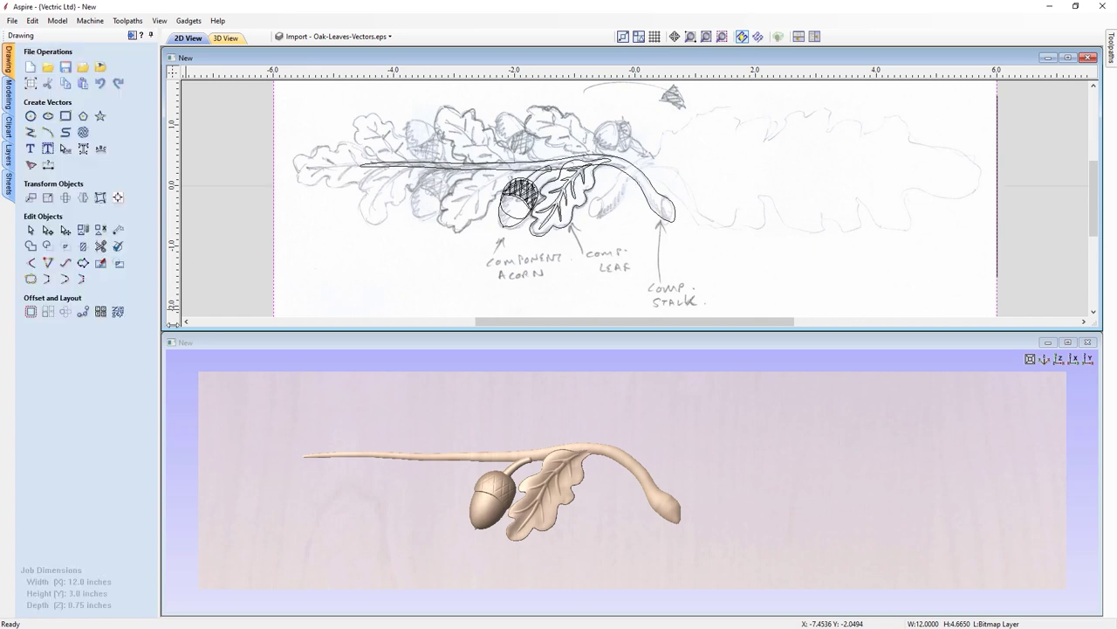
Drag a copy of the acorn and leaf pair further left along the twig
{"action": "left_click", "coordinate": [1028, 207]}
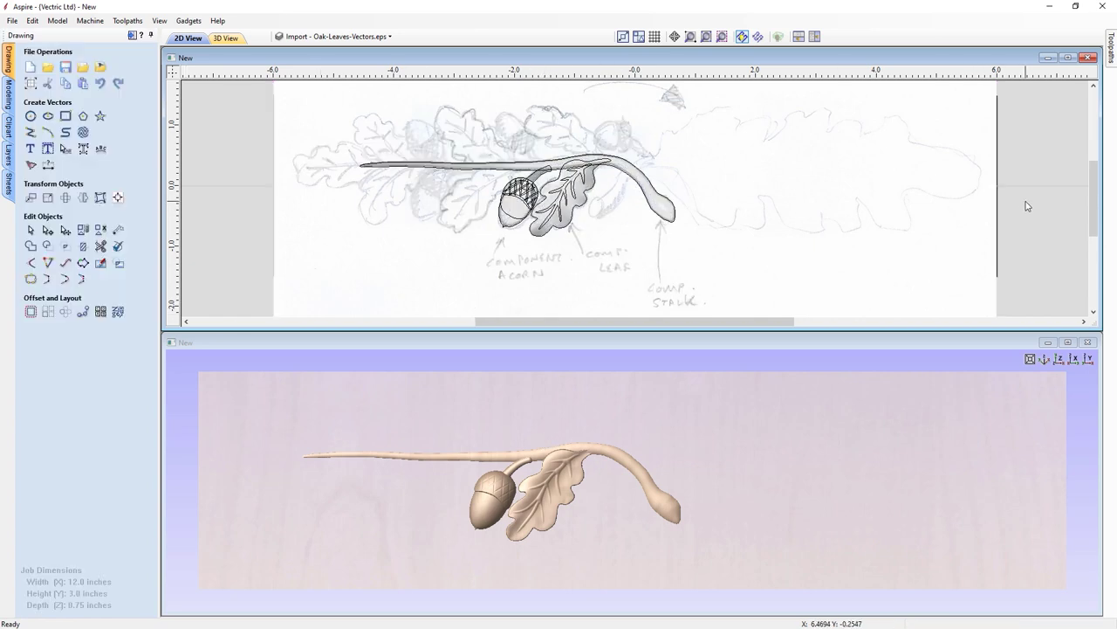
{"action": "left_click", "coordinate": [577, 187]}
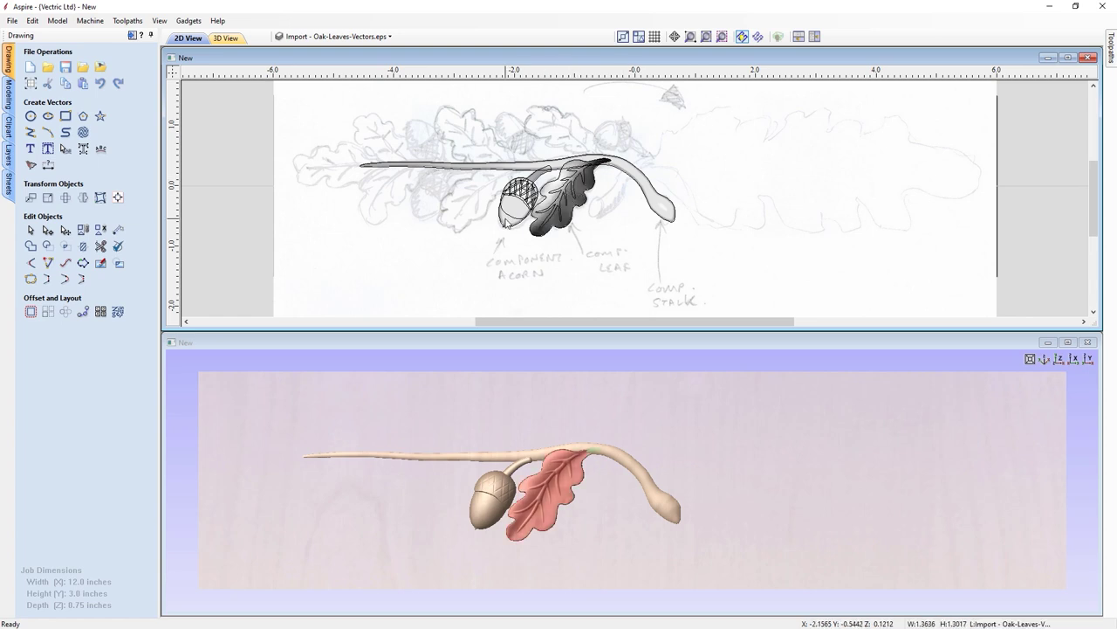
{"action": "left_click", "coordinate": [508, 218], "text": "shift"}
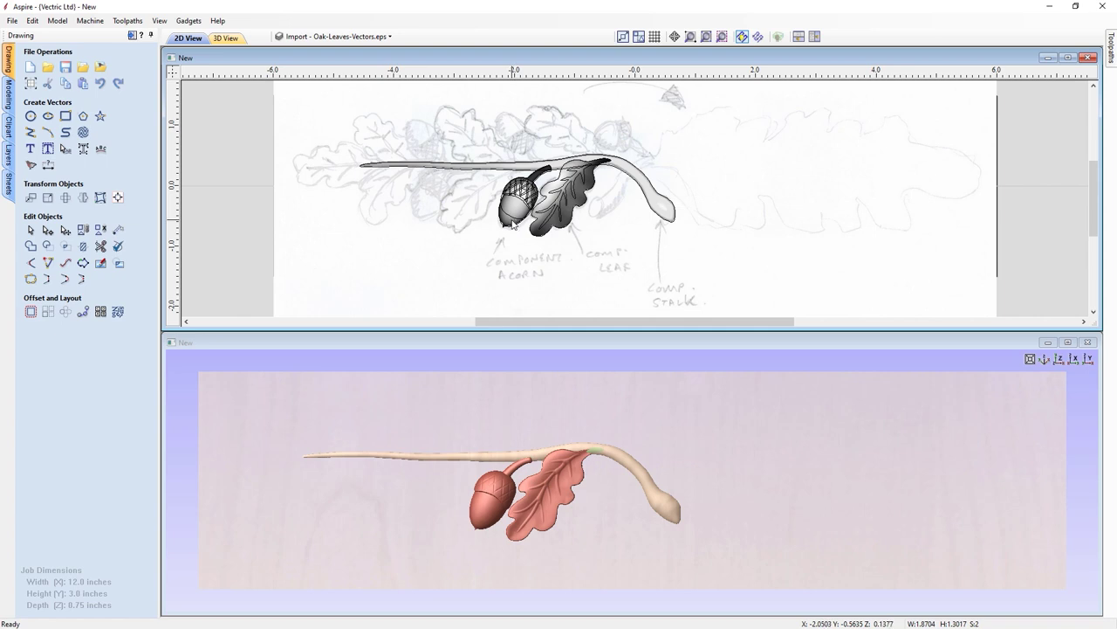
{"action": "left_click", "coordinate": [513, 223]}
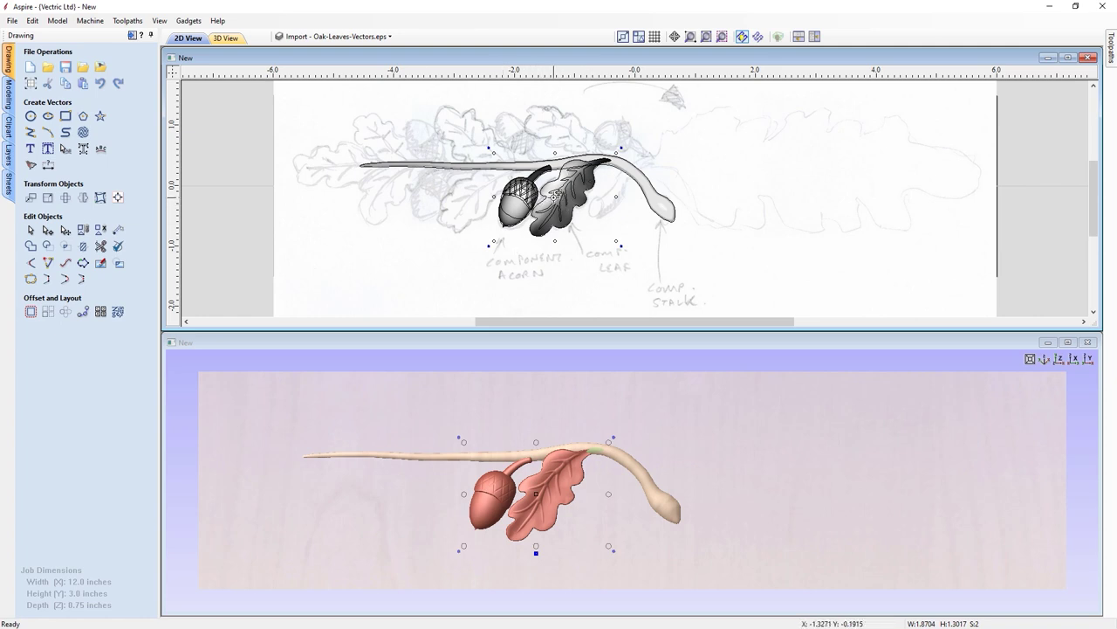
{"action": "left_click_drag", "start_coordinate": [555, 195], "coordinate": [470, 194]}
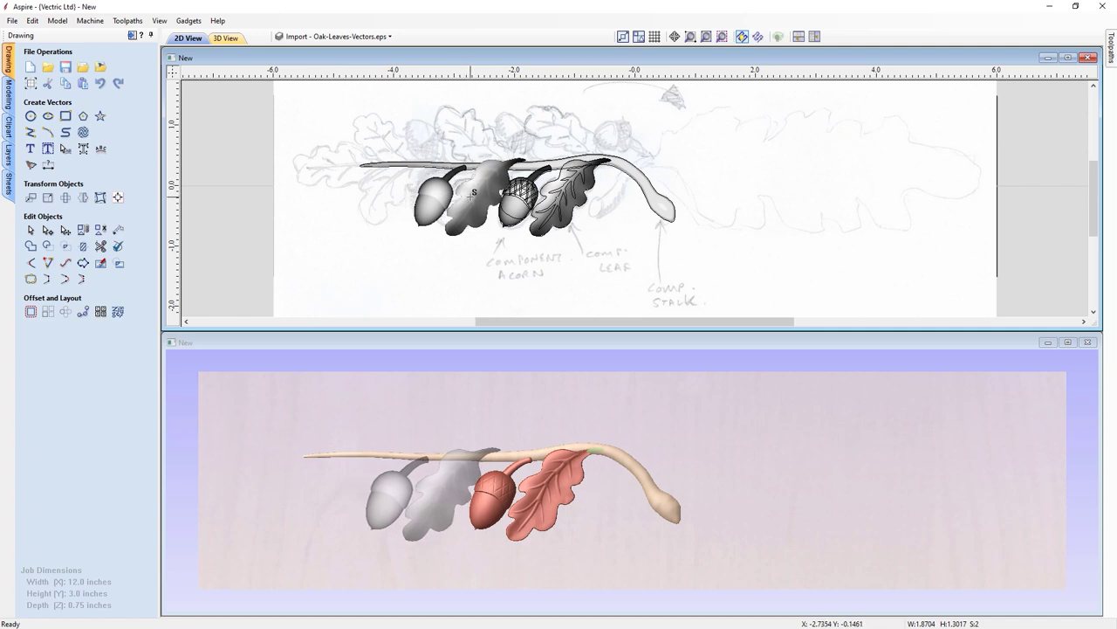
{"action": "left_click_drag", "start_coordinate": [471, 196], "coordinate": [468, 194]}
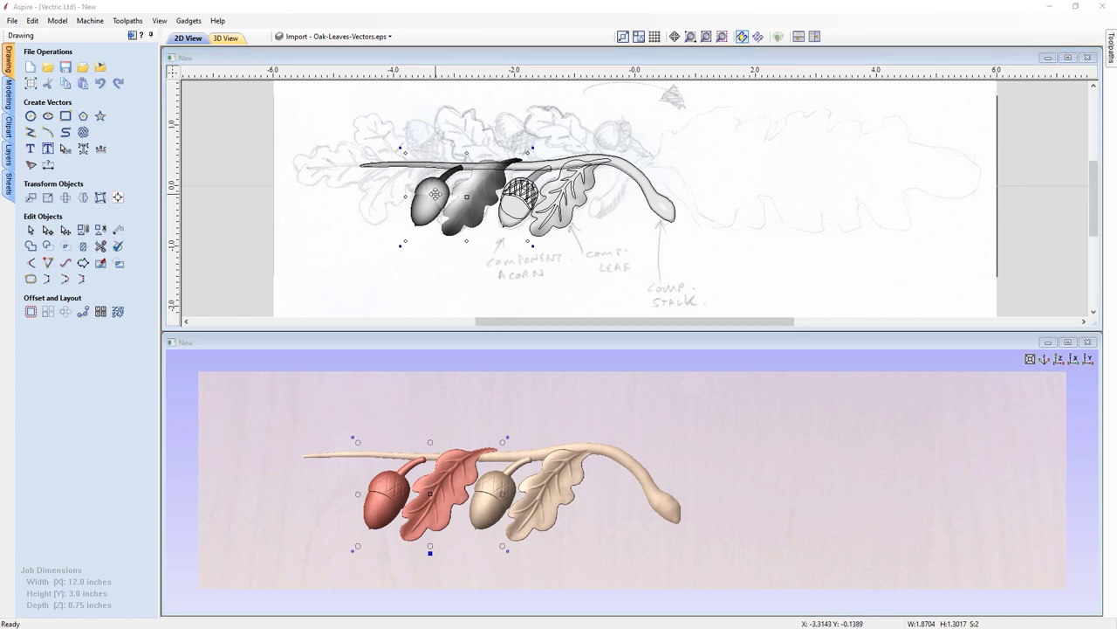
Copy the leaf twice more toward the twig's left end
{"action": "left_click", "coordinate": [435, 193], "text": "ctrl"}
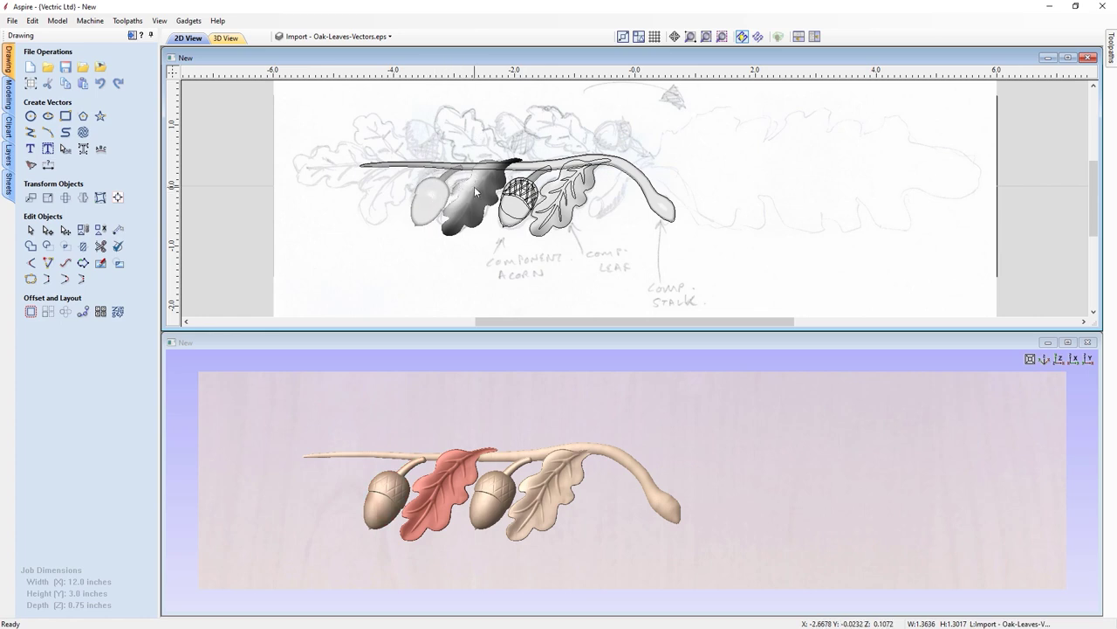
{"action": "left_click", "coordinate": [474, 186]}
{"action": "left_click_drag", "start_coordinate": [474, 186], "coordinate": [385, 186]}
{"action": "left_click", "coordinate": [332, 494]}
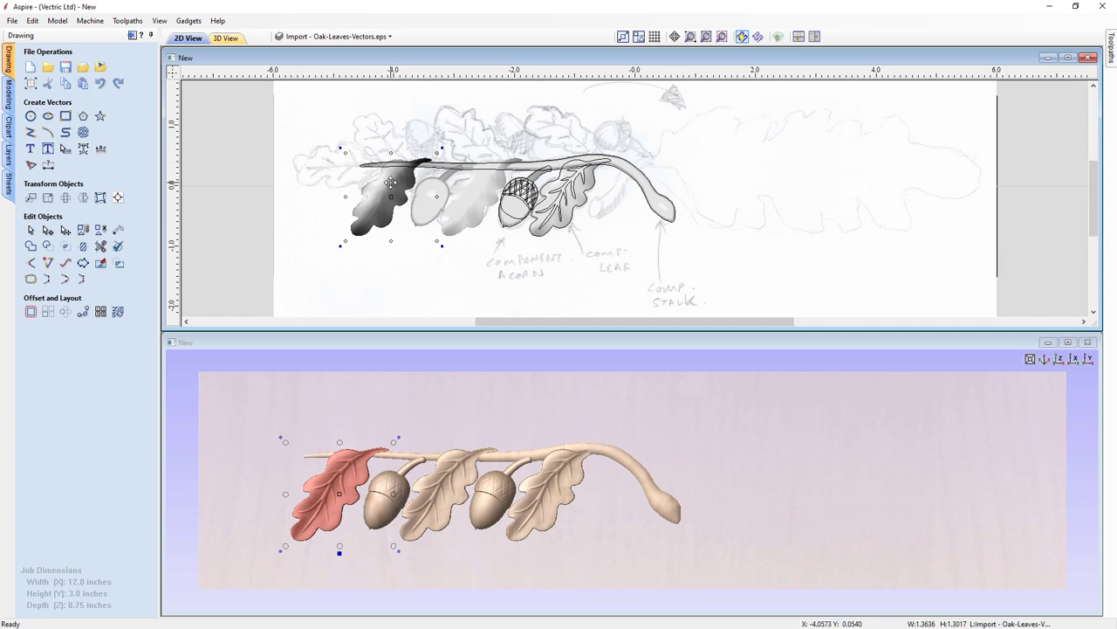
{"action": "mouse_move", "coordinate": [397, 181]}
{"action": "left_mouse_down", "text": "ctrl"}
{"action": "mouse_move", "coordinate": [323, 177]}
{"action": "mouse_move", "coordinate": [378, 185]}
{"action": "left_mouse_up", "text": "ctrl"}
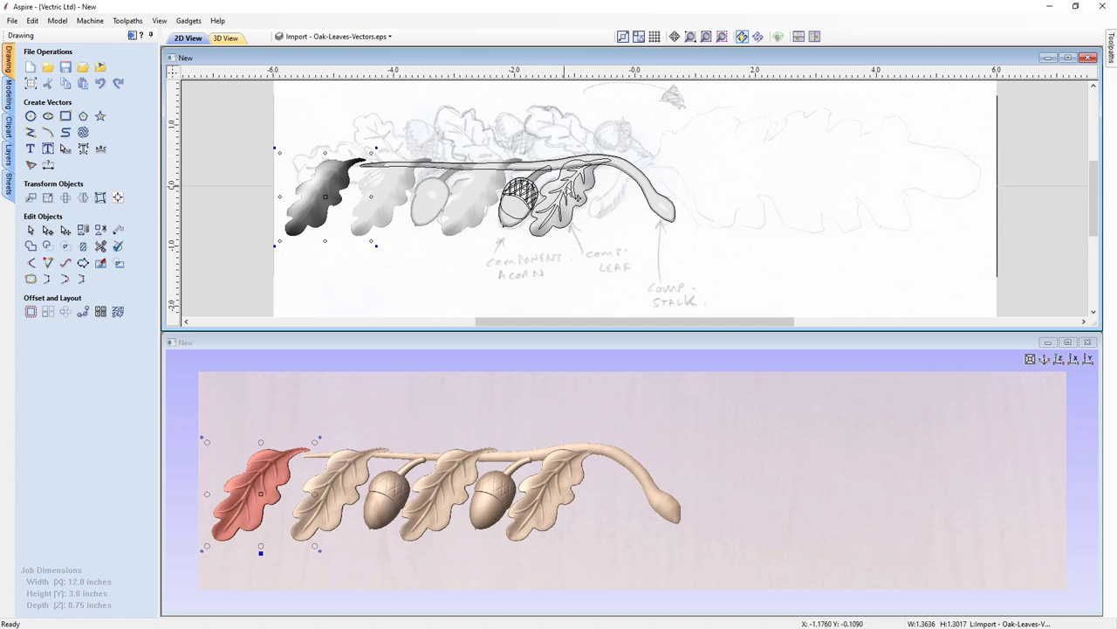
Select the two acorns and three leaves along the twig
{"action": "left_click", "coordinate": [591, 206]}
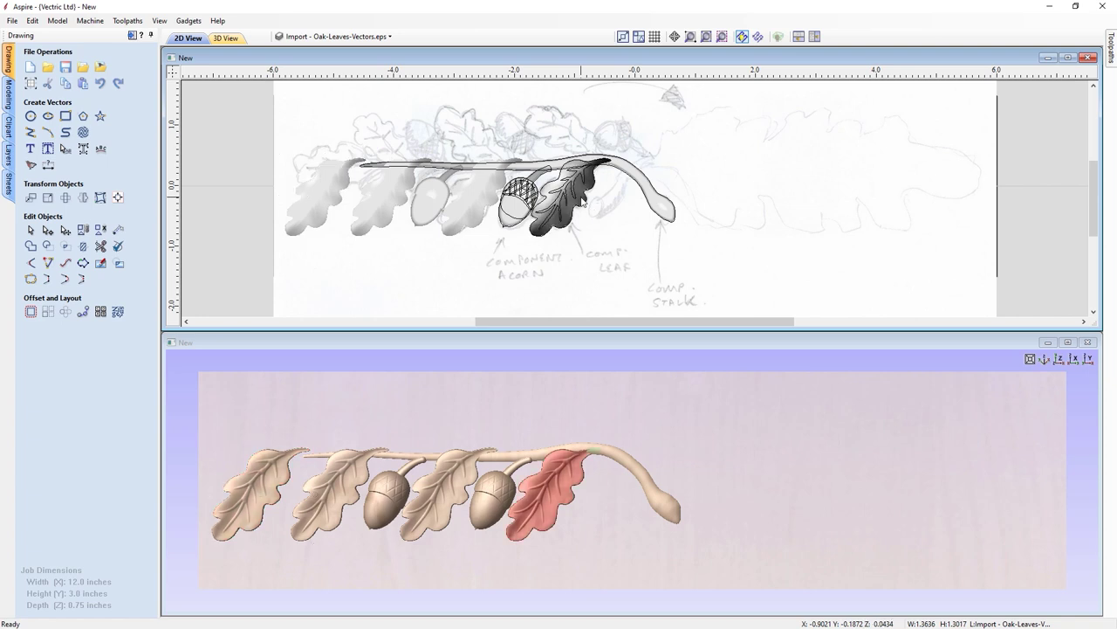
{"action": "left_click", "coordinate": [527, 210], "text": "shift"}
{"action": "left_click", "coordinate": [449, 202], "text": "shift"}
{"action": "left_click", "coordinate": [429, 199], "text": "shift"}
{"action": "left_click", "coordinate": [398, 201], "text": "shift"}
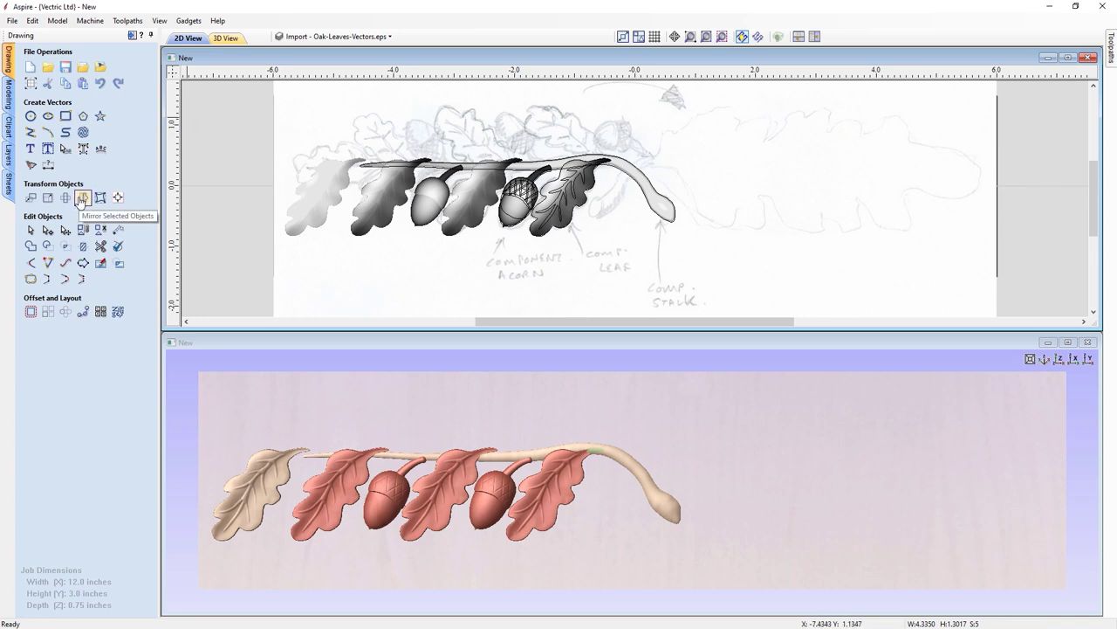
Create a top-mirrored copy of the acorns and leaves and nudge it down toward the twig
{"action": "left_click", "coordinate": [82, 198]}
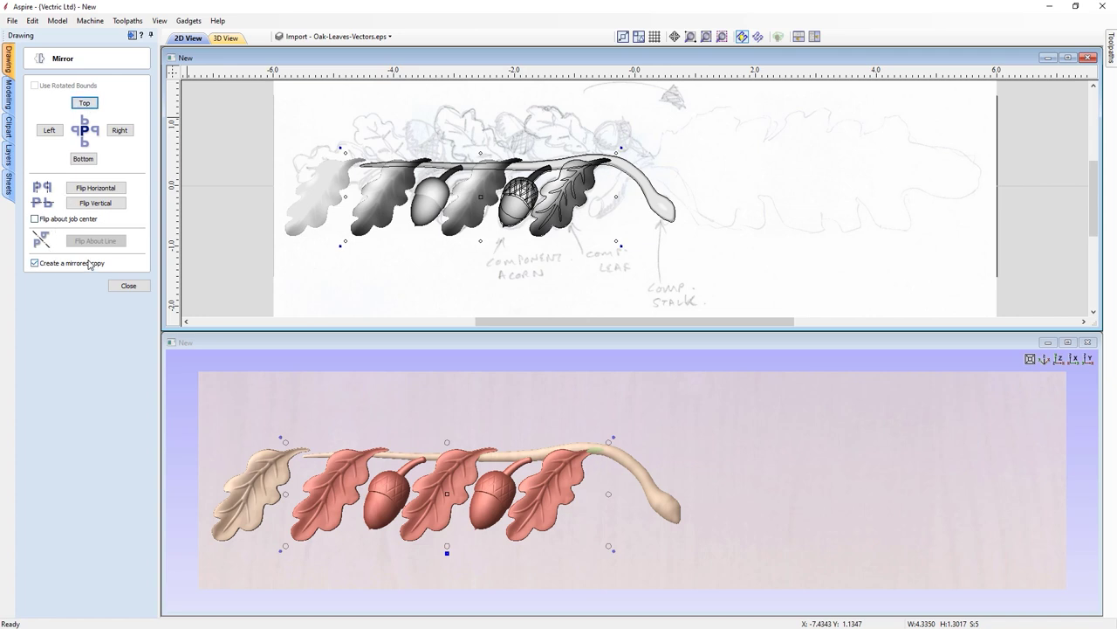
{"action": "left_click", "coordinate": [83, 104]}
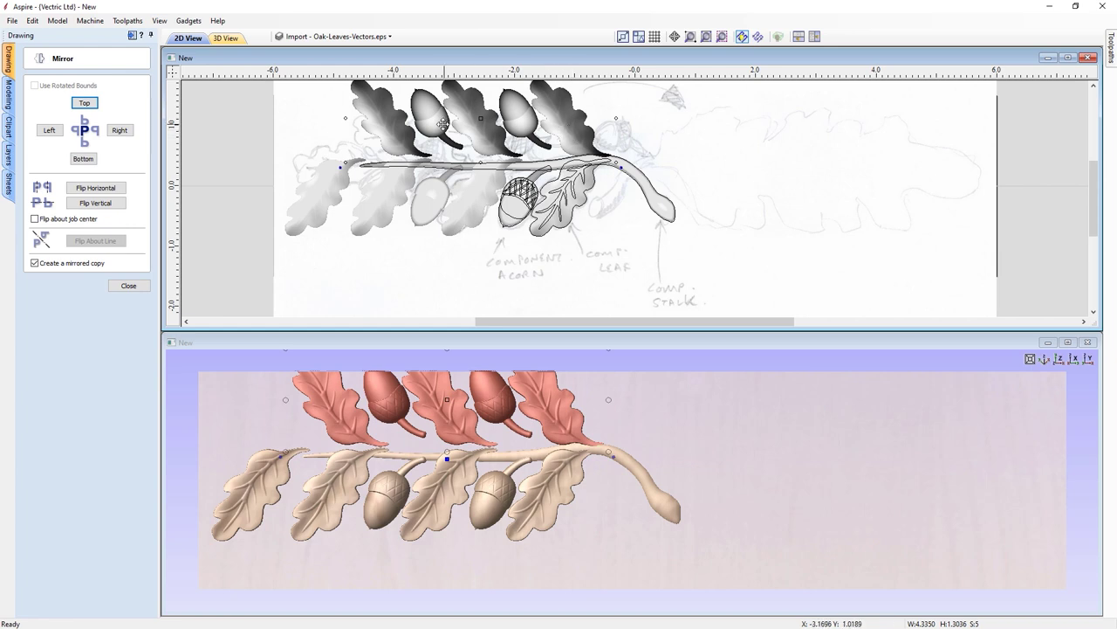
{"action": "left_click", "coordinate": [129, 286]}
{"action": "left_click", "coordinate": [478, 119]}
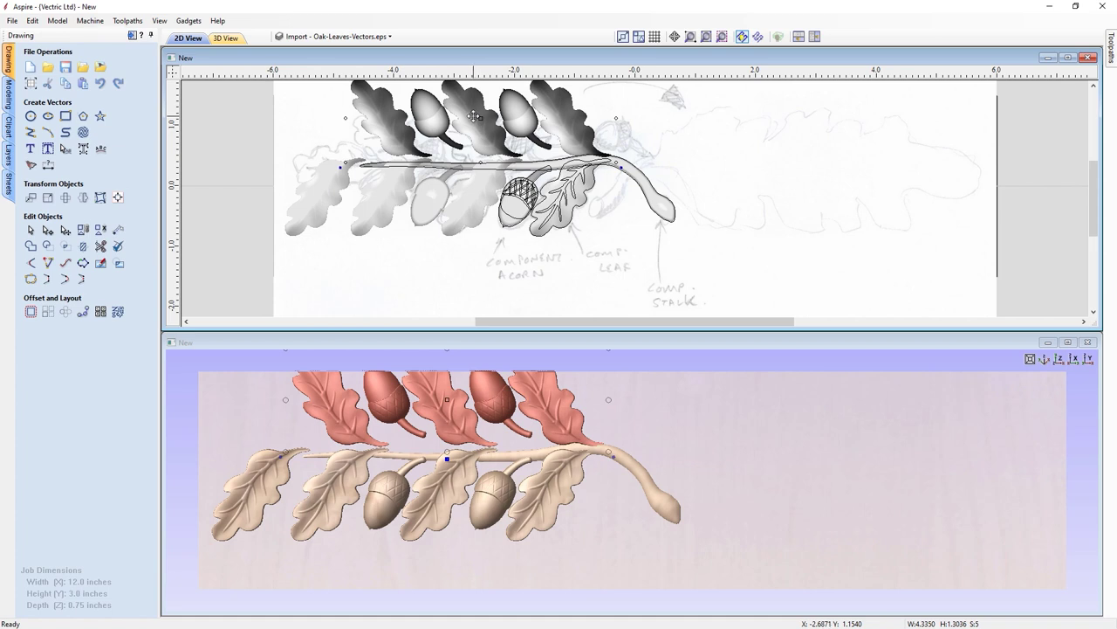
{"action": "left_click_drag", "start_coordinate": [472, 119], "coordinate": [473, 129]}
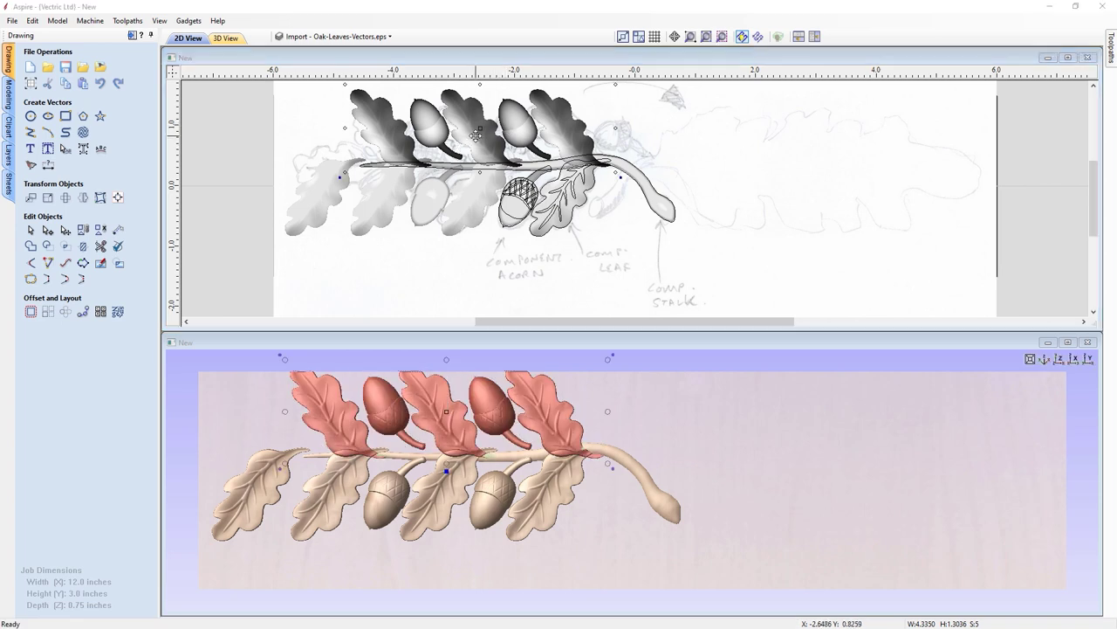
{"action": "left_click", "coordinate": [8, 90]}
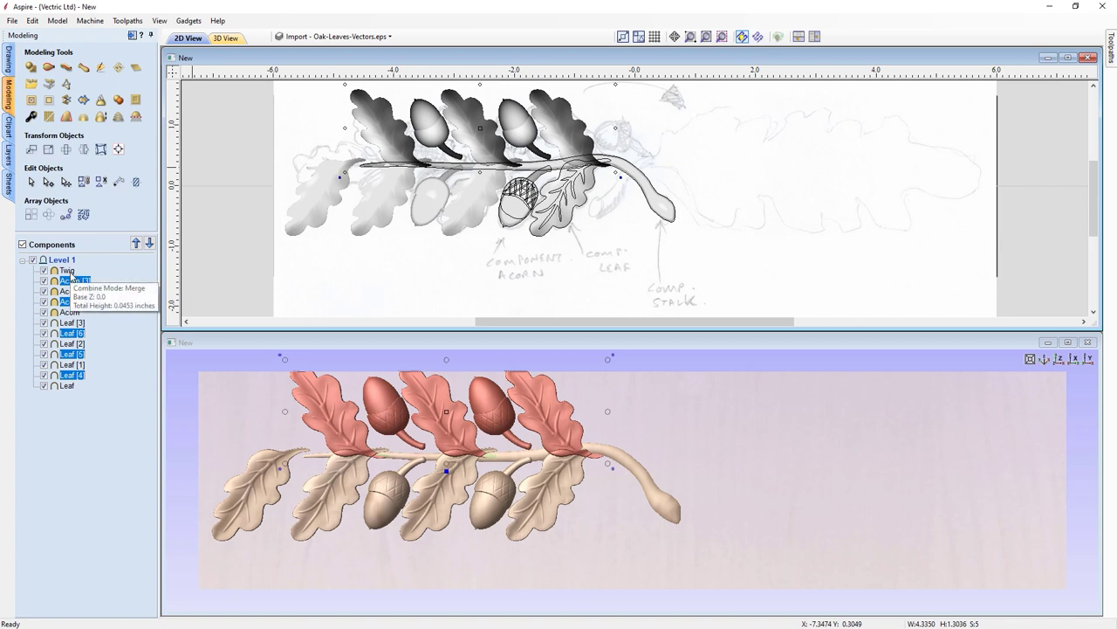
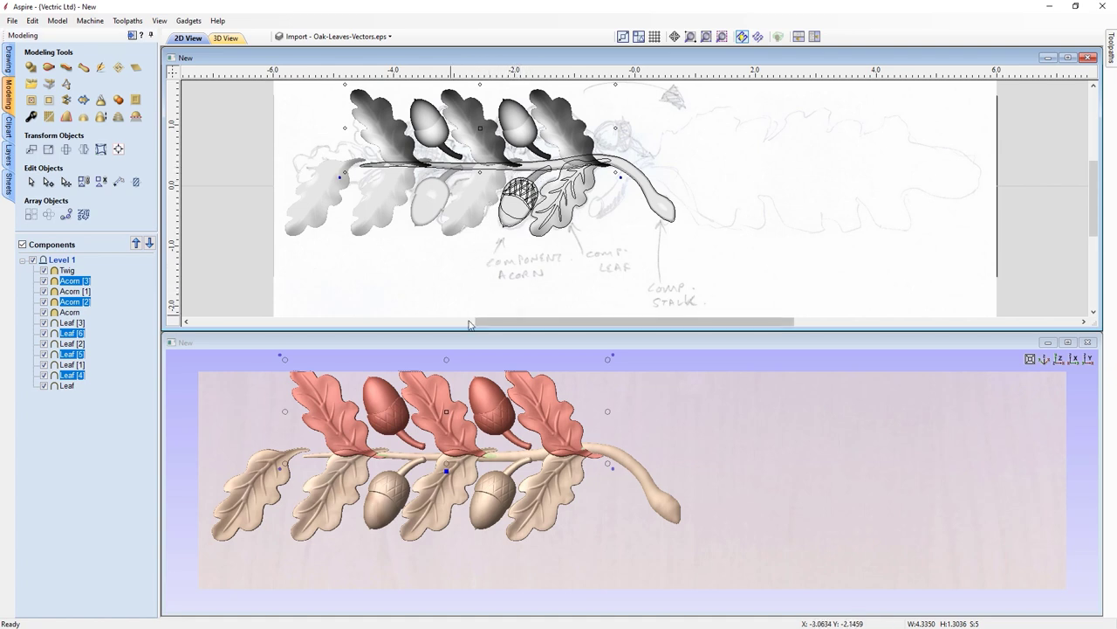
Rotate the leftmost leaf, Leaf [3], until it lies horizontally at the twig's end
{"action": "left_click", "coordinate": [322, 185]}
{"action": "left_click", "coordinate": [323, 183]}
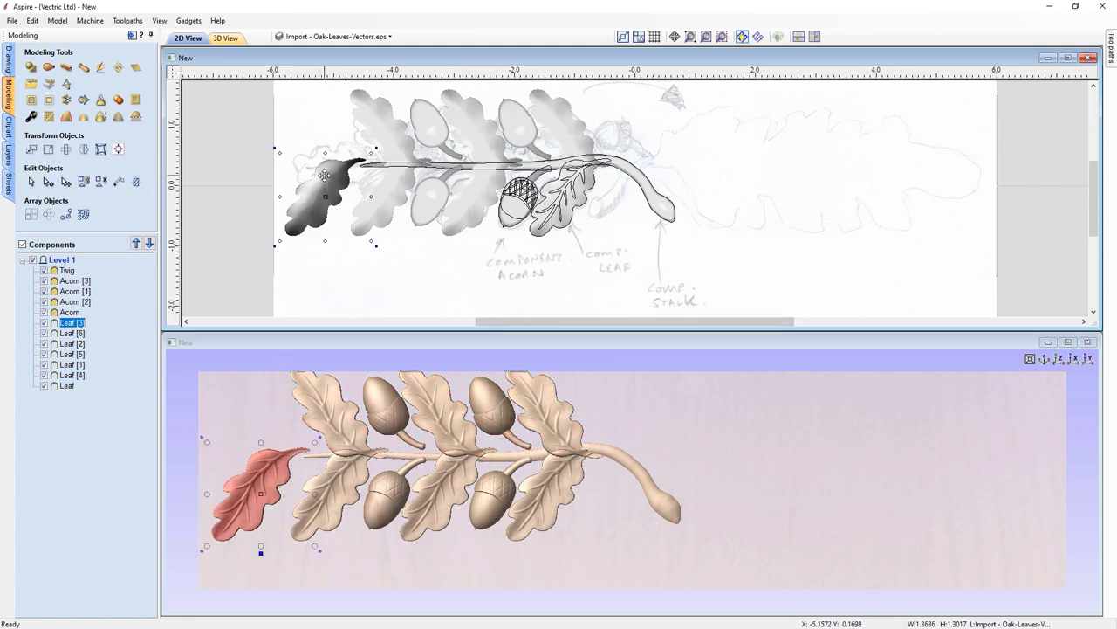
{"action": "left_click_drag", "start_coordinate": [378, 149], "coordinate": [340, 150]}
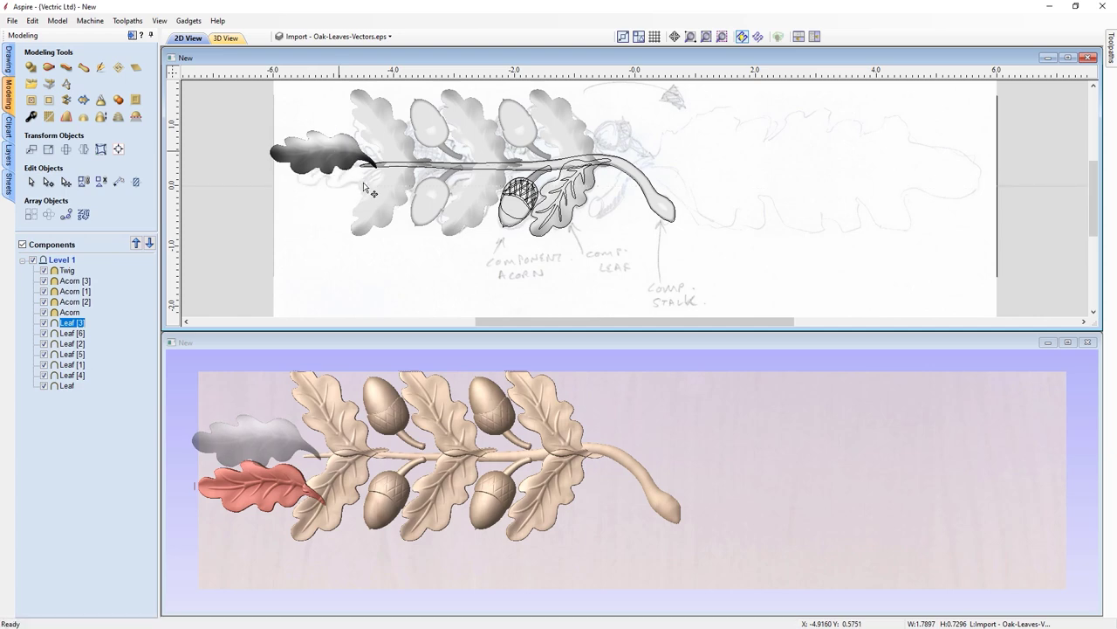
{"action": "scroll", "coordinate": [341, 218], "scroll_direction": "up", "scroll_amount": 3}
{"action": "middle_click_drag", "start_coordinate": [357, 162], "coordinate": [532, 297]}
{"action": "middle_click_drag", "start_coordinate": [363, 454], "coordinate": [679, 483]}
{"action": "scroll", "coordinate": [576, 476], "scroll_direction": "up", "scroll_amount": 4}
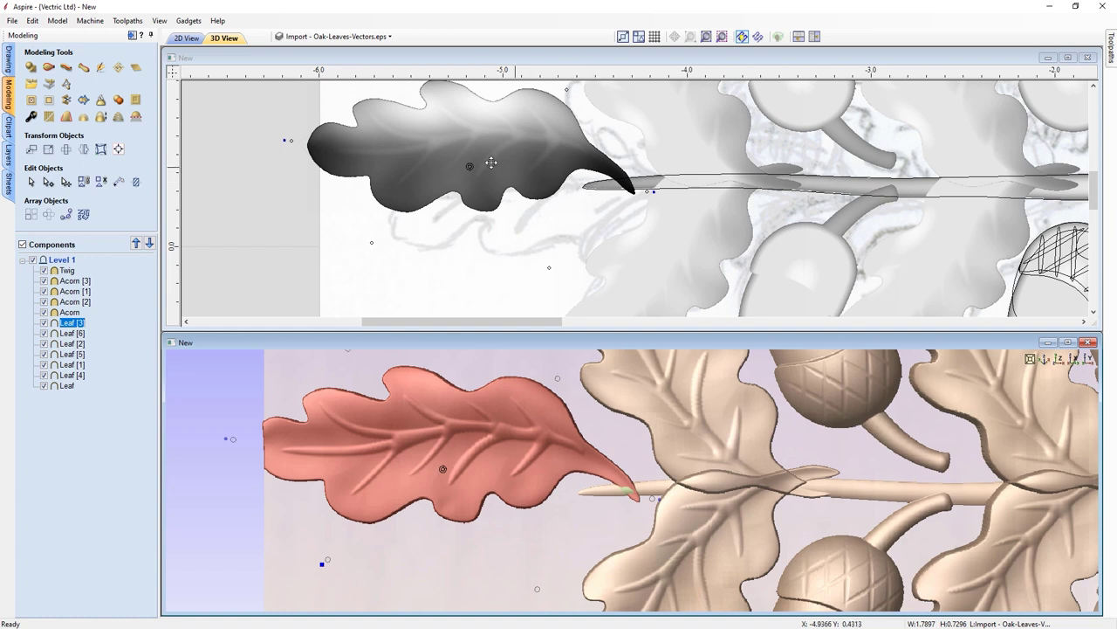
{"action": "middle_click_drag", "start_coordinate": [394, 174], "coordinate": [389, 207]}
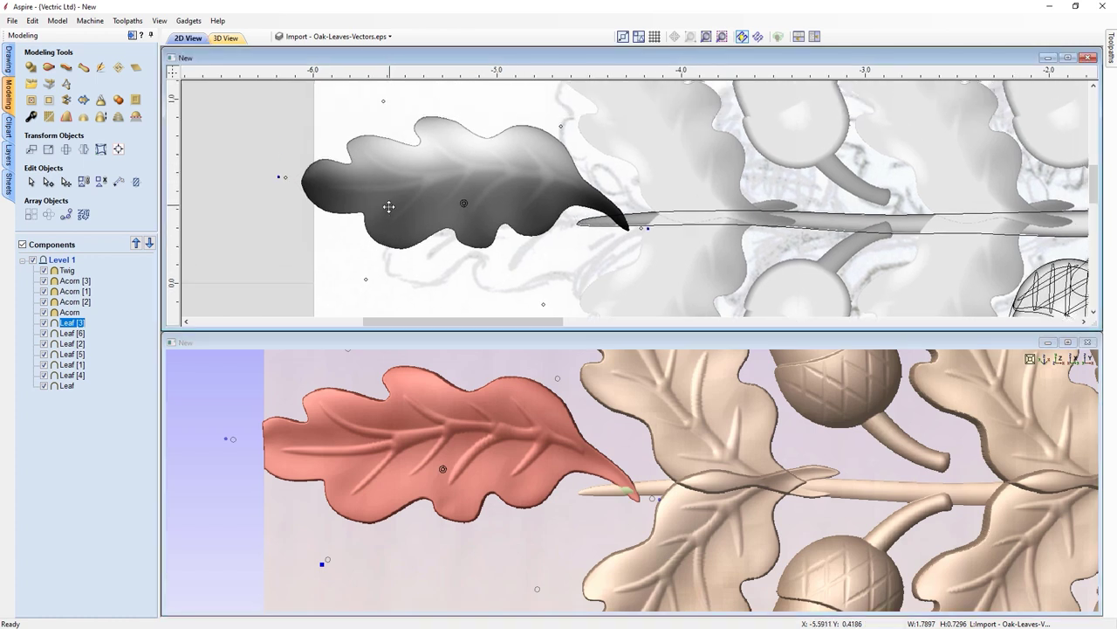
{"action": "scroll", "coordinate": [388, 207], "scroll_direction": "down", "scroll_amount": 2}
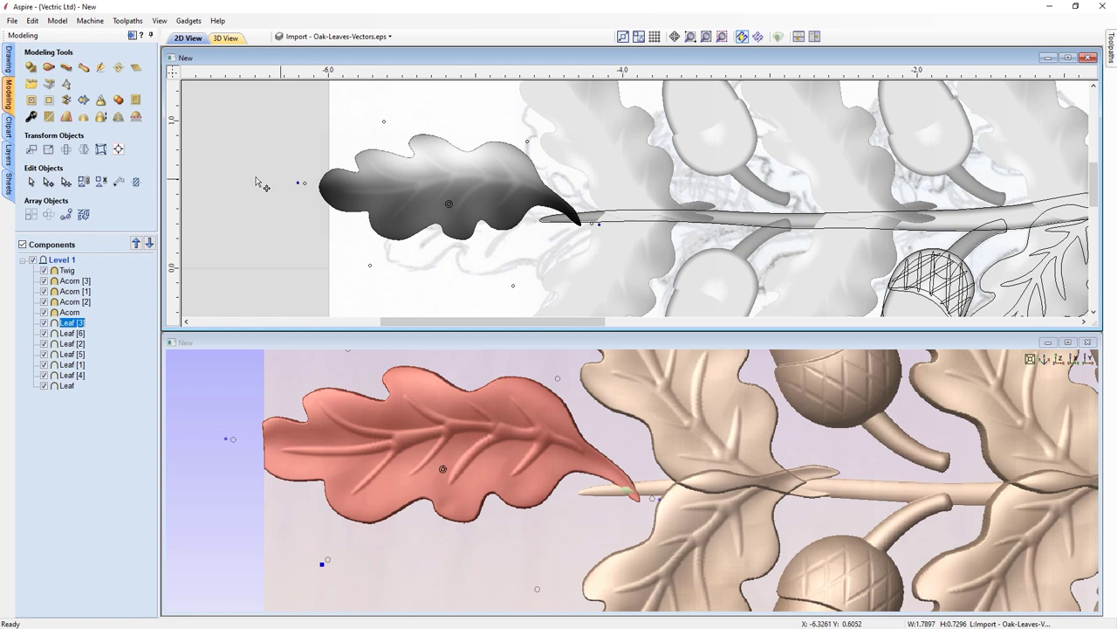
Resize the leftmost leaf to 1 inch wide with Set Size
{"action": "left_click", "coordinate": [49, 149]}
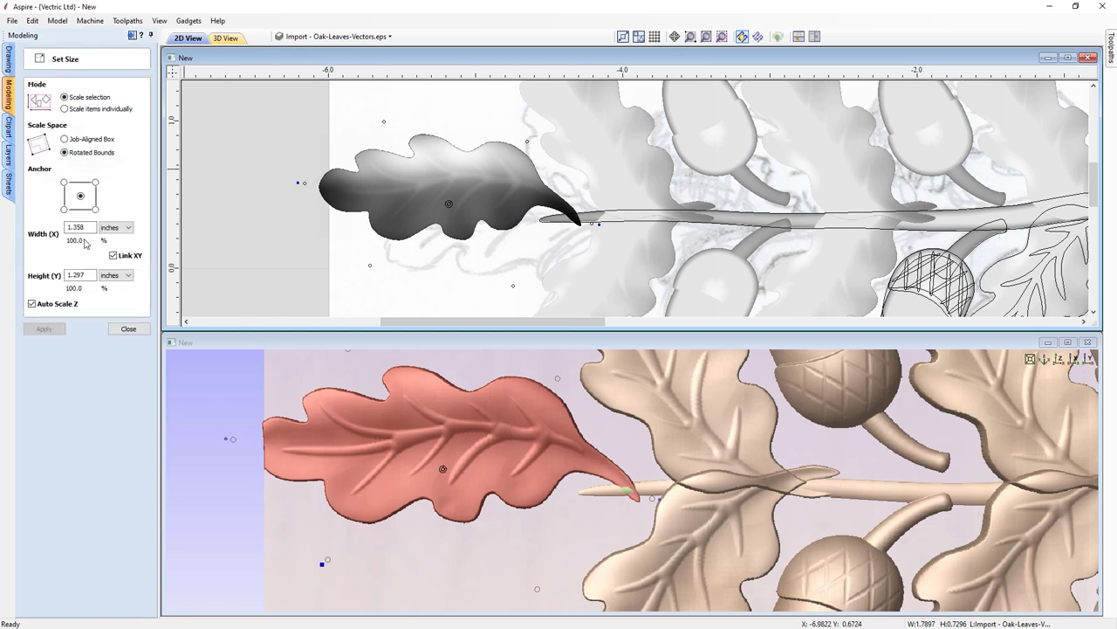
{"action": "left_click_drag", "start_coordinate": [90, 226], "coordinate": [49, 222]}
{"action": "type", "text": "1"}
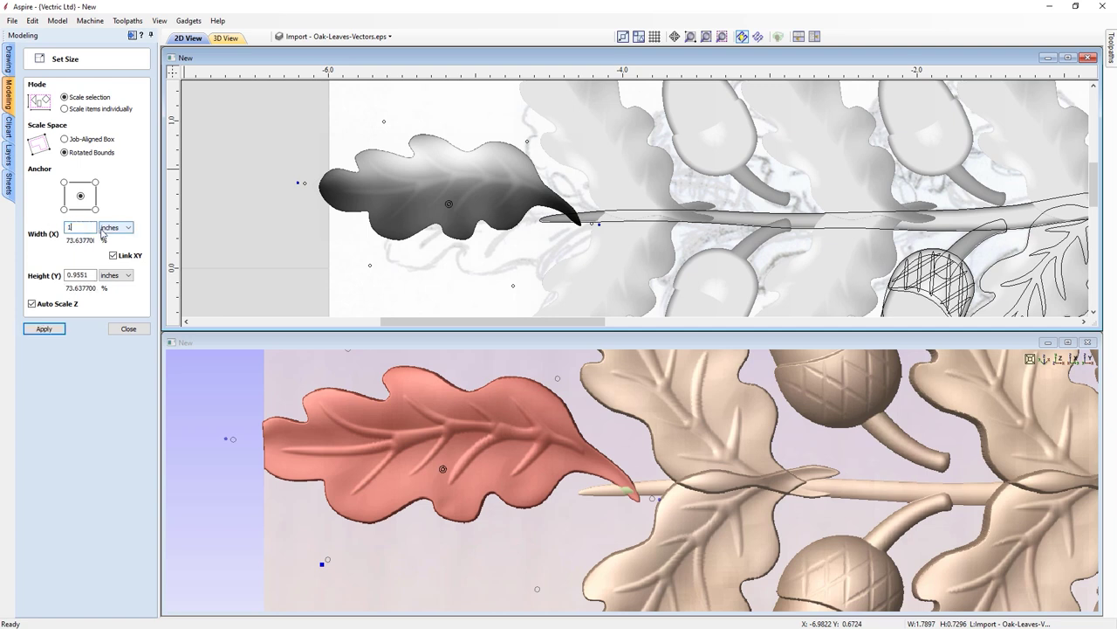
{"action": "left_click", "coordinate": [43, 328]}
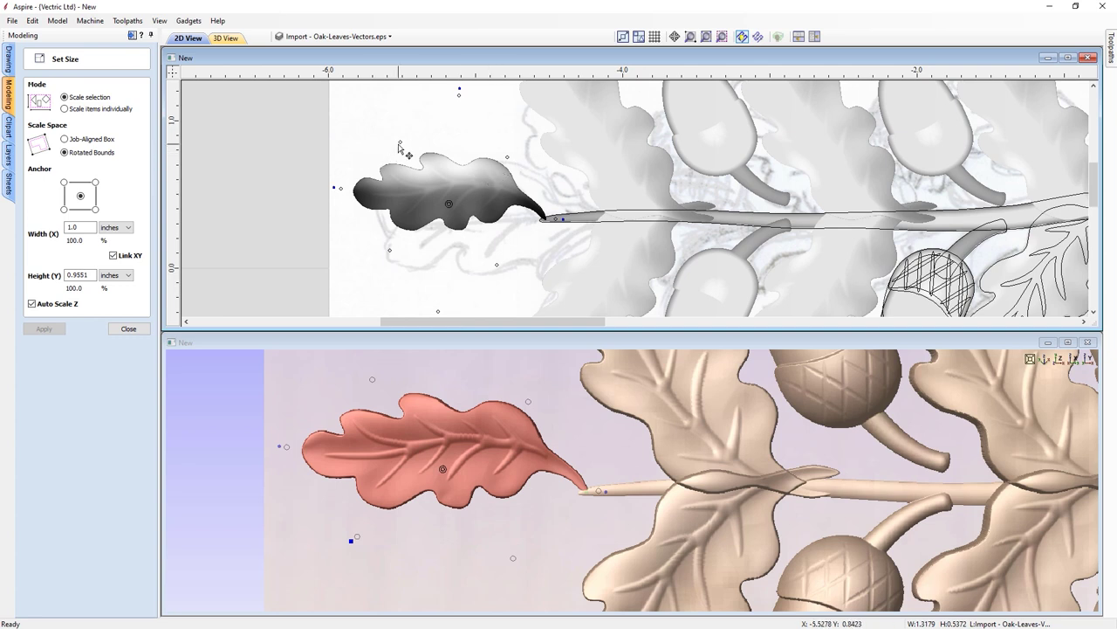
Tilt the leaf slightly upward and tuck its stalk onto the twig end
{"action": "left_click_drag", "start_coordinate": [335, 187], "coordinate": [314, 218]}
{"action": "left_click_drag", "start_coordinate": [473, 182], "coordinate": [500, 196]}
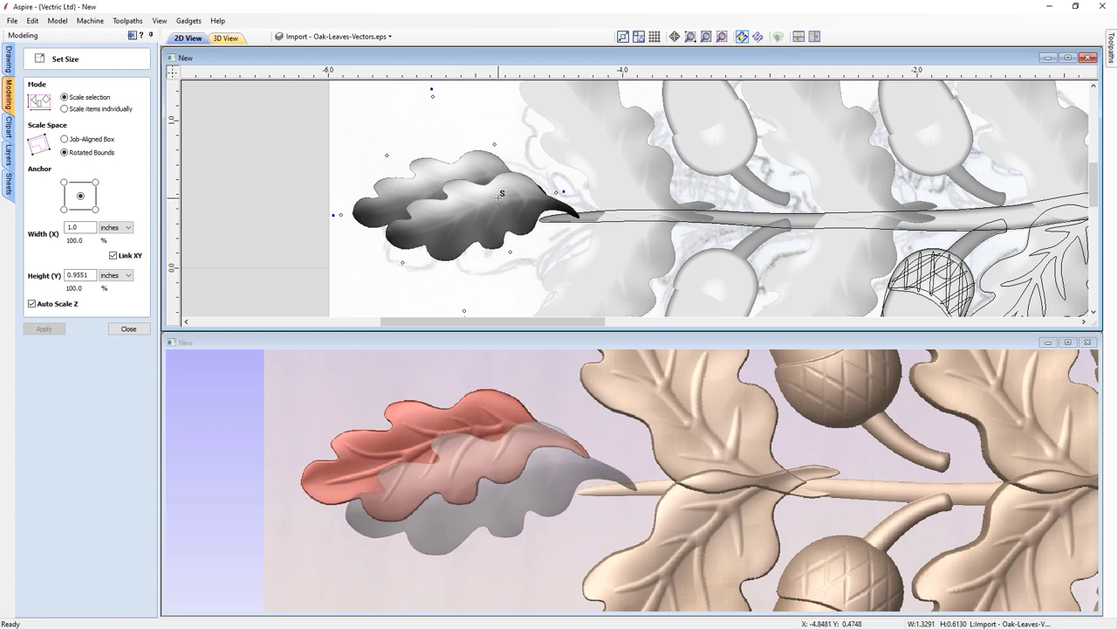
{"action": "left_click_drag", "start_coordinate": [500, 195], "coordinate": [501, 196]}
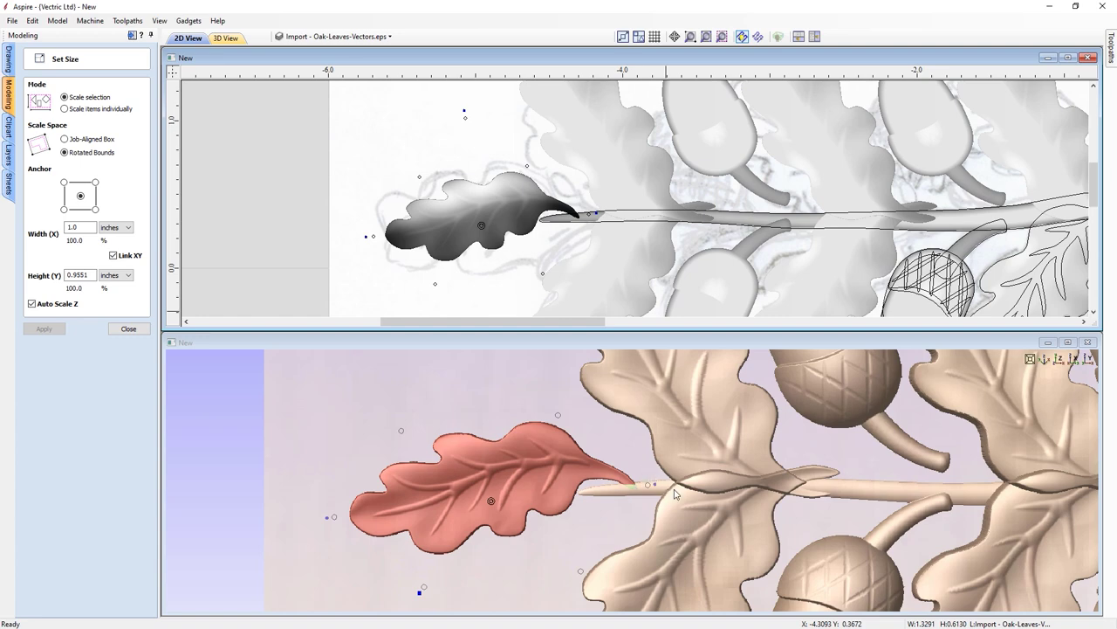
{"action": "middle_click_drag", "start_coordinate": [797, 486], "coordinate": [616, 498]}
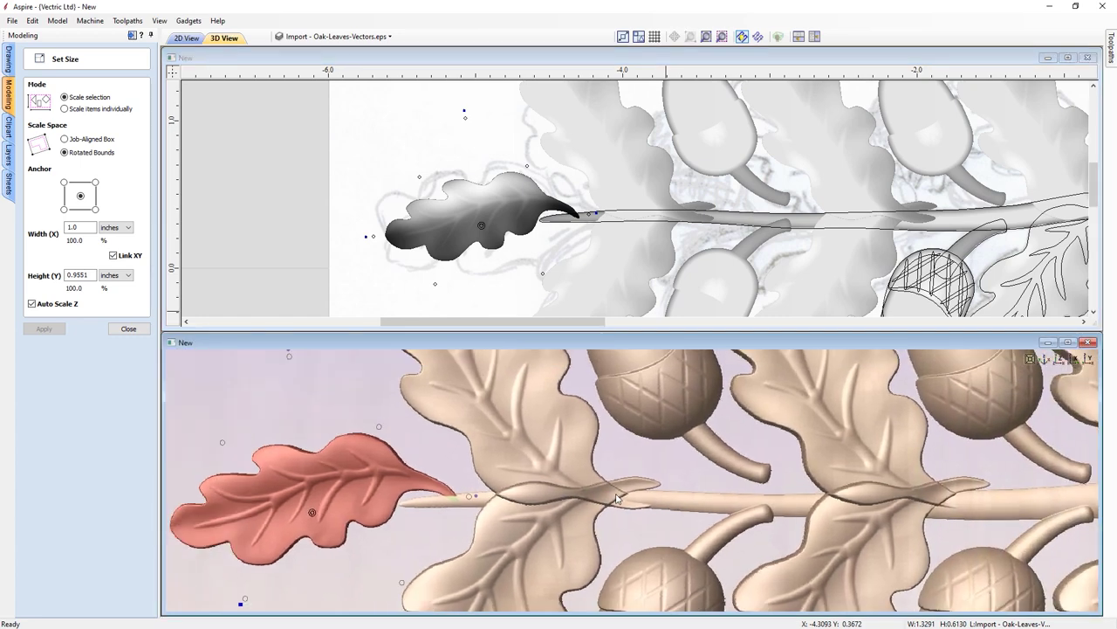
{"action": "scroll", "coordinate": [608, 498], "scroll_direction": "down", "scroll_amount": 3}
{"action": "middle_click_drag", "start_coordinate": [644, 496], "coordinate": [611, 473]}
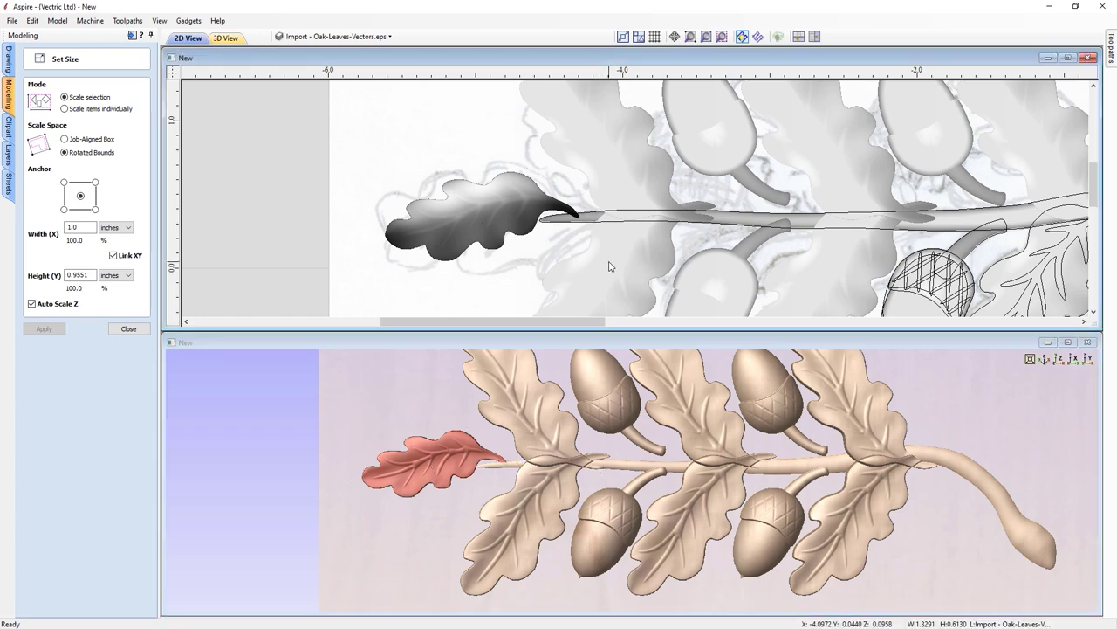
{"action": "key", "text": "ctrl+z"}
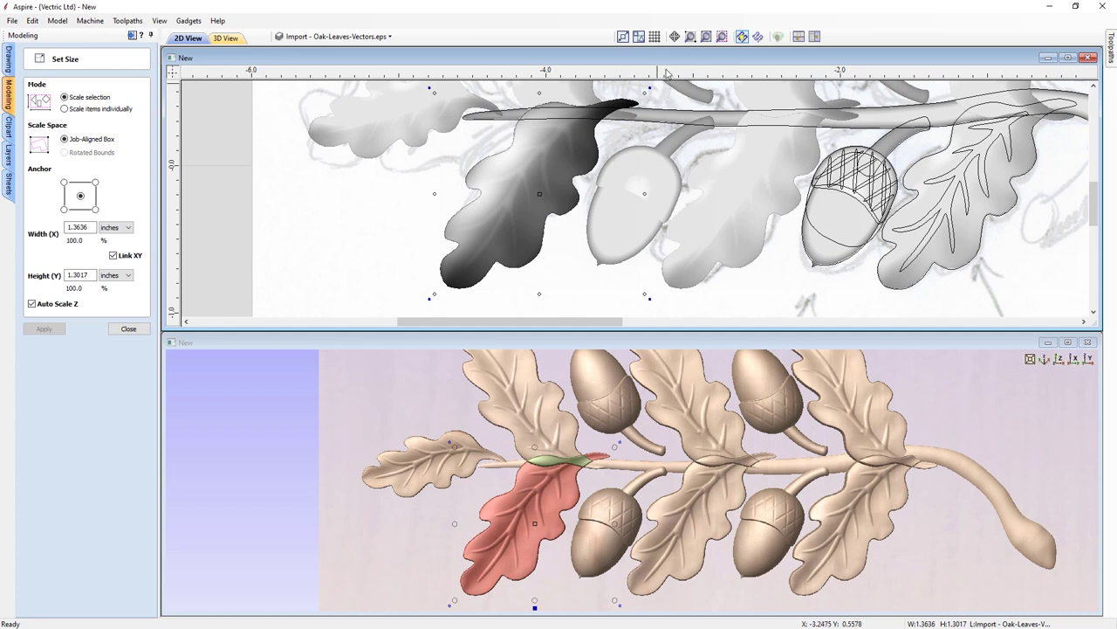
Scale the lower leaf to about 0.9 by 1.2 inches with its stalk on the twig
{"action": "left_click", "coordinate": [1068, 58]}
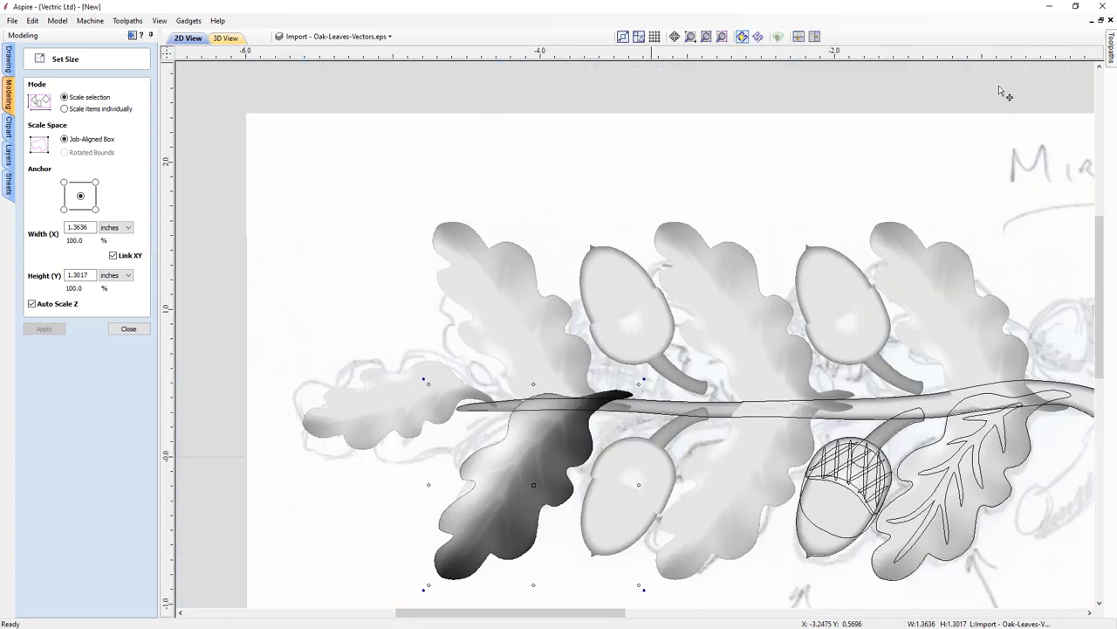
{"action": "scroll", "coordinate": [698, 281], "scroll_direction": "up", "scroll_amount": 2}
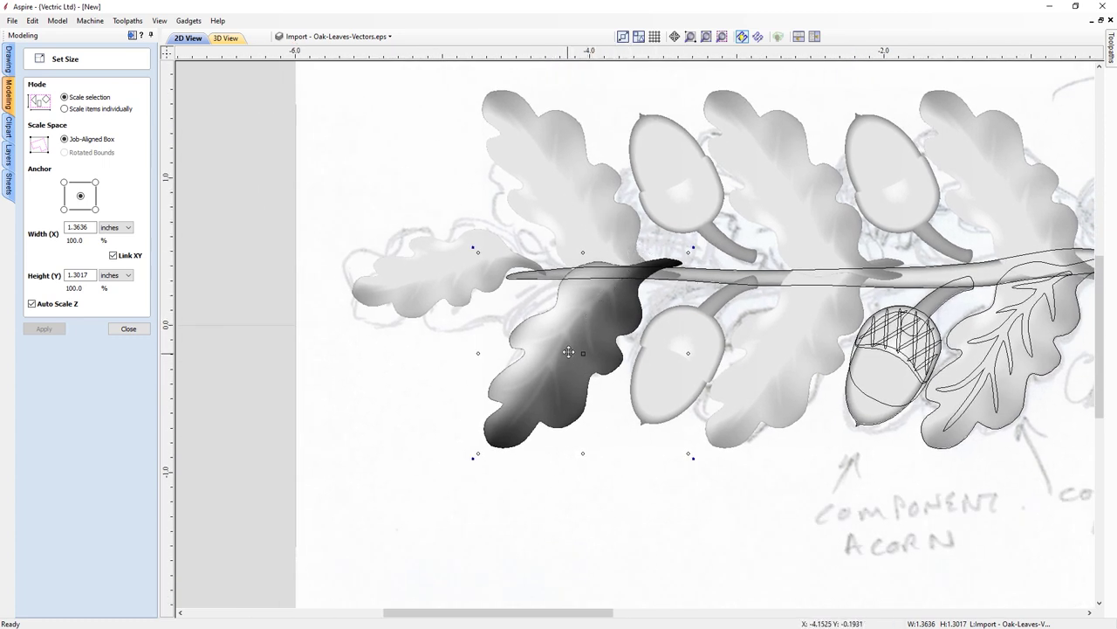
{"action": "left_click_drag", "start_coordinate": [479, 455], "coordinate": [518, 415]}
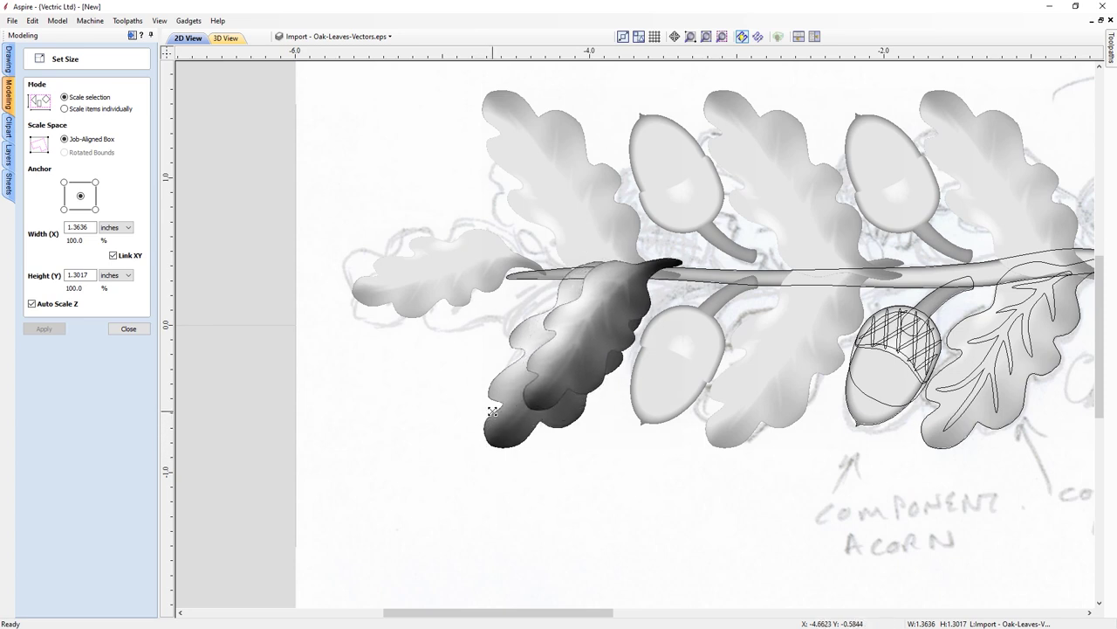
{"action": "left_click_drag", "start_coordinate": [579, 327], "coordinate": [465, 428]}
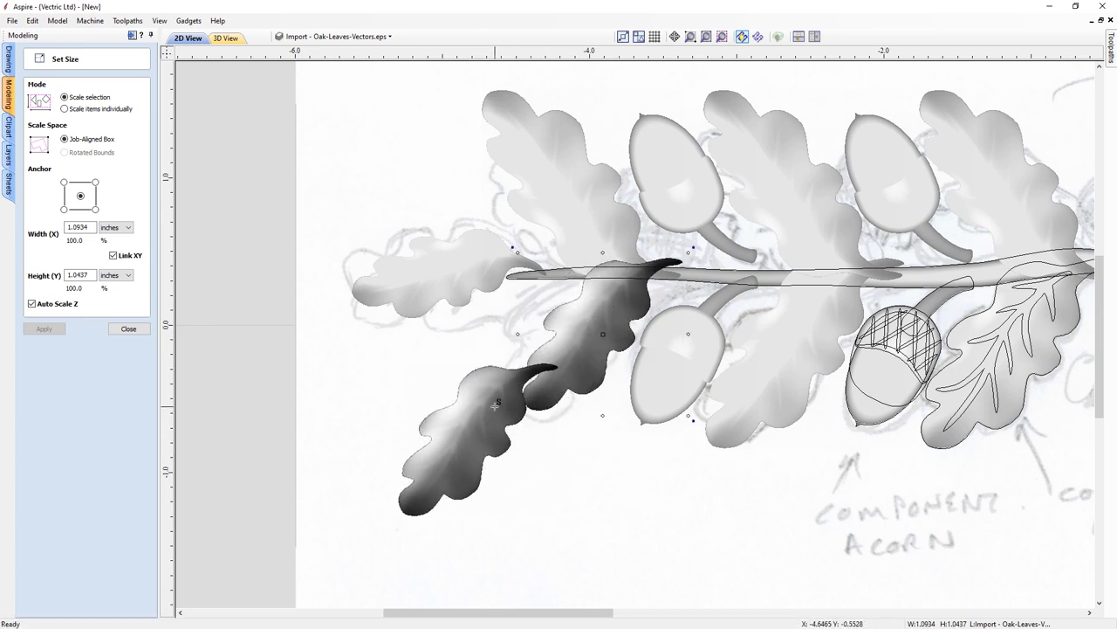
{"action": "left_click_drag", "start_coordinate": [492, 392], "coordinate": [608, 298]}
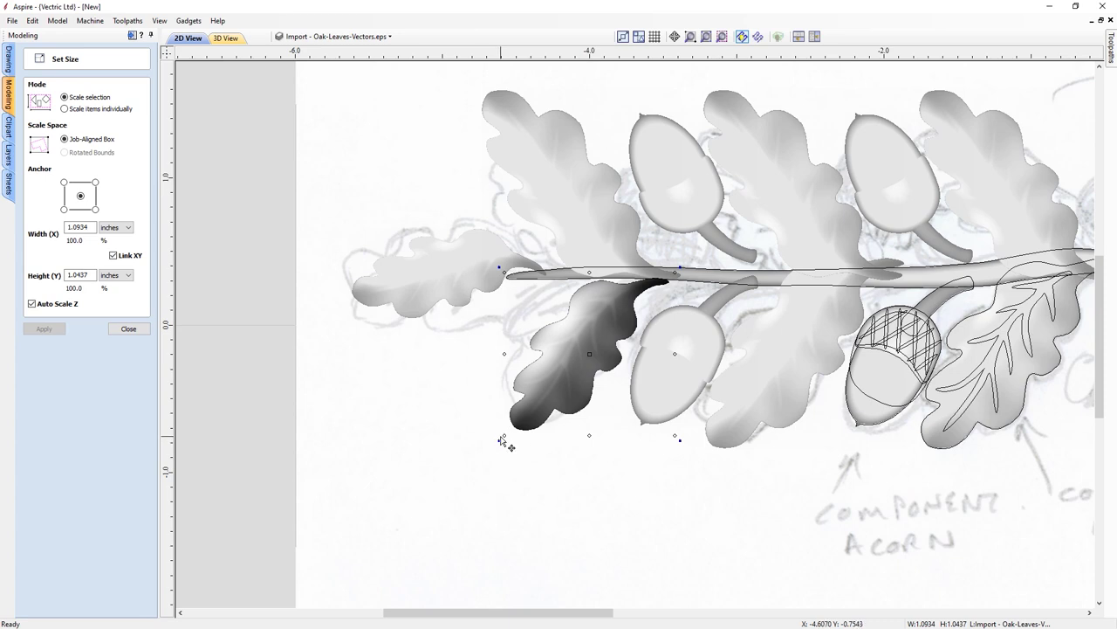
{"action": "left_click_drag", "start_coordinate": [500, 440], "coordinate": [517, 454]}
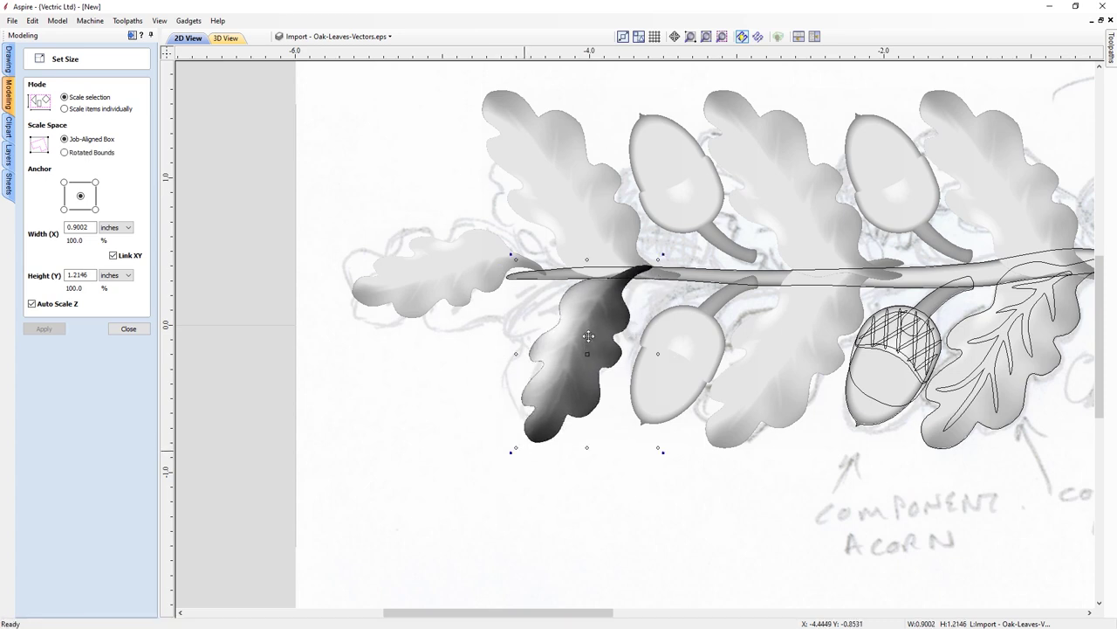
{"action": "left_click_drag", "start_coordinate": [609, 299], "coordinate": [614, 306]}
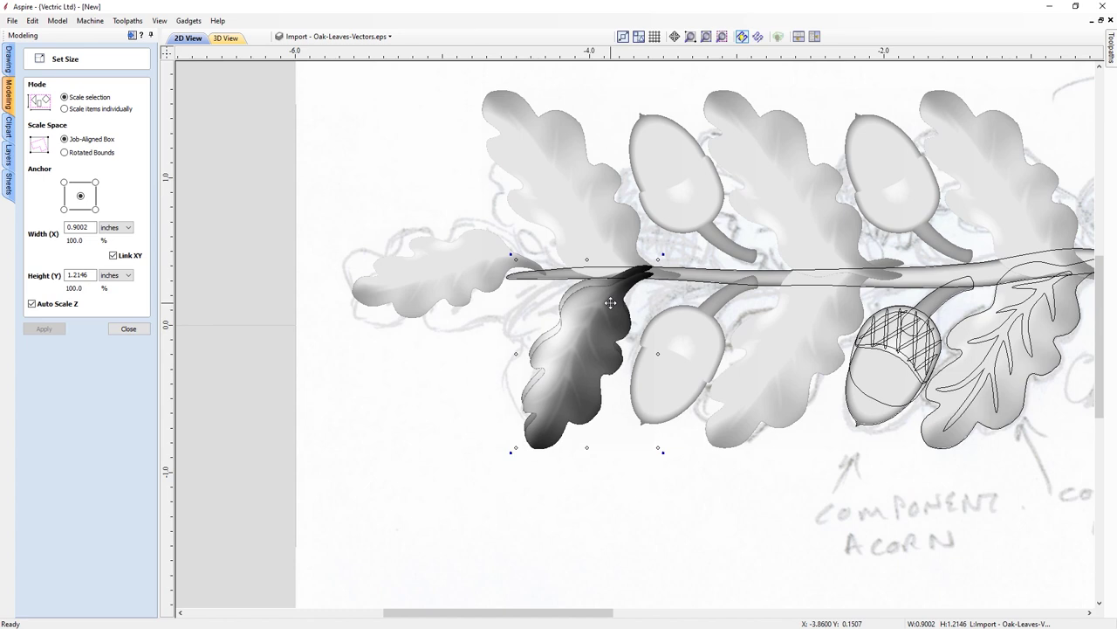
{"action": "left_click", "coordinate": [129, 330]}
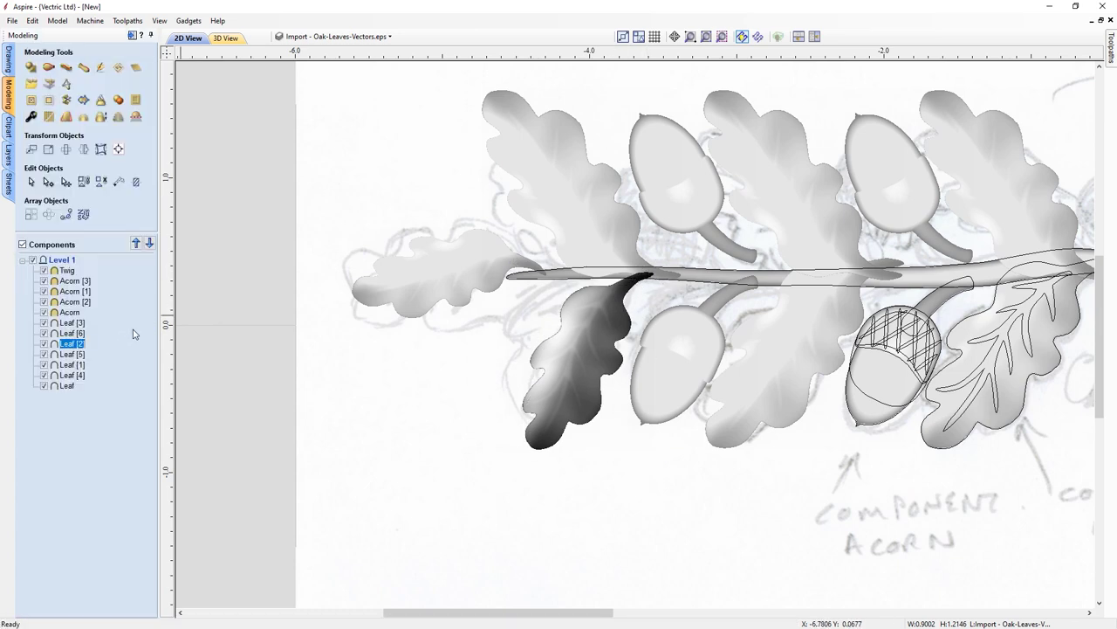
Set Leaf [2]'s combine mode to Merge
{"action": "right_click", "coordinate": [66, 346]}
{"action": "mouse_move", "coordinate": [85, 356]}
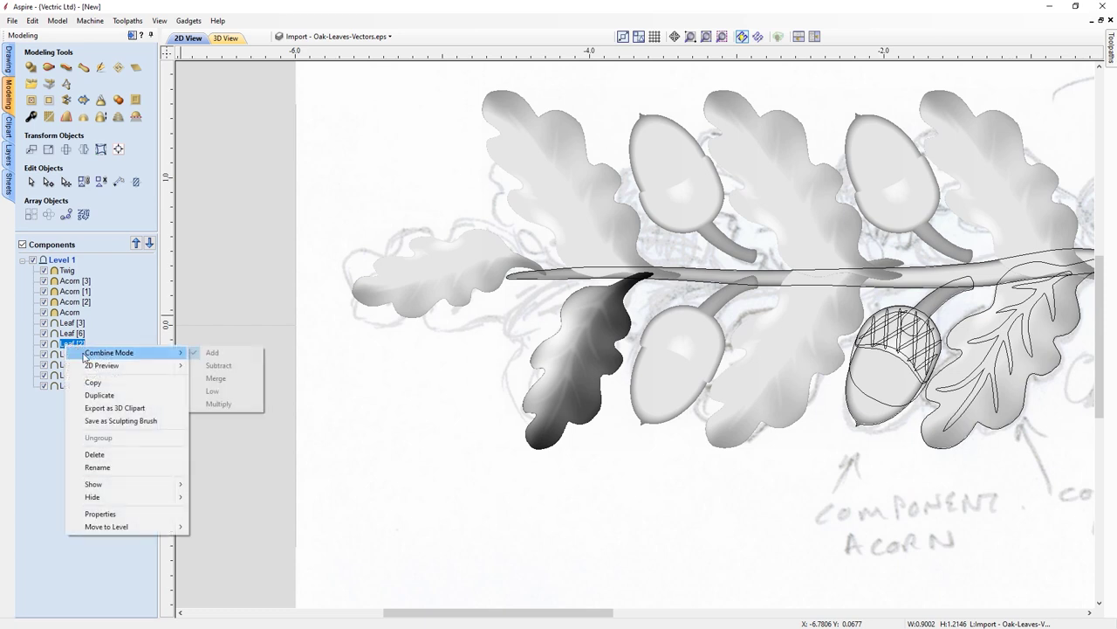
{"action": "left_click", "coordinate": [225, 379]}
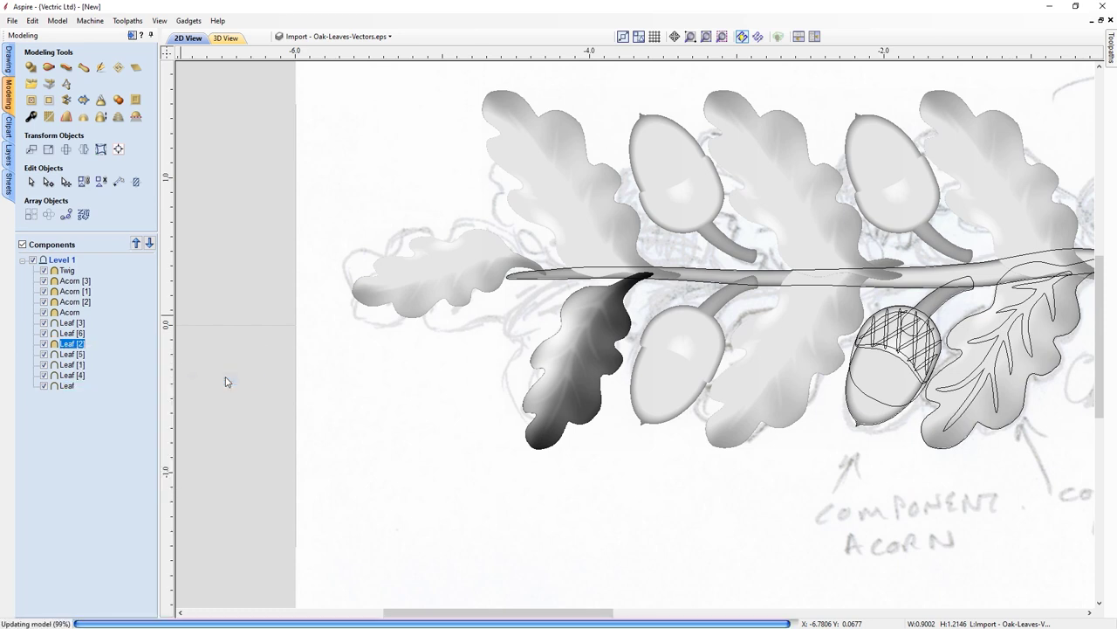
Shrink the upper-left leaf, Leaf [6], to about 0.69 by 0.79 inches and shift it onto the twig
{"action": "left_click", "coordinate": [580, 186]}
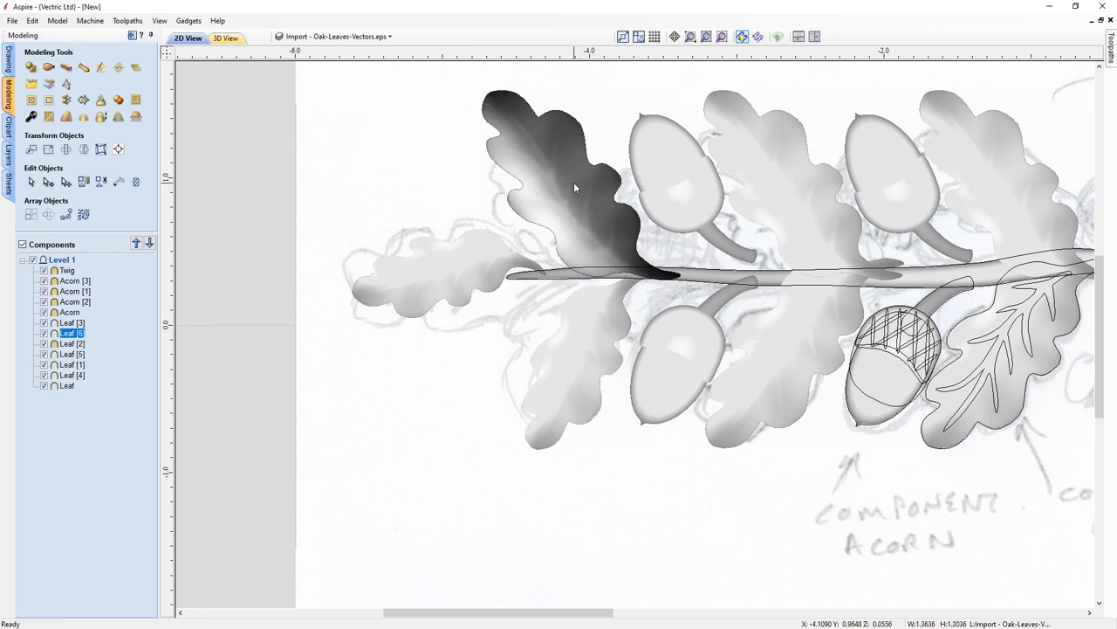
{"action": "left_click_drag", "start_coordinate": [592, 208], "coordinate": [407, 150]}
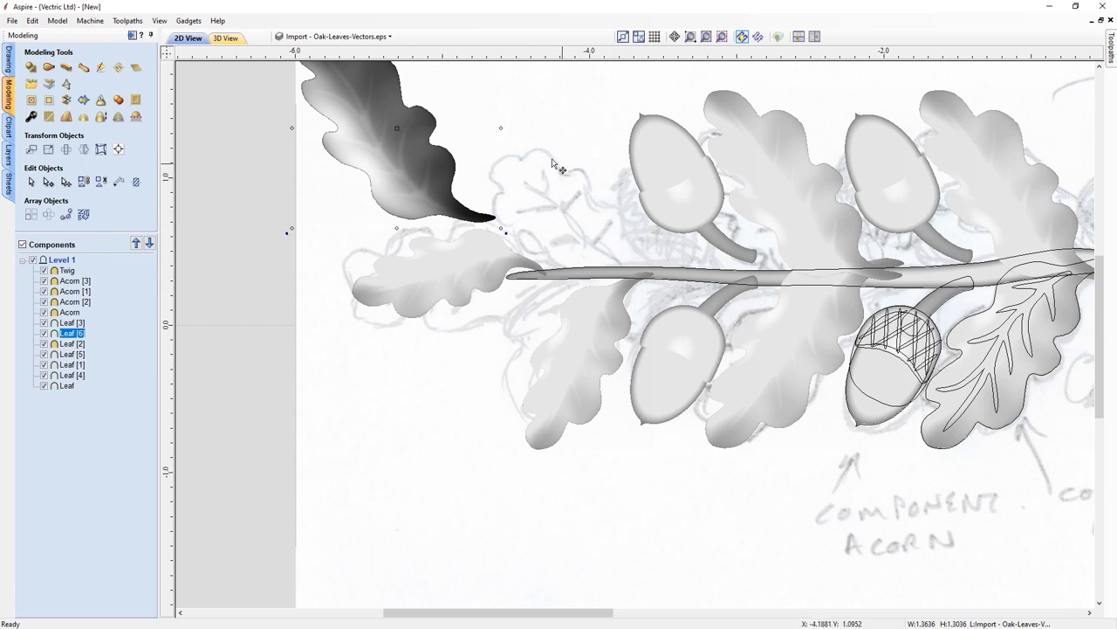
{"action": "left_click_drag", "start_coordinate": [424, 158], "coordinate": [589, 212]}
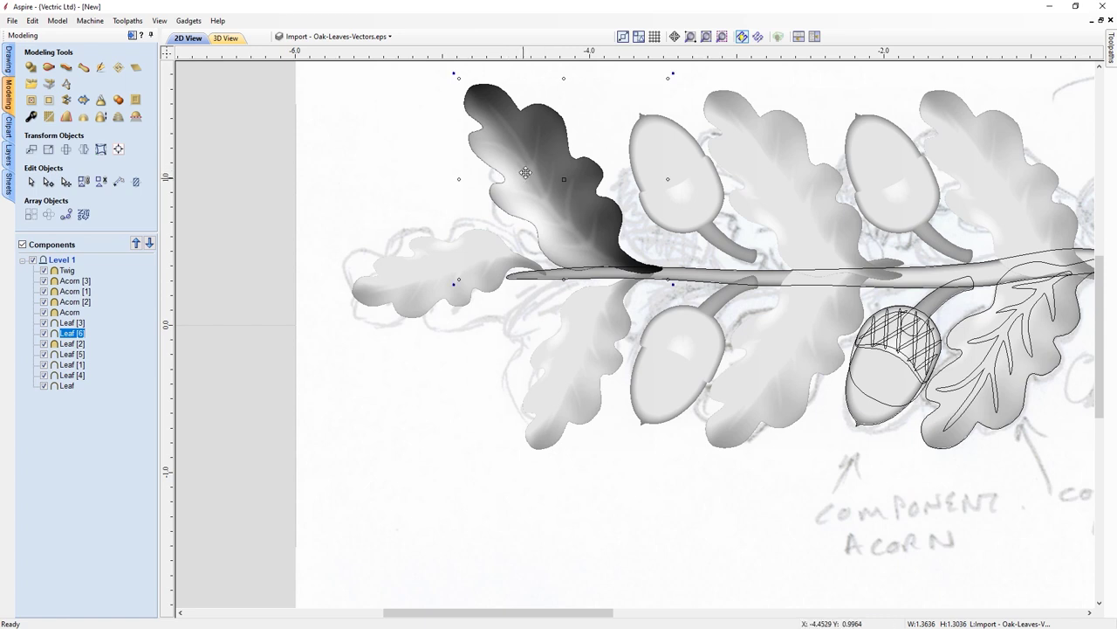
{"action": "left_click_drag", "start_coordinate": [453, 72], "coordinate": [514, 138]}
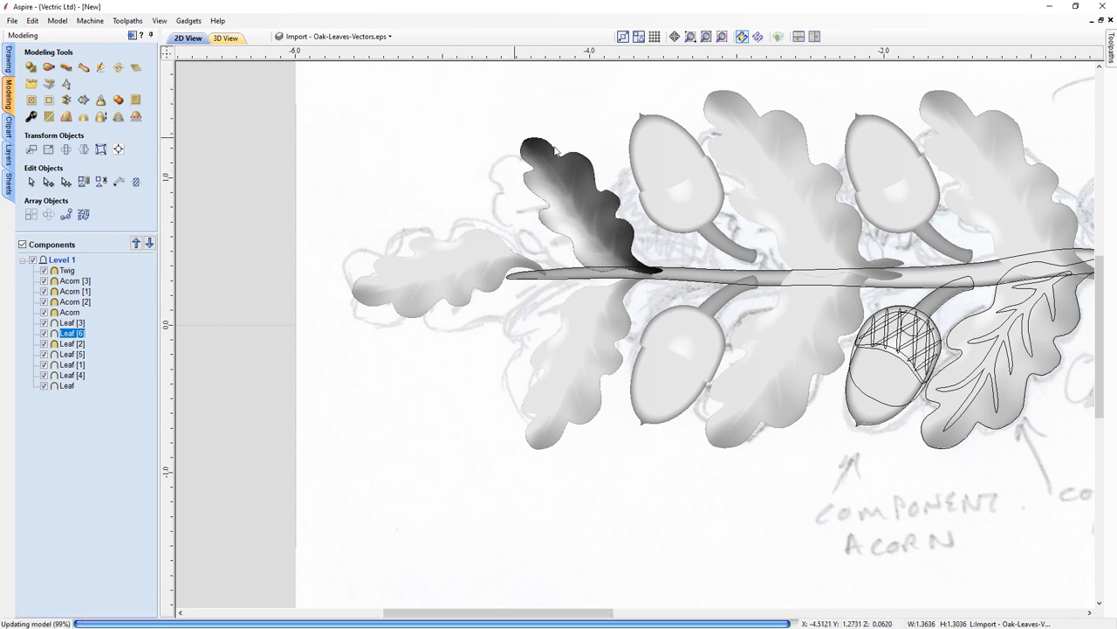
{"action": "left_click_drag", "start_coordinate": [516, 131], "coordinate": [547, 162]}
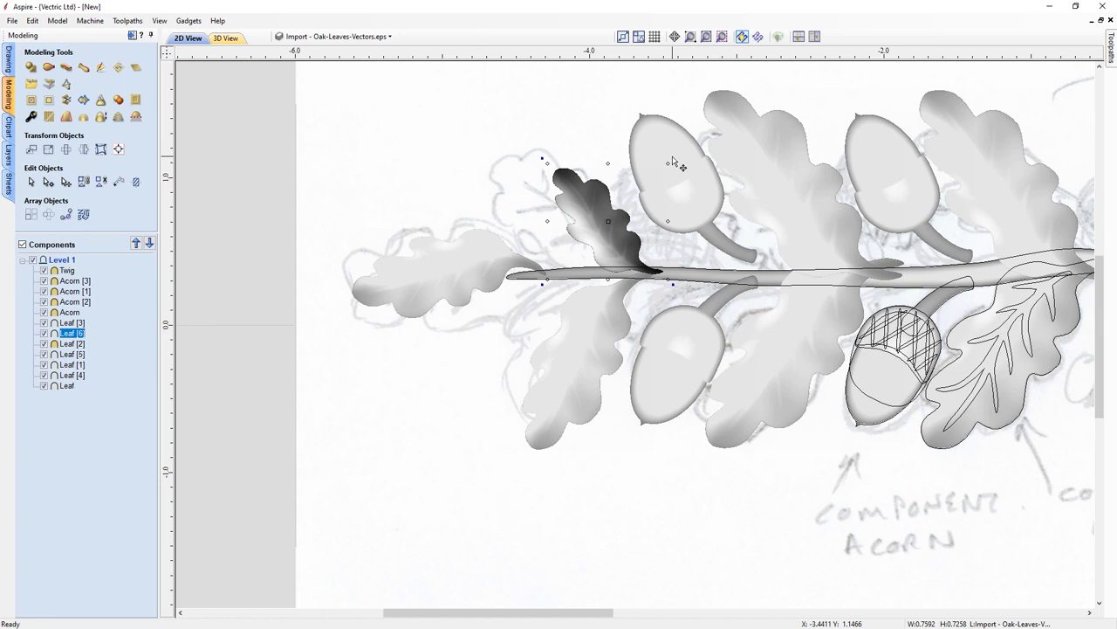
{"action": "key", "text": "Escape"}
{"action": "key", "text": "ctrl+z"}
{"action": "key", "text": "ctrl+y"}
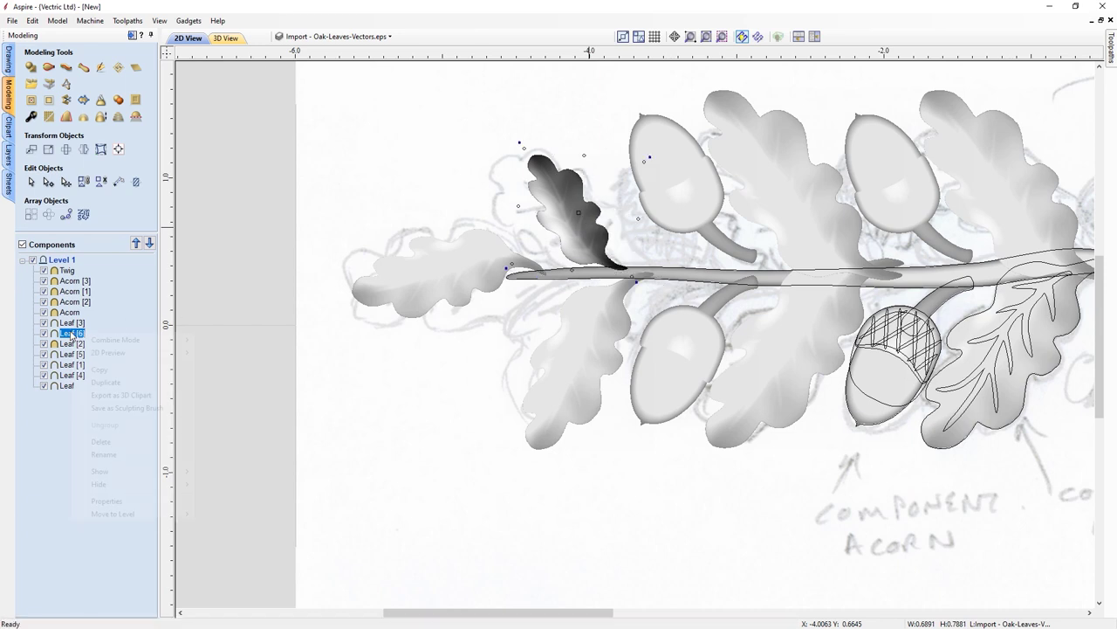
Set Leaf [6]'s combine mode to Merge
{"action": "right_click", "coordinate": [72, 335]}
{"action": "mouse_move", "coordinate": [104, 341]}
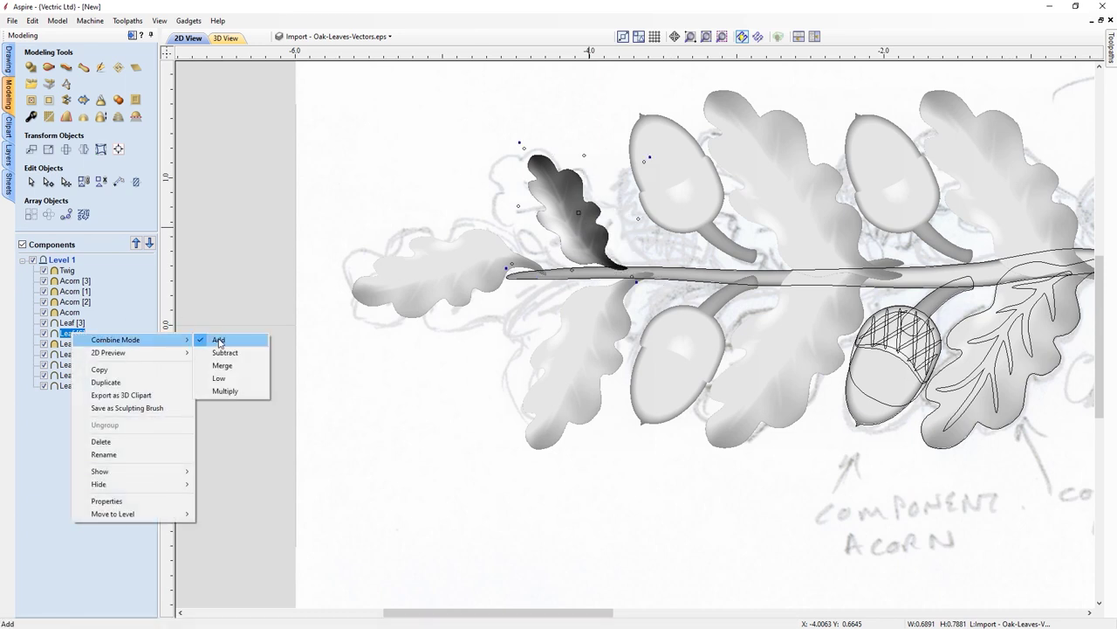
{"action": "left_click", "coordinate": [220, 365]}
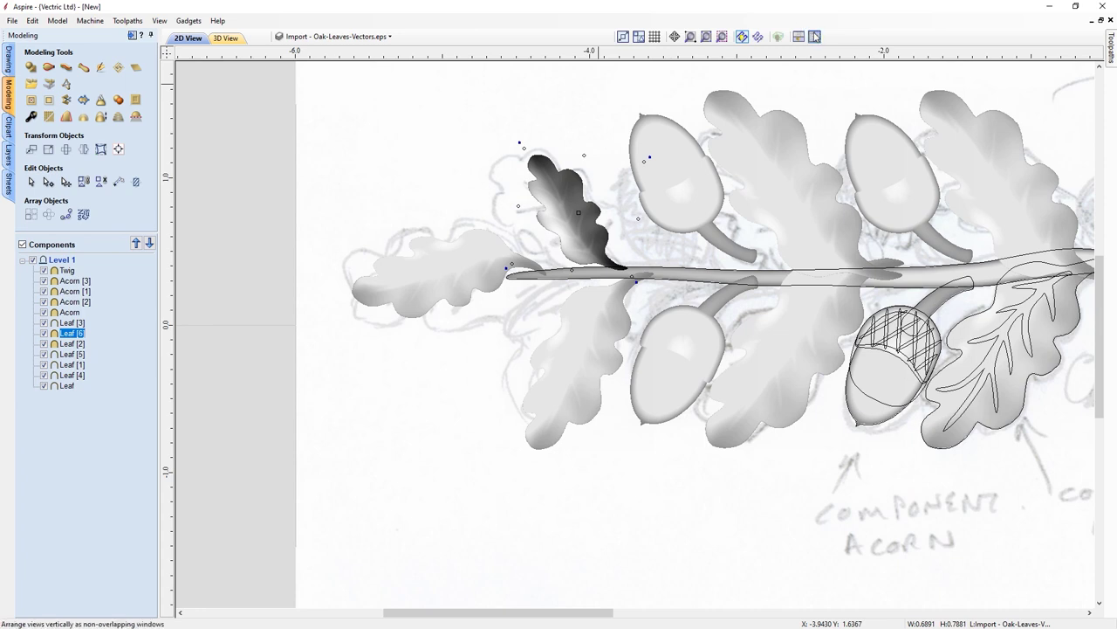
In the 3D view, move and rotate the upper-left acorn and select the lower-left acorn
{"action": "left_click", "coordinate": [225, 39]}
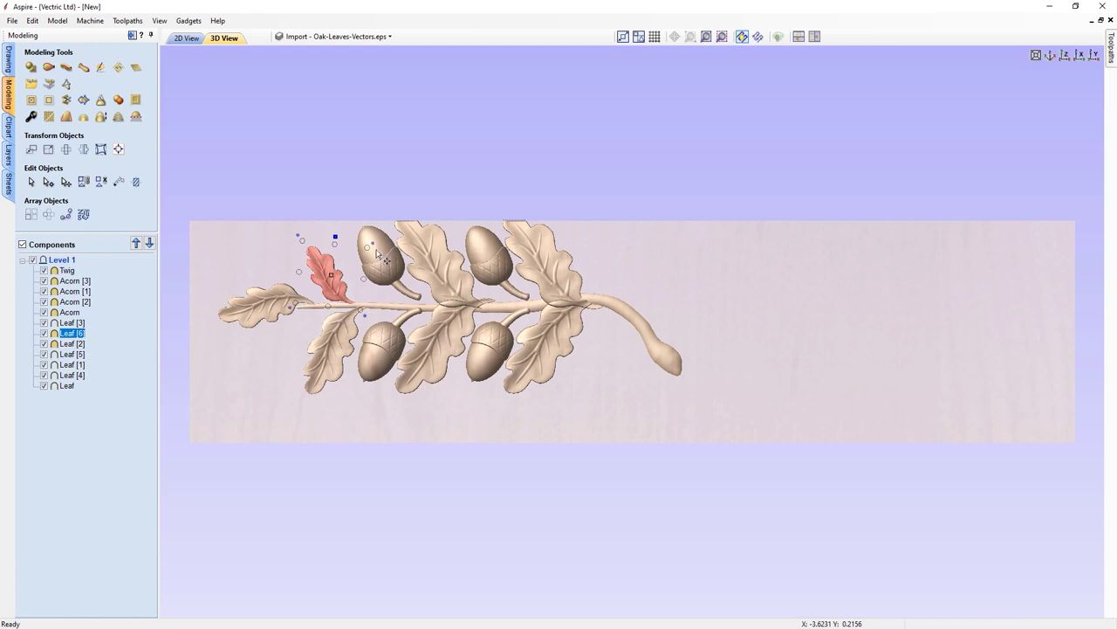
{"action": "left_click", "coordinate": [381, 262]}
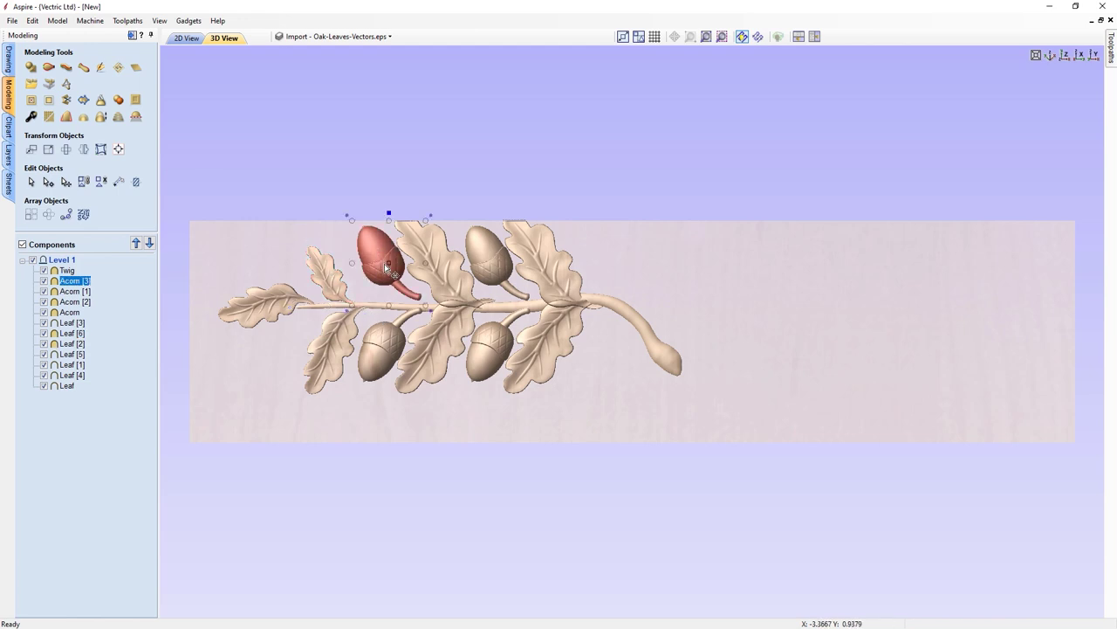
{"action": "left_click_drag", "start_coordinate": [389, 271], "coordinate": [380, 277]}
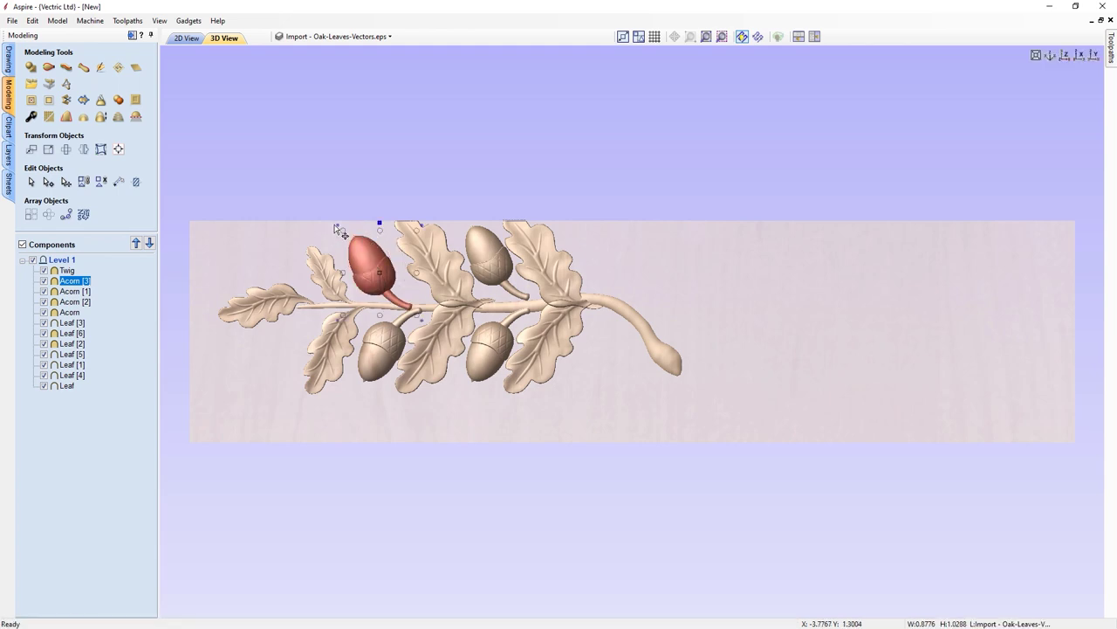
{"action": "left_click_drag", "start_coordinate": [338, 228], "coordinate": [352, 244]}
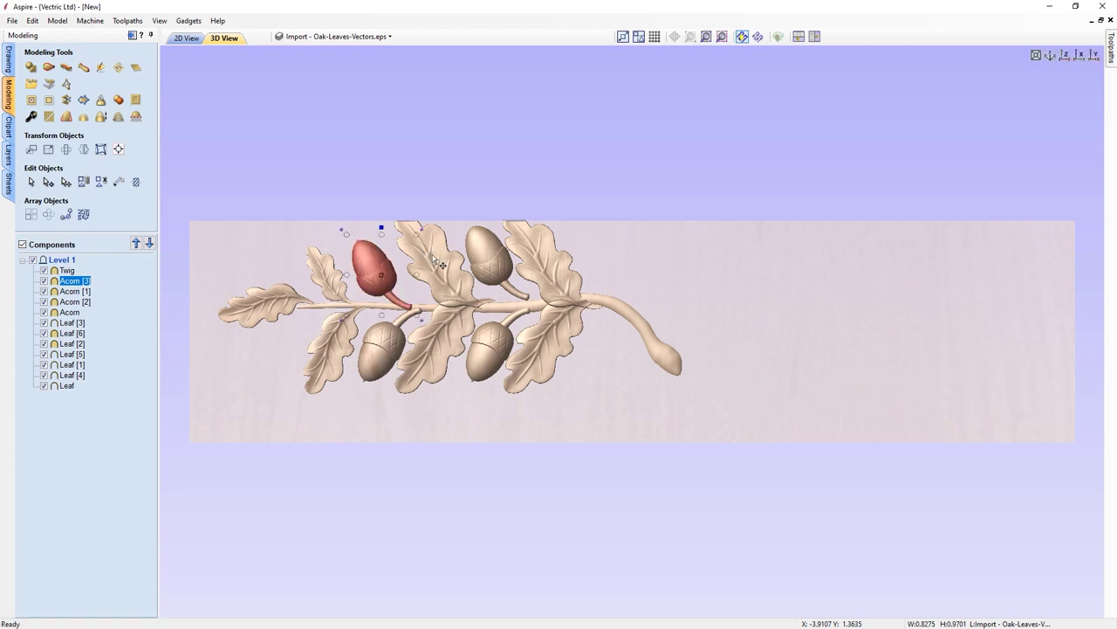
{"action": "left_click", "coordinate": [390, 341]}
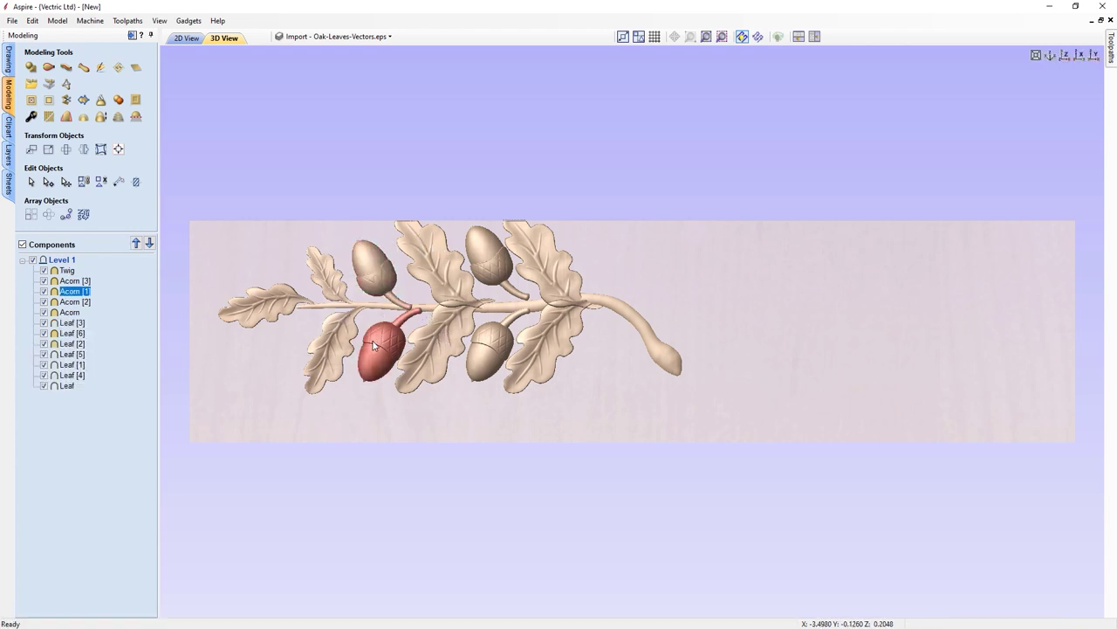
{"action": "left_click", "coordinate": [390, 341]}
{"action": "left_click", "coordinate": [390, 341]}
{"action": "left_click", "coordinate": [391, 345]}
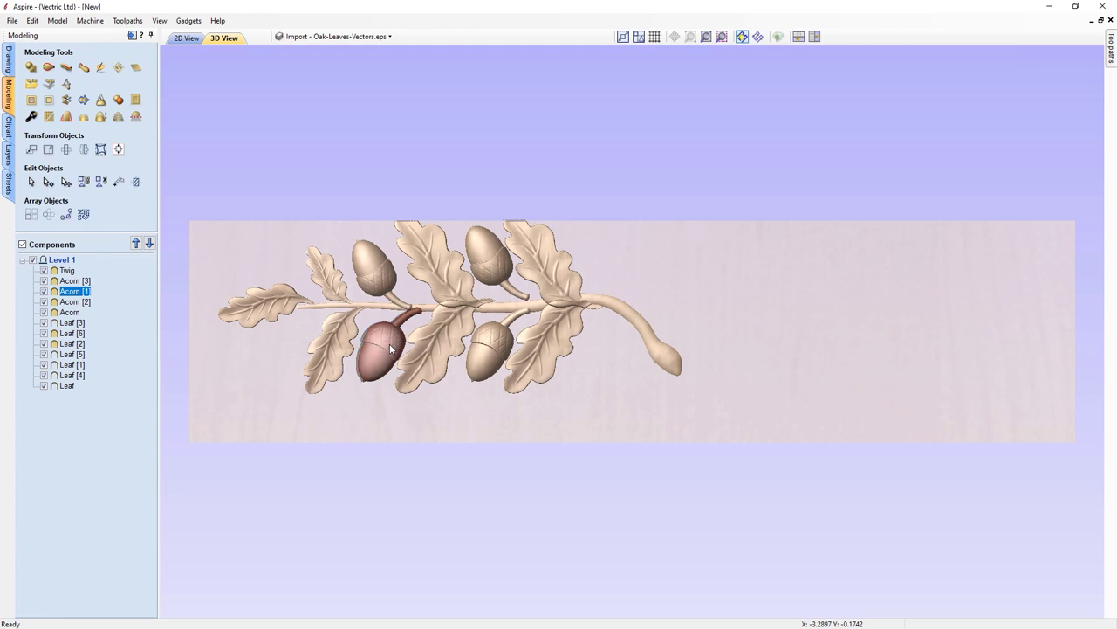
{"action": "left_click", "coordinate": [391, 347]}
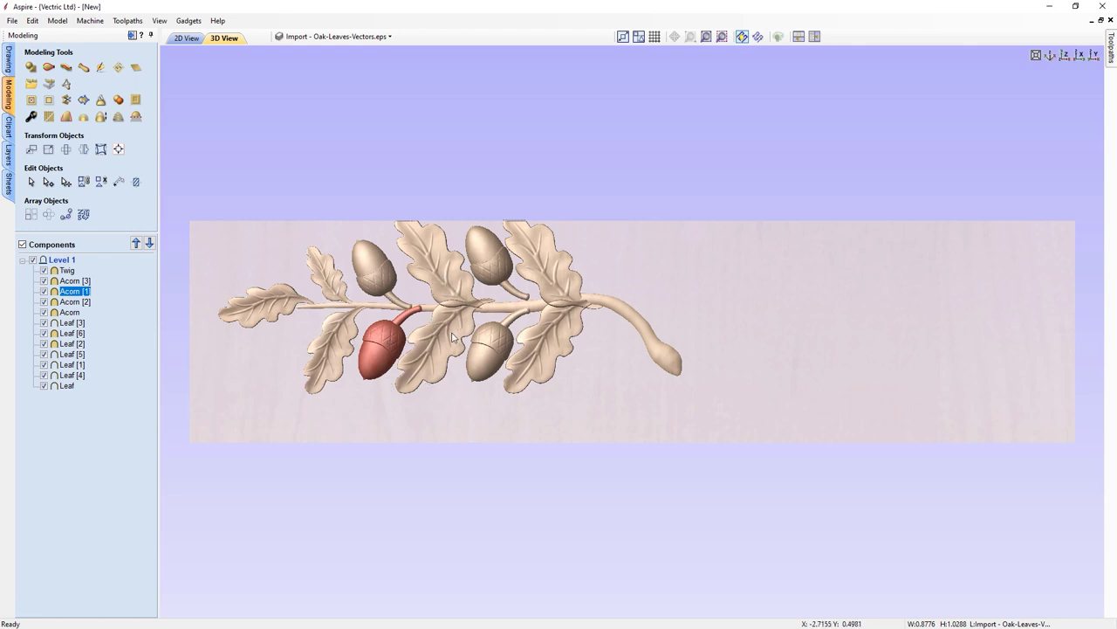
Reposition the lower middle leaf and stand the upper middle and upper-right leaves more upright
{"action": "left_click", "coordinate": [453, 337]}
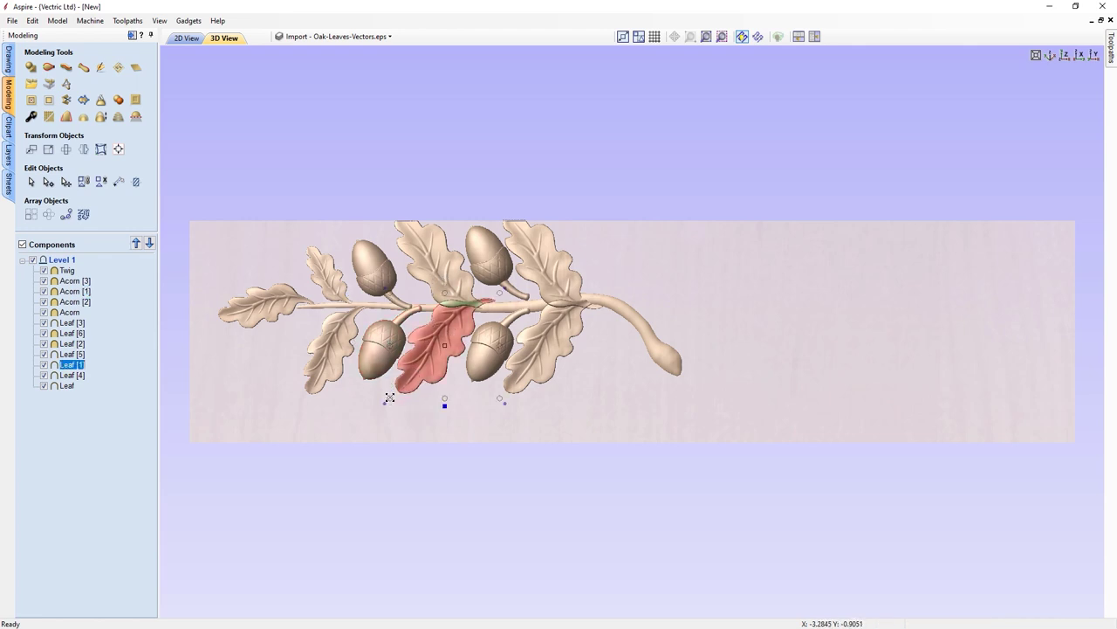
{"action": "left_click_drag", "start_coordinate": [390, 398], "coordinate": [447, 335]}
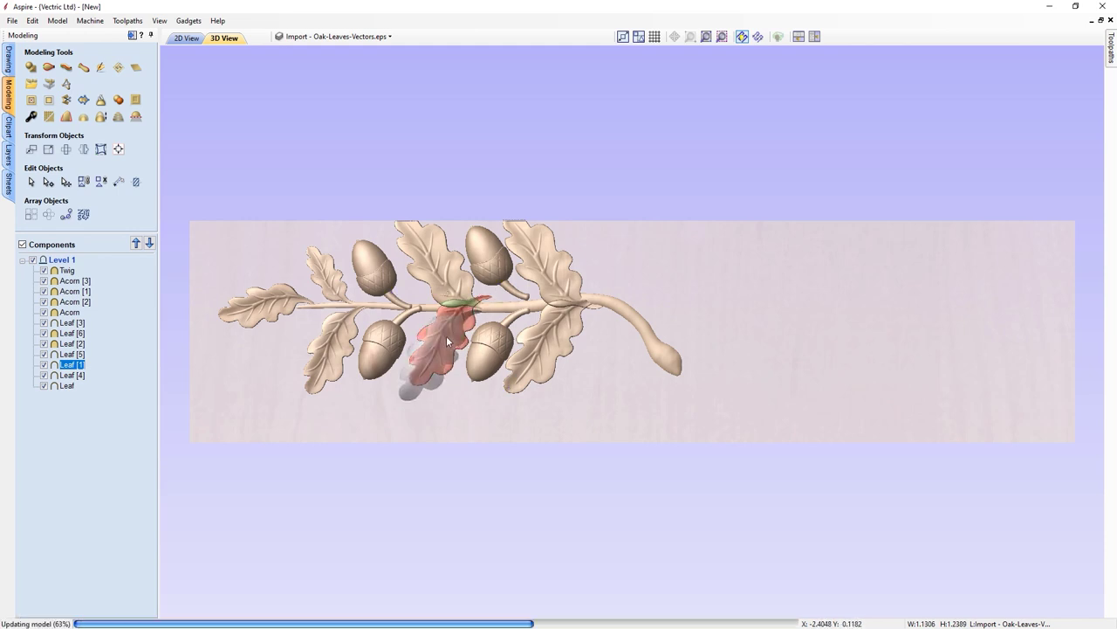
{"action": "left_click", "coordinate": [436, 266]}
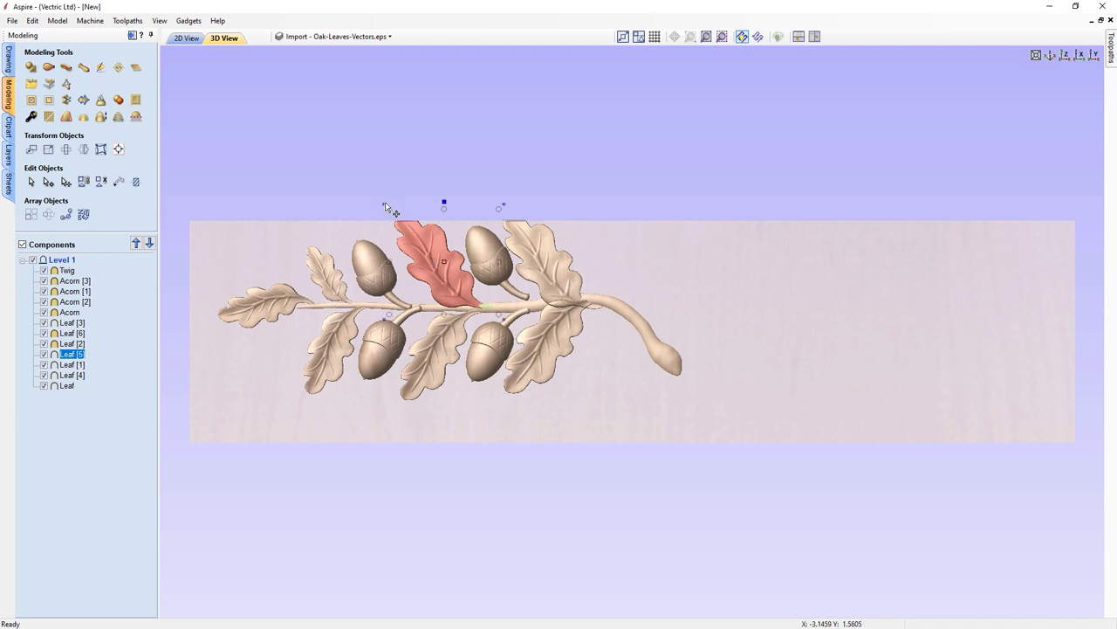
{"action": "left_click_drag", "start_coordinate": [389, 210], "coordinate": [412, 232]}
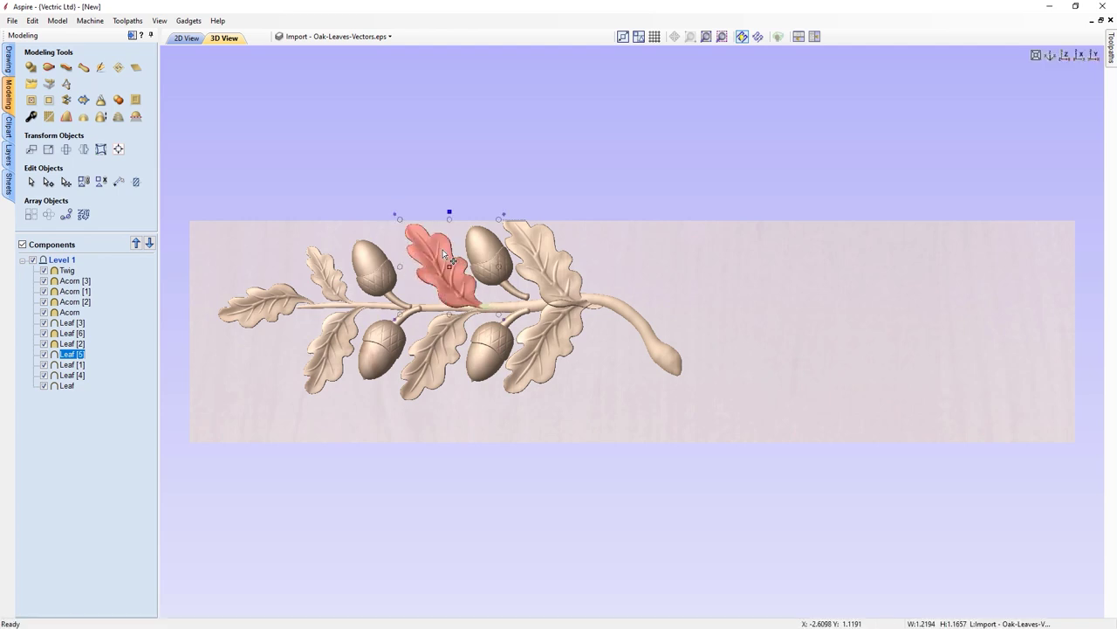
{"action": "left_click", "coordinate": [549, 265]}
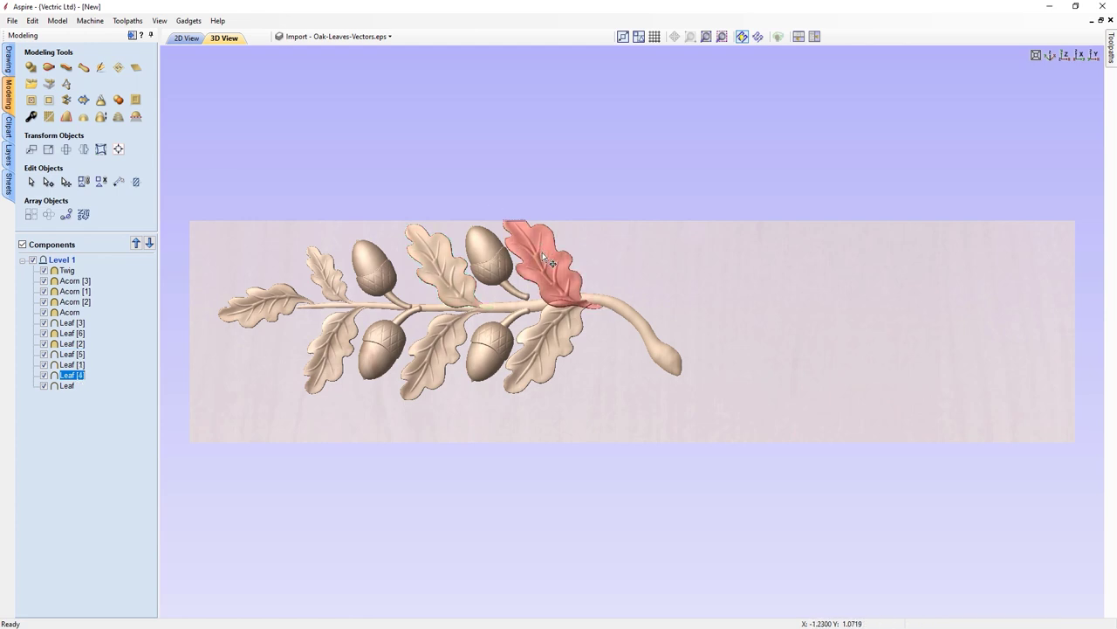
{"action": "left_click_drag", "start_coordinate": [497, 208], "coordinate": [519, 223]}
{"action": "left_click_drag", "start_coordinate": [576, 277], "coordinate": [563, 275]}
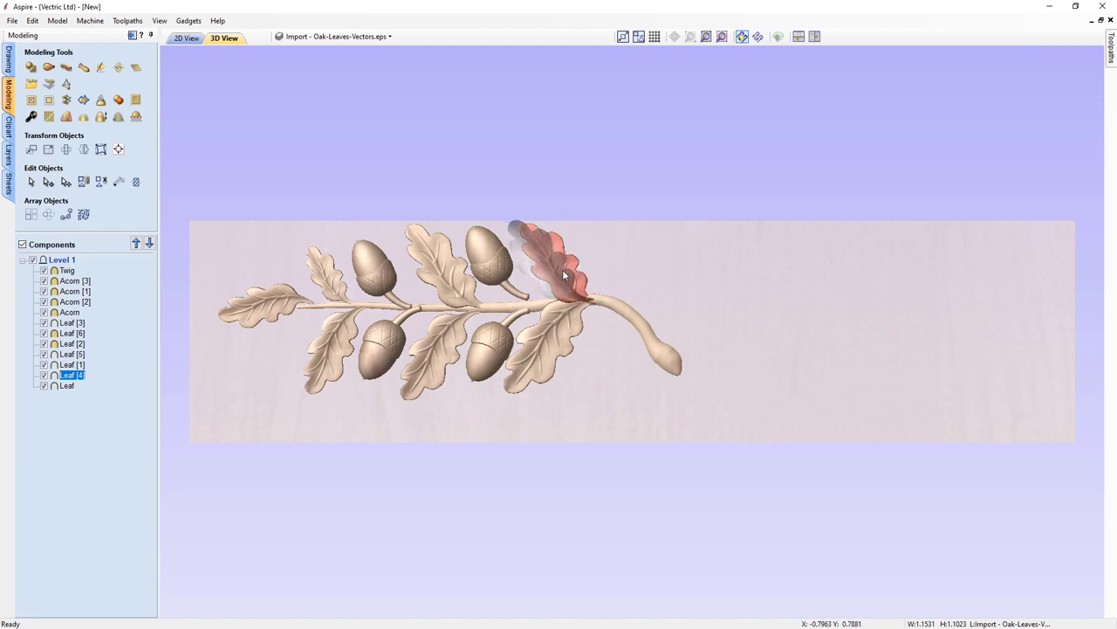
Nudge the upper-right acorn right and down, then return to the 2D layout
{"action": "left_click", "coordinate": [494, 267]}
{"action": "left_click_drag", "start_coordinate": [499, 262], "coordinate": [509, 272]}
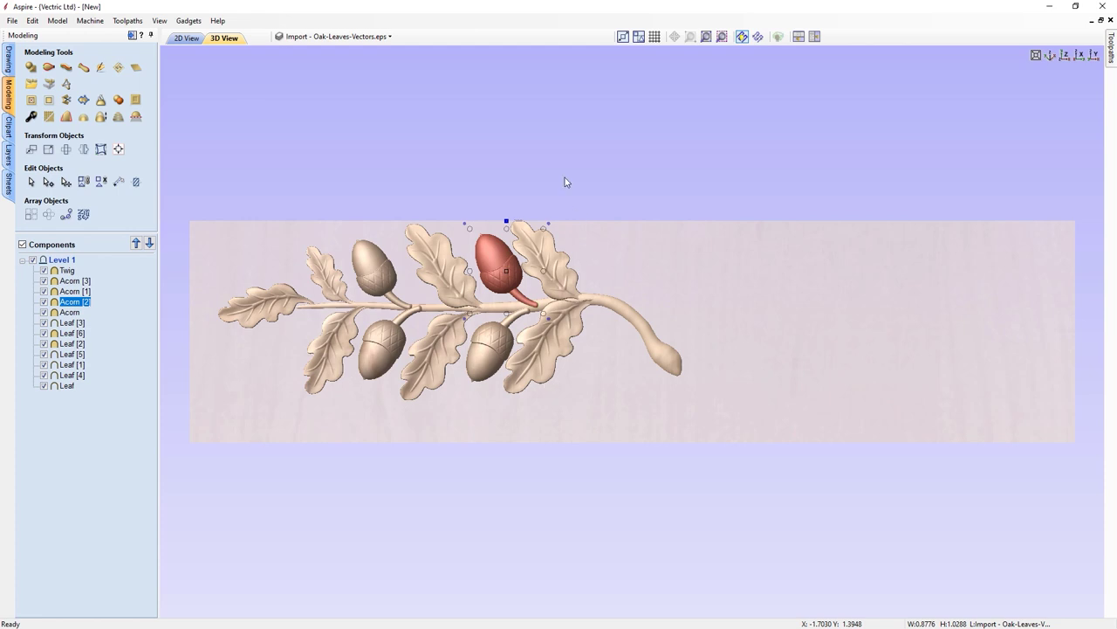
{"action": "left_click", "coordinate": [187, 38]}
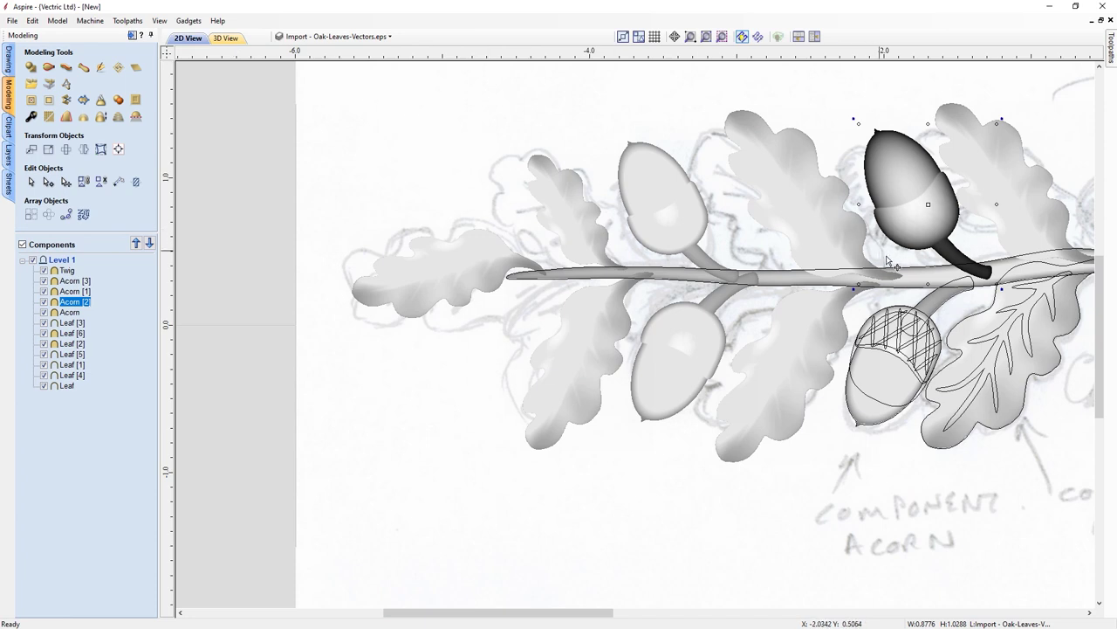
Arrange the 2D and 3D views vertically, both zoomed on the leaves at the twig's left end
{"action": "scroll", "coordinate": [761, 300], "scroll_direction": "up", "scroll_amount": 2}
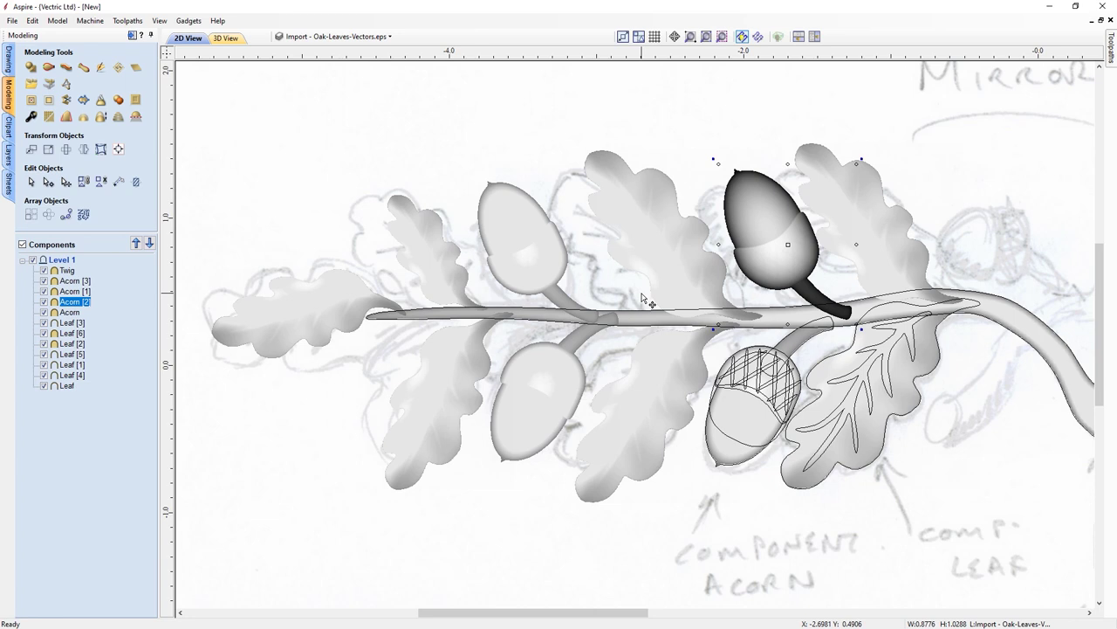
{"action": "left_click", "coordinate": [816, 37]}
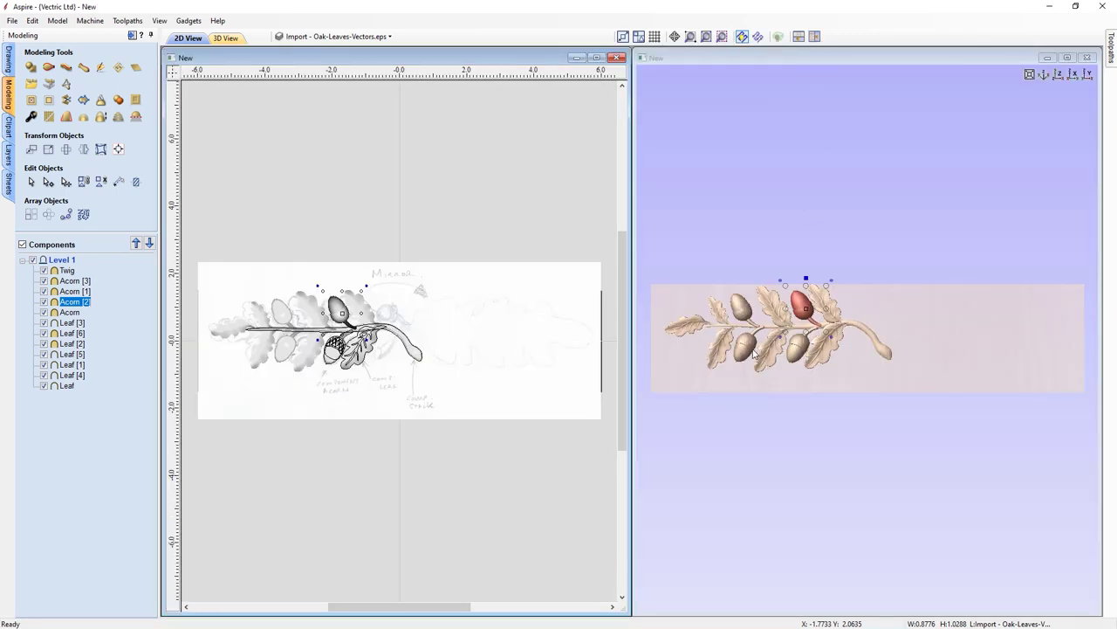
{"action": "scroll", "coordinate": [887, 351], "scroll_direction": "up", "scroll_amount": 10}
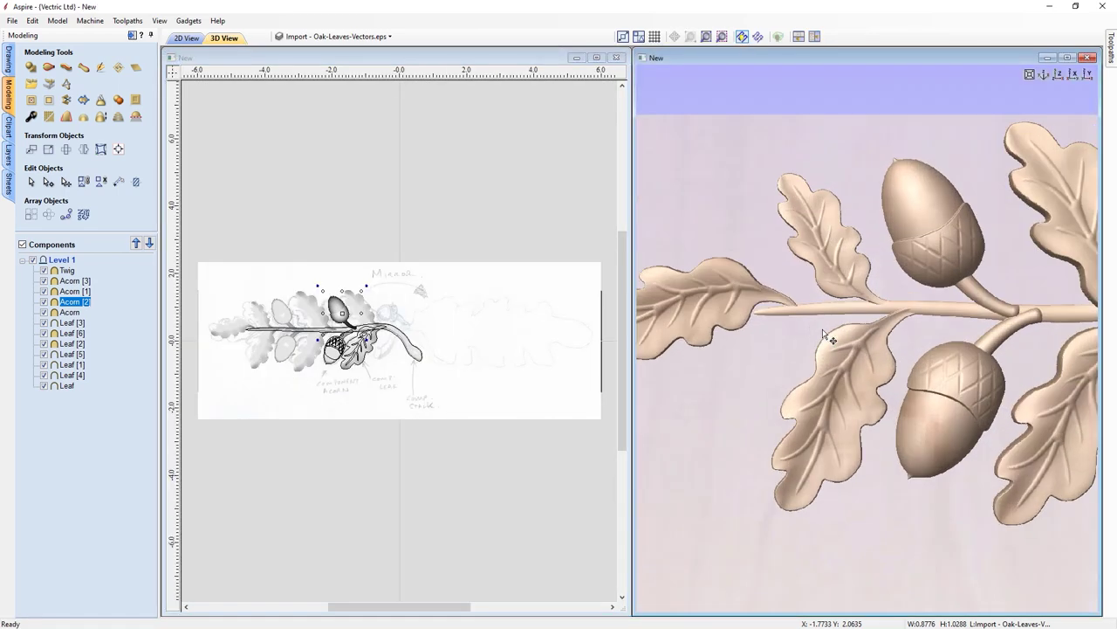
{"action": "middle_click_drag", "start_coordinate": [893, 355], "coordinate": [907, 356]}
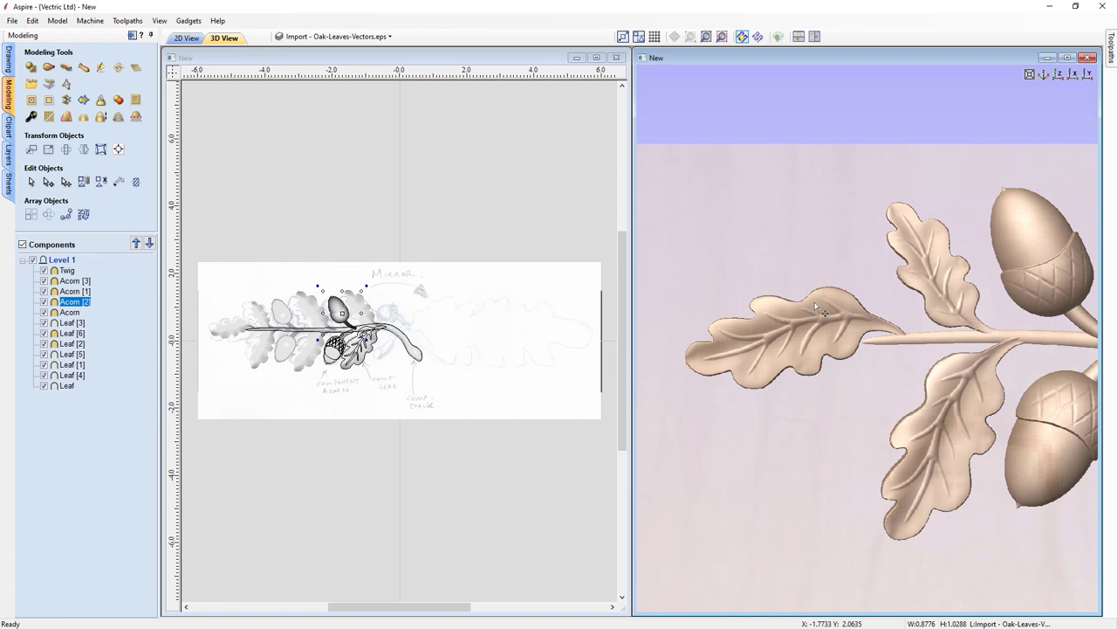
{"action": "scroll", "coordinate": [432, 388], "scroll_direction": "up", "scroll_amount": 8}
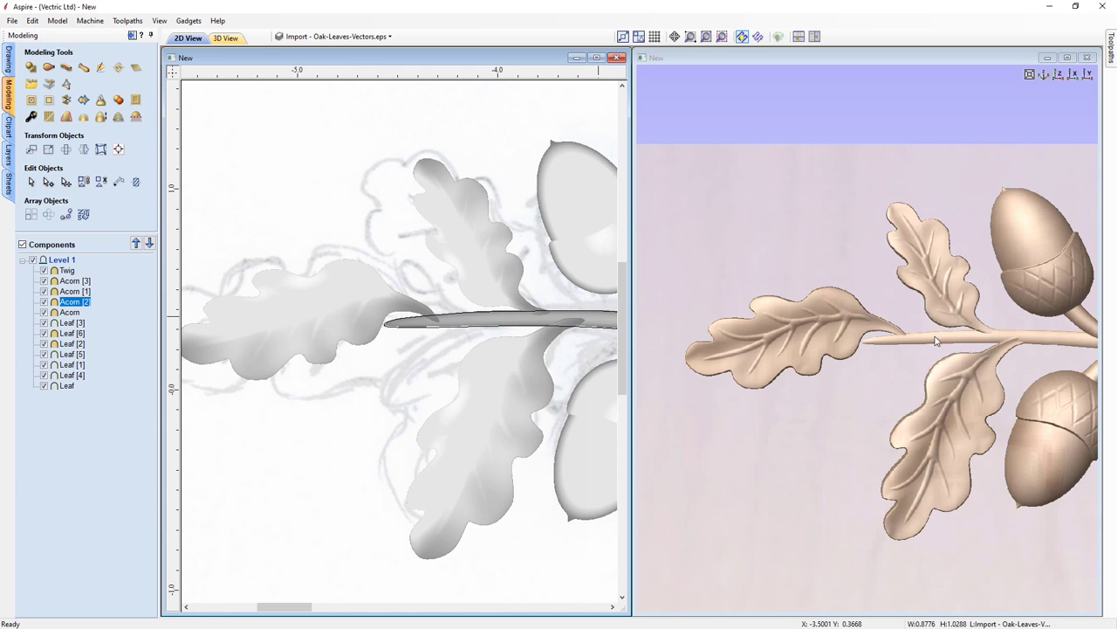
{"action": "left_click", "coordinate": [781, 332]}
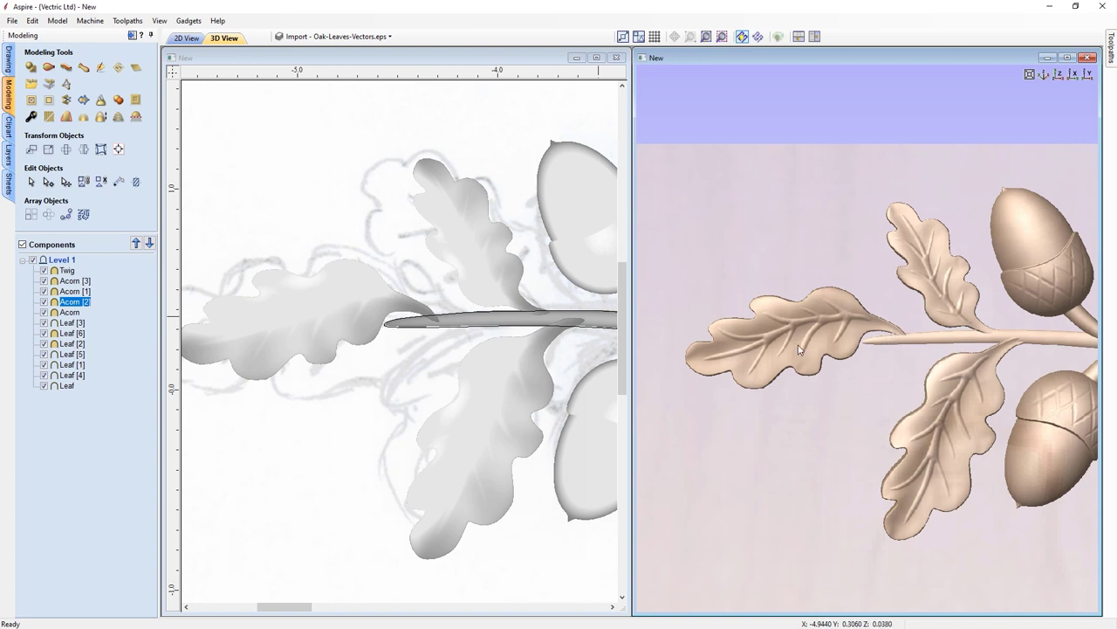
{"action": "left_click", "coordinate": [254, 313]}
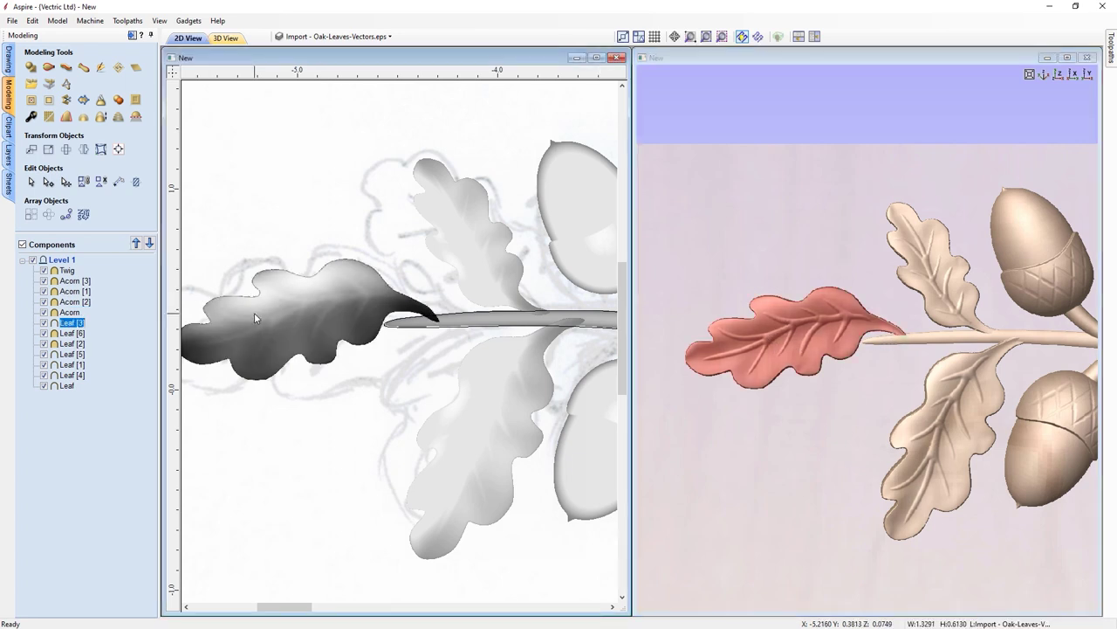
Enable Tilt on Leaf [3] with a direction drawn across the leaf and a 3.2° angle
{"action": "right_click", "coordinate": [69, 324]}
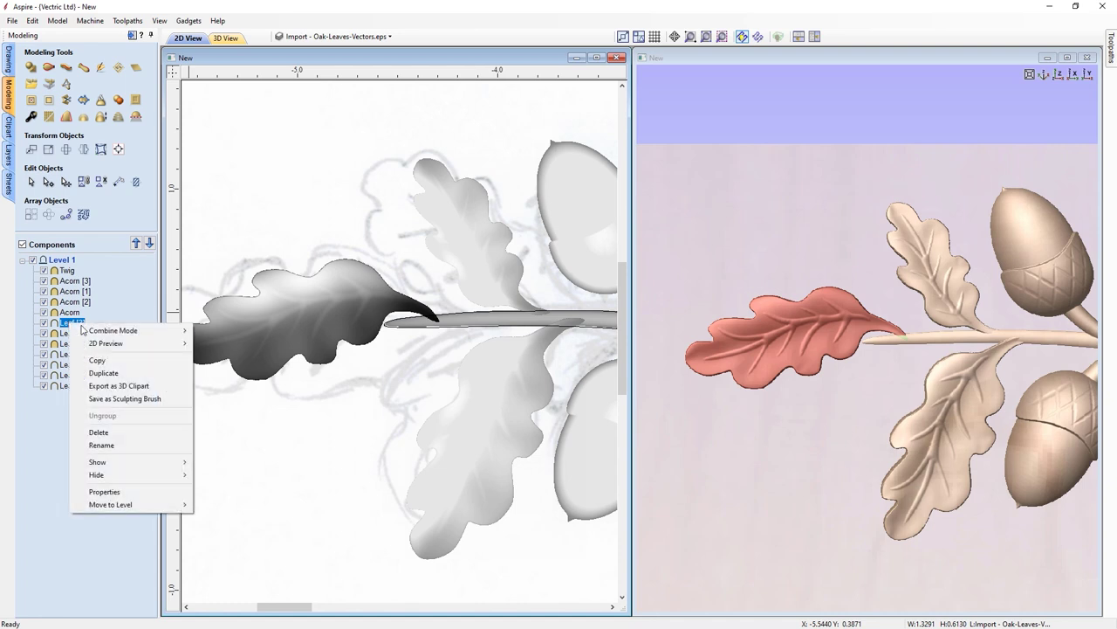
{"action": "left_click", "coordinate": [101, 491]}
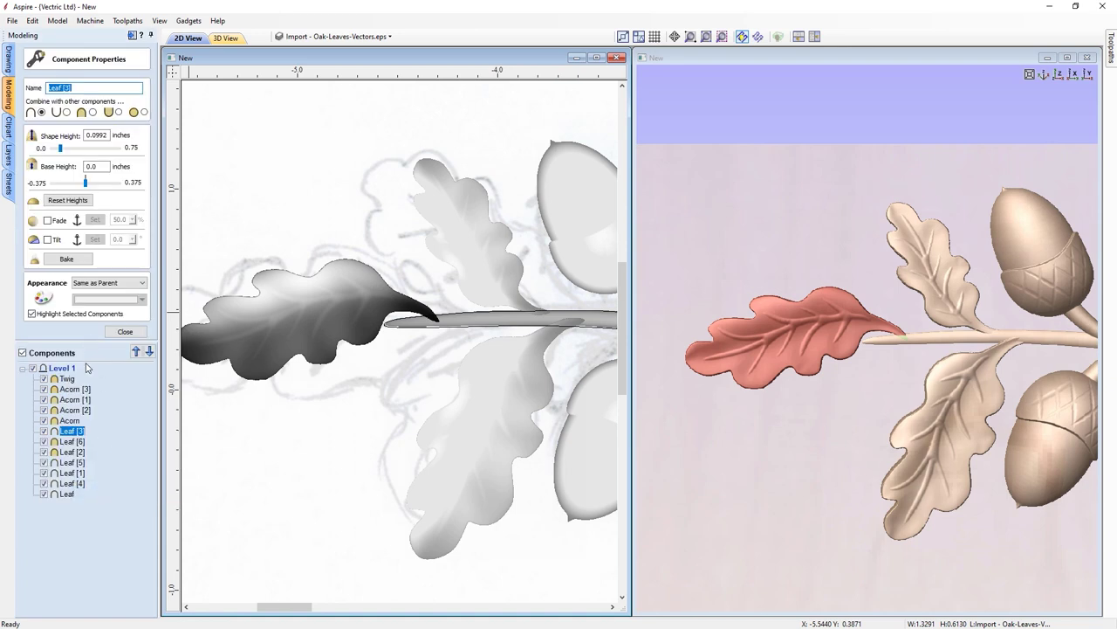
{"action": "mouse_move", "coordinate": [69, 437]}
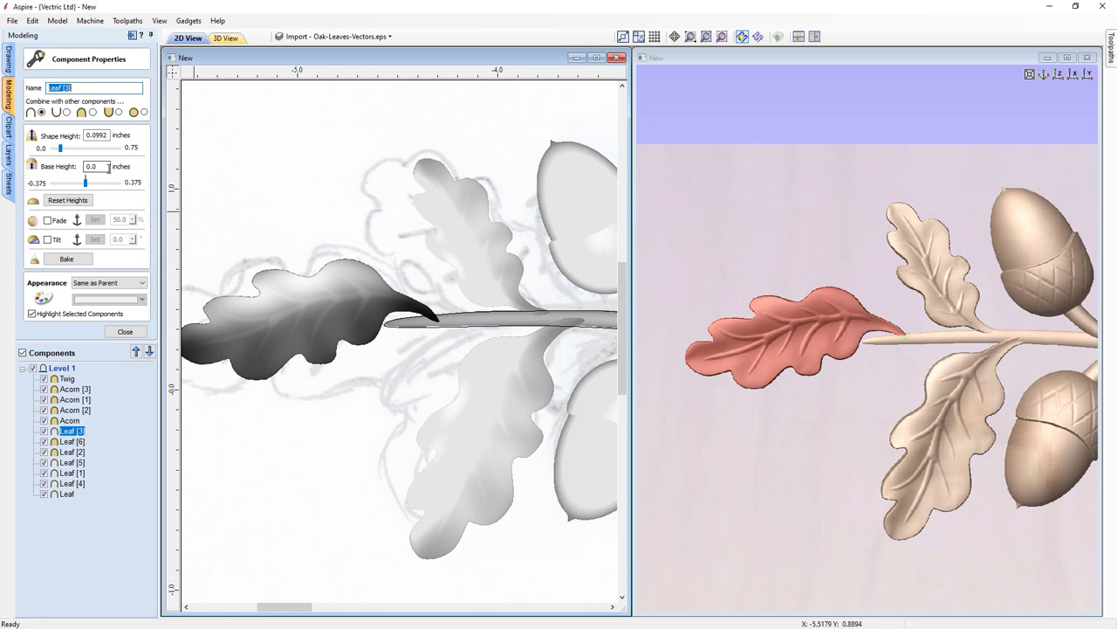
{"action": "left_click", "coordinate": [48, 240]}
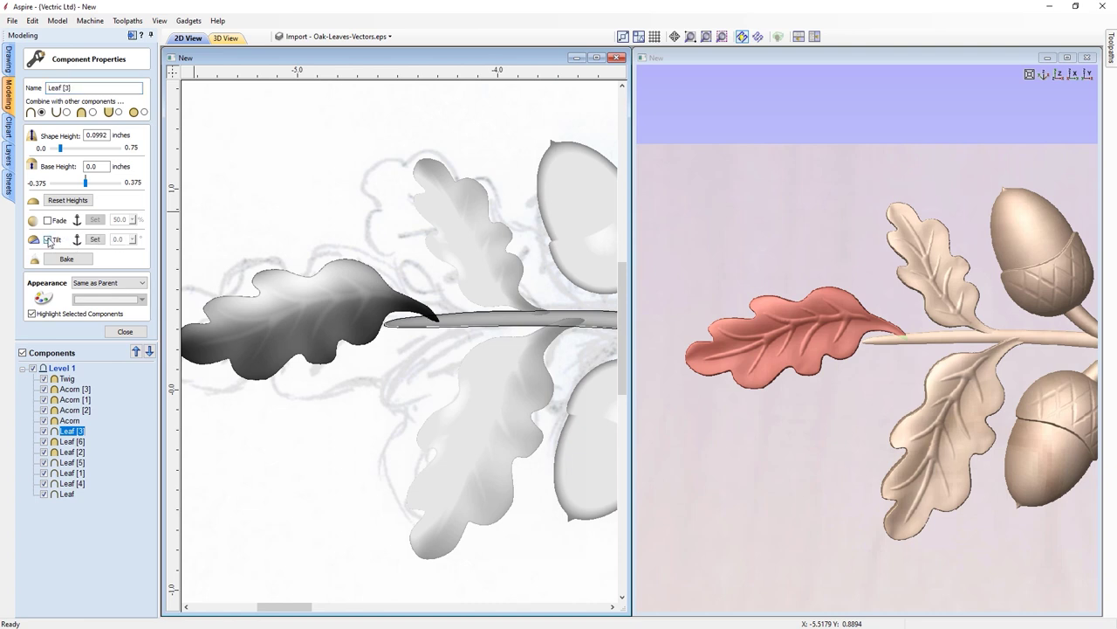
{"action": "left_click", "coordinate": [95, 239]}
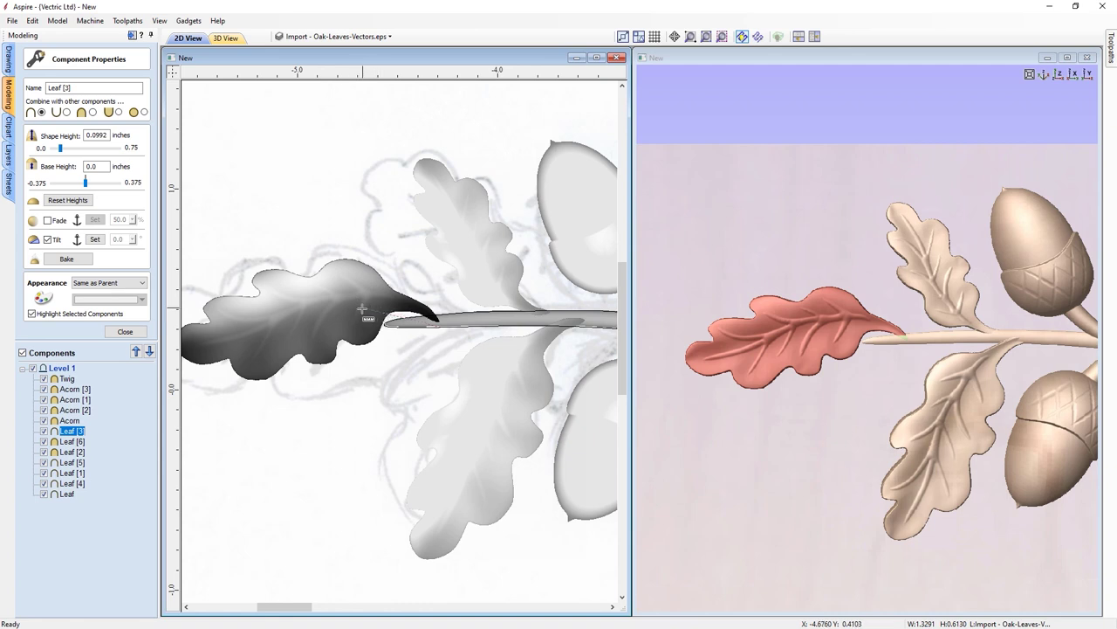
{"action": "left_click_drag", "start_coordinate": [355, 308], "coordinate": [312, 307]}
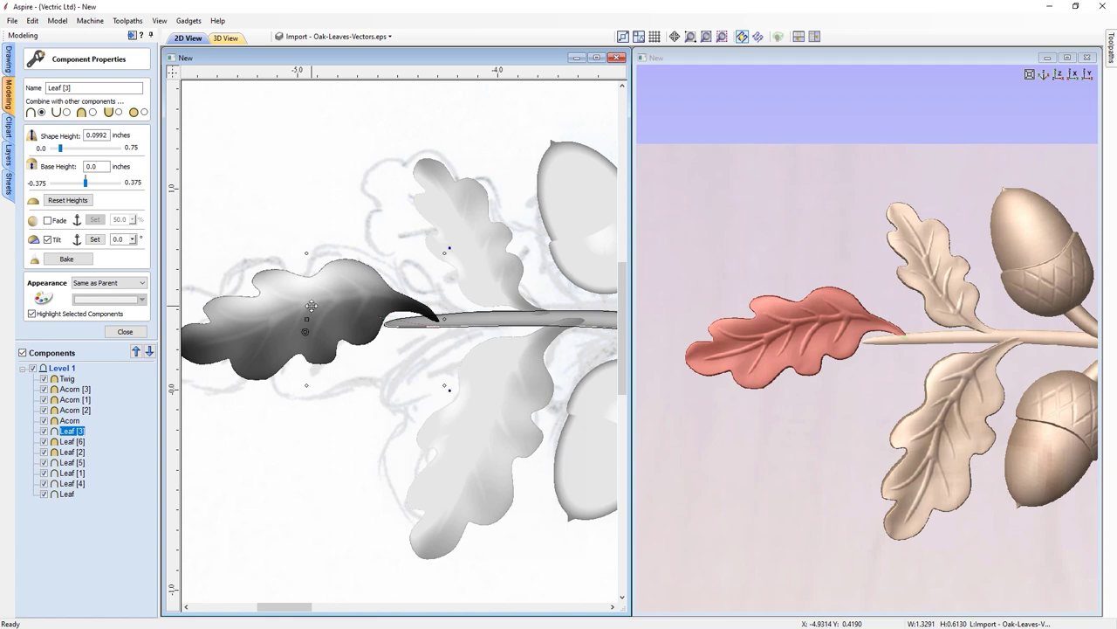
{"action": "double_click", "coordinate": [119, 239]}
{"action": "left_click", "coordinate": [132, 241]}
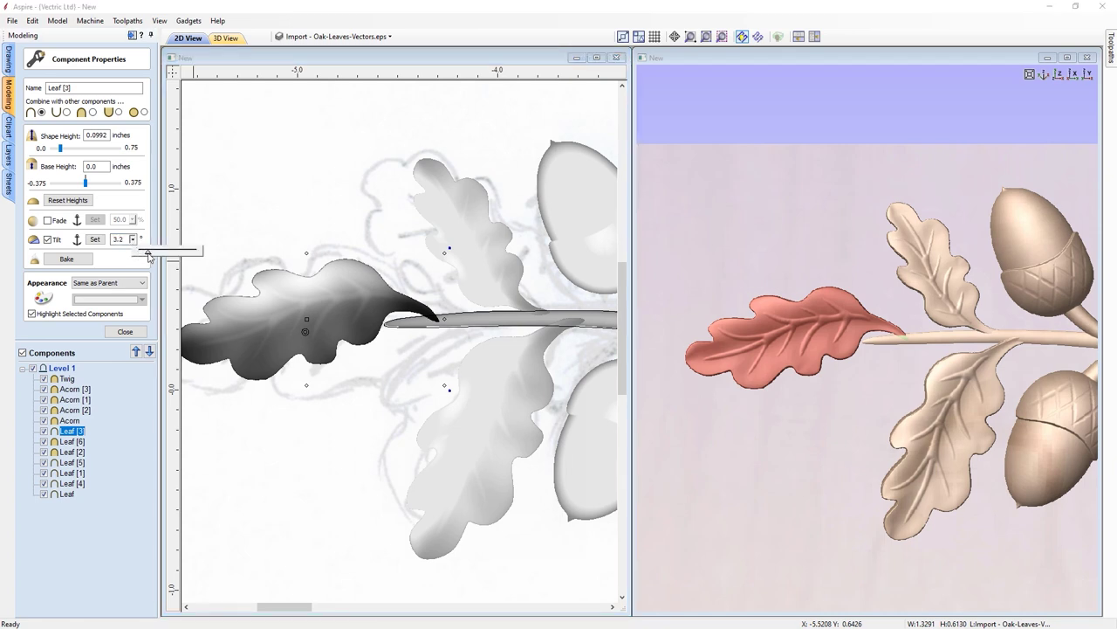
{"action": "left_click", "coordinate": [149, 257]}
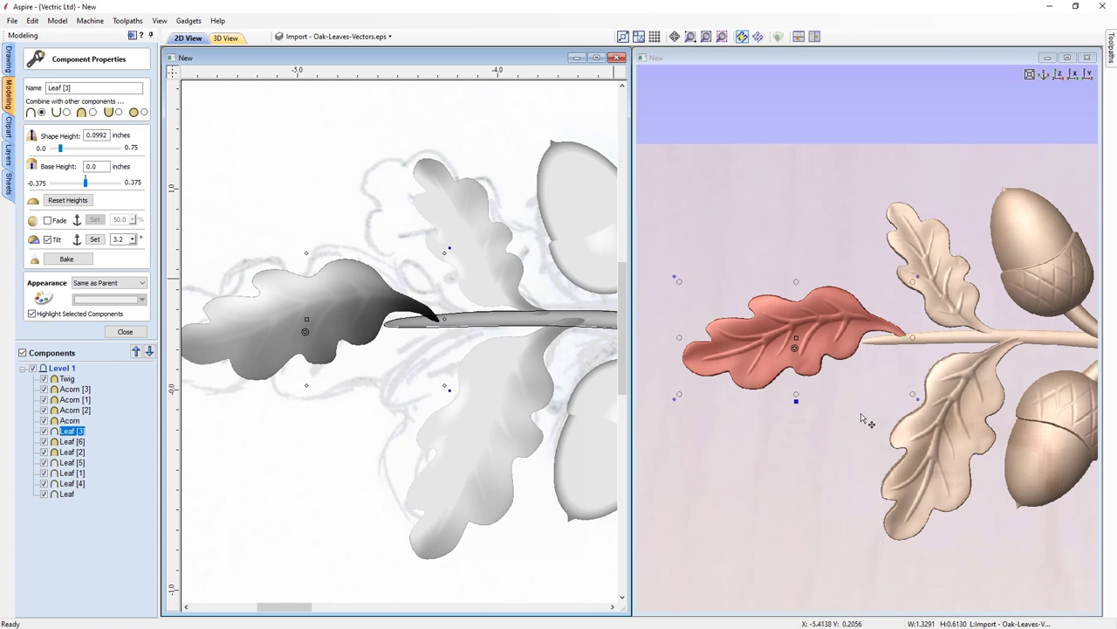
Orbit and pan the 3D preview to check how the tilted leaf sits in the relief
{"action": "left_click_drag", "start_coordinate": [875, 567], "coordinate": [826, 372]}
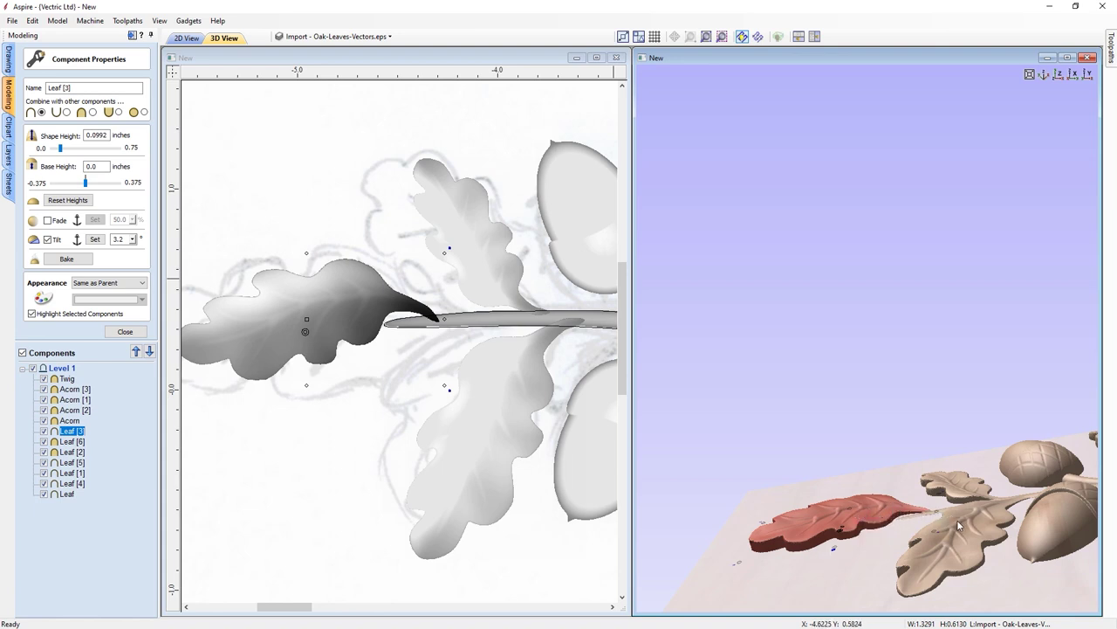
{"action": "left_click_drag", "start_coordinate": [1026, 561], "coordinate": [886, 479]}
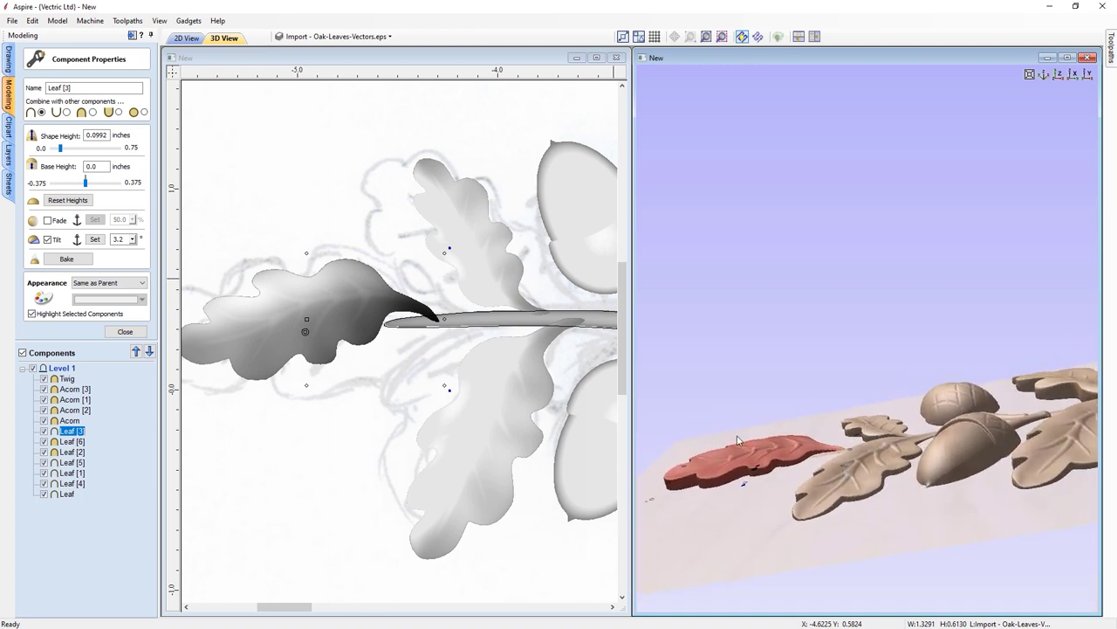
{"action": "left_click", "coordinate": [498, 414]}
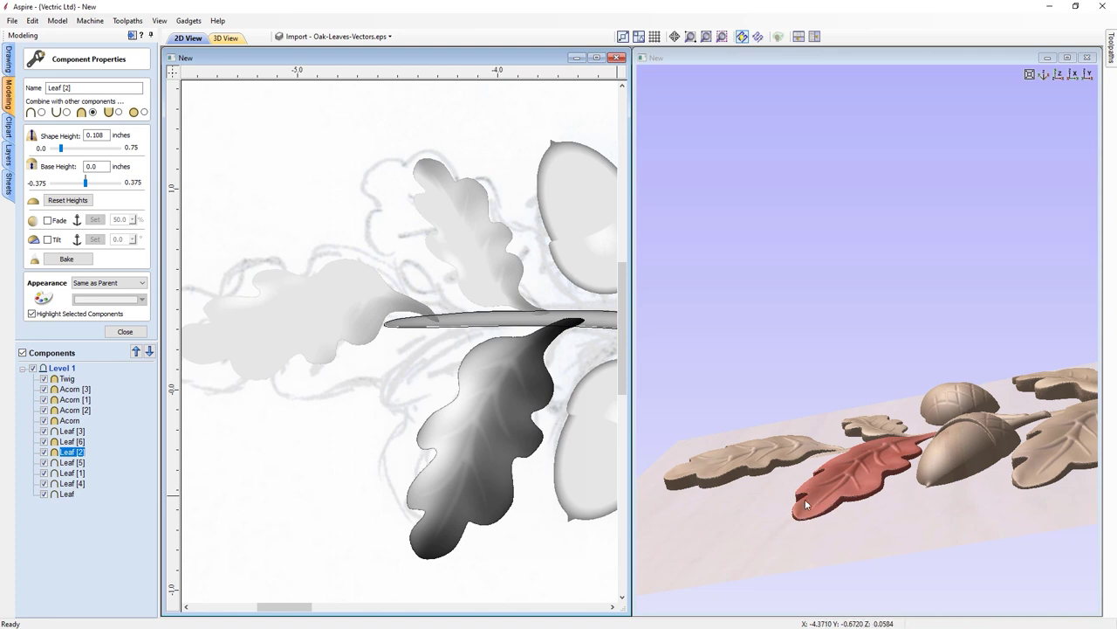
Tilt Leaf [2] by 2.2°, sloping from its stem down toward its tip
{"action": "left_click", "coordinate": [48, 240]}
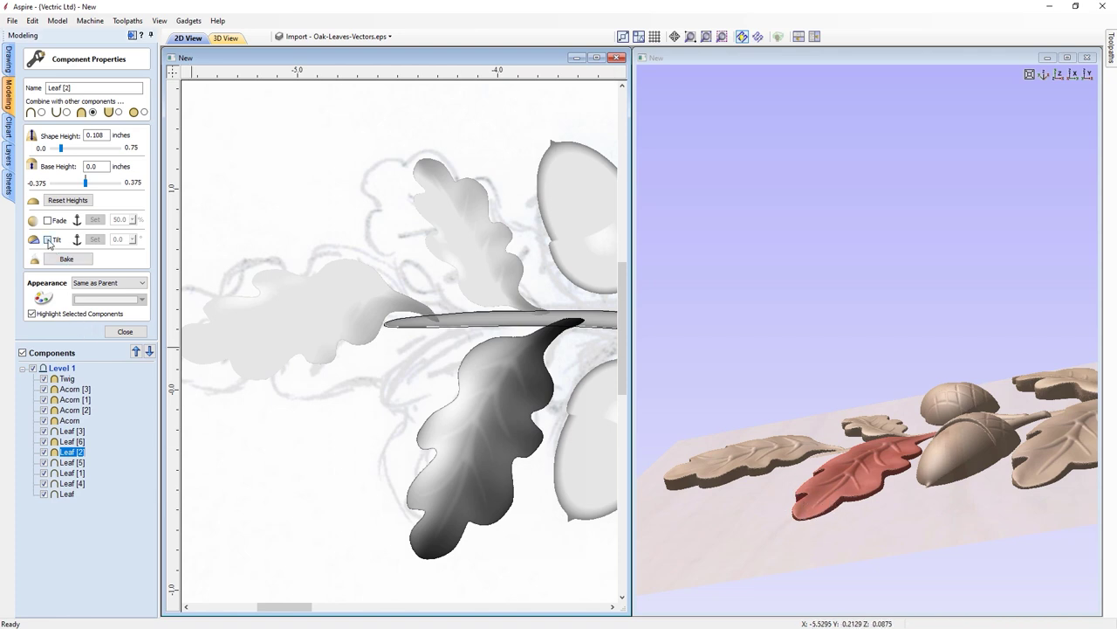
{"action": "left_click", "coordinate": [92, 238]}
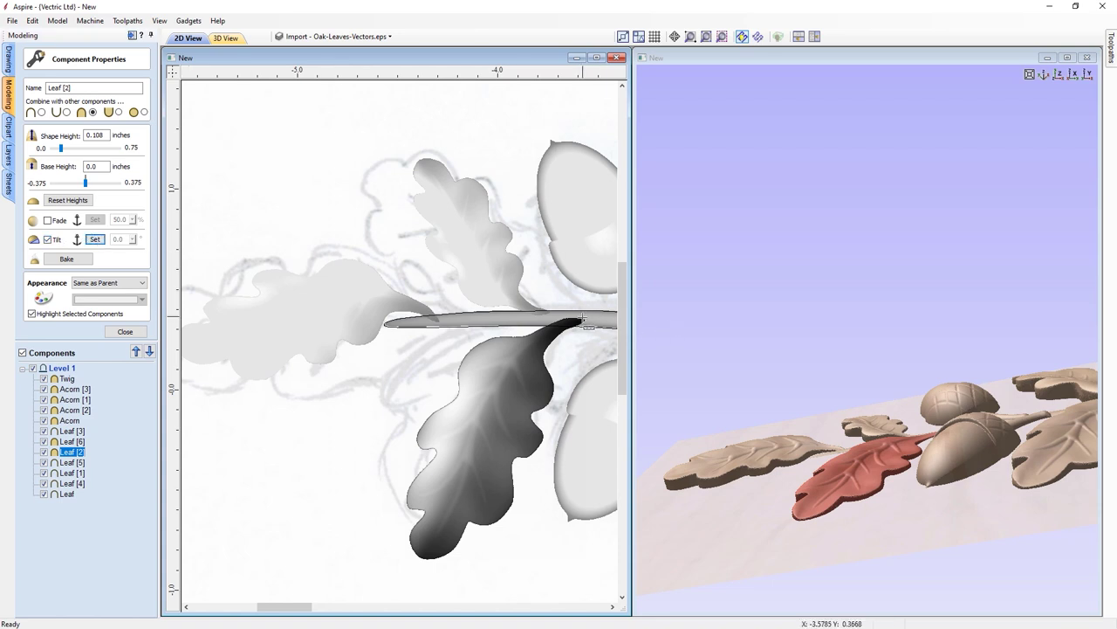
{"action": "left_click_drag", "start_coordinate": [583, 320], "coordinate": [419, 563]}
{"action": "left_click", "coordinate": [133, 241]}
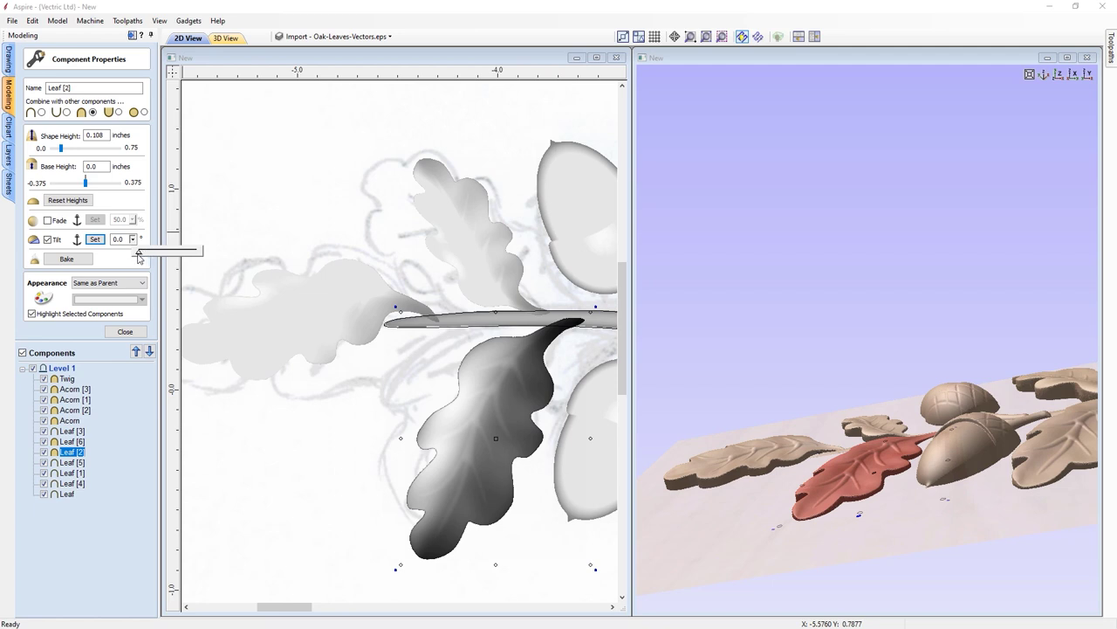
{"action": "left_click", "coordinate": [146, 255]}
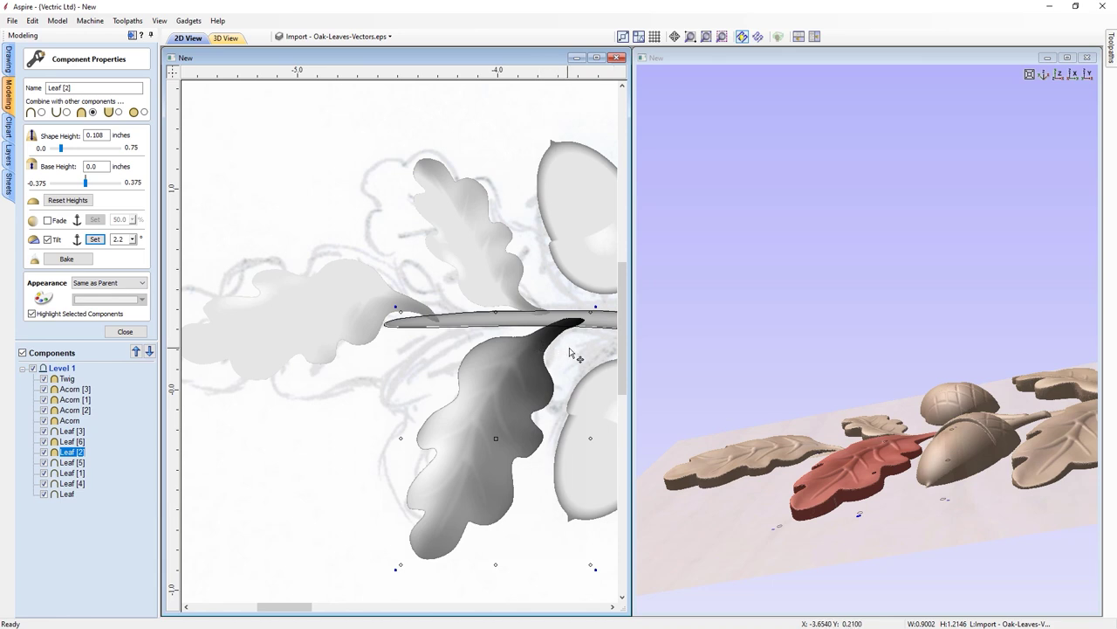
Rotate and zoom the 3D preview to a more top-down view of the tilted leaf
{"action": "middle_click_drag", "start_coordinate": [567, 352], "coordinate": [324, 353]}
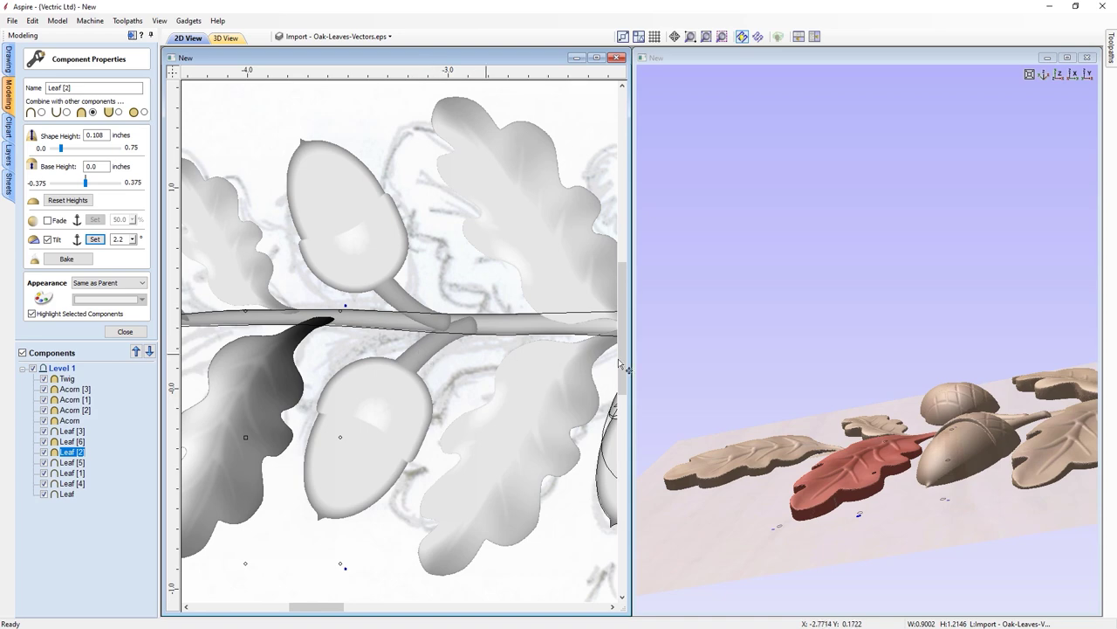
{"action": "left_click_drag", "start_coordinate": [1047, 464], "coordinate": [808, 397]}
{"action": "scroll", "coordinate": [830, 395], "scroll_direction": "up", "scroll_amount": 10}
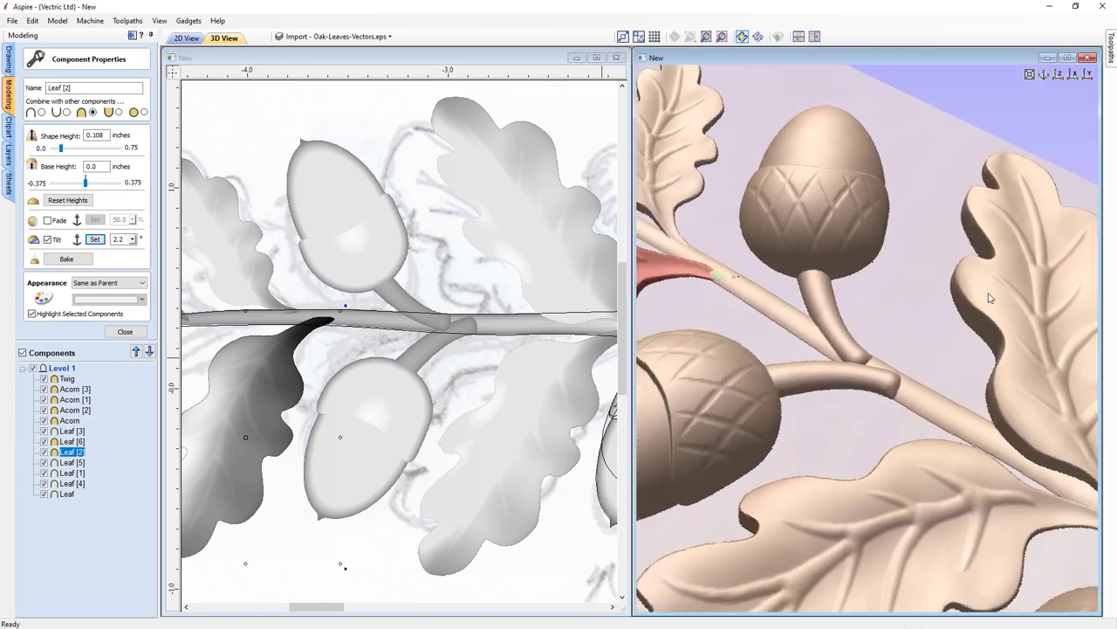
{"action": "scroll", "coordinate": [1015, 300], "scroll_direction": "up", "scroll_amount": 3}
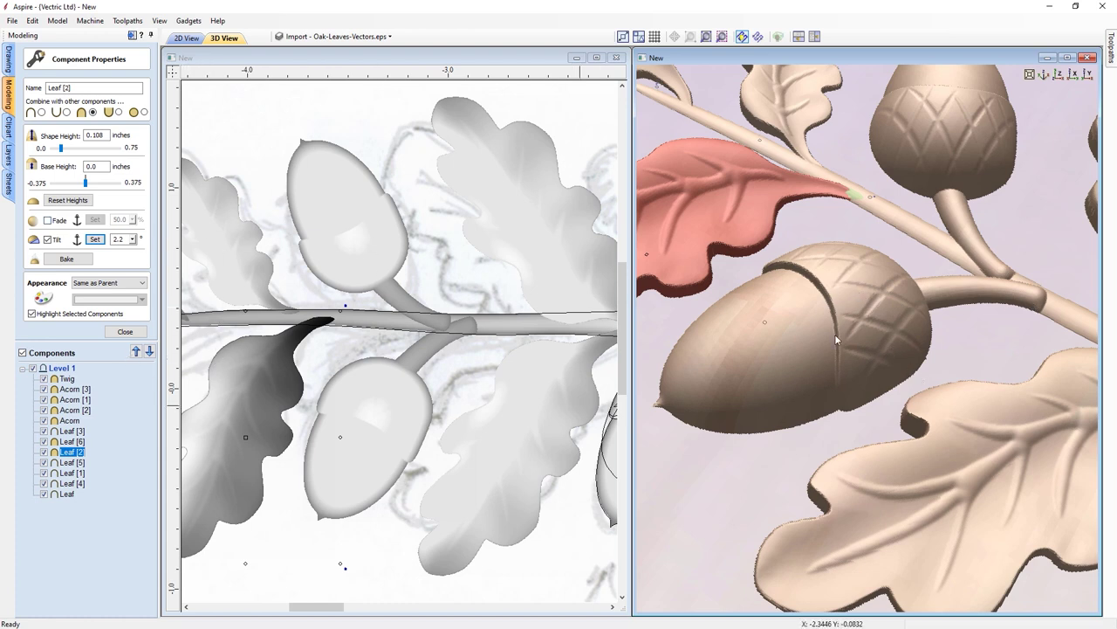
{"action": "left_click", "coordinate": [388, 410]}
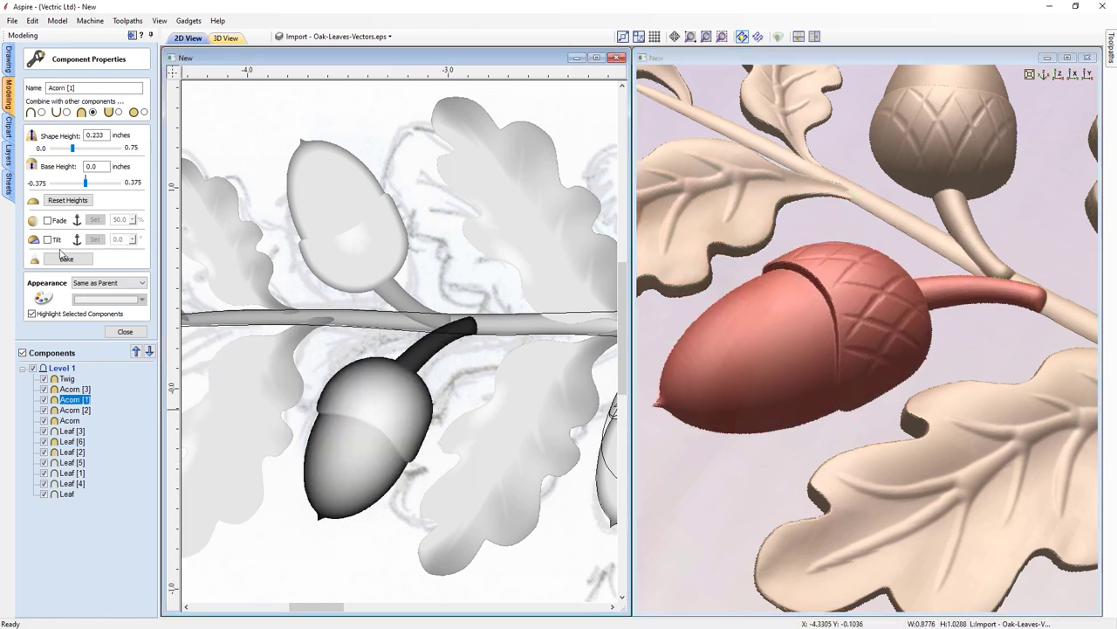
Turn on a 72% fade for Acorn [1], running along its stalk toward the twig
{"action": "left_click", "coordinate": [48, 221]}
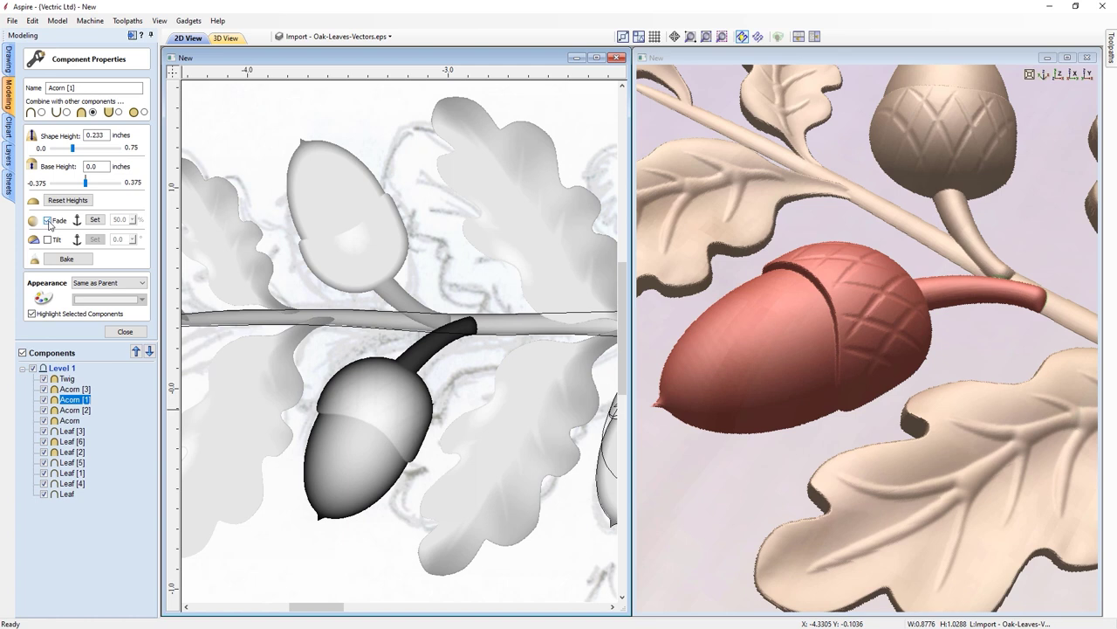
{"action": "left_click", "coordinate": [97, 220]}
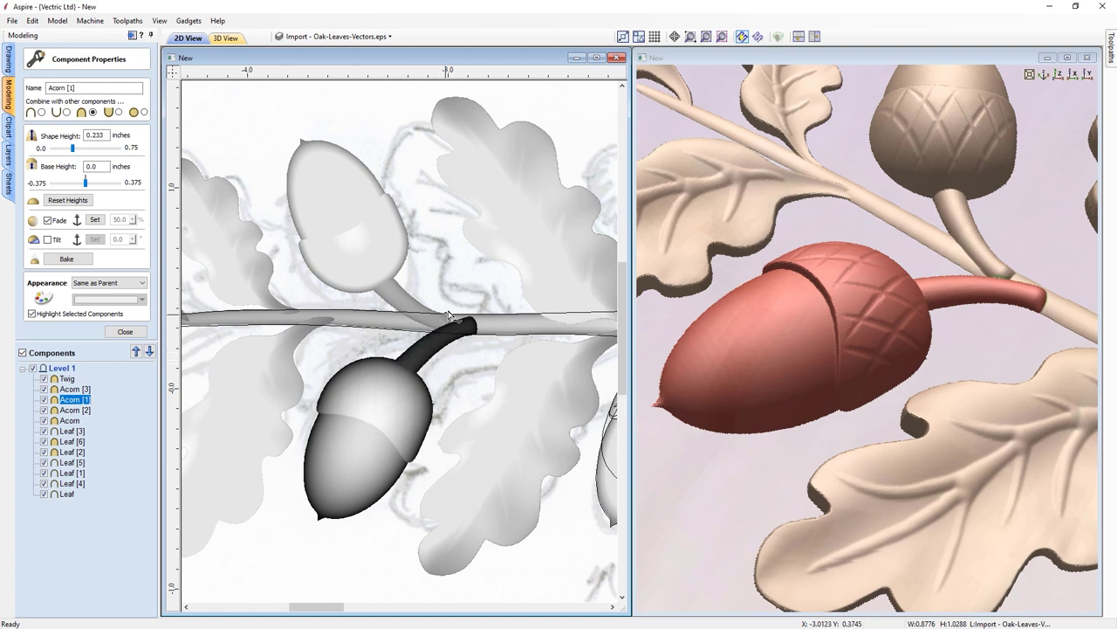
{"action": "left_click", "coordinate": [476, 324]}
{"action": "left_click", "coordinate": [480, 326]}
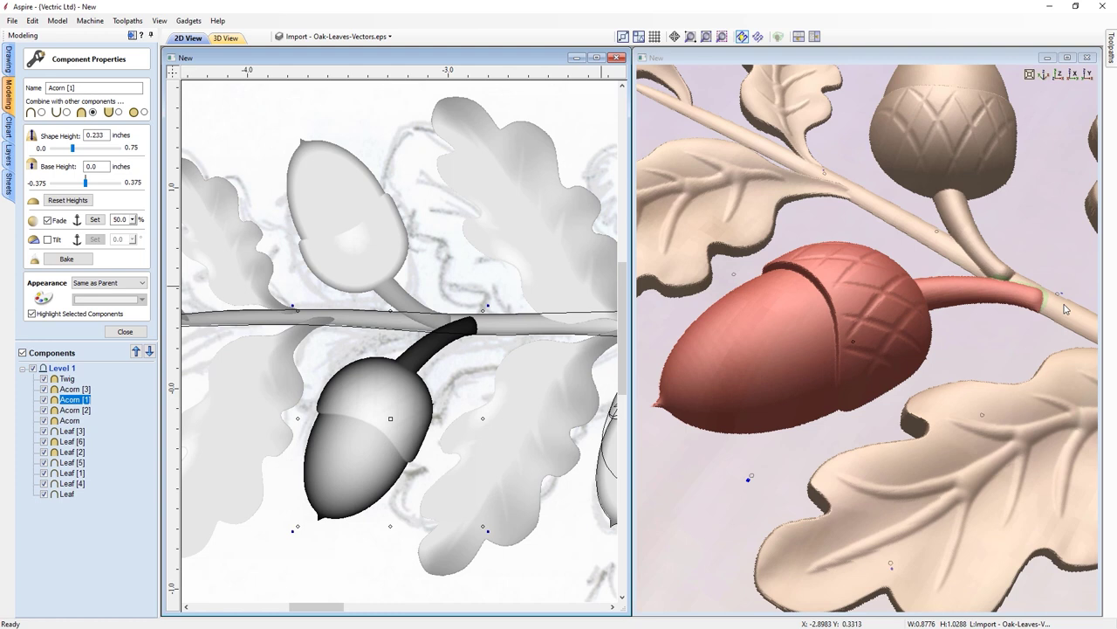
{"action": "left_click", "coordinate": [132, 220]}
{"action": "left_click_drag", "start_coordinate": [137, 235], "coordinate": [174, 236]}
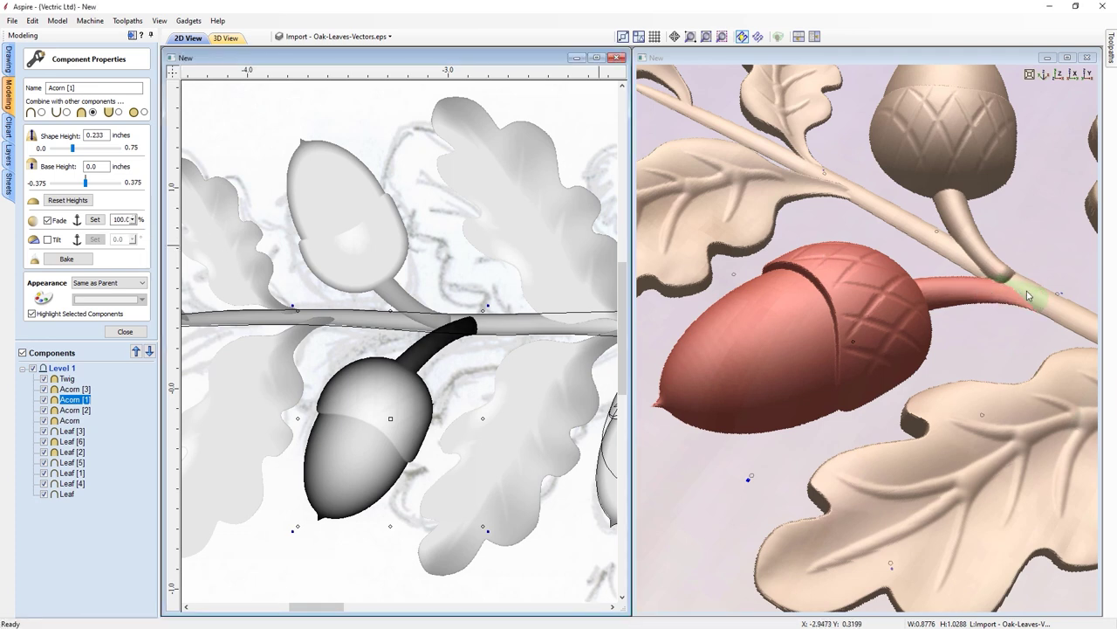
{"action": "left_click", "coordinate": [133, 220]}
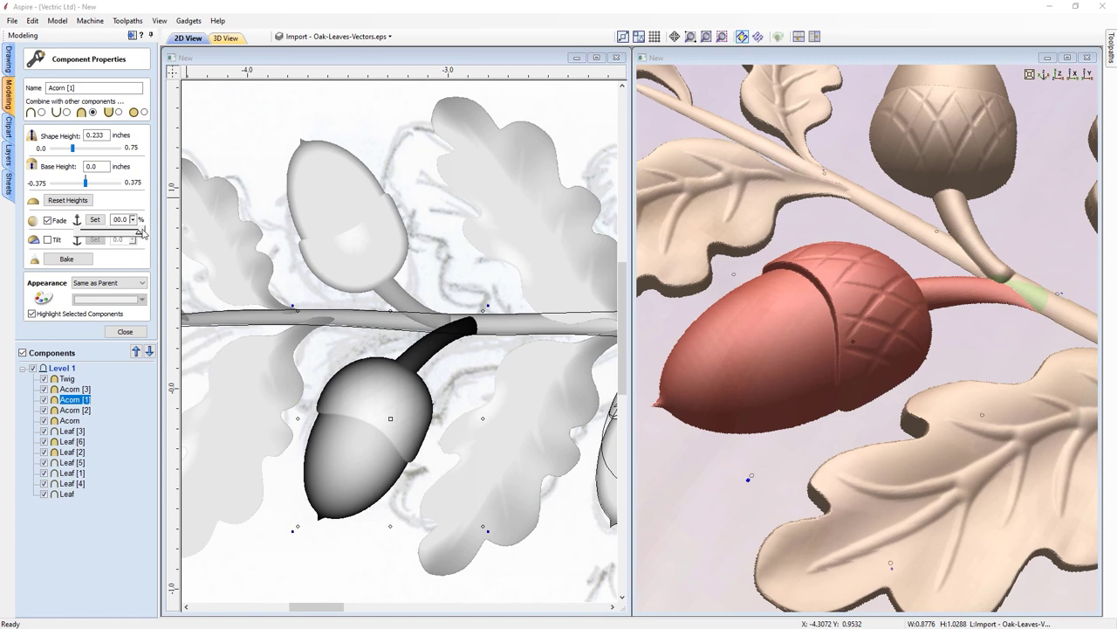
{"action": "left_click_drag", "start_coordinate": [137, 236], "coordinate": [95, 236]}
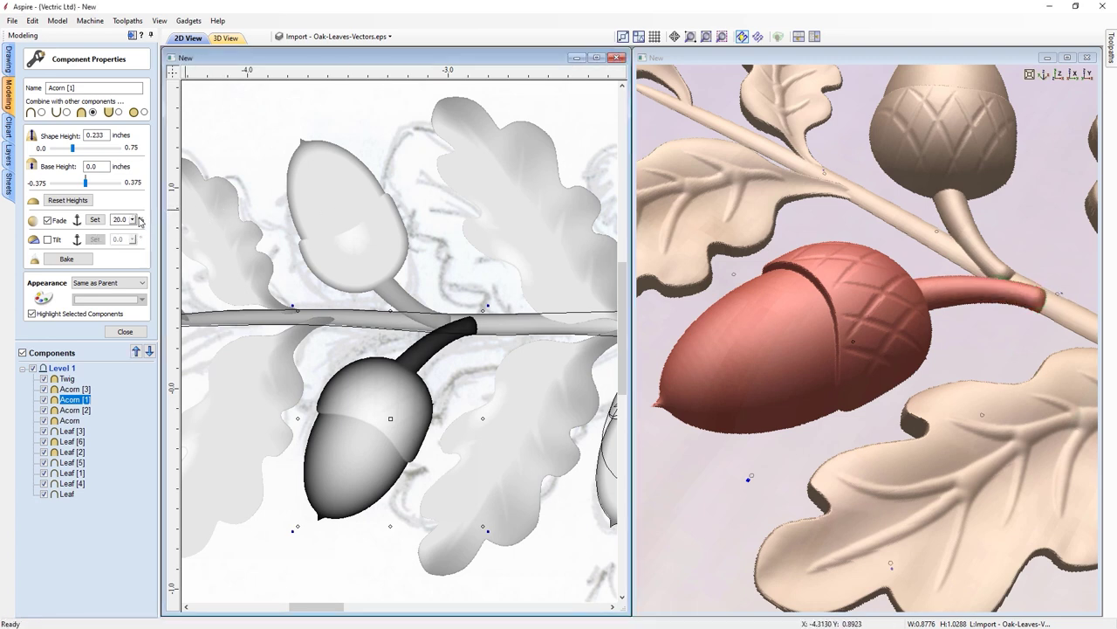
{"action": "left_click", "coordinate": [132, 220]}
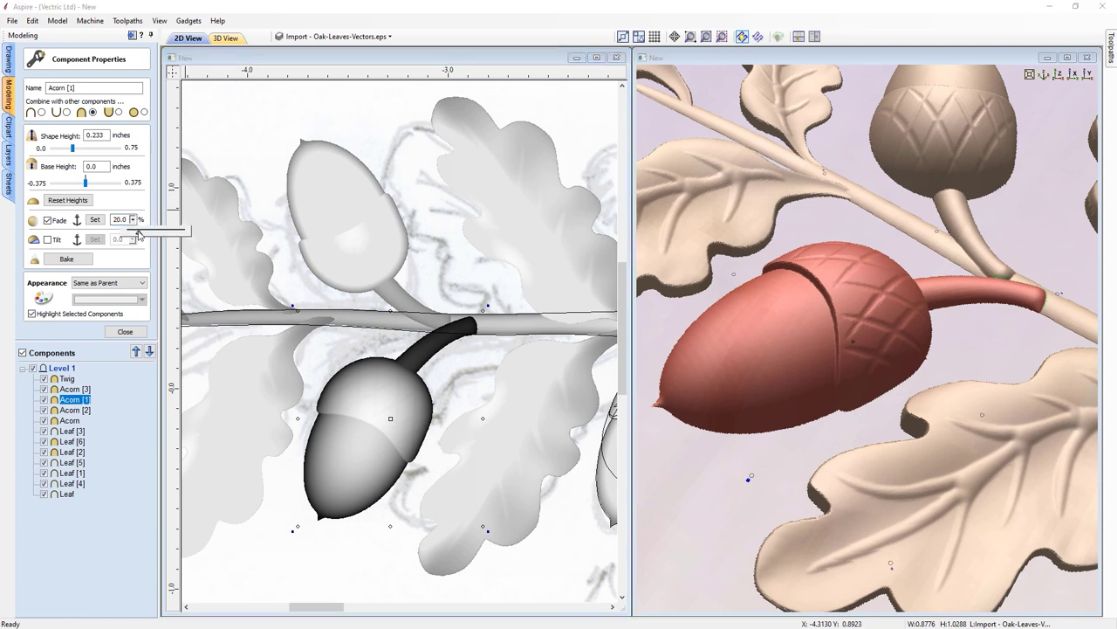
{"action": "left_click_drag", "start_coordinate": [138, 234], "coordinate": [170, 234]}
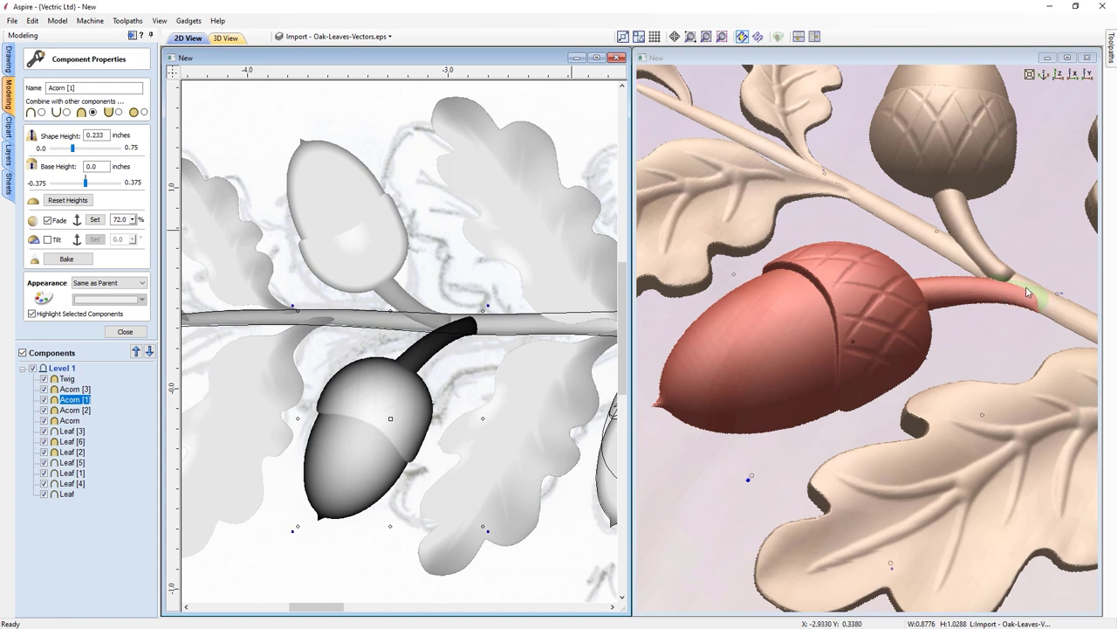
Fade Acorn [3] at 50% along its stem into the twig and close its properties
{"action": "left_click", "coordinate": [351, 215]}
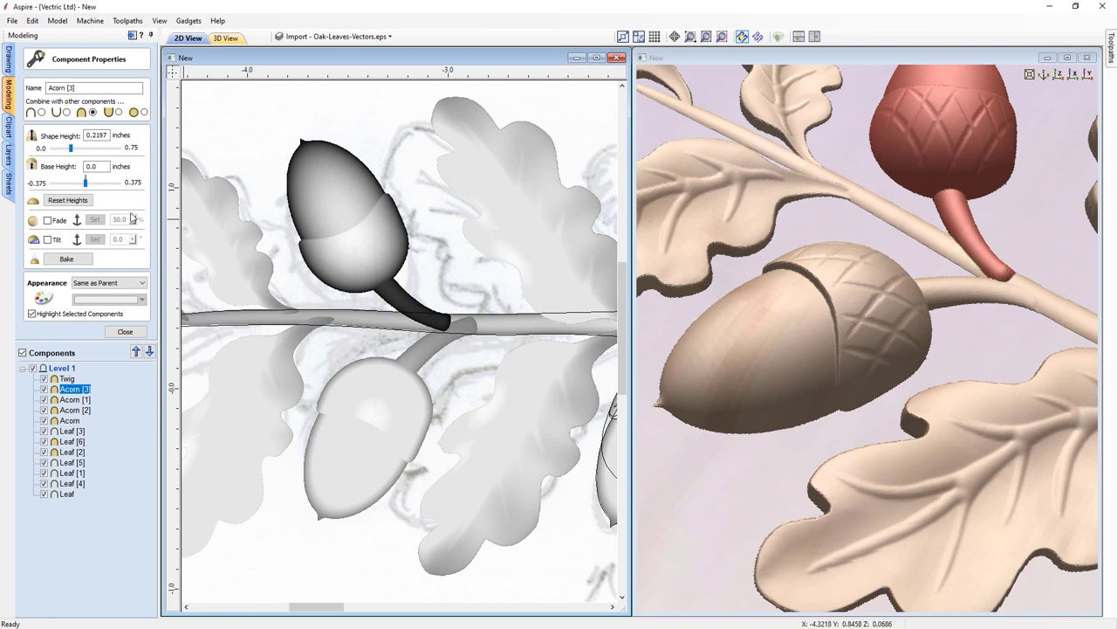
{"action": "left_click", "coordinate": [47, 220]}
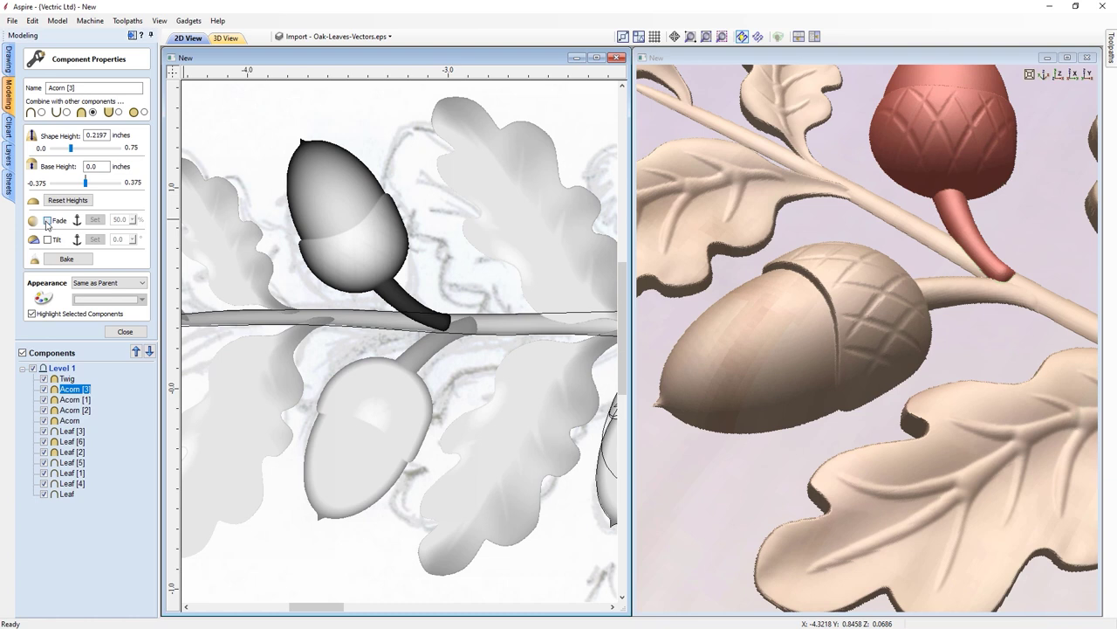
{"action": "left_click", "coordinate": [96, 220]}
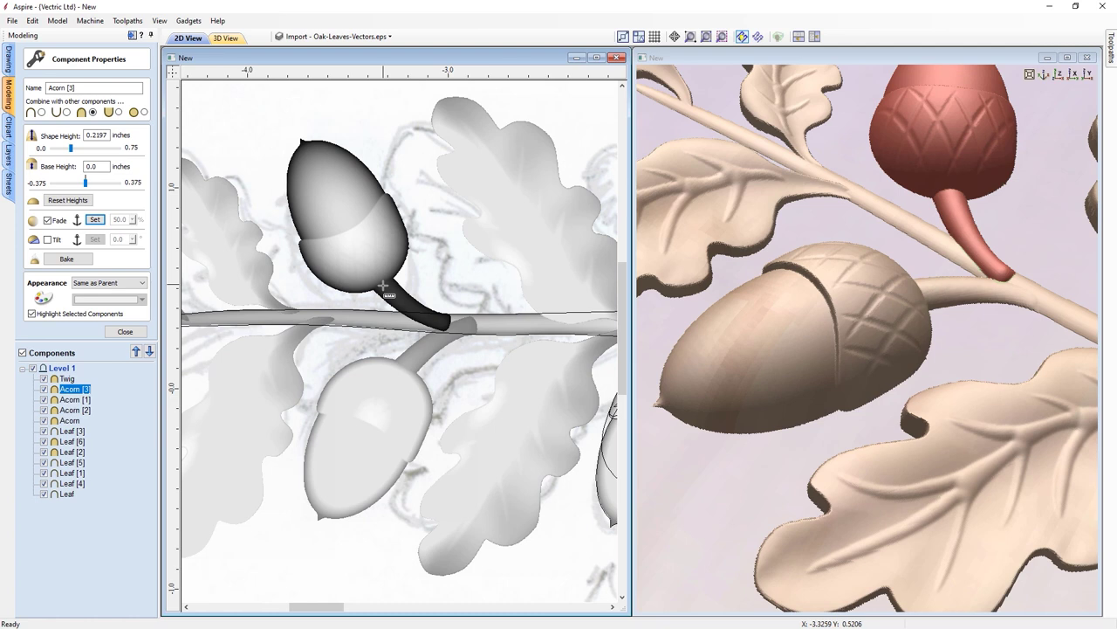
{"action": "left_click", "coordinate": [452, 326]}
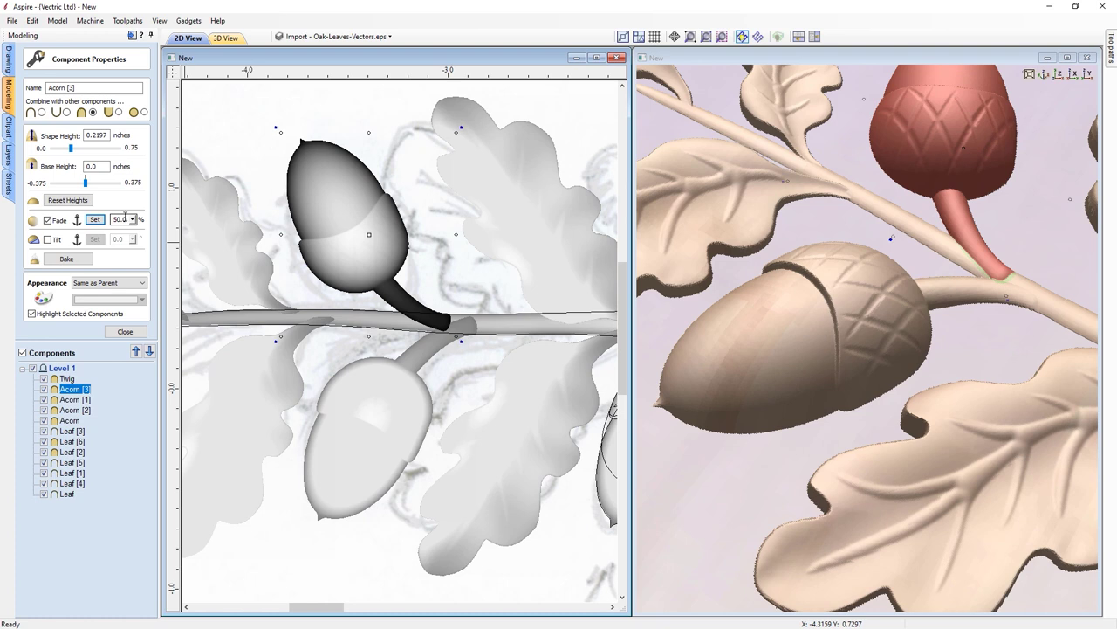
{"action": "left_click", "coordinate": [125, 332]}
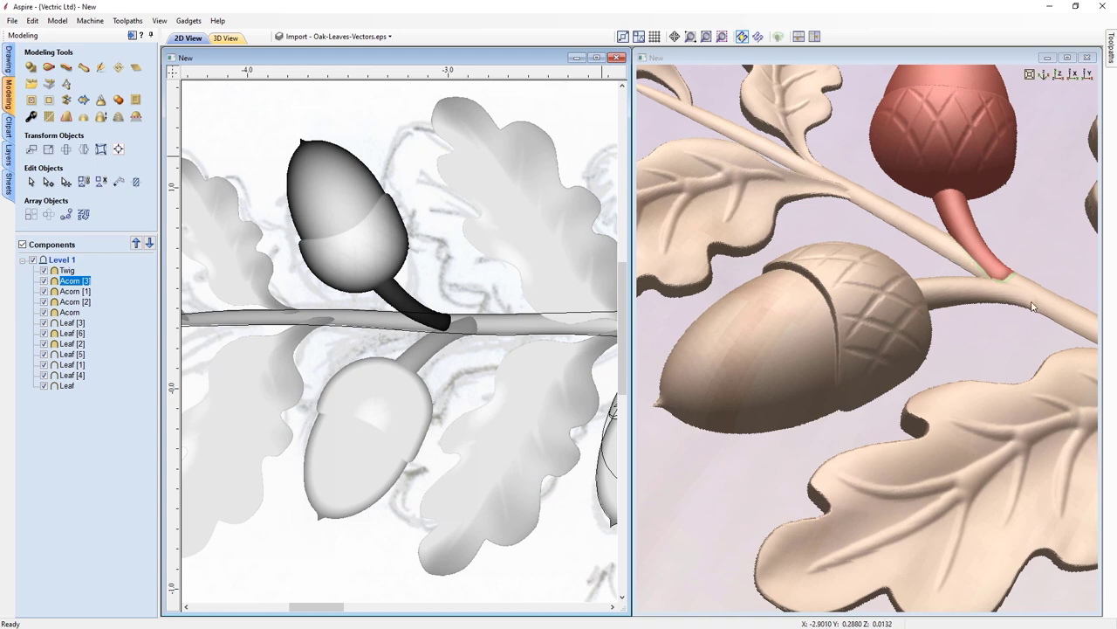
Turn the 3D preview to show the acorns, then select Acorn [2] and open its properties
{"action": "left_click", "coordinate": [1056, 319]}
{"action": "left_click_drag", "start_coordinate": [1056, 319], "coordinate": [422, 154]}
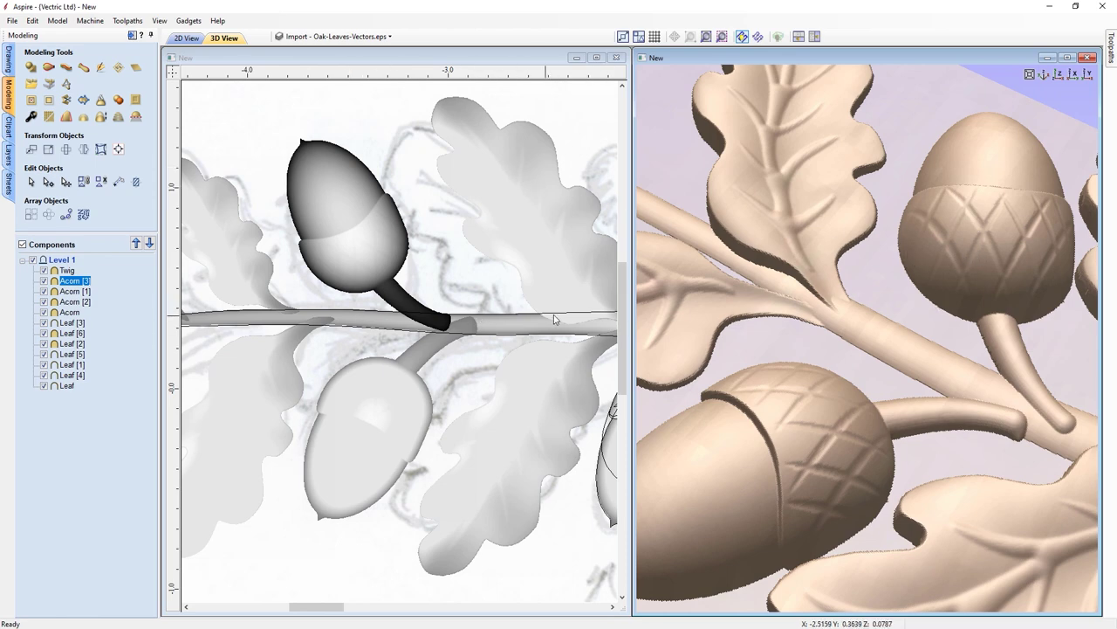
{"action": "left_click", "coordinate": [281, 322]}
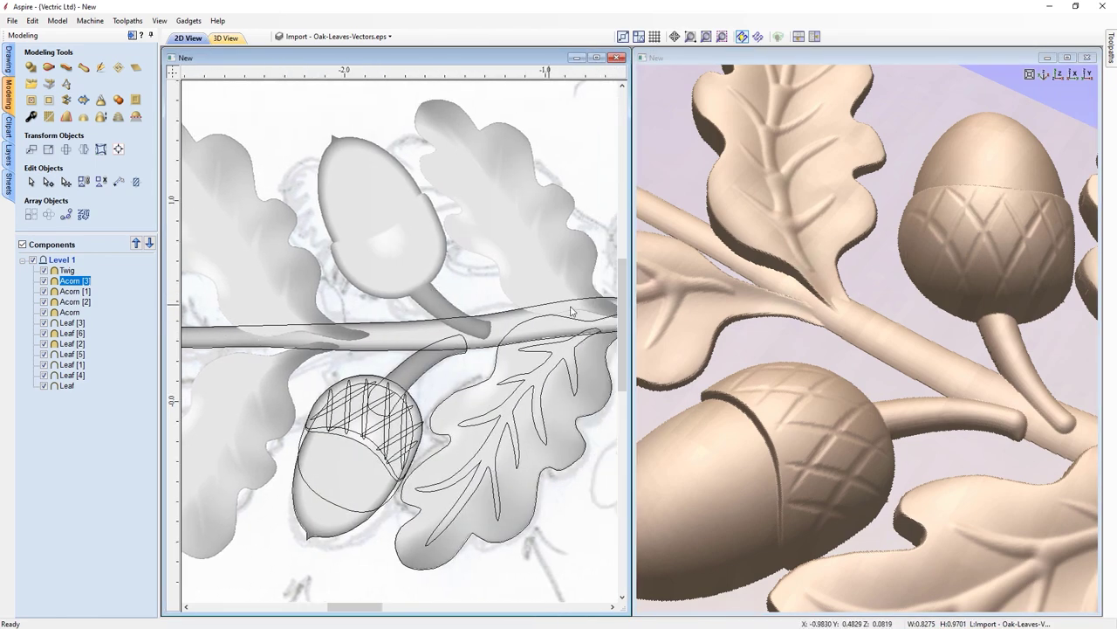
{"action": "left_click", "coordinate": [408, 253]}
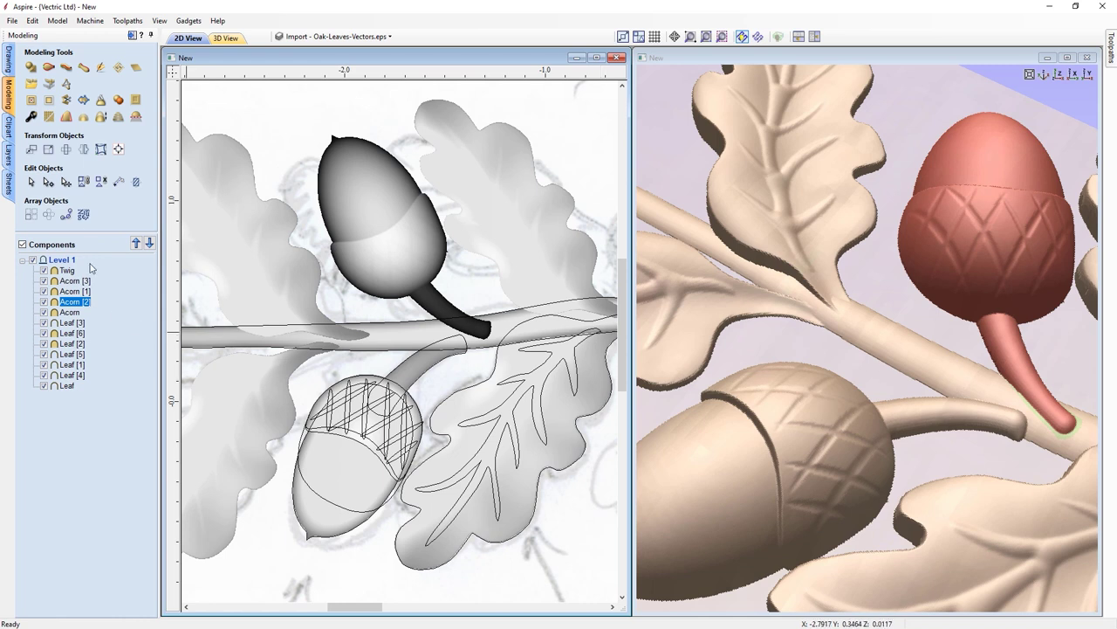
{"action": "double_click", "coordinate": [74, 302]}
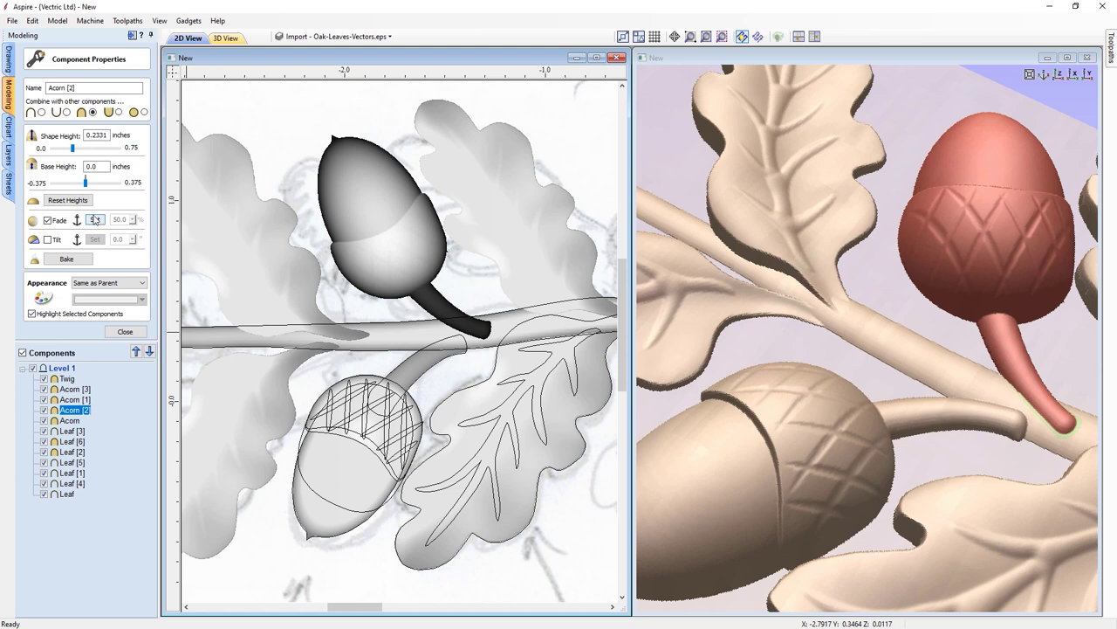
Set a 50% fade along Acorn [2]'s stem, then fade the lower Acorn's stem toward the twig
{"action": "left_click", "coordinate": [94, 220]}
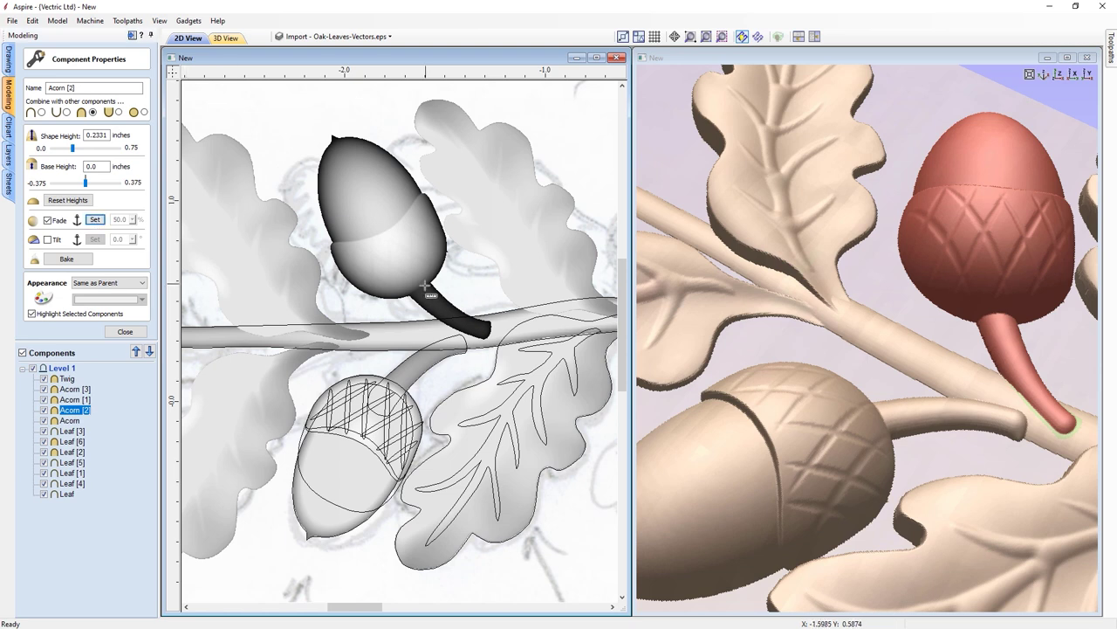
{"action": "left_click_drag", "start_coordinate": [498, 341], "coordinate": [467, 316]}
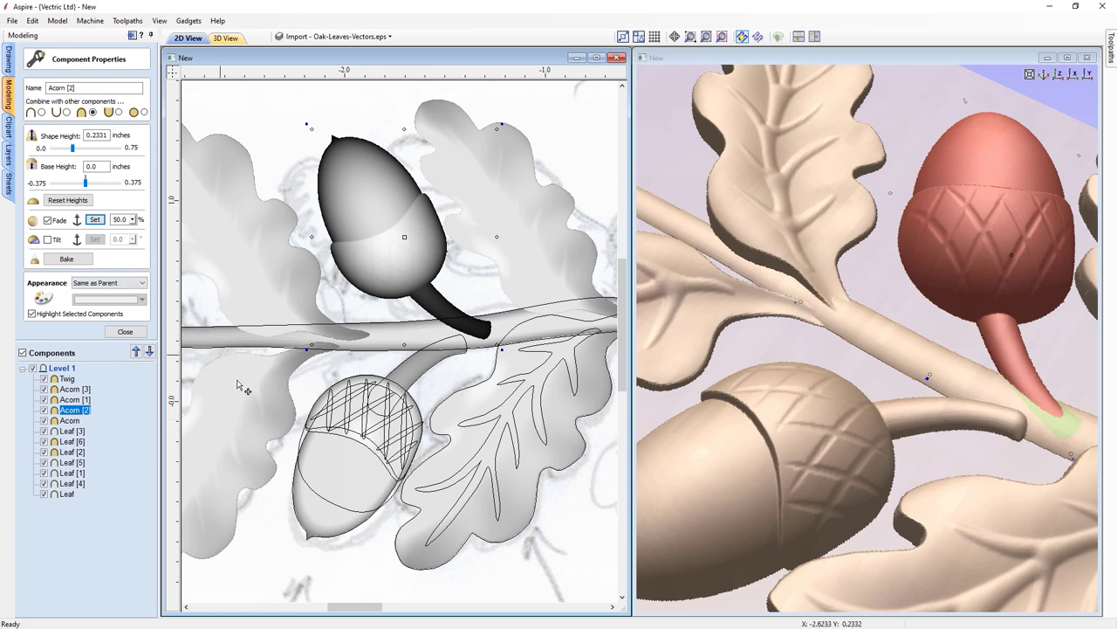
{"action": "left_click", "coordinate": [341, 472]}
{"action": "left_click", "coordinate": [57, 222]}
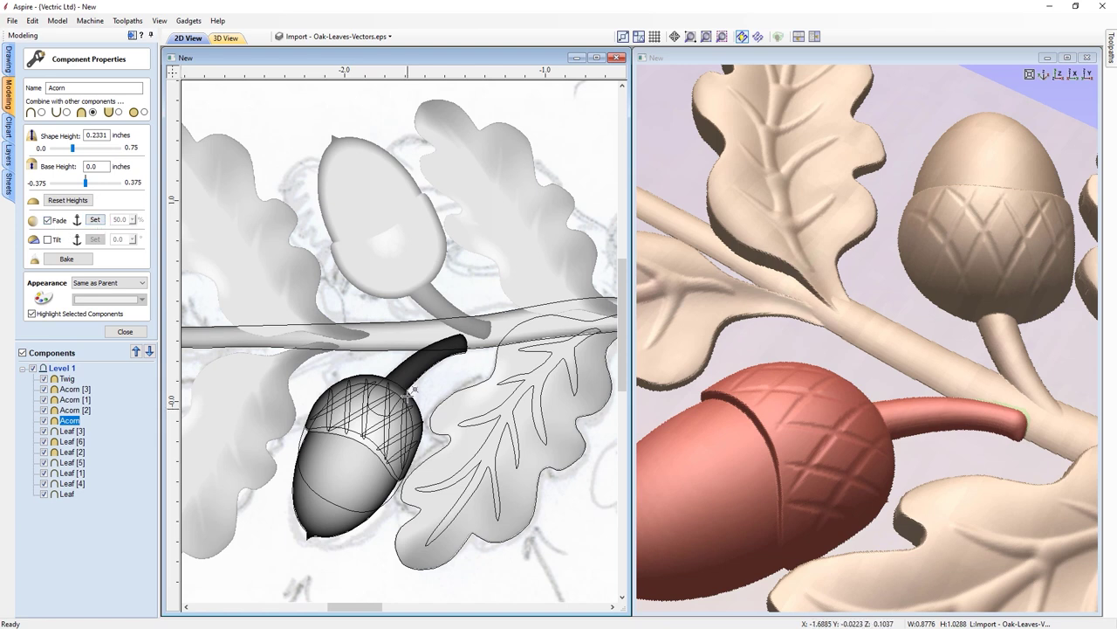
{"action": "left_click_drag", "start_coordinate": [409, 384], "coordinate": [483, 340]}
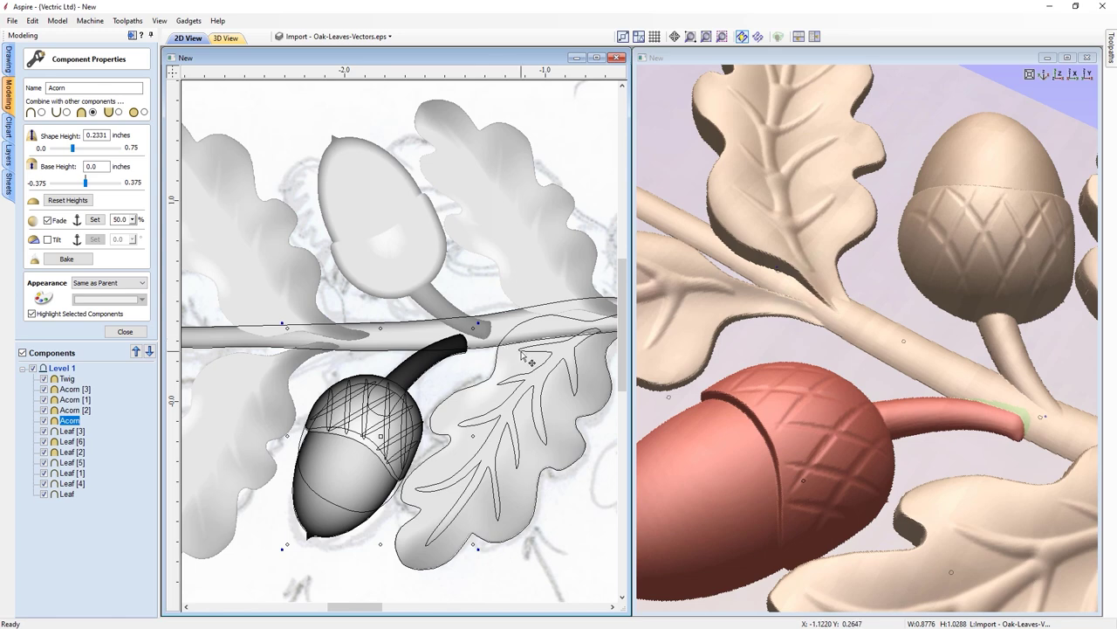
Bring the leaf and twig junction into view and select the upper leaf, Leaf [4]
{"action": "middle_click_drag", "start_coordinate": [1060, 453], "coordinate": [786, 358]}
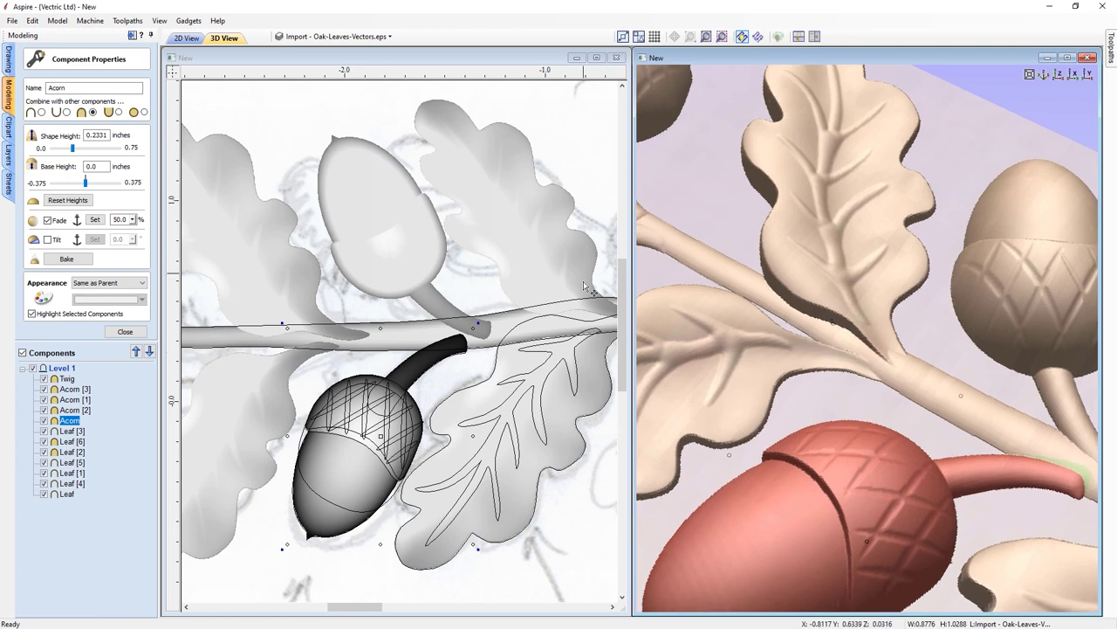
{"action": "middle_click_drag", "start_coordinate": [986, 449], "coordinate": [958, 386]}
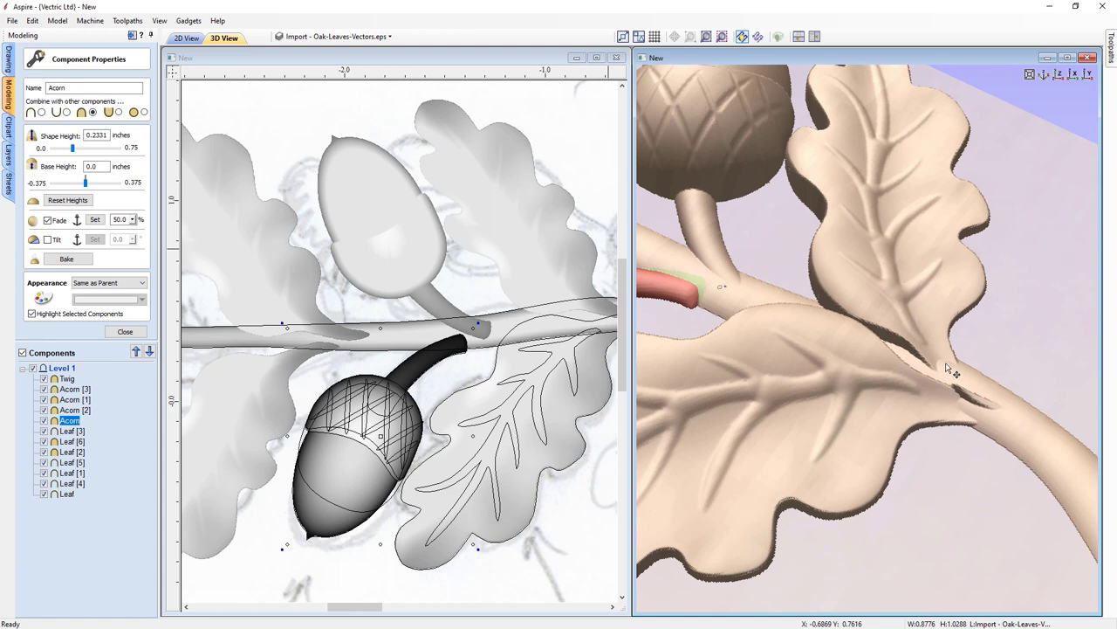
{"action": "middle_click_drag", "start_coordinate": [797, 349], "coordinate": [739, 321]}
{"action": "middle_click_drag", "start_coordinate": [576, 316], "coordinate": [501, 336]}
{"action": "left_click", "coordinate": [464, 245]}
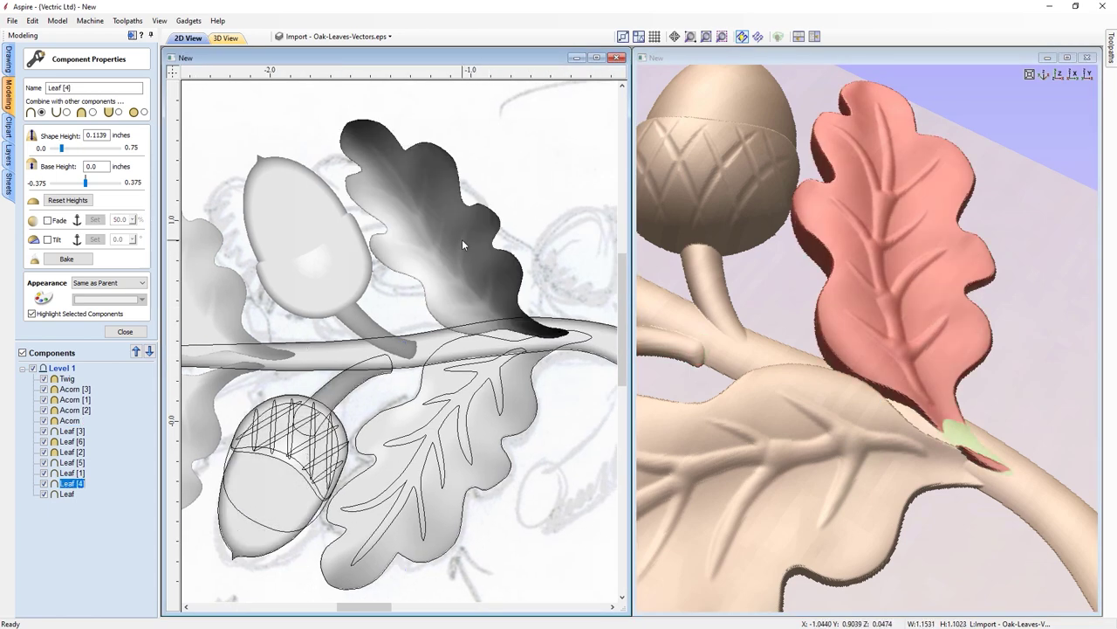
Fade Leaf [4] at 97% across the leaf, change its combine mode, then select the lower-right leaf
{"action": "left_click", "coordinate": [47, 220]}
{"action": "left_click", "coordinate": [96, 220]}
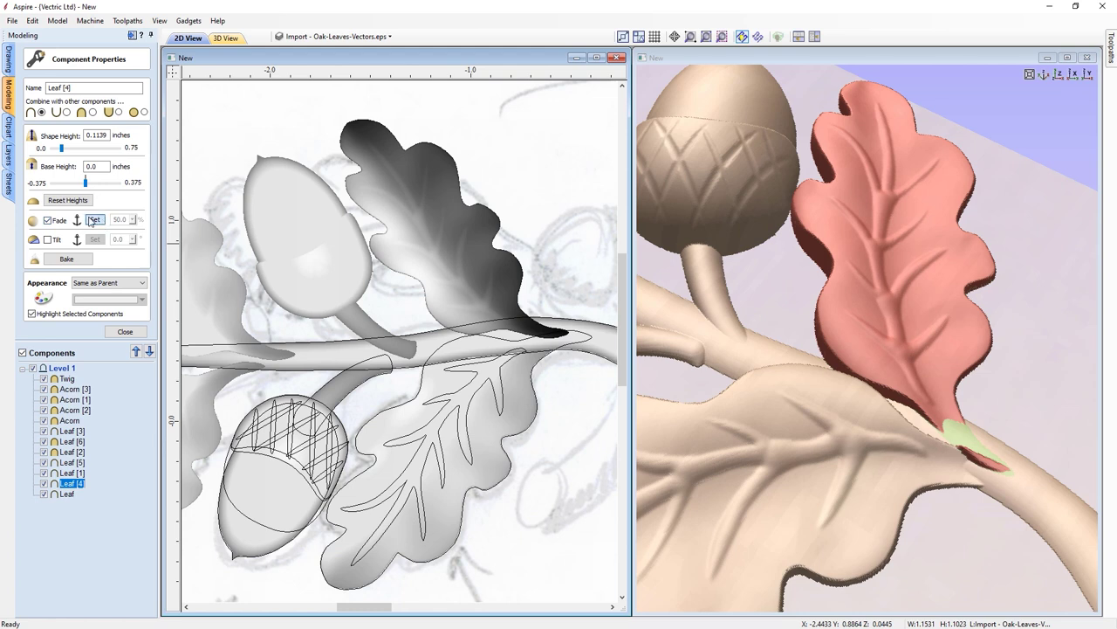
{"action": "left_click_drag", "start_coordinate": [513, 322], "coordinate": [569, 337]}
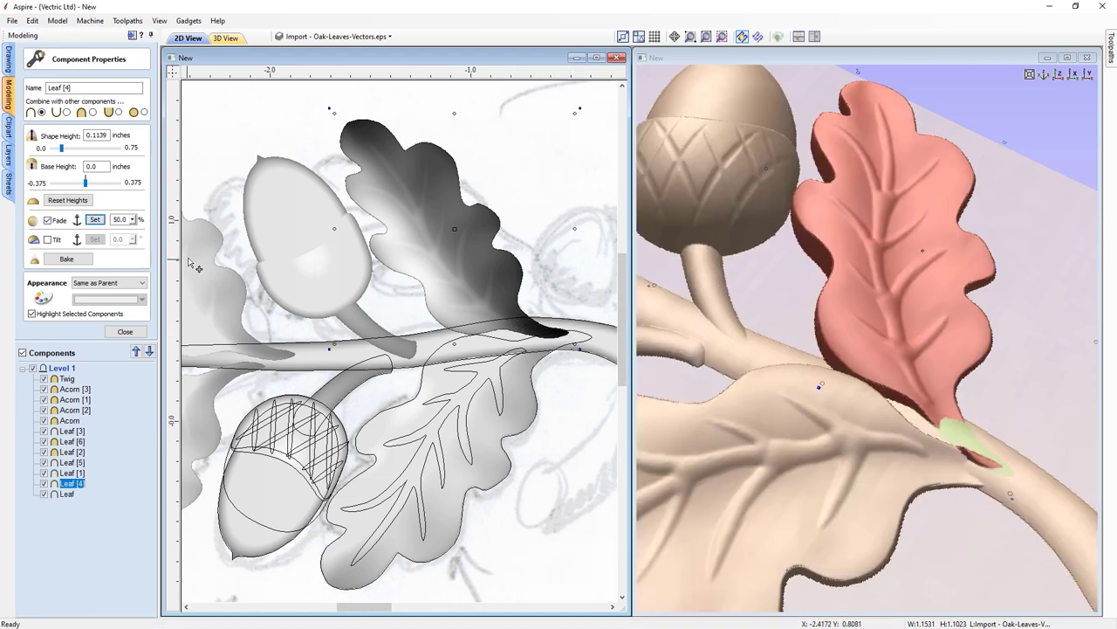
{"action": "left_click", "coordinate": [132, 220]}
{"action": "left_click_drag", "start_coordinate": [139, 234], "coordinate": [162, 234]}
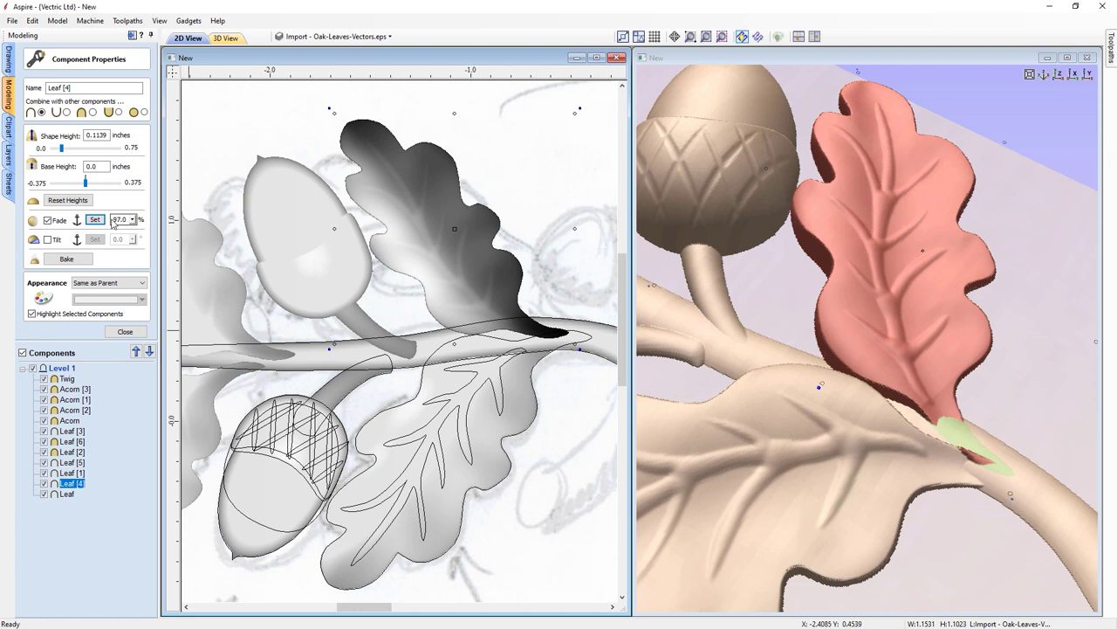
{"action": "type", "text": "97"}
{"action": "key", "text": "Return"}
{"action": "left_click", "coordinate": [93, 111]}
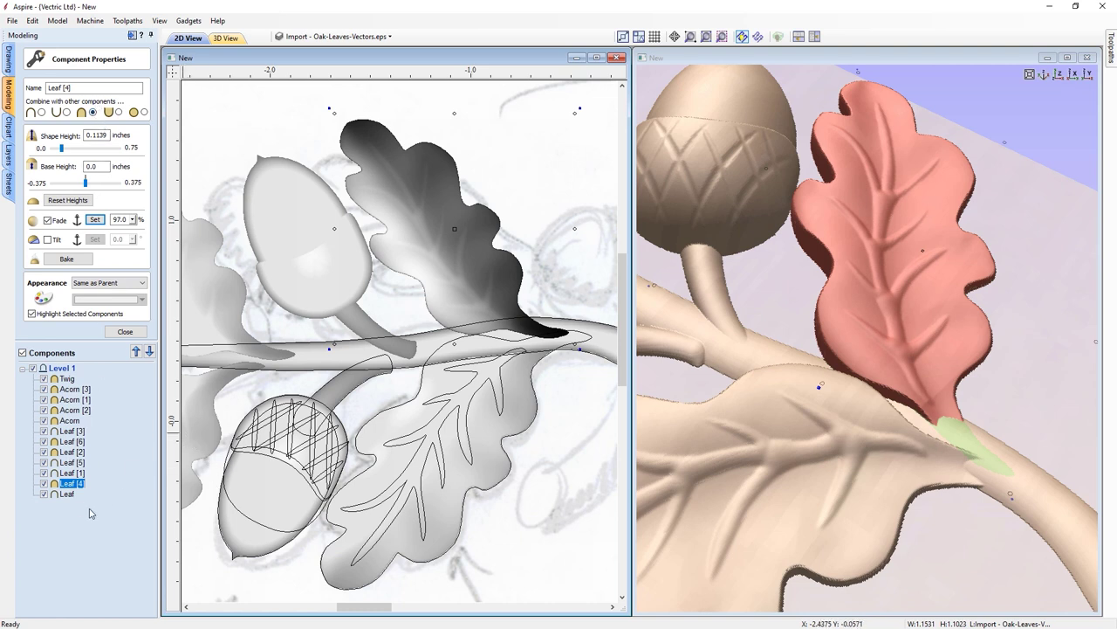
{"action": "left_click", "coordinate": [529, 408]}
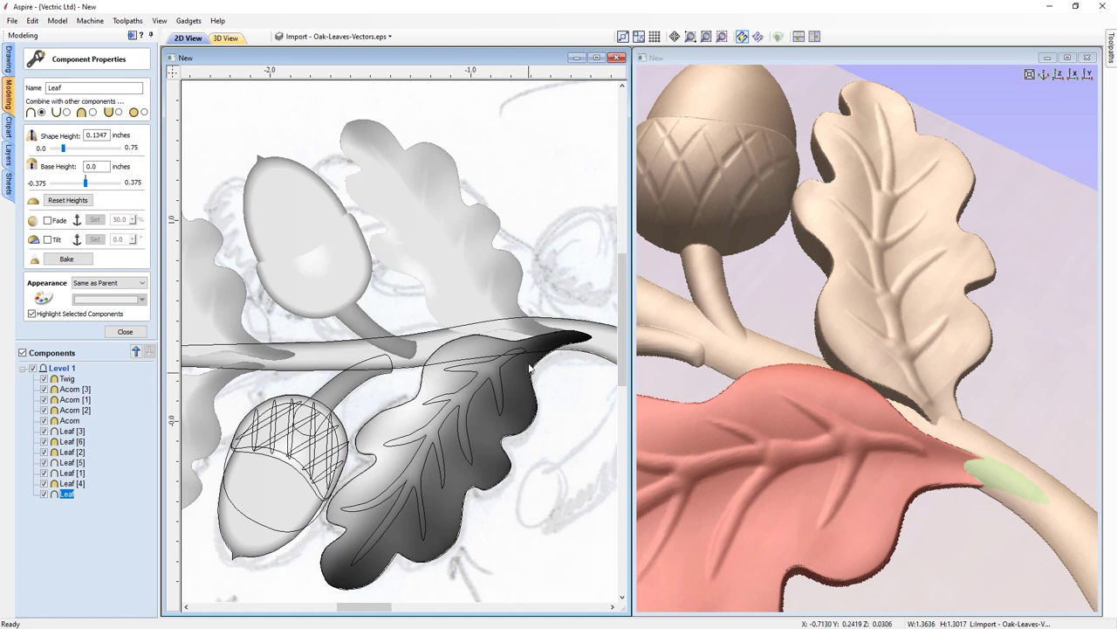
Enable Tilt on the lower-right Leaf, set its axis on the leaf, and raise the angle to 2.2°
{"action": "left_click", "coordinate": [47, 239]}
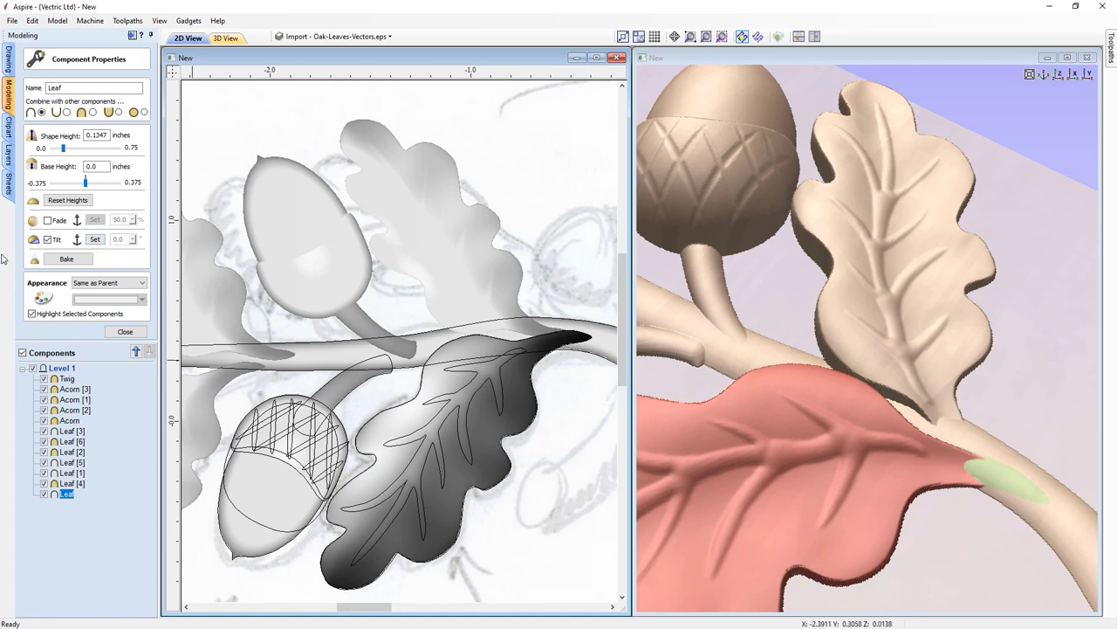
{"action": "left_click", "coordinate": [597, 335]}
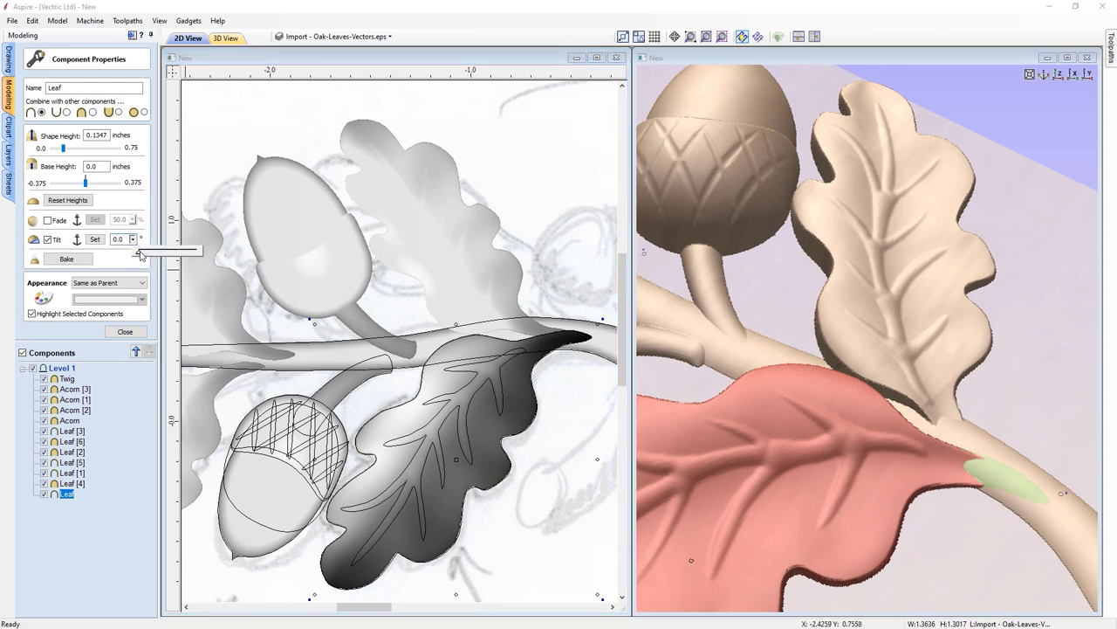
{"action": "left_click_drag", "start_coordinate": [141, 255], "coordinate": [147, 257]}
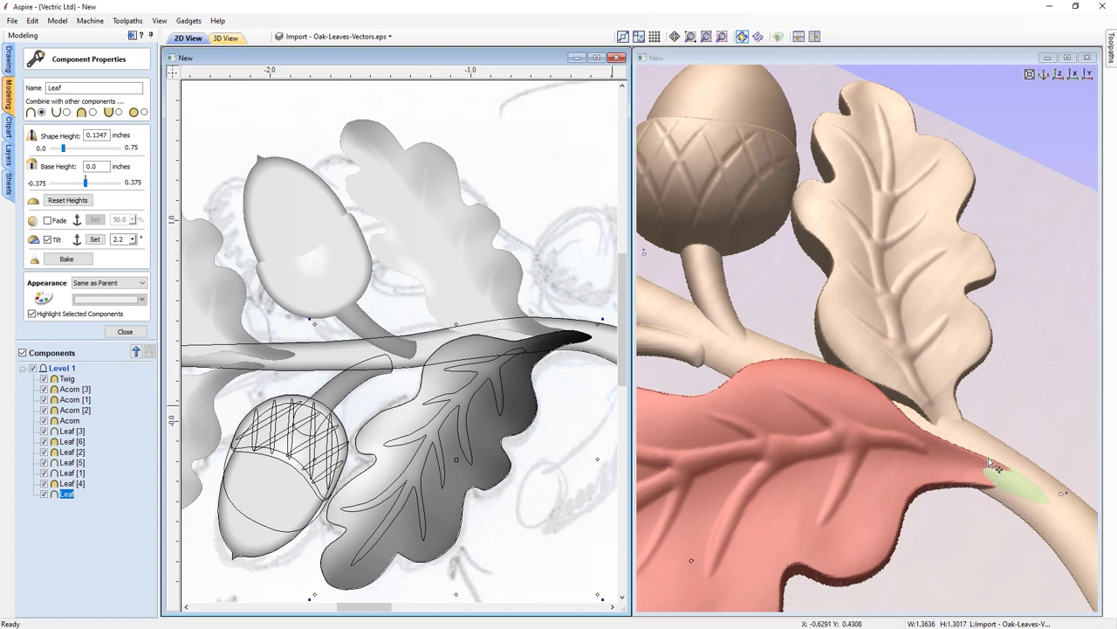
{"action": "left_click", "coordinate": [1058, 75]}
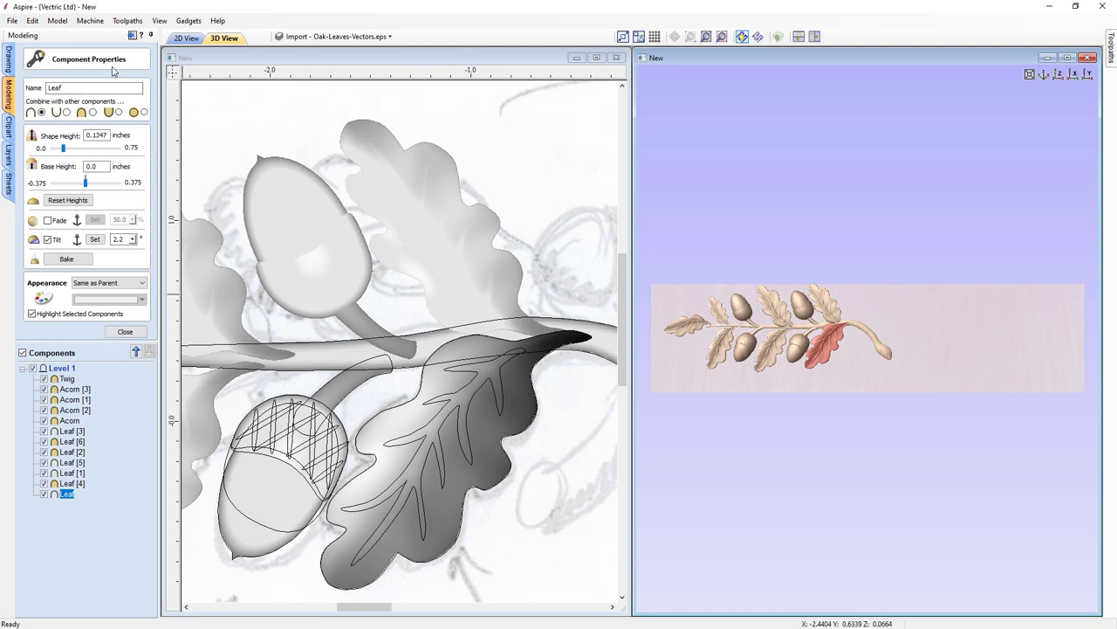
Create a Copy of Visible Model, move it onto a new Level 2, and hide Level 1
{"action": "left_click", "coordinate": [125, 331]}
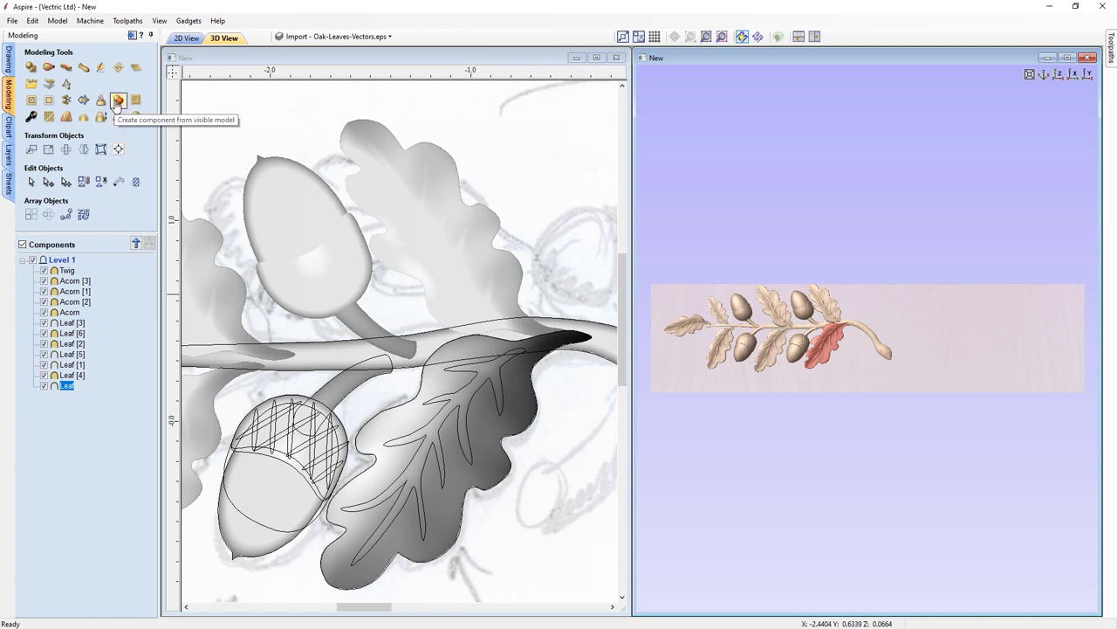
{"action": "left_click", "coordinate": [117, 101]}
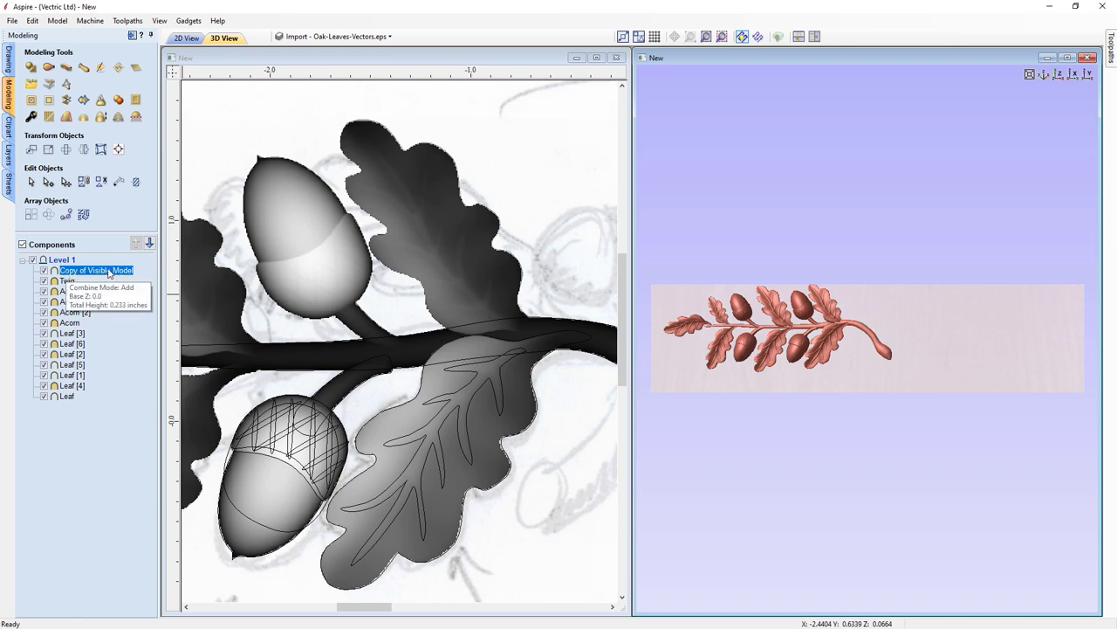
{"action": "right_click", "coordinate": [56, 261]}
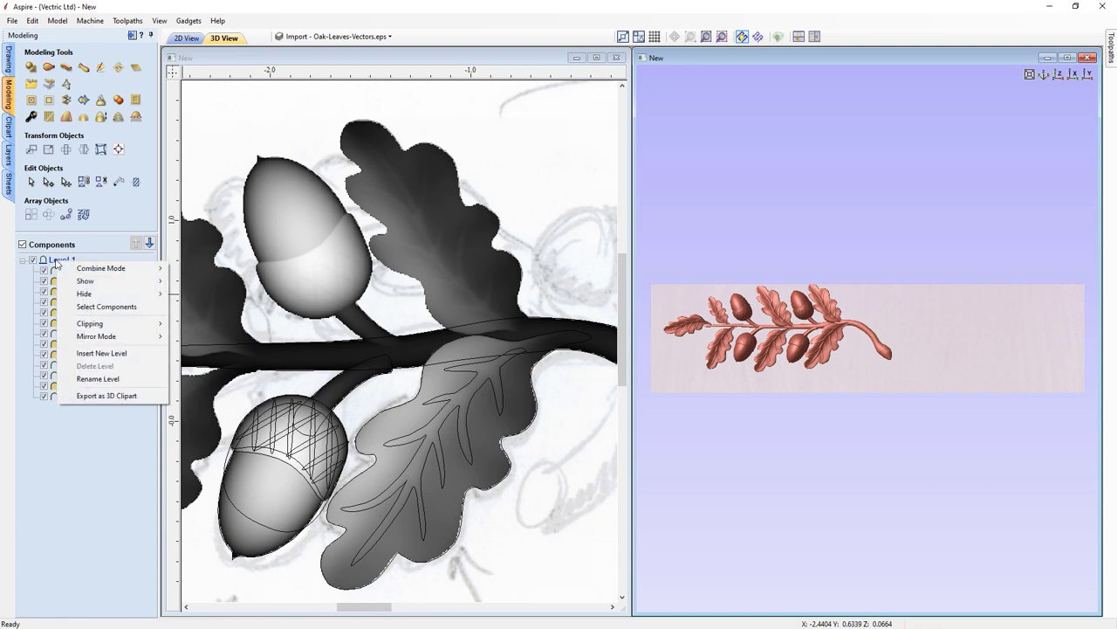
{"action": "left_click", "coordinate": [90, 354]}
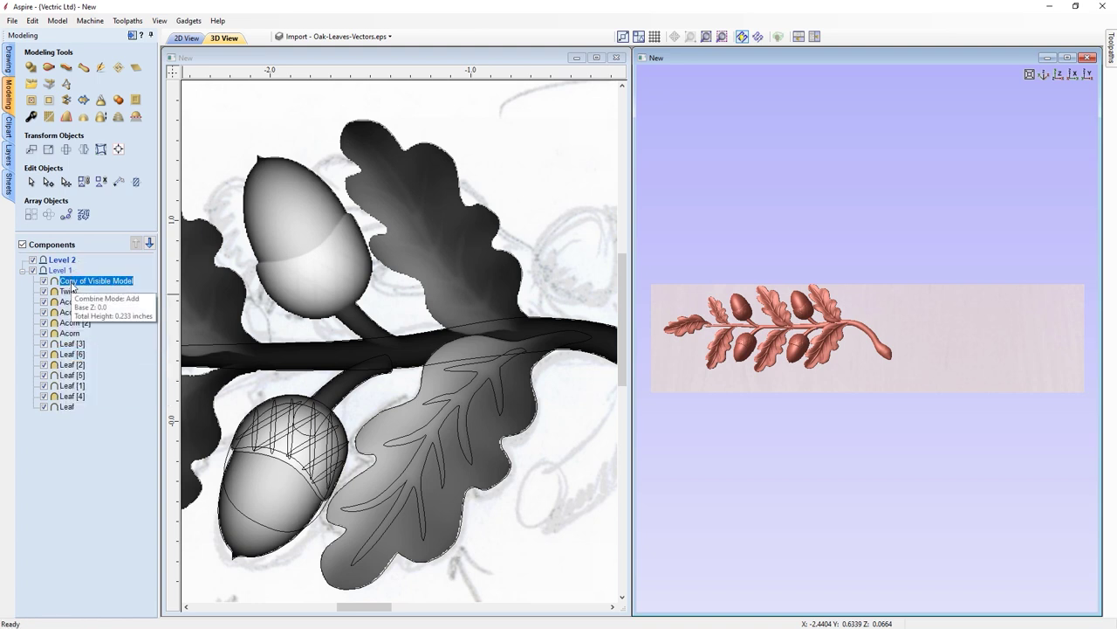
{"action": "left_click_drag", "start_coordinate": [73, 285], "coordinate": [73, 266]}
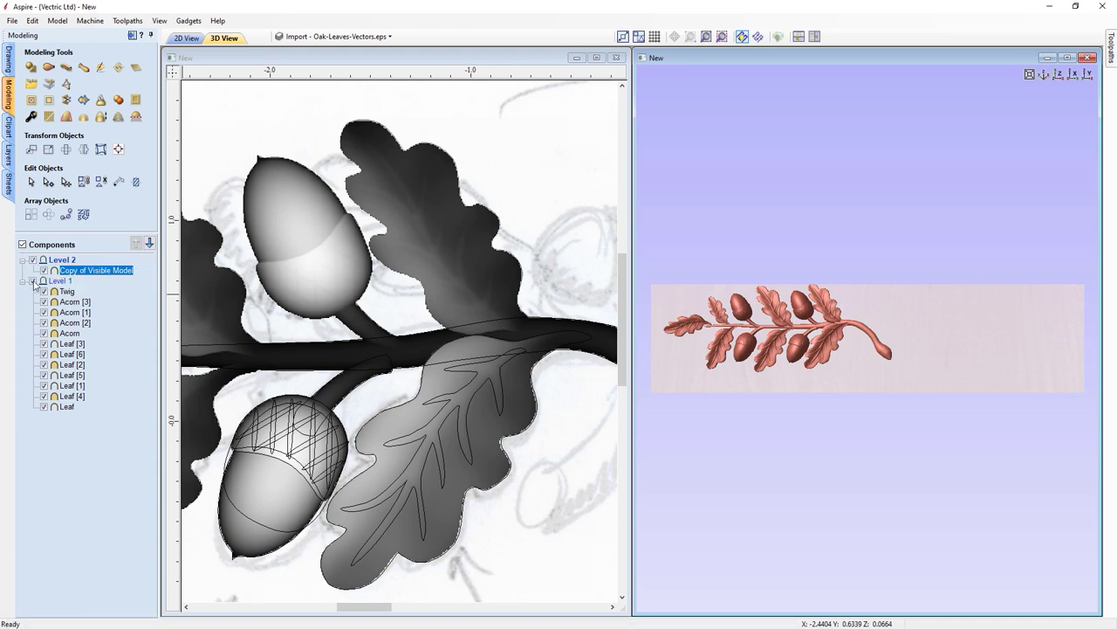
{"action": "left_click", "coordinate": [32, 281]}
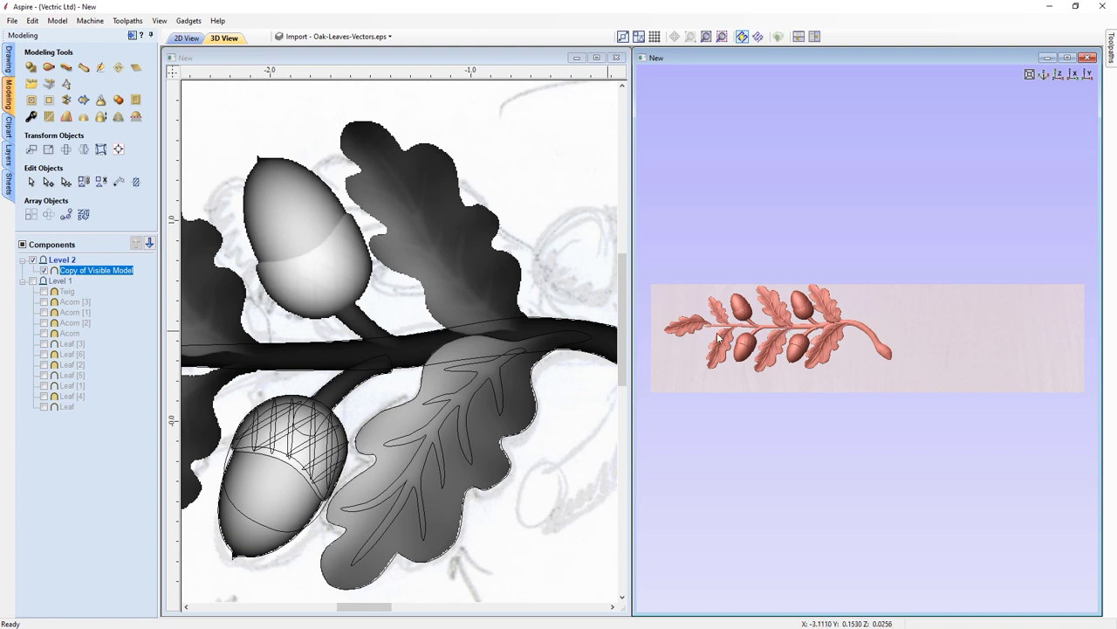
{"action": "left_click_drag", "start_coordinate": [878, 444], "coordinate": [940, 252]}
Maximize the 3D view, frame the whole twig, and launch Sculpt Visible Model
{"action": "scroll", "coordinate": [770, 388], "scroll_direction": "up", "scroll_amount": 5}
{"action": "scroll", "coordinate": [770, 388], "scroll_direction": "down", "scroll_amount": 8}
{"action": "left_click_drag", "start_coordinate": [930, 336], "coordinate": [920, 366]}
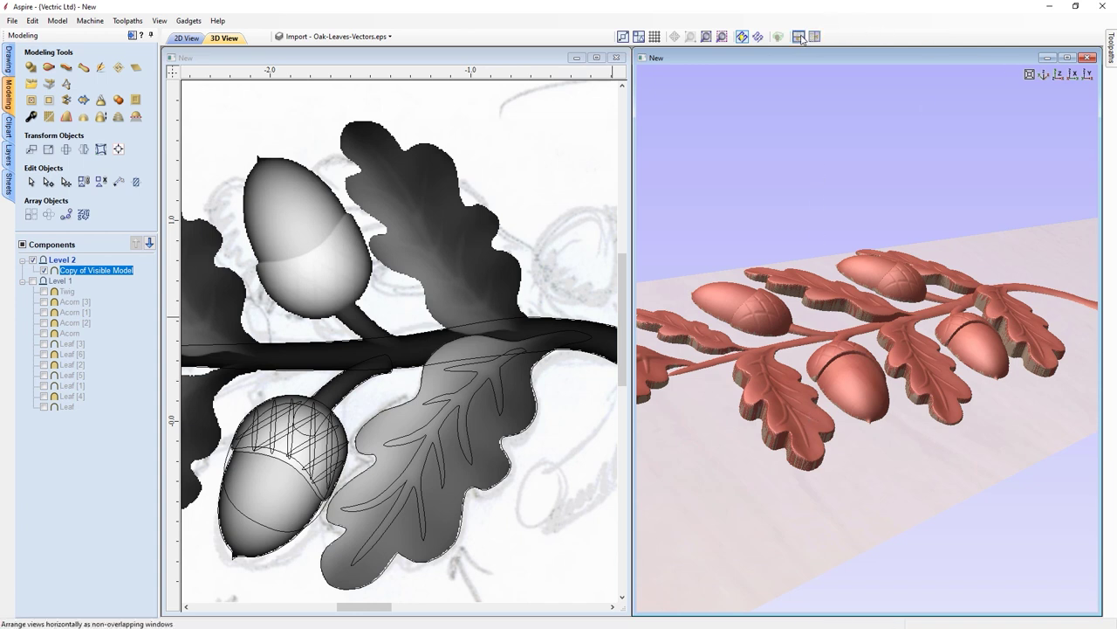
{"action": "left_click", "coordinate": [1067, 58]}
{"action": "scroll", "coordinate": [463, 403], "scroll_direction": "up", "scroll_amount": 10}
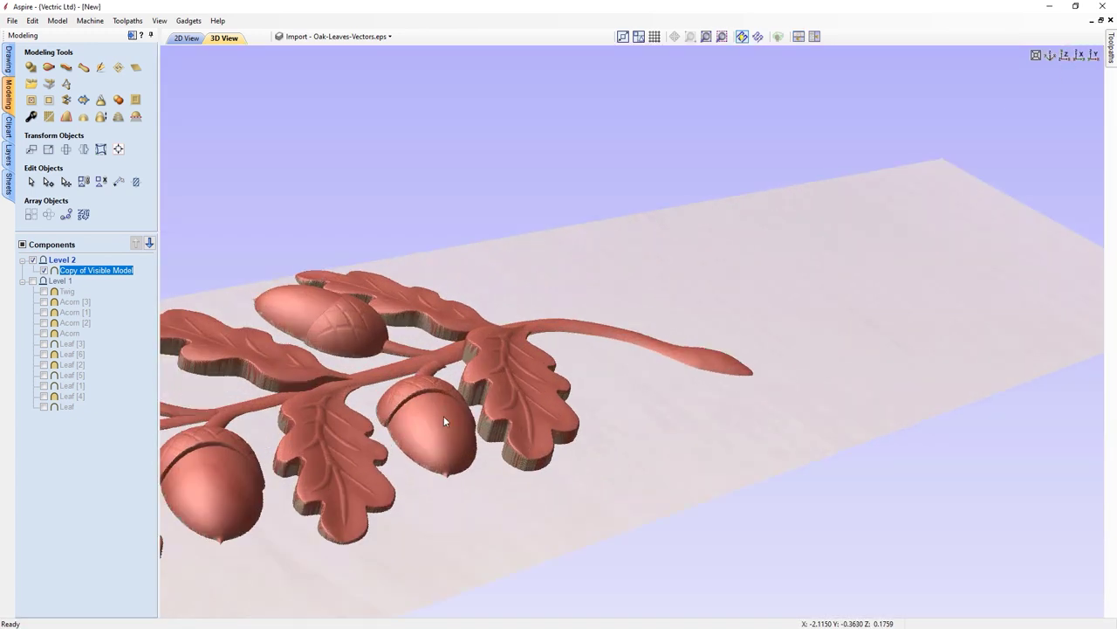
{"action": "middle_click_drag", "start_coordinate": [826, 369], "coordinate": [796, 363]}
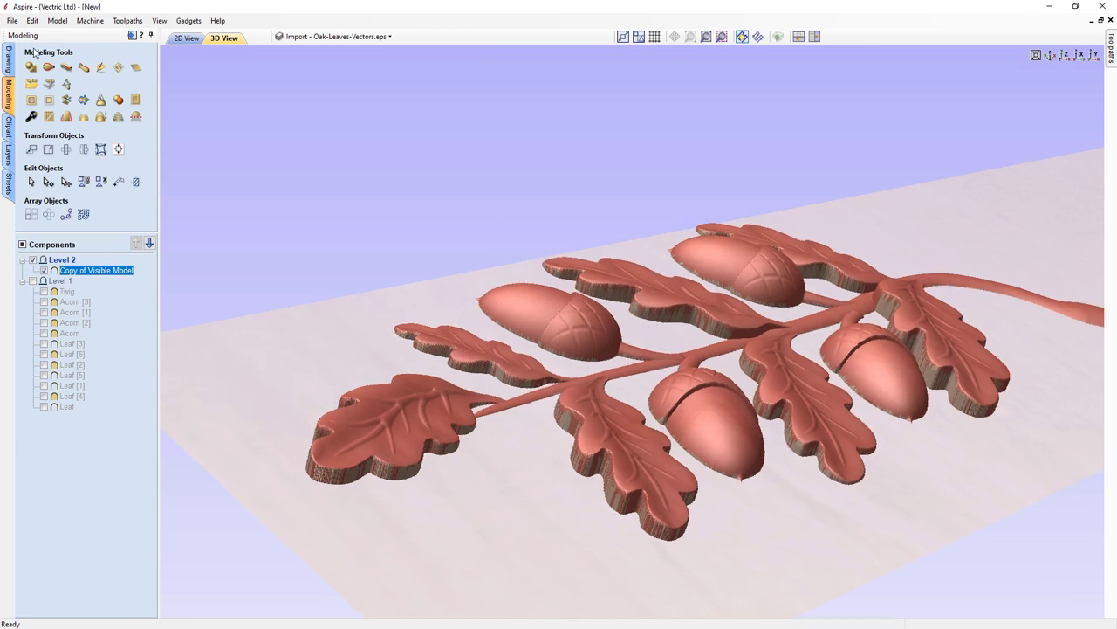
{"action": "left_click", "coordinate": [101, 72]}
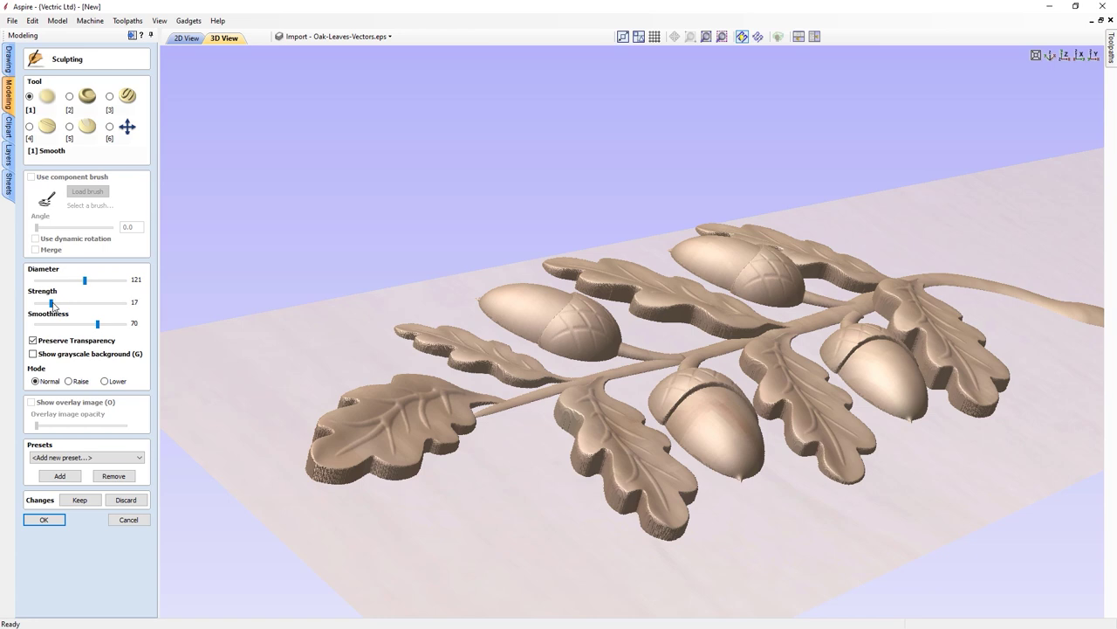
Smooth the left, middle, right and upper-right leaves and the upper leaf's stem at strength 14
{"action": "mouse_move", "coordinate": [436, 399]}
{"action": "left_mouse_down"}
{"action": "mouse_move", "coordinate": [387, 405]}
{"action": "mouse_move", "coordinate": [353, 428]}
{"action": "mouse_move", "coordinate": [375, 435]}
{"action": "left_mouse_up"}
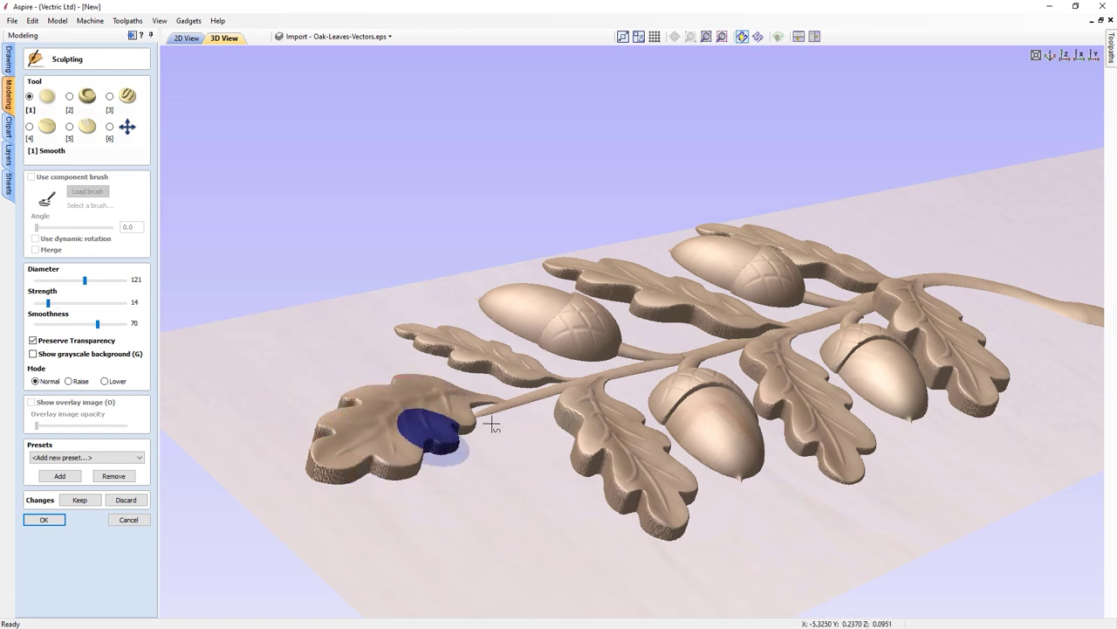
{"action": "mouse_move", "coordinate": [596, 404]}
{"action": "left_mouse_down"}
{"action": "mouse_move", "coordinate": [604, 446]}
{"action": "mouse_move", "coordinate": [645, 466]}
{"action": "mouse_move", "coordinate": [657, 490]}
{"action": "left_mouse_up"}
{"action": "mouse_move", "coordinate": [788, 355]}
{"action": "left_mouse_down"}
{"action": "mouse_move", "coordinate": [793, 387]}
{"action": "mouse_move", "coordinate": [836, 423]}
{"action": "left_mouse_up"}
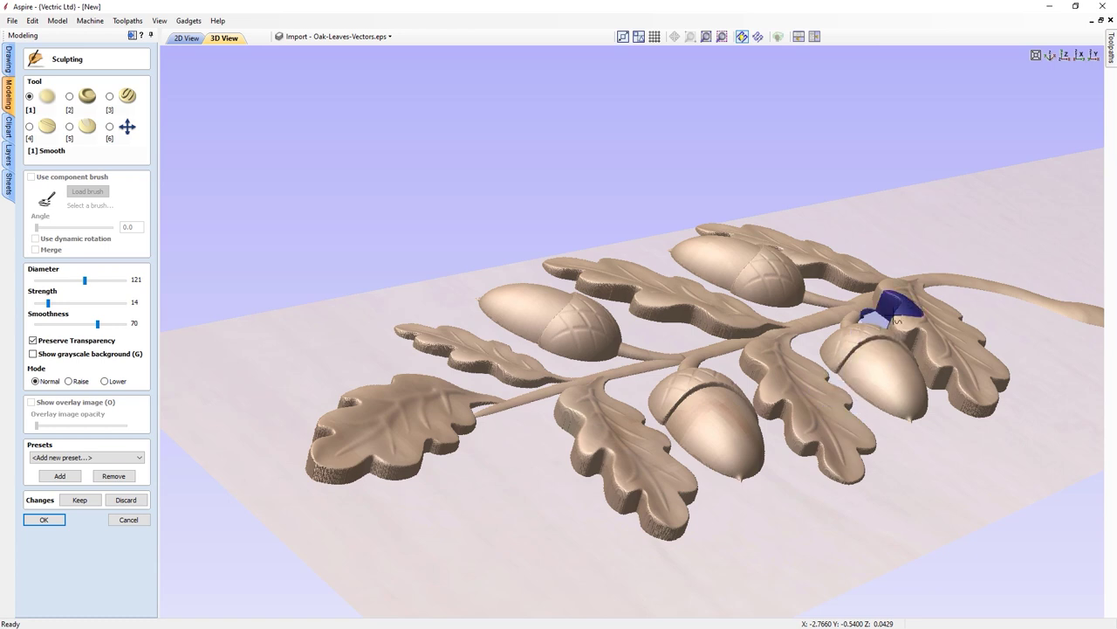
{"action": "mouse_move", "coordinate": [919, 309]}
{"action": "left_mouse_down"}
{"action": "mouse_move", "coordinate": [908, 314]}
{"action": "mouse_move", "coordinate": [948, 346]}
{"action": "mouse_move", "coordinate": [953, 379]}
{"action": "left_mouse_up"}
{"action": "mouse_move", "coordinate": [855, 273]}
{"action": "left_mouse_down"}
{"action": "mouse_move", "coordinate": [825, 269]}
{"action": "mouse_move", "coordinate": [760, 237]}
{"action": "left_mouse_up"}
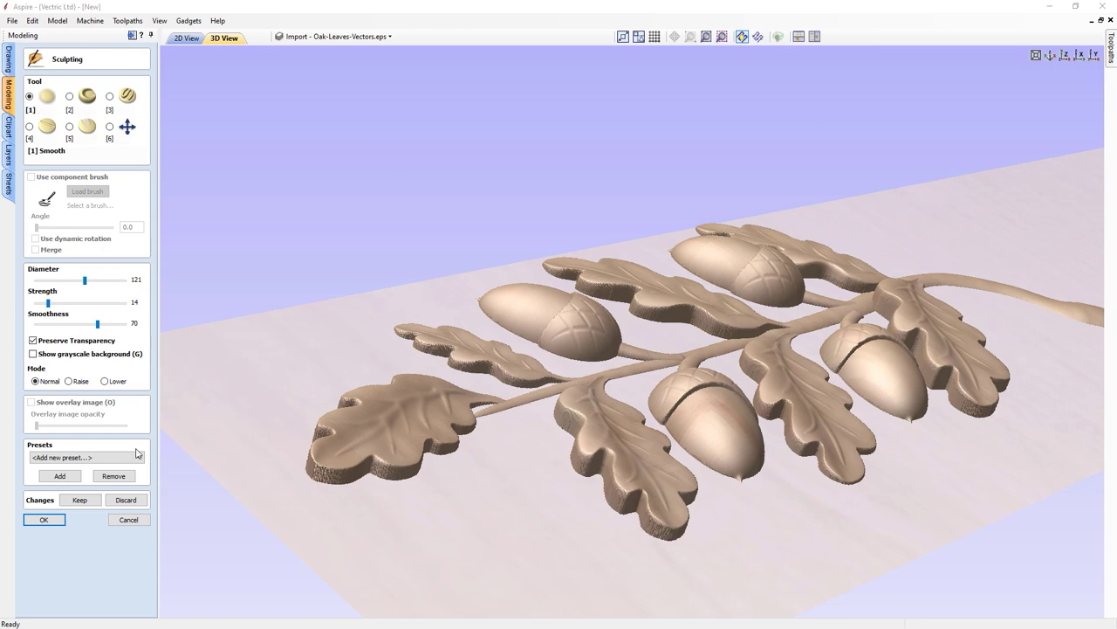
Switch to Twiddle View and orbit and zoom to inspect the sculpted leaves
{"action": "left_click", "coordinate": [1068, 58]}
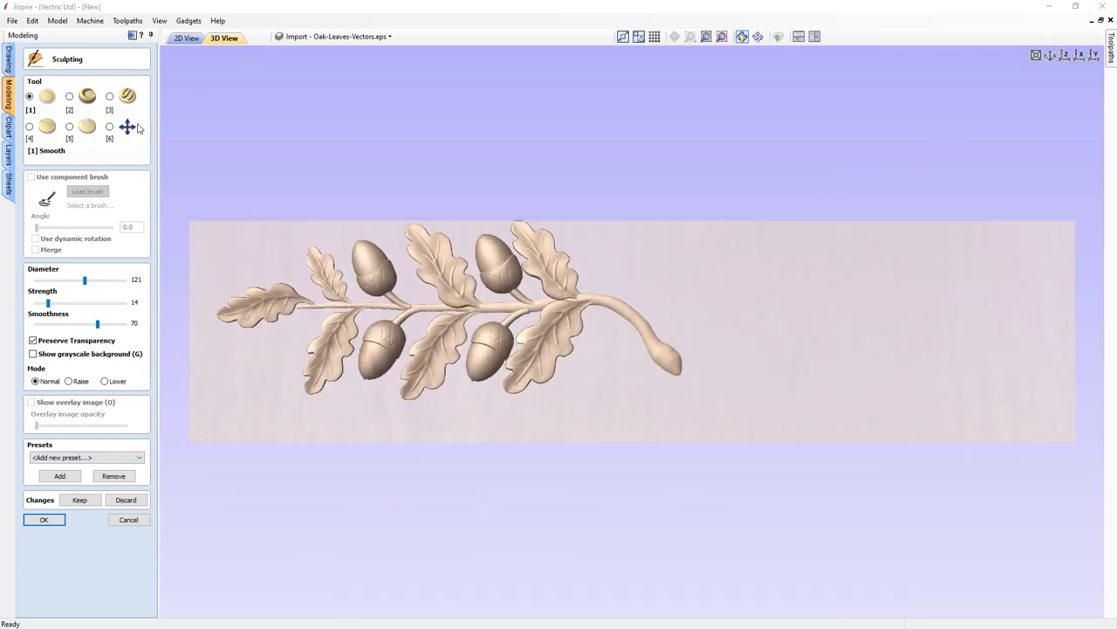
{"action": "left_click", "coordinate": [109, 126]}
{"action": "left_click_drag", "start_coordinate": [345, 270], "coordinate": [553, 317]}
{"action": "left_click_drag", "start_coordinate": [633, 341], "coordinate": [938, 148]}
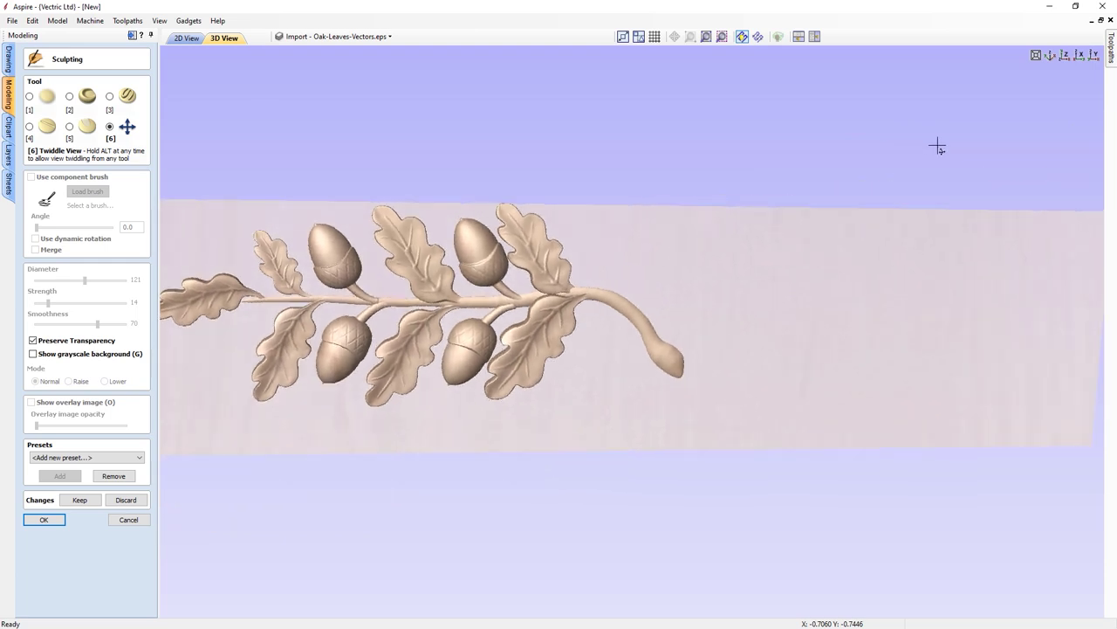
{"action": "left_click_drag", "start_coordinate": [390, 340], "coordinate": [616, 305]}
{"action": "scroll", "coordinate": [543, 276], "scroll_direction": "up", "scroll_amount": 3}
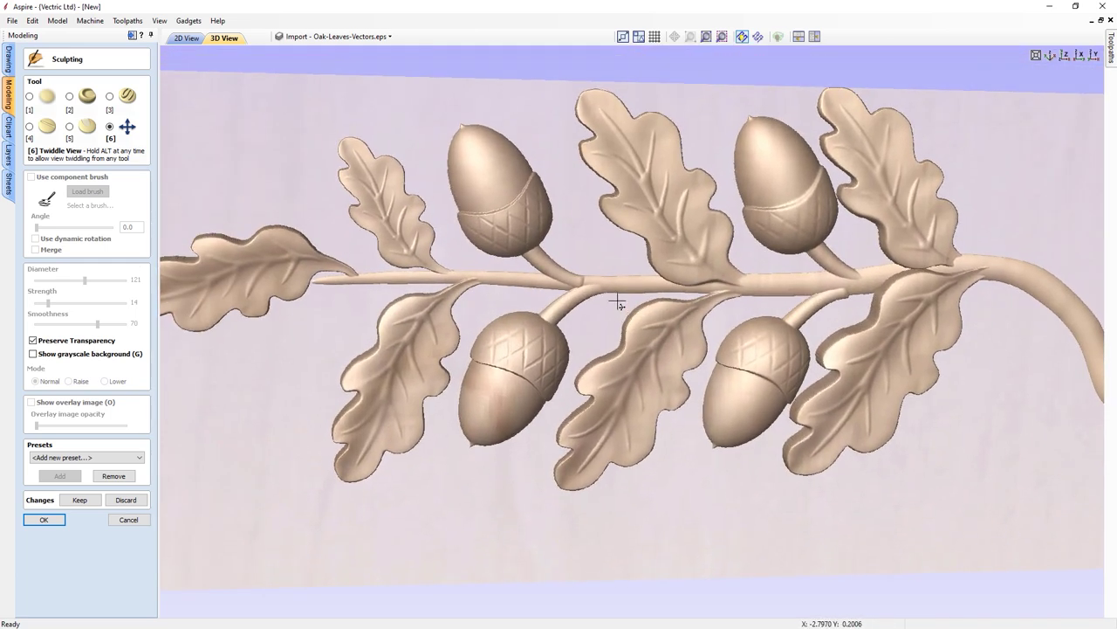
Select the Smooth brush and set its diameter to 27
{"action": "left_click", "coordinate": [30, 97]}
{"action": "mouse_move", "coordinate": [350, 269]}
{"action": "left_mouse_down"}
{"action": "mouse_move", "coordinate": [550, 286]}
{"action": "mouse_move", "coordinate": [191, 303]}
{"action": "left_mouse_up"}
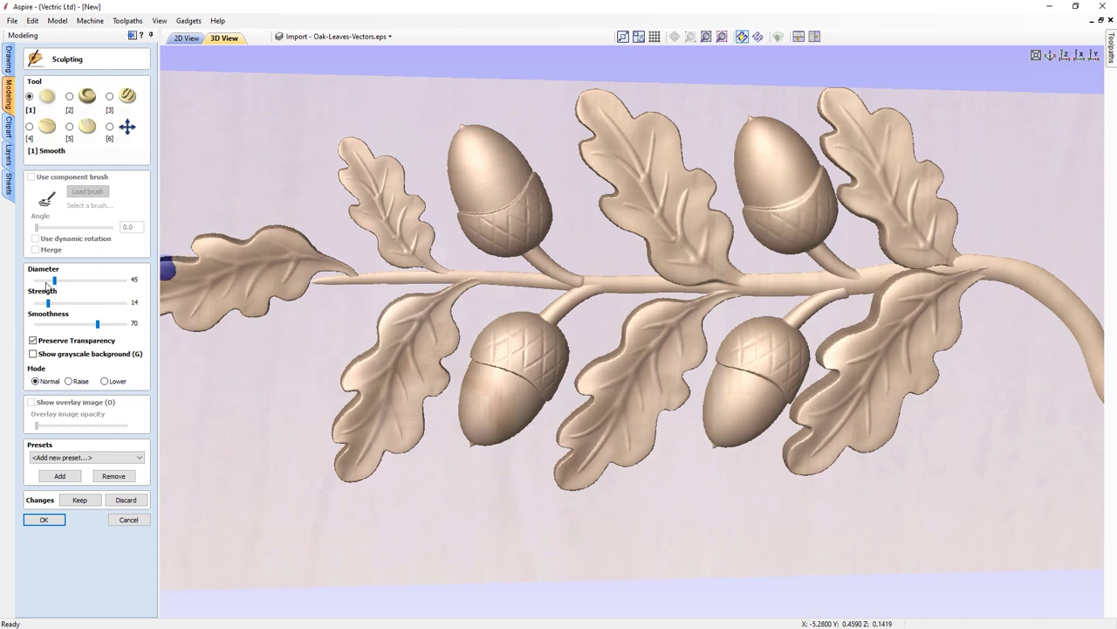
{"action": "left_click_drag", "start_coordinate": [45, 281], "coordinate": [47, 280]}
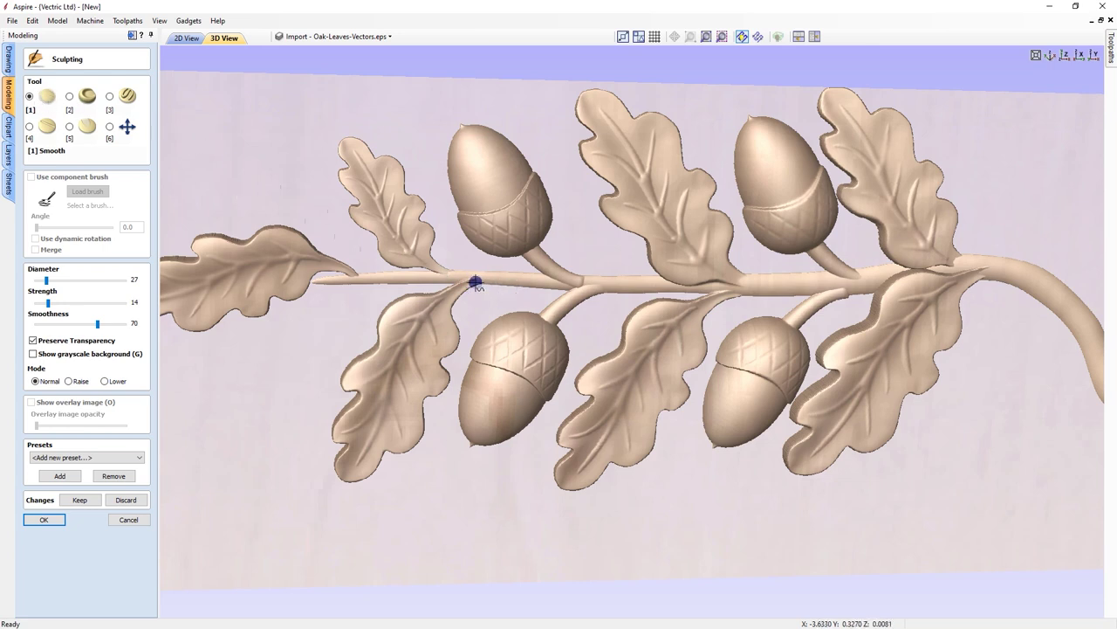
Smooth the twig stem along its length where leaves and the acorn stalk join, then accept the sculpt
{"action": "mouse_move", "coordinate": [469, 283]}
{"action": "left_mouse_down"}
{"action": "mouse_move", "coordinate": [603, 283]}
{"action": "mouse_move", "coordinate": [581, 281]}
{"action": "left_mouse_up"}
{"action": "mouse_move", "coordinate": [738, 285]}
{"action": "left_mouse_down"}
{"action": "mouse_move", "coordinate": [756, 284]}
{"action": "mouse_move", "coordinate": [722, 274]}
{"action": "mouse_move", "coordinate": [737, 288]}
{"action": "mouse_move", "coordinate": [722, 294]}
{"action": "mouse_move", "coordinate": [751, 290]}
{"action": "left_mouse_up"}
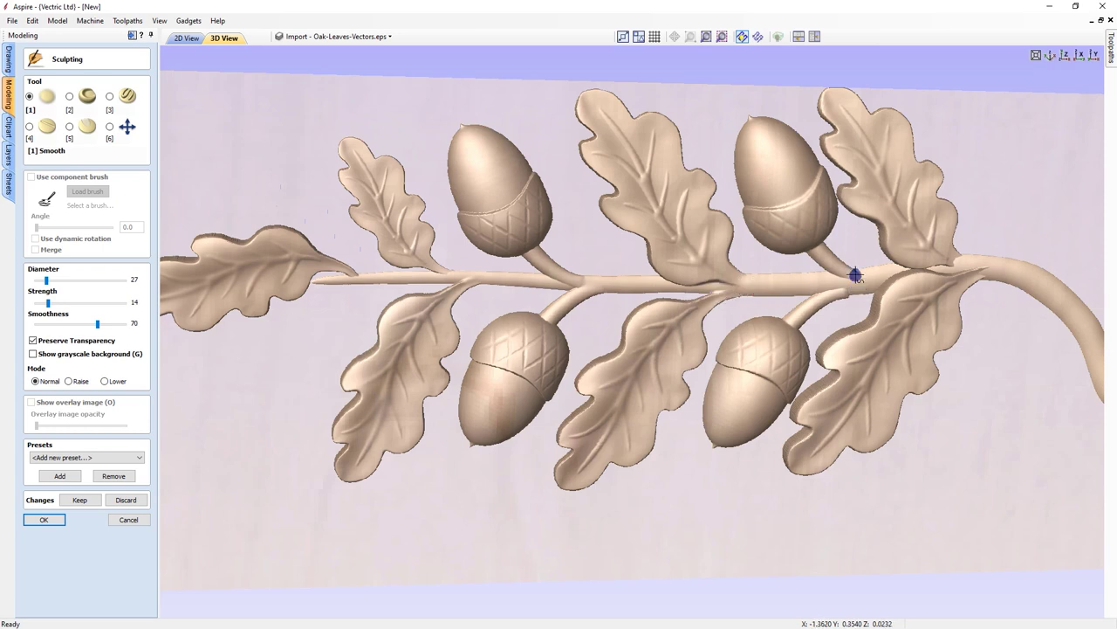
{"action": "mouse_move", "coordinate": [871, 277]}
{"action": "left_mouse_down"}
{"action": "mouse_move", "coordinate": [826, 291]}
{"action": "mouse_move", "coordinate": [852, 285]}
{"action": "left_mouse_up"}
{"action": "mouse_move", "coordinate": [943, 264]}
{"action": "left_mouse_down"}
{"action": "mouse_move", "coordinate": [980, 263]}
{"action": "mouse_move", "coordinate": [945, 255]}
{"action": "mouse_move", "coordinate": [977, 277]}
{"action": "mouse_move", "coordinate": [967, 275]}
{"action": "mouse_move", "coordinate": [990, 269]}
{"action": "mouse_move", "coordinate": [376, 282]}
{"action": "left_mouse_up"}
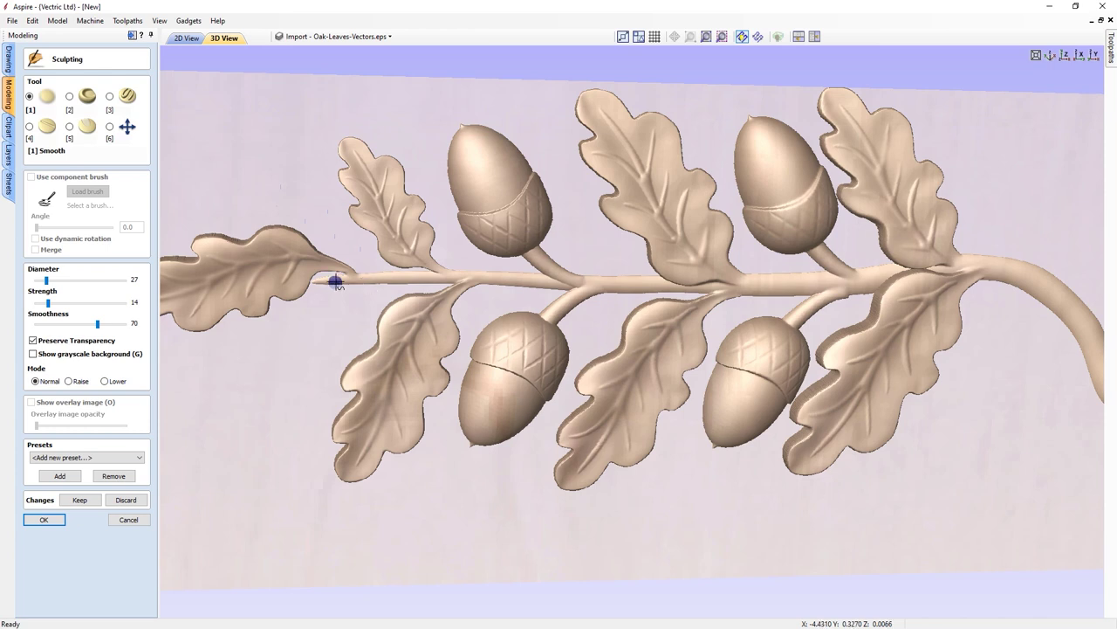
{"action": "left_click", "coordinate": [46, 522]}
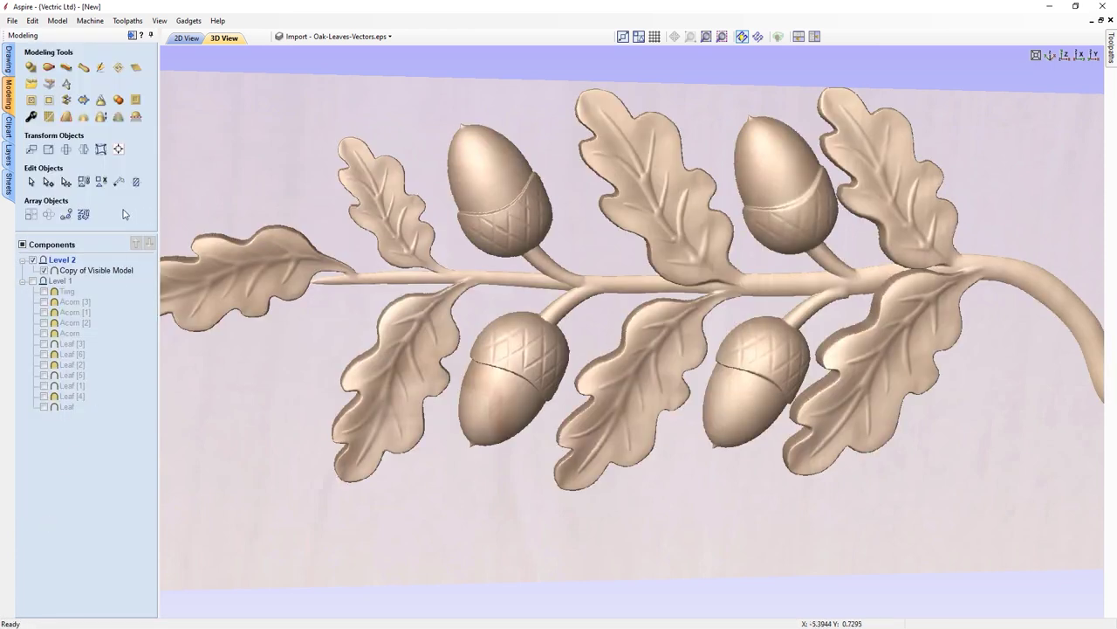
Tile the 2D and 3D views and rename Copy of Visible Model to 'branch 1'
{"action": "left_click", "coordinate": [1068, 56]}
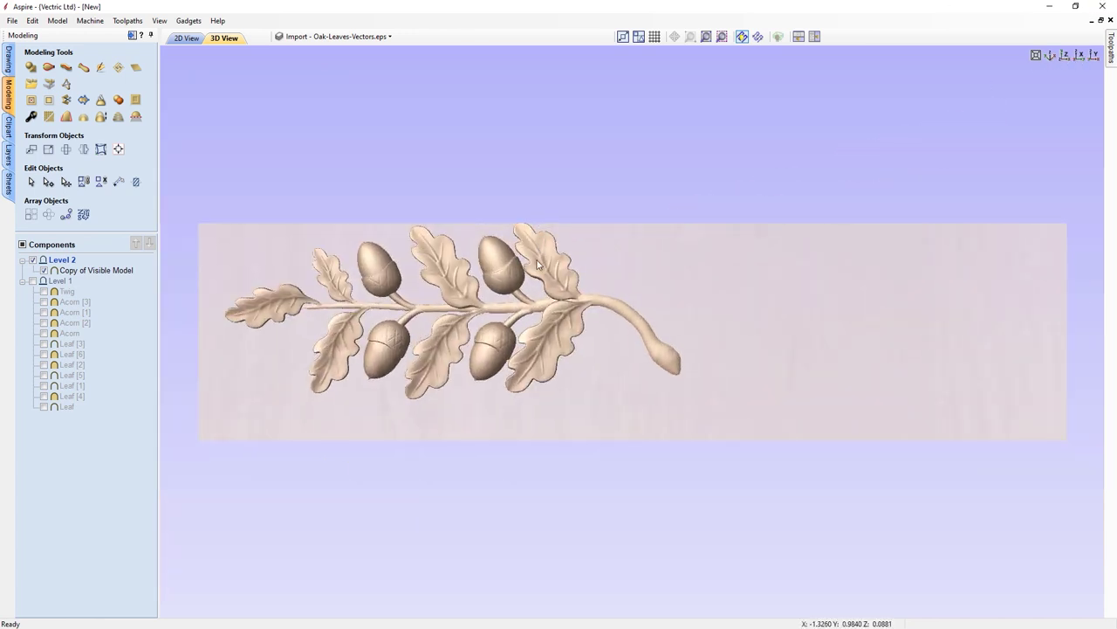
{"action": "left_click", "coordinate": [804, 37]}
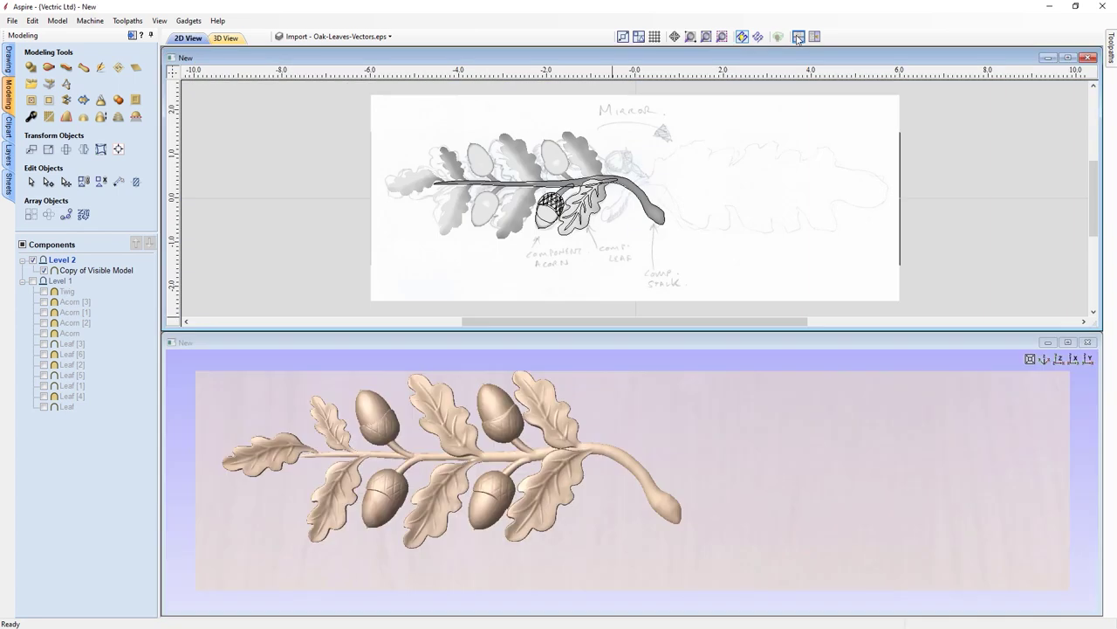
{"action": "left_click", "coordinate": [647, 207]}
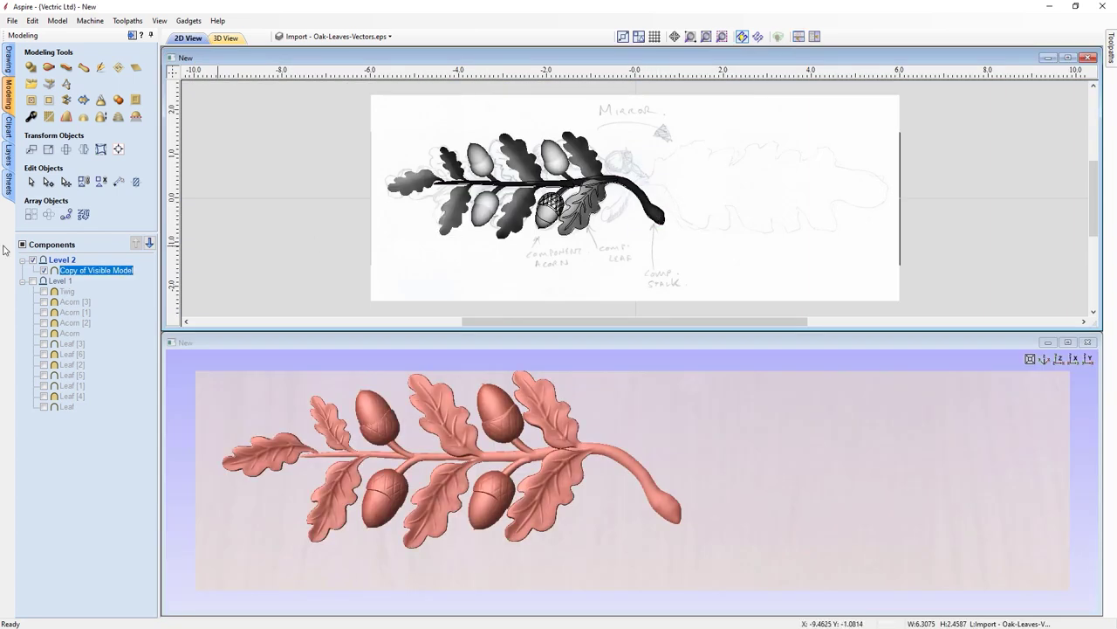
{"action": "right_click", "coordinate": [88, 274]}
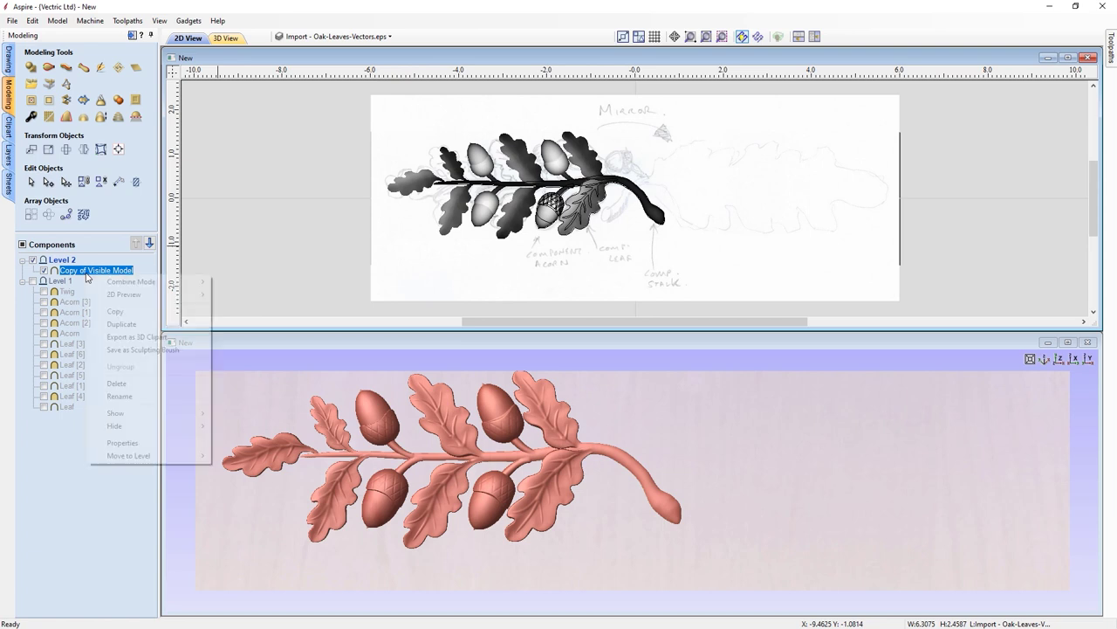
{"action": "left_click", "coordinate": [131, 398]}
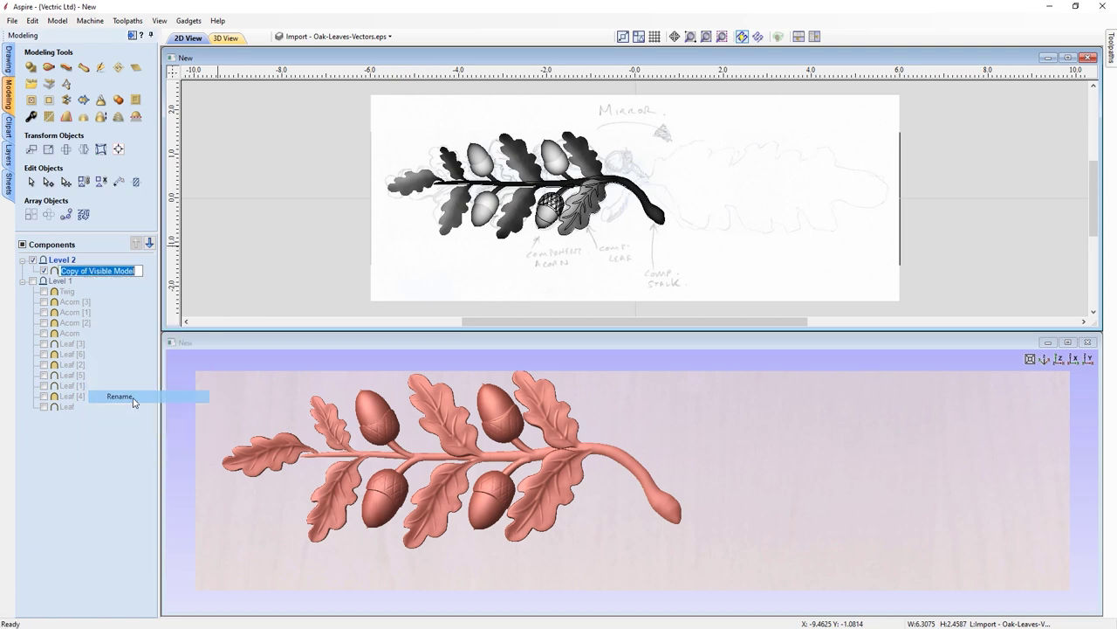
{"action": "type", "text": "bra"}
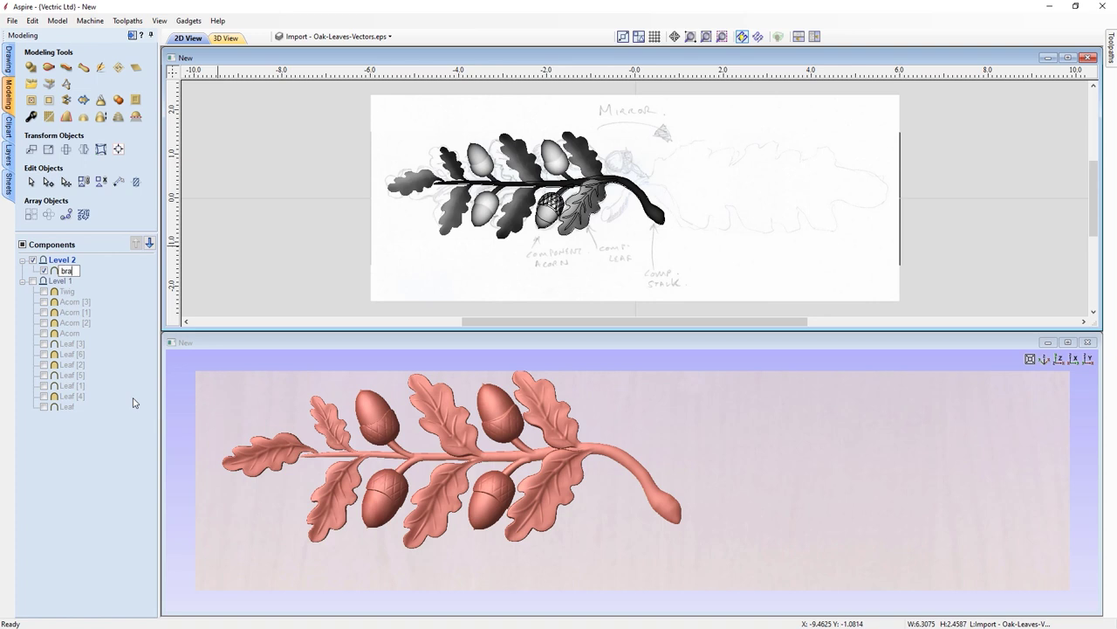
{"action": "type", "text": "nch 1"}
{"action": "key", "text": "Return"}
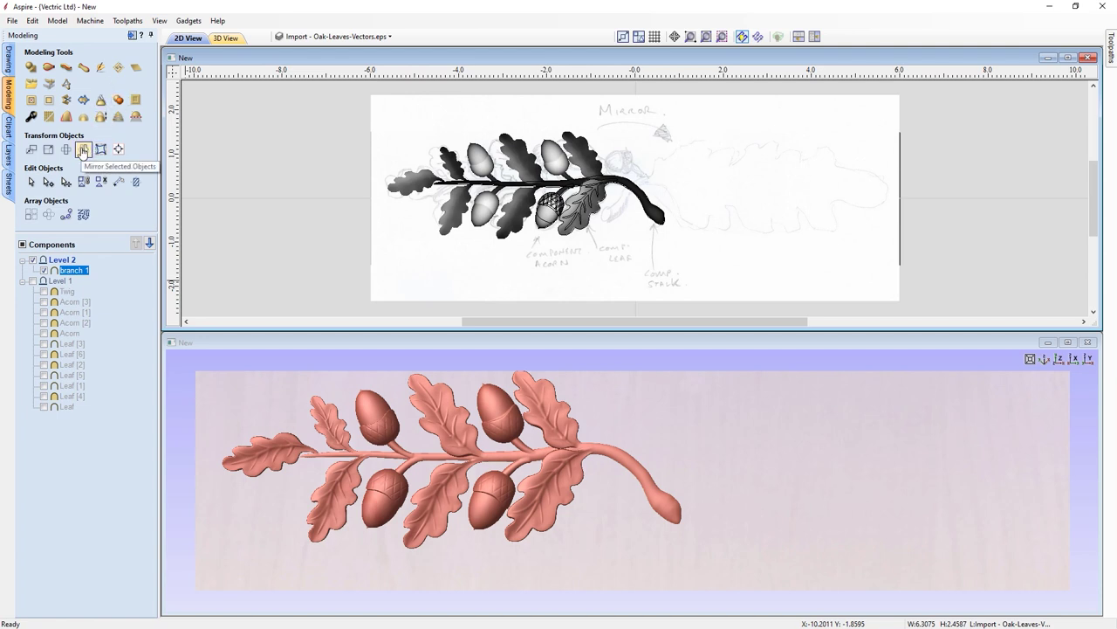
Add a horizontally flipped mirrored copy of branch 1
{"action": "left_click", "coordinate": [83, 151]}
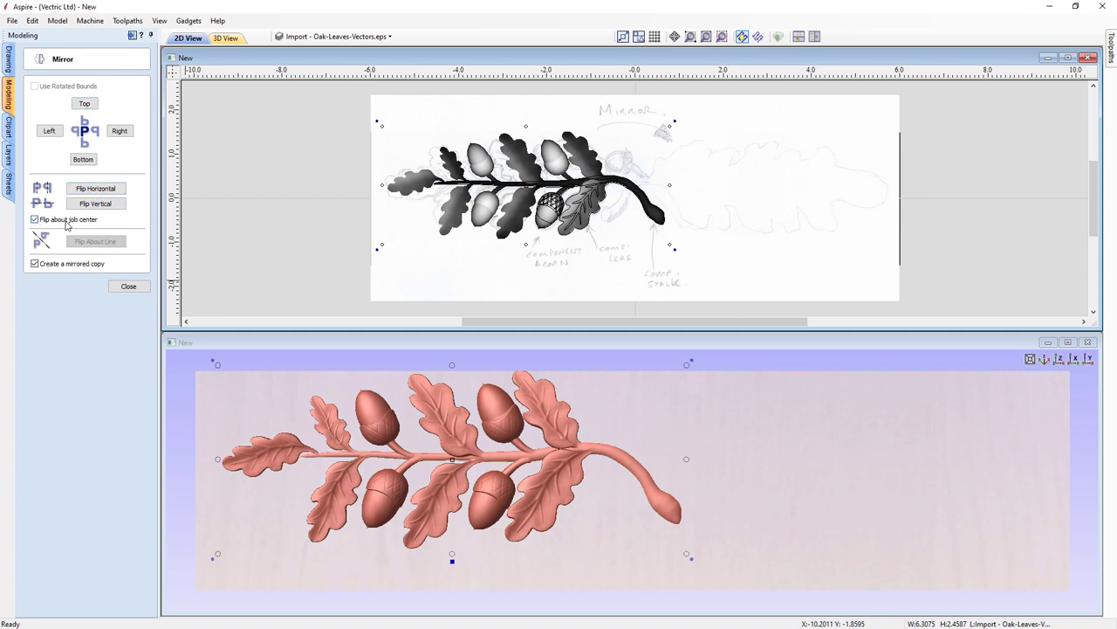
{"action": "left_click", "coordinate": [85, 187]}
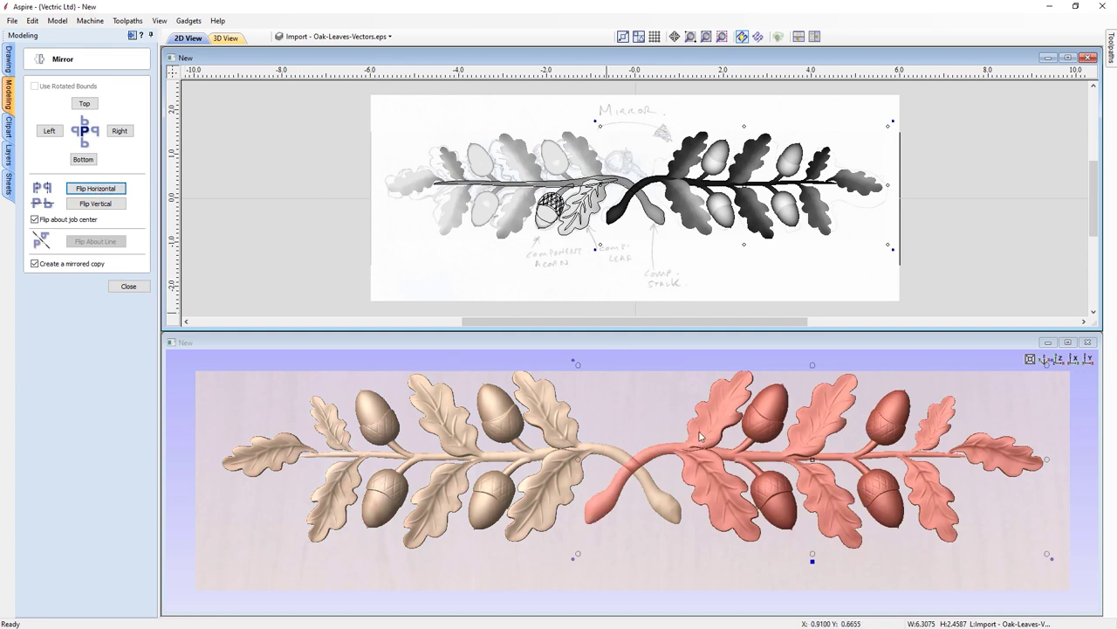
{"action": "left_click", "coordinate": [128, 285]}
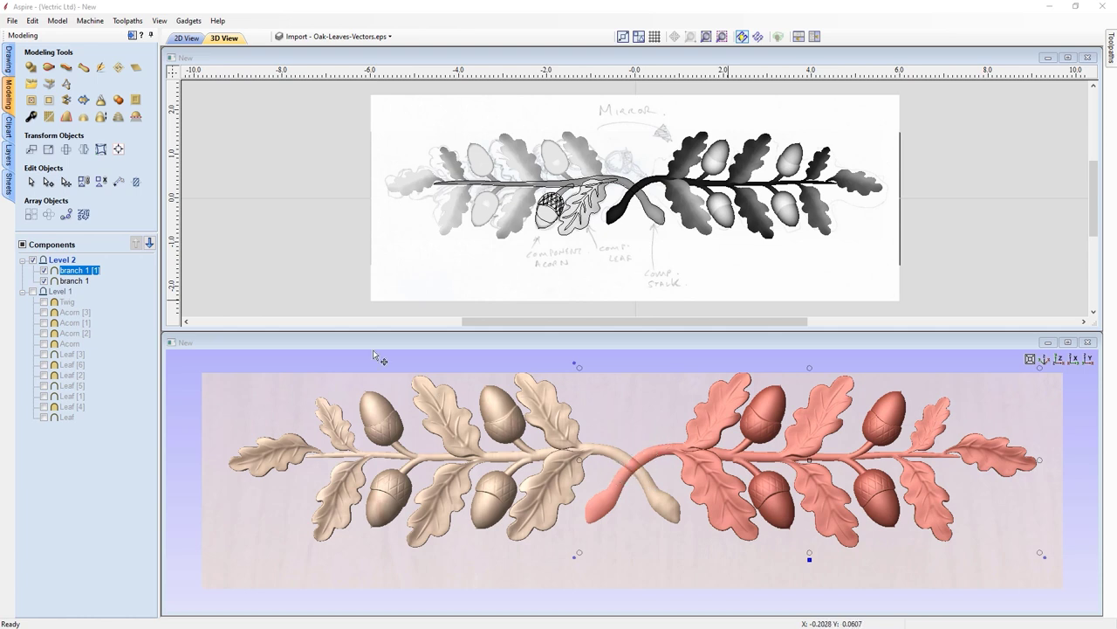
Change branch 1 [1]'s combine mode and tilt it 0.6° along two picked points
{"action": "double_click", "coordinate": [78, 271]}
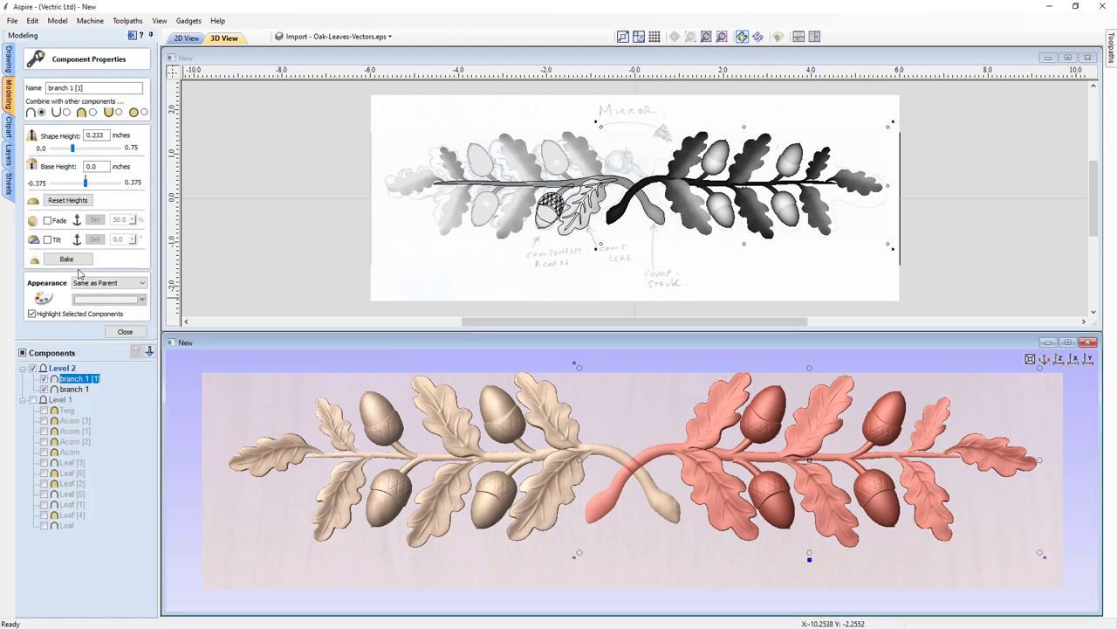
{"action": "left_click", "coordinate": [92, 112]}
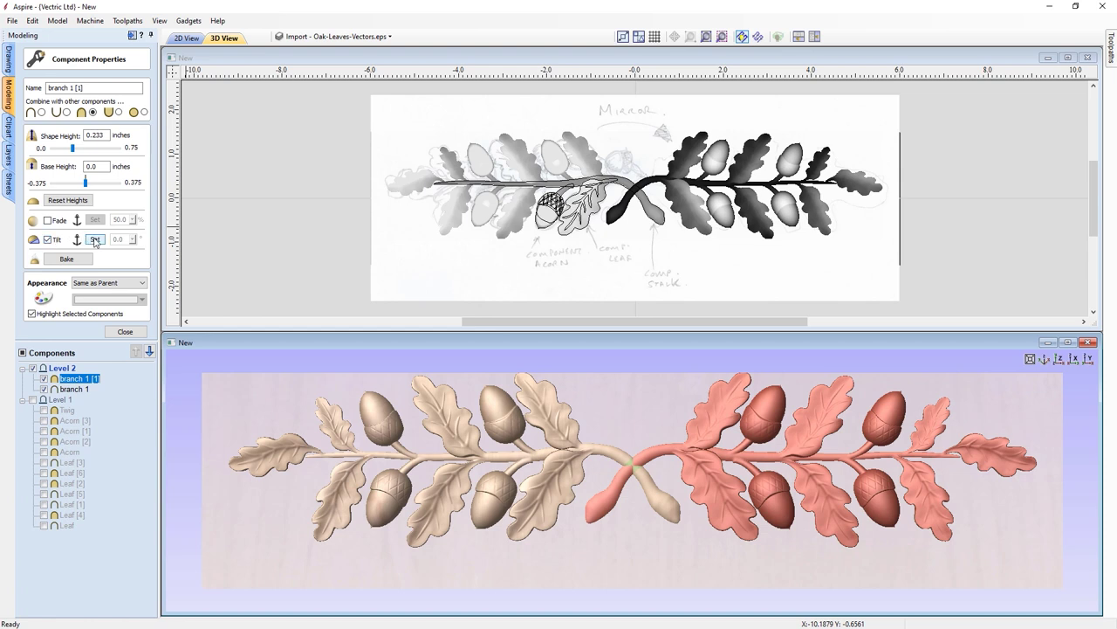
{"action": "left_click", "coordinate": [95, 240]}
{"action": "left_click", "coordinate": [885, 186]}
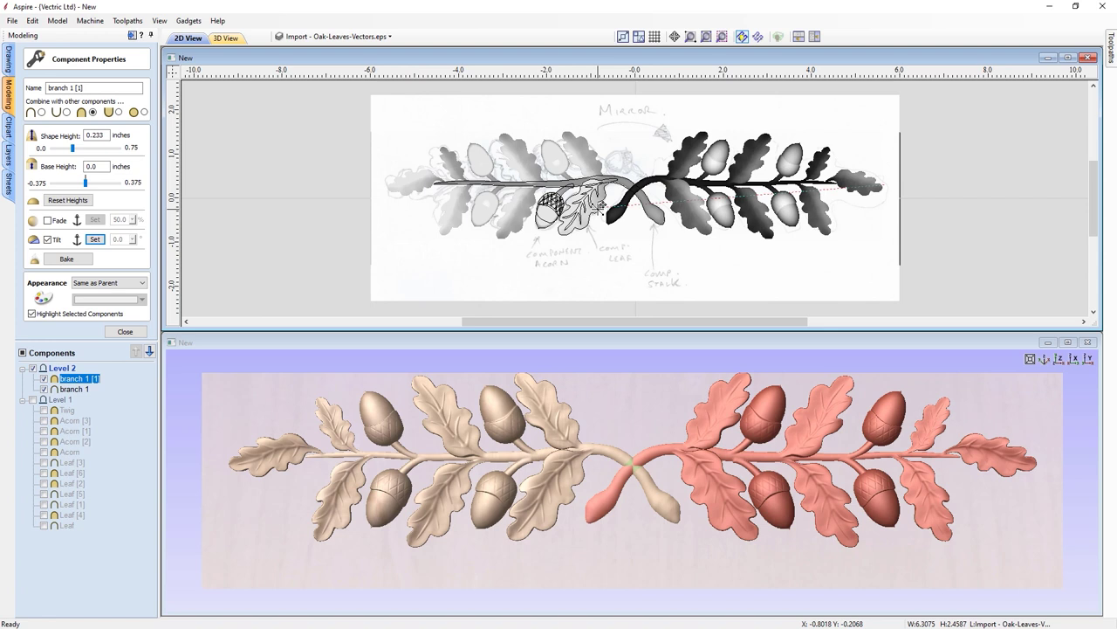
{"action": "left_click", "coordinate": [601, 206]}
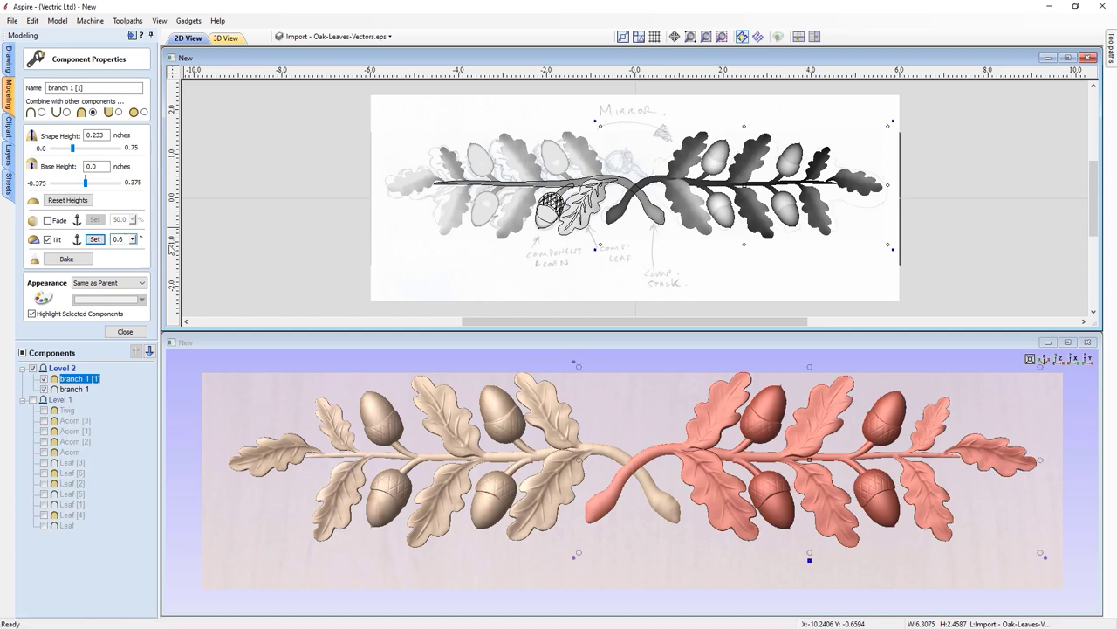
{"action": "left_click_drag", "start_coordinate": [637, 600], "coordinate": [640, 503]}
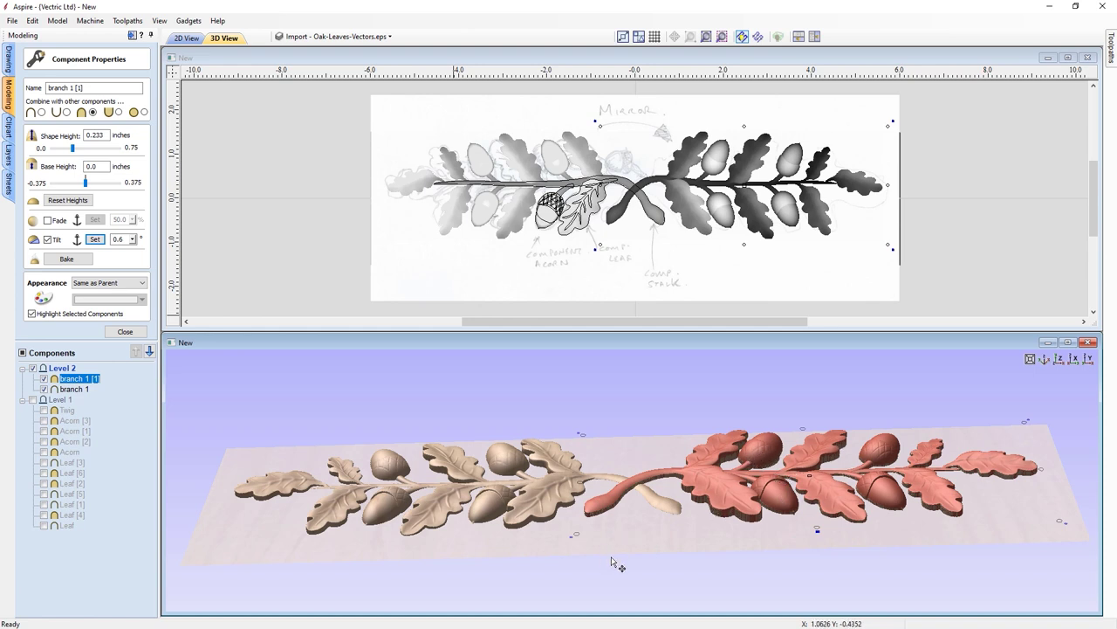
{"action": "left_click", "coordinate": [1060, 360]}
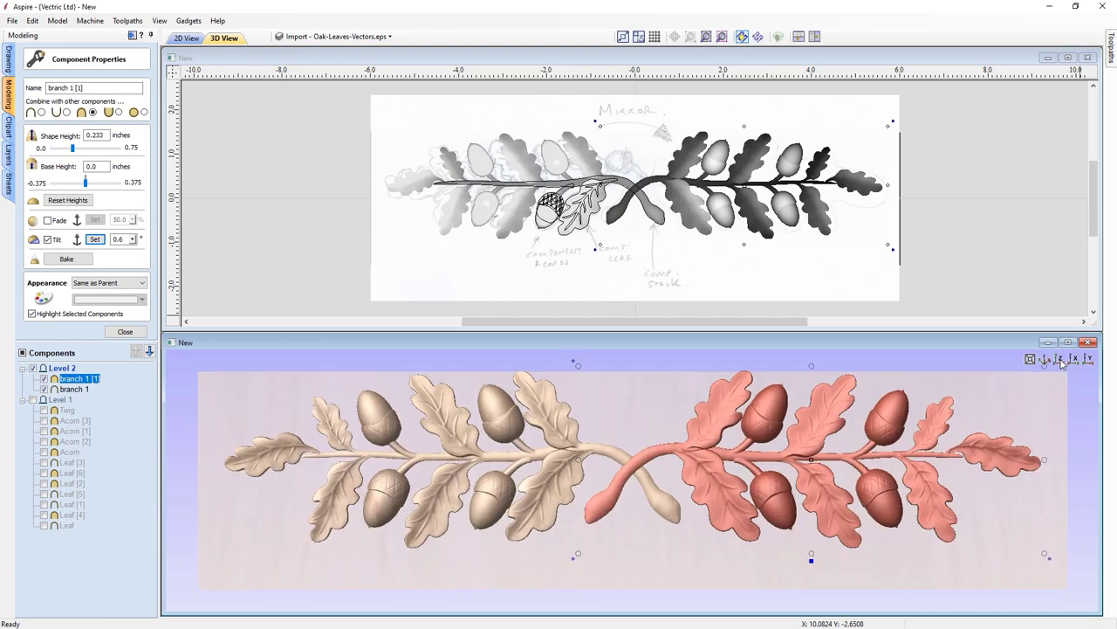
{"action": "left_click", "coordinate": [124, 332]}
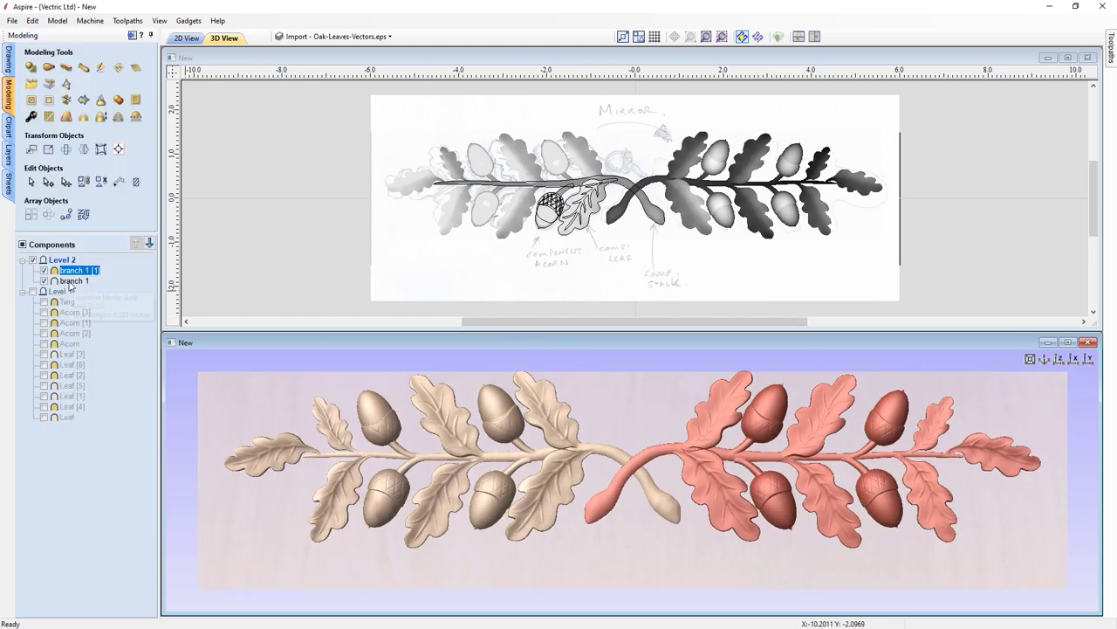
Select both branch components and bake them into one 'branch 1 - Baked' component
{"action": "mouse_move", "coordinate": [70, 285]}
{"action": "left_click", "coordinate": [74, 282], "text": "ctrl"}
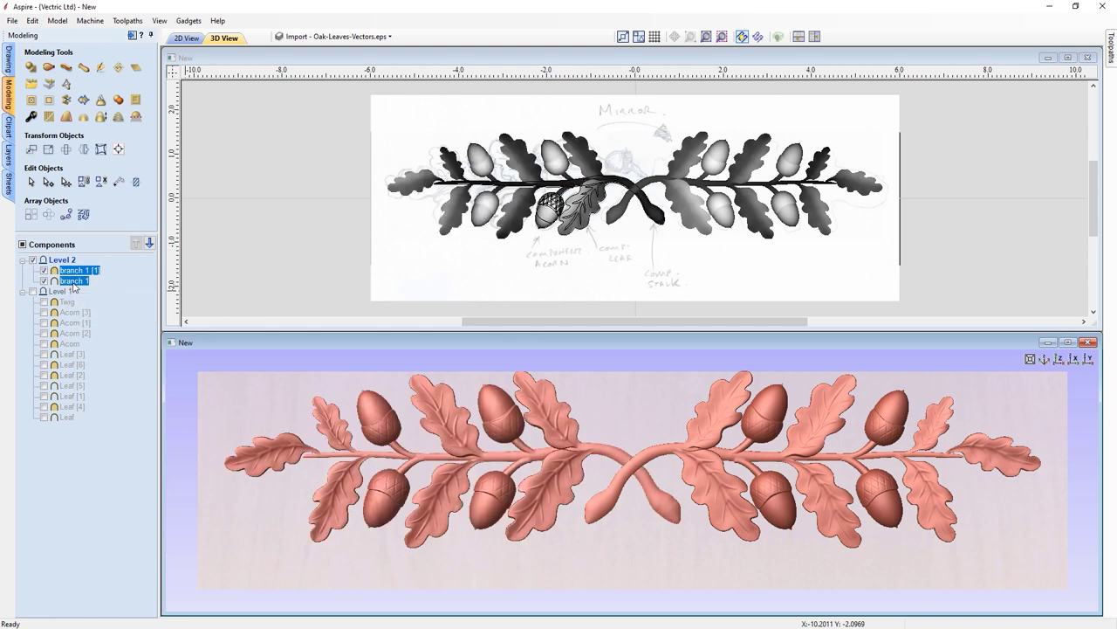
{"action": "left_click", "coordinate": [100, 100]}
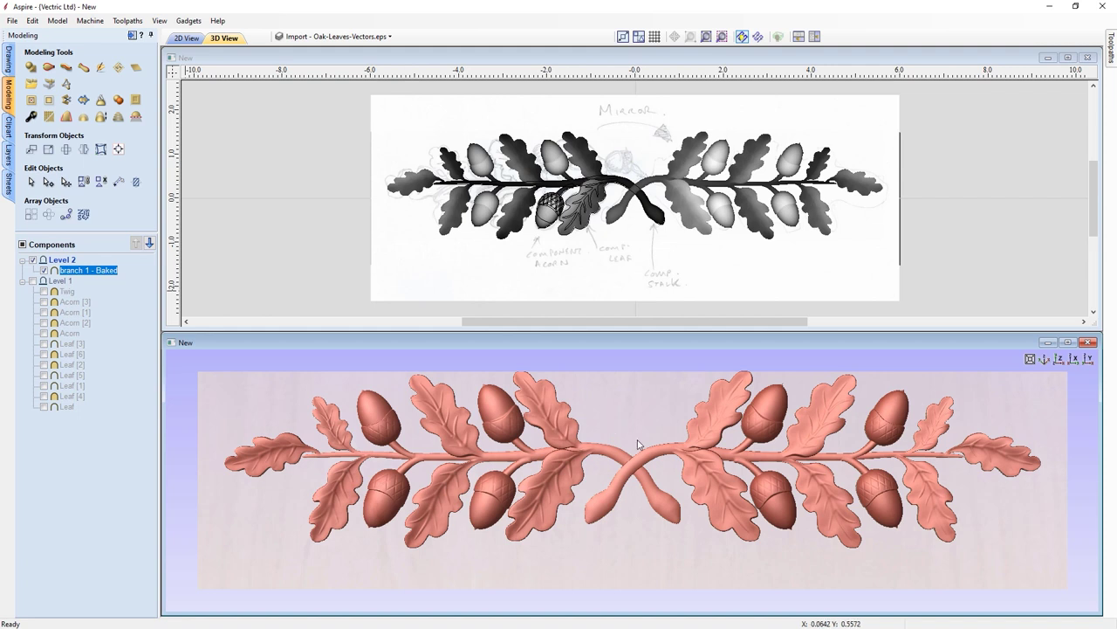
Fill the workspace with the 3D view, auto-hide the Modeling panel, and orbit the finished garland
{"action": "left_click", "coordinate": [1069, 343]}
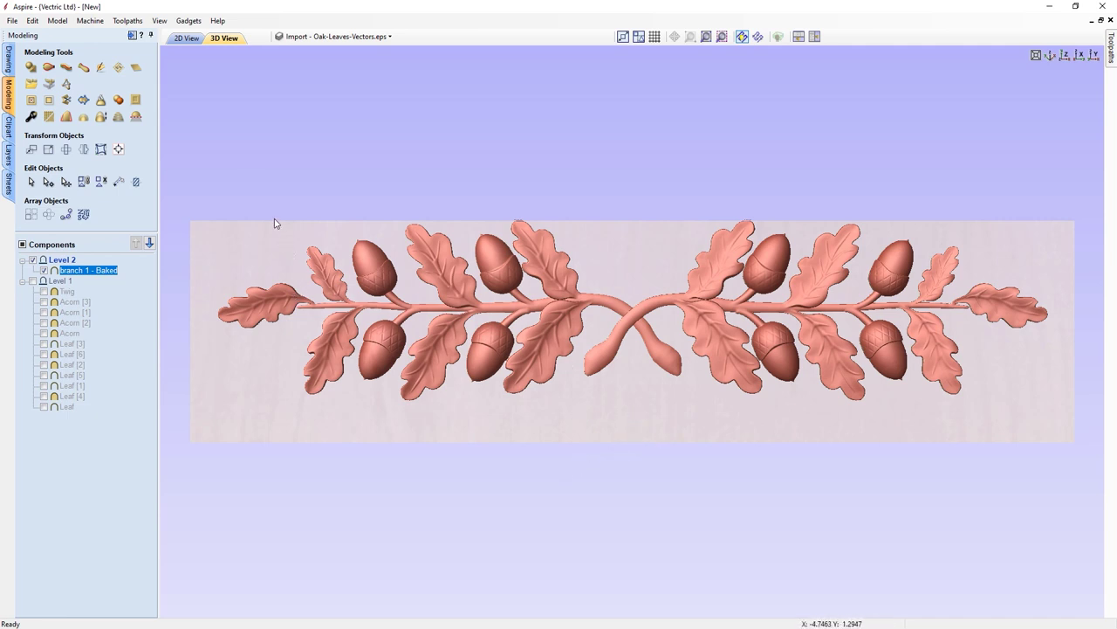
{"action": "left_click", "coordinate": [151, 36]}
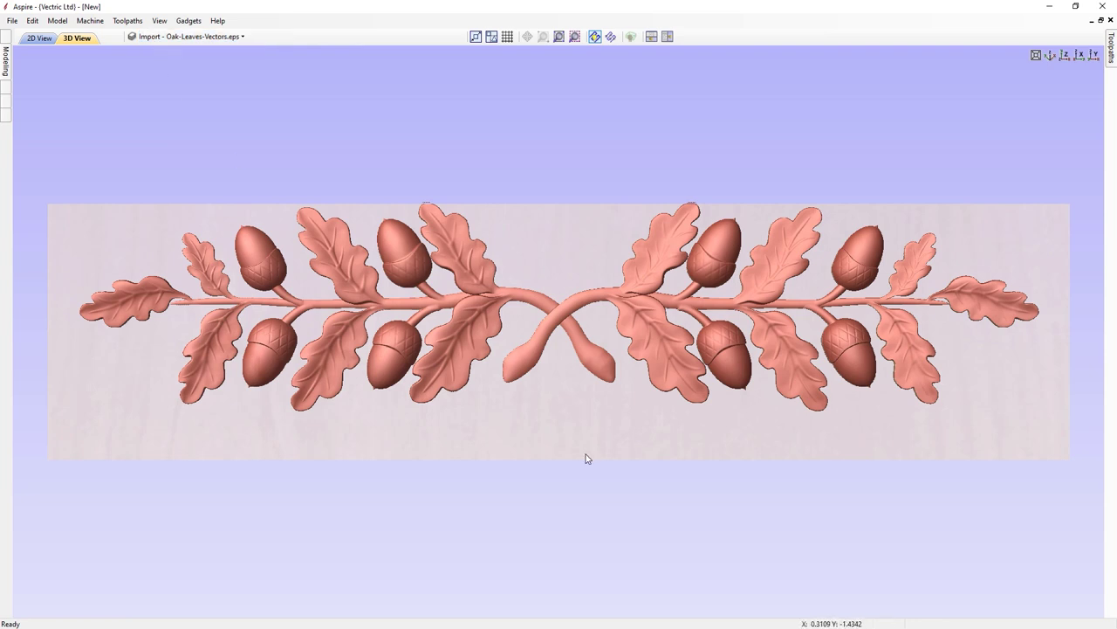
{"action": "left_click_drag", "start_coordinate": [568, 439], "coordinate": [567, 398]}
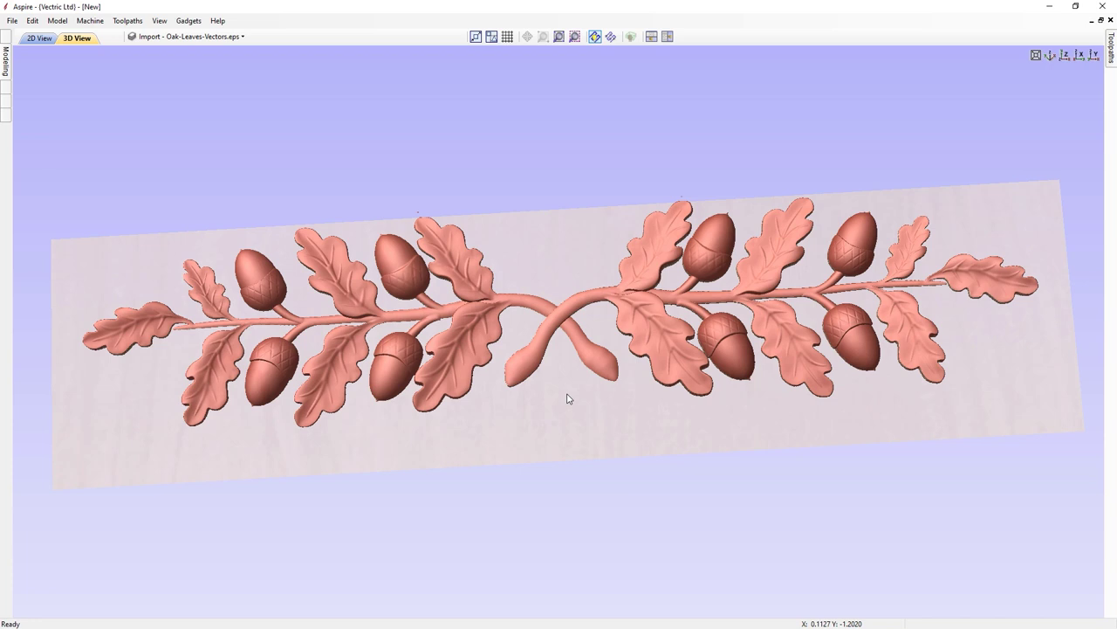
{"action": "left_click_drag", "start_coordinate": [568, 398], "coordinate": [590, 385]}
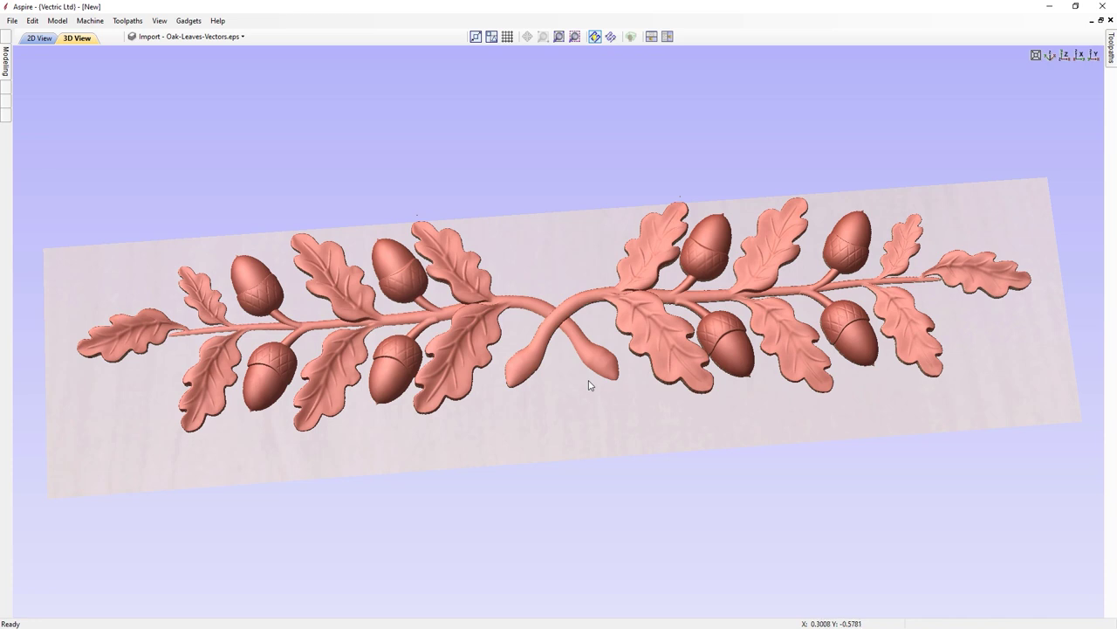